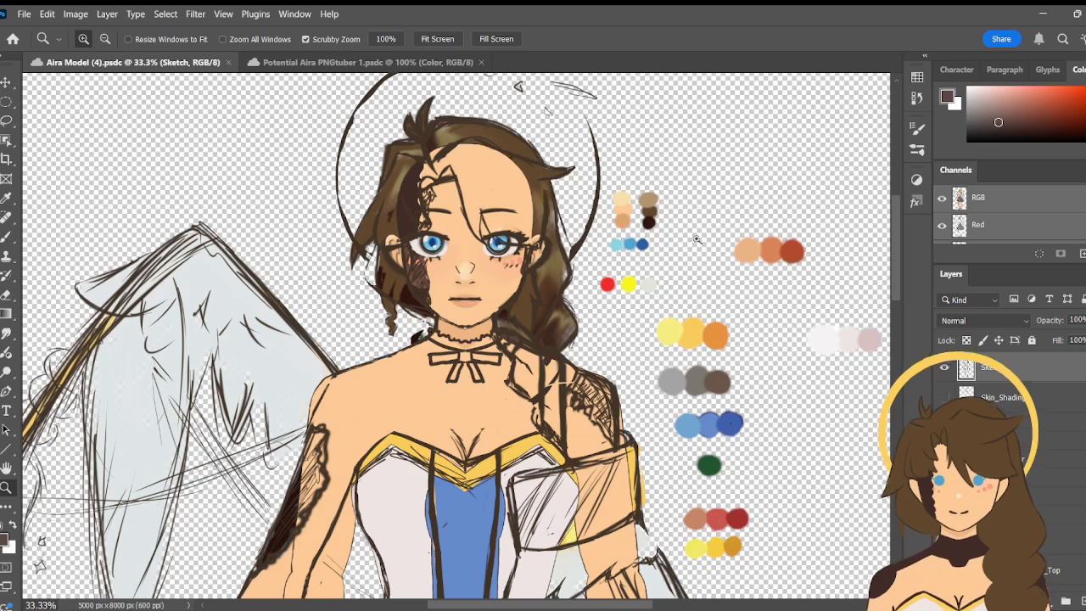
- Hide the Sketch layer so only the coloured model layers are displayed
{"action": "scroll", "coordinate": [1002, 458], "scroll_direction": "down", "scroll_amount": 5}
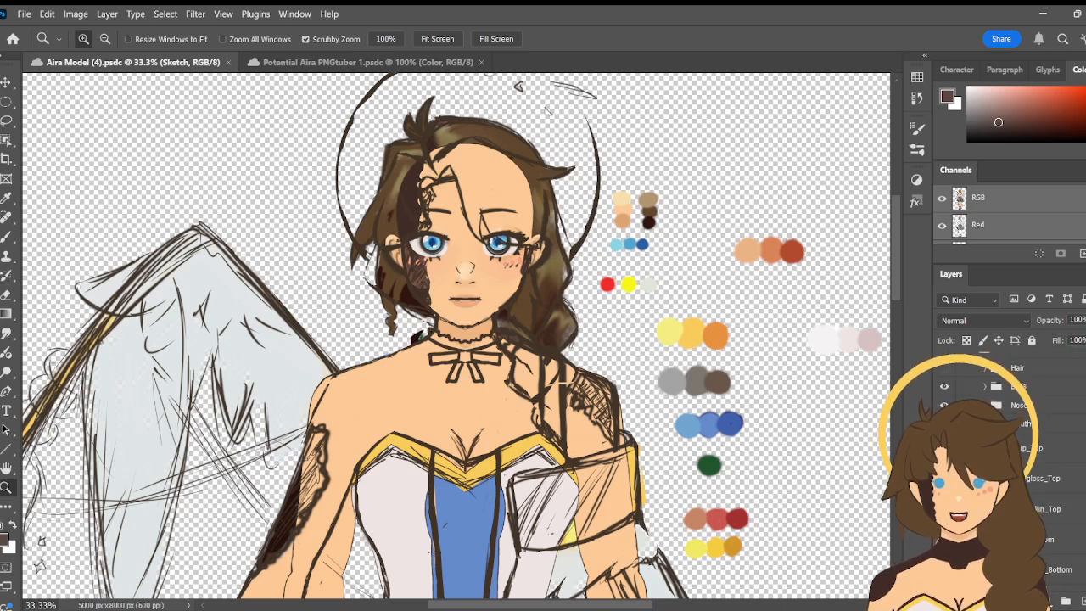
{"action": "scroll", "coordinate": [1002, 459], "scroll_direction": "down", "scroll_amount": 4}
{"action": "scroll", "coordinate": [1001, 458], "scroll_direction": "up", "scroll_amount": 9}
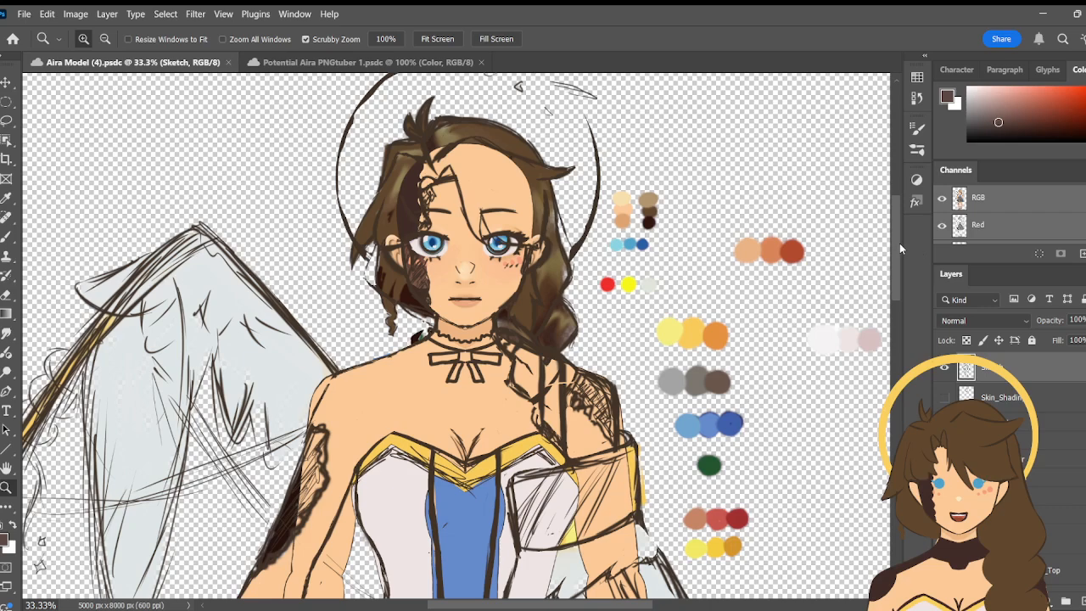
{"action": "mouse_move", "coordinate": [897, 246]}
{"action": "left_mouse_down"}
{"action": "mouse_move", "coordinate": [896, 233]}
{"action": "mouse_move", "coordinate": [896, 244]}
{"action": "left_mouse_up"}
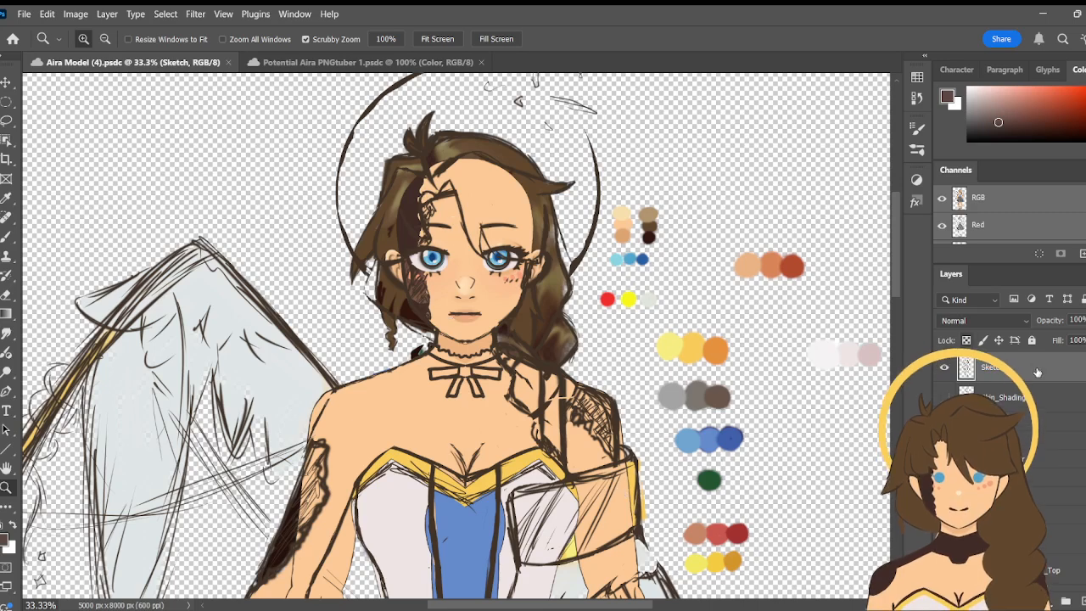
{"action": "left_click", "coordinate": [946, 370]}
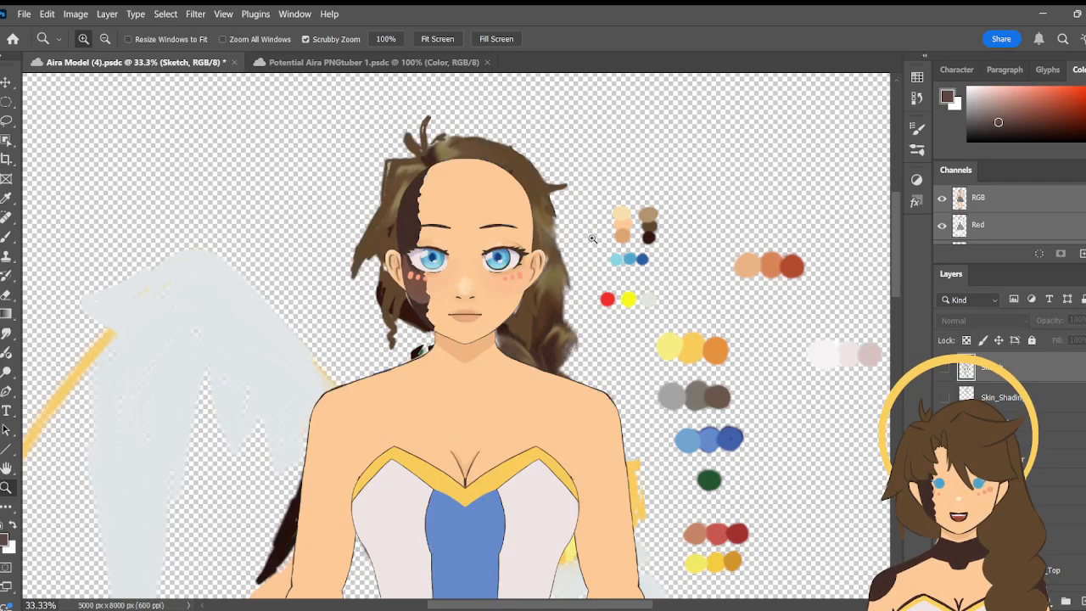
- Inspect the character's face close up at 100% magnification
{"action": "scroll", "coordinate": [1010, 425], "scroll_direction": "down", "scroll_amount": 5}
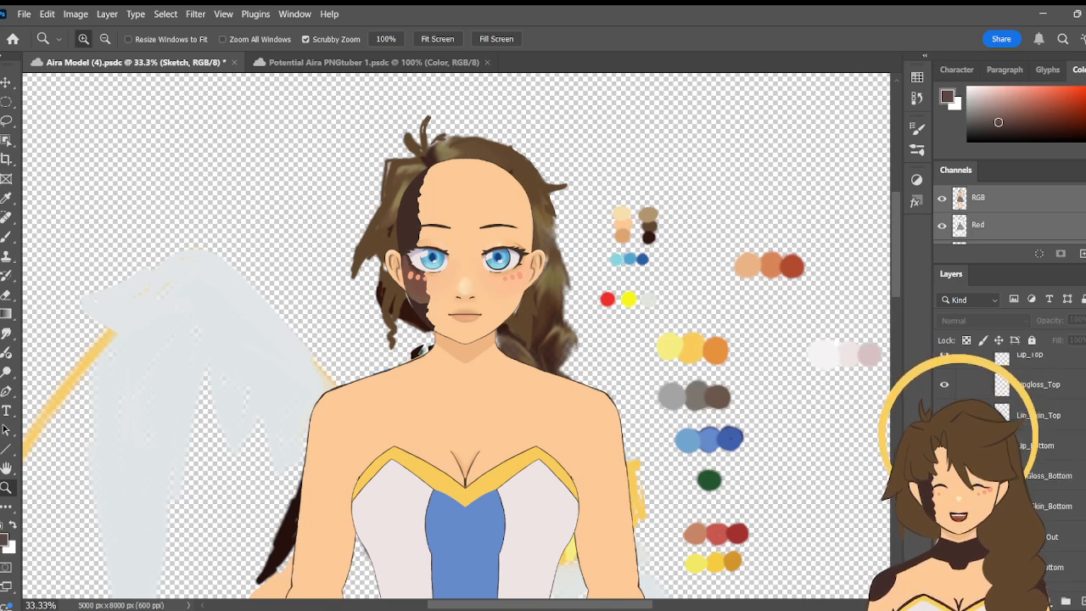
{"action": "scroll", "coordinate": [1010, 424], "scroll_direction": "up", "scroll_amount": 5}
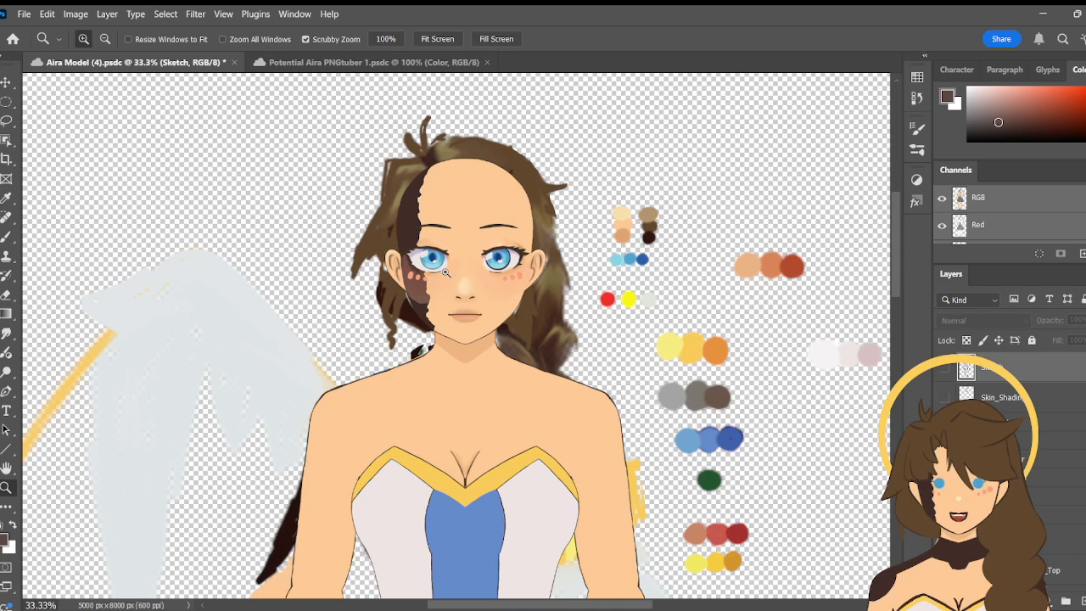
{"action": "left_click_drag", "start_coordinate": [462, 259], "coordinate": [475, 244]}
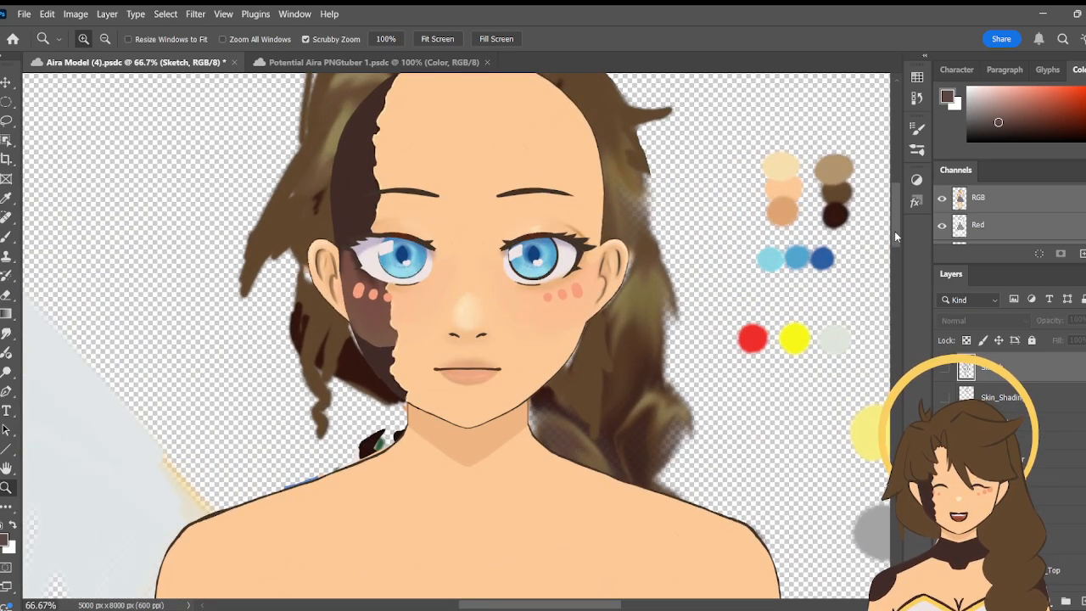
{"action": "left_click_drag", "start_coordinate": [894, 231], "coordinate": [895, 229]}
{"action": "left_click", "coordinate": [470, 288]}
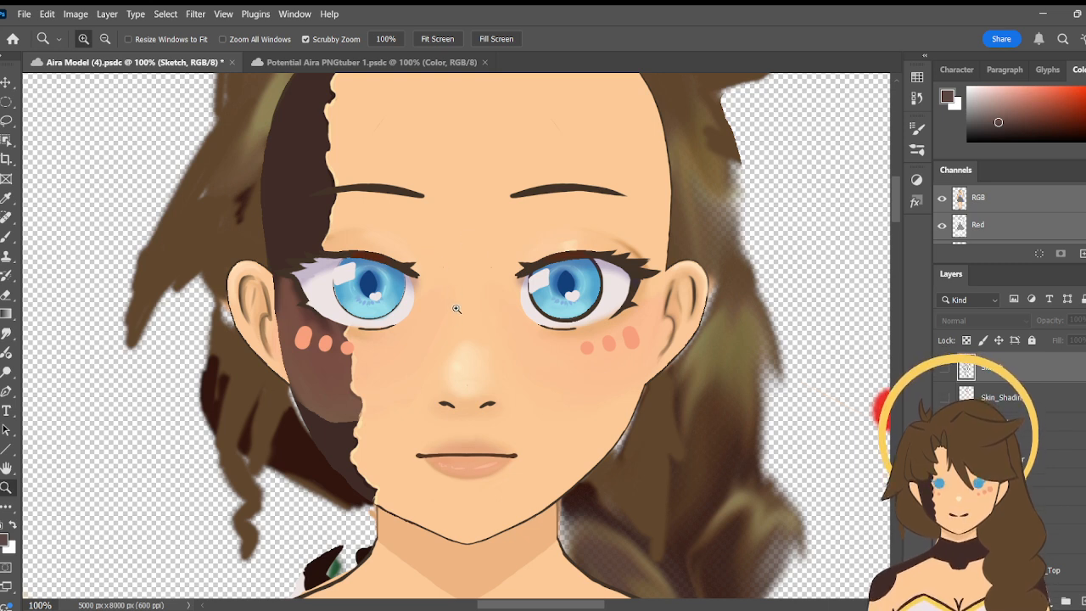
- Expand the Eyes group and examine how the Eye_L parts are split into layers, from lashes and eyelids to iris and eye white
{"action": "left_click", "coordinate": [10, 233]}
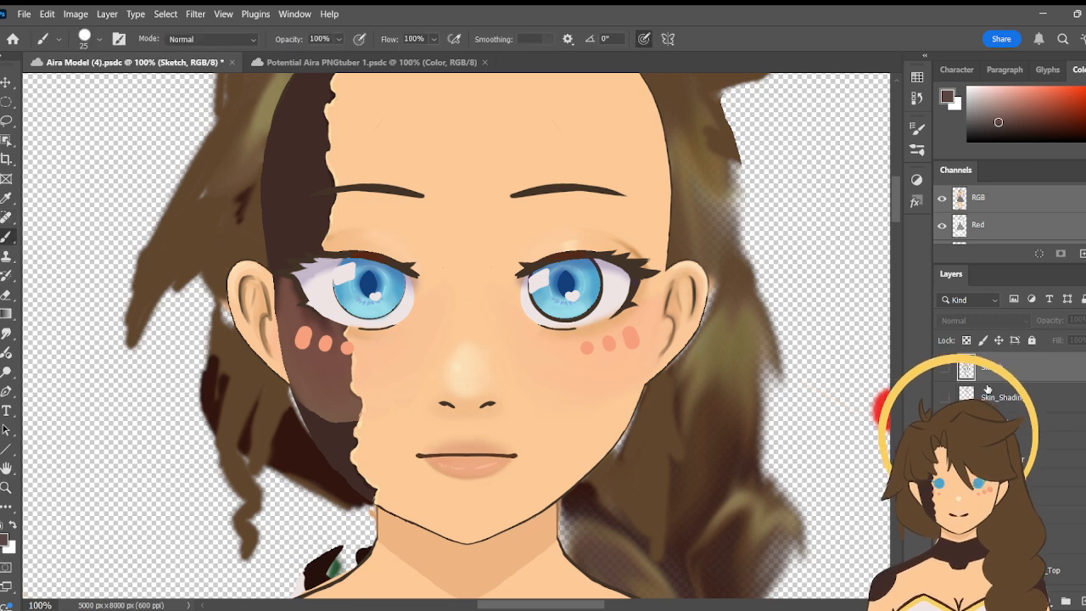
{"action": "scroll", "coordinate": [1010, 424], "scroll_direction": "down", "scroll_amount": 1}
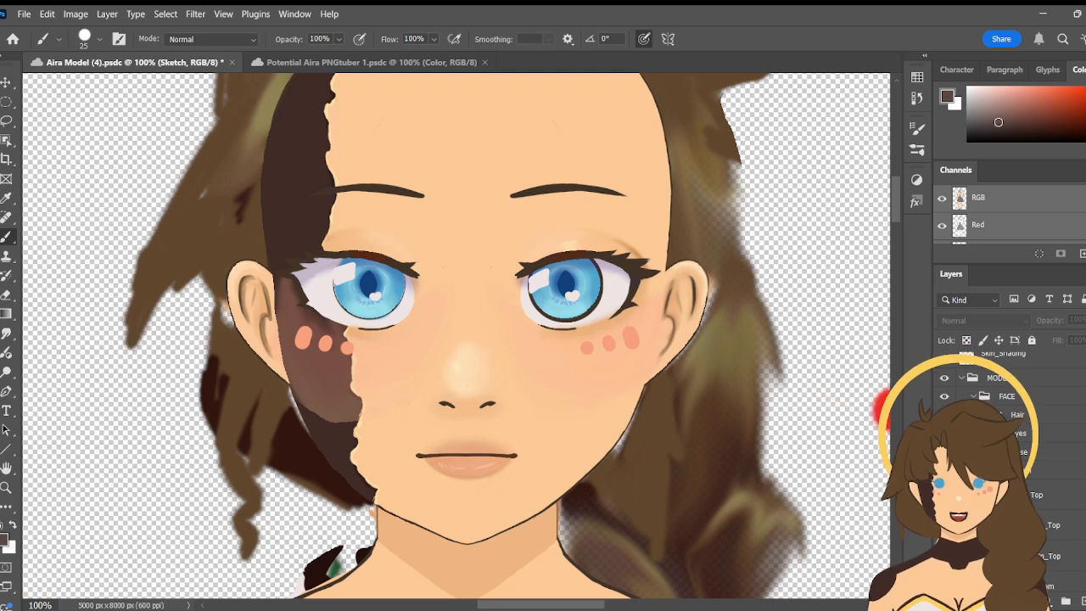
{"action": "left_click", "coordinate": [994, 432]}
{"action": "scroll", "coordinate": [1010, 458], "scroll_direction": "down", "scroll_amount": 3}
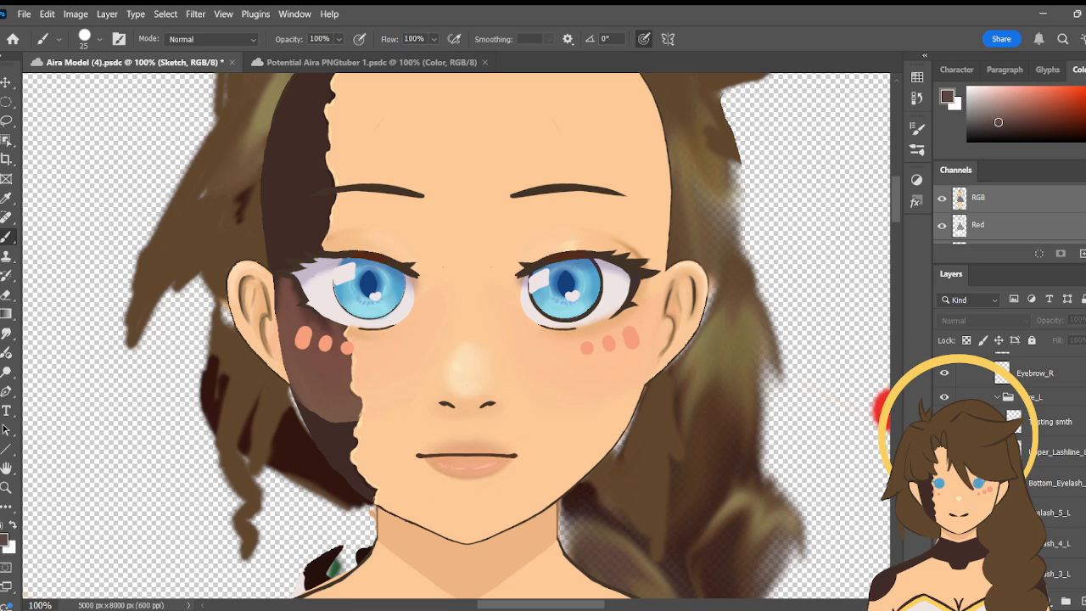
{"action": "scroll", "coordinate": [1010, 467], "scroll_direction": "down", "scroll_amount": 1}
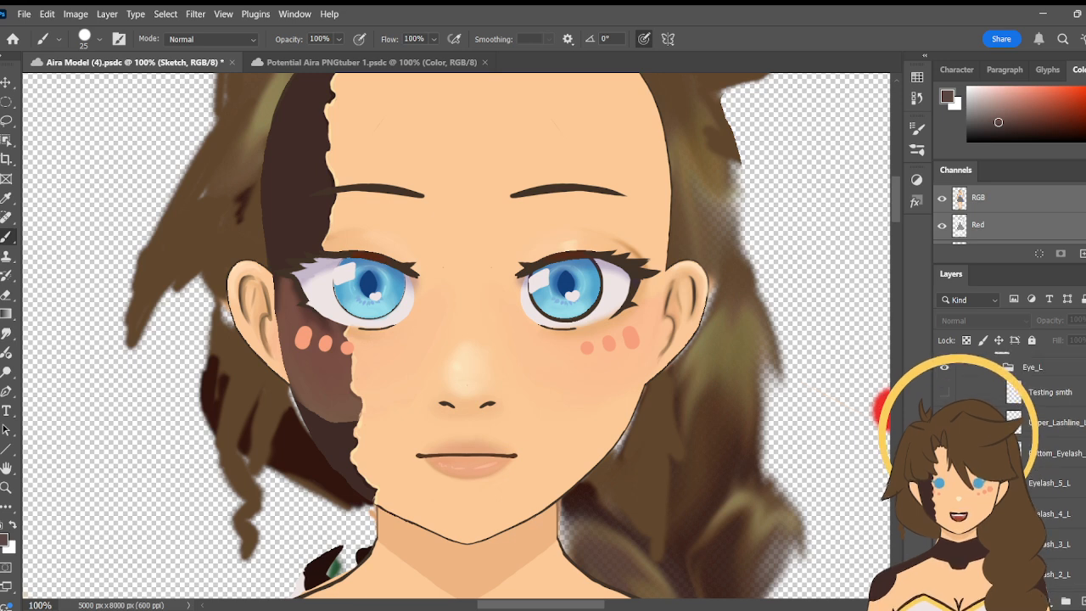
{"action": "scroll", "coordinate": [1010, 467], "scroll_direction": "down", "scroll_amount": 2}
{"action": "scroll", "coordinate": [1009, 466], "scroll_direction": "up", "scroll_amount": 2}
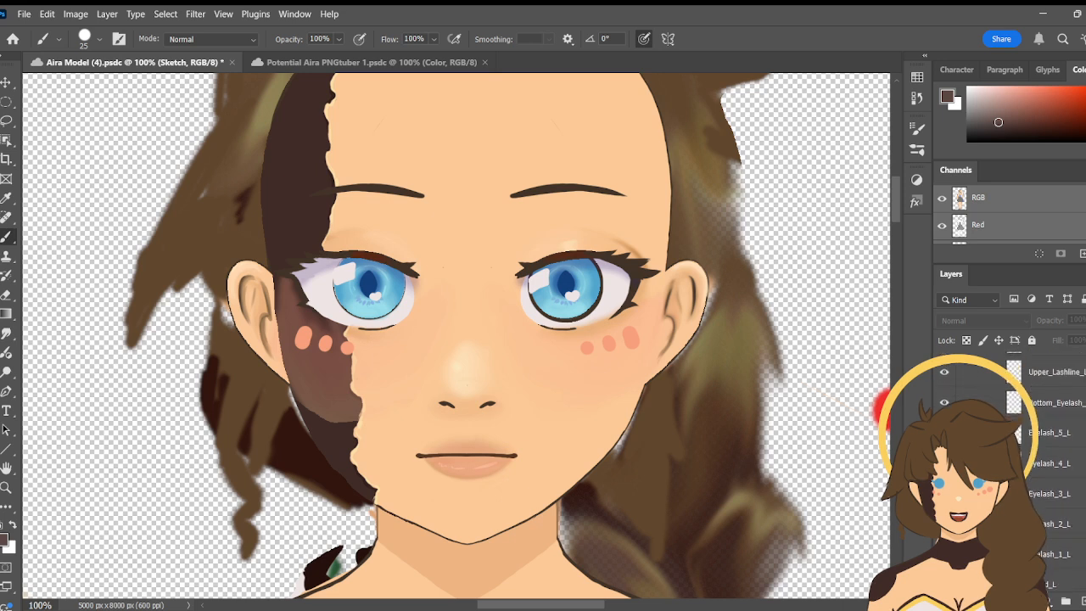
{"action": "scroll", "coordinate": [1010, 467], "scroll_direction": "up", "scroll_amount": 3}
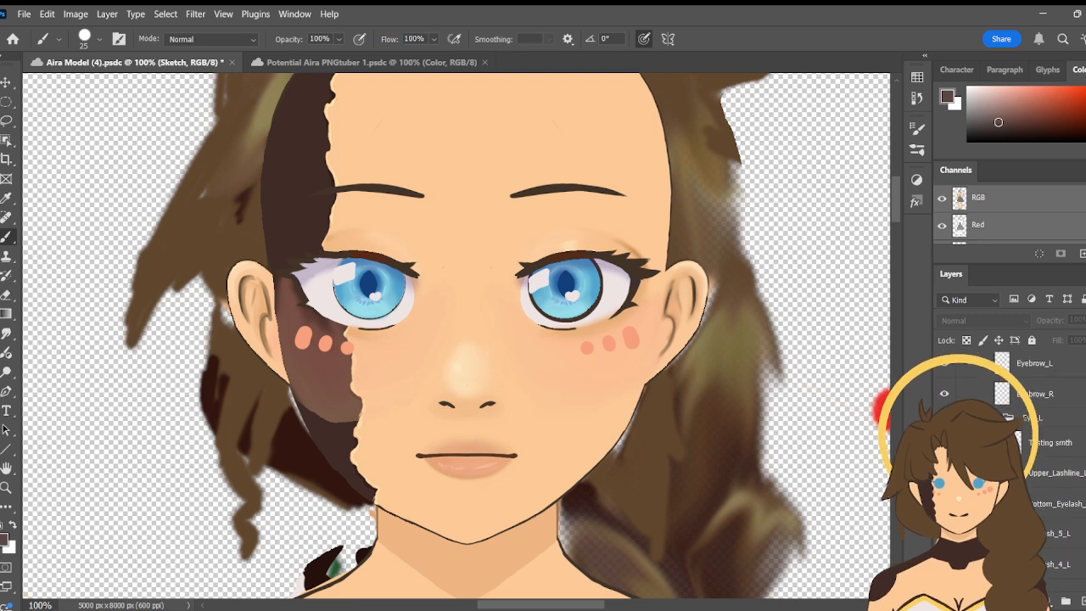
{"action": "scroll", "coordinate": [1010, 467], "scroll_direction": "up", "scroll_amount": 1}
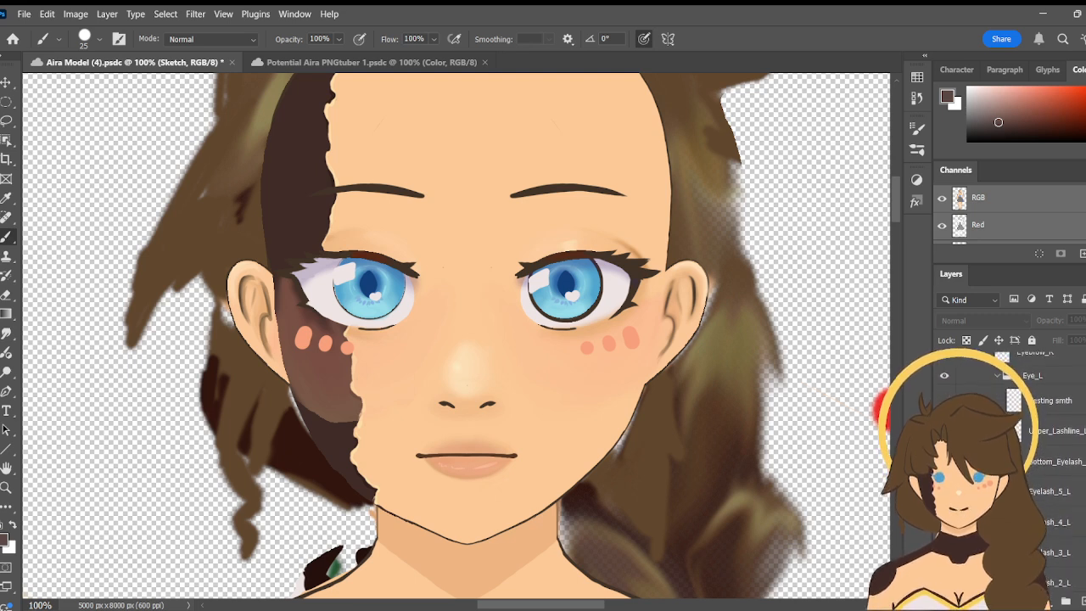
{"action": "scroll", "coordinate": [1010, 467], "scroll_direction": "down", "scroll_amount": 1}
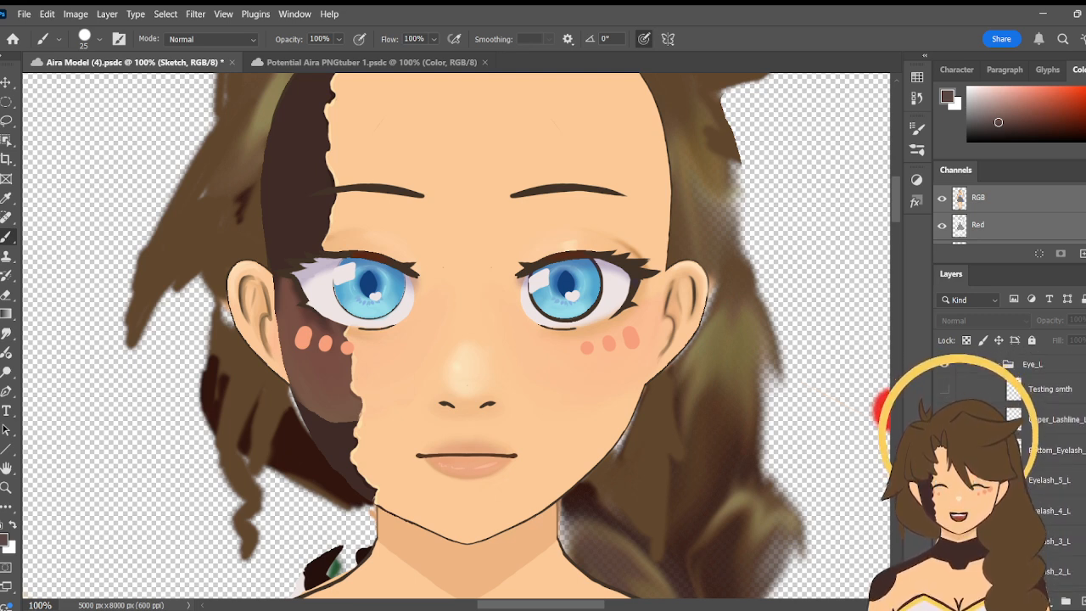
{"action": "scroll", "coordinate": [1010, 467], "scroll_direction": "down", "scroll_amount": 8}
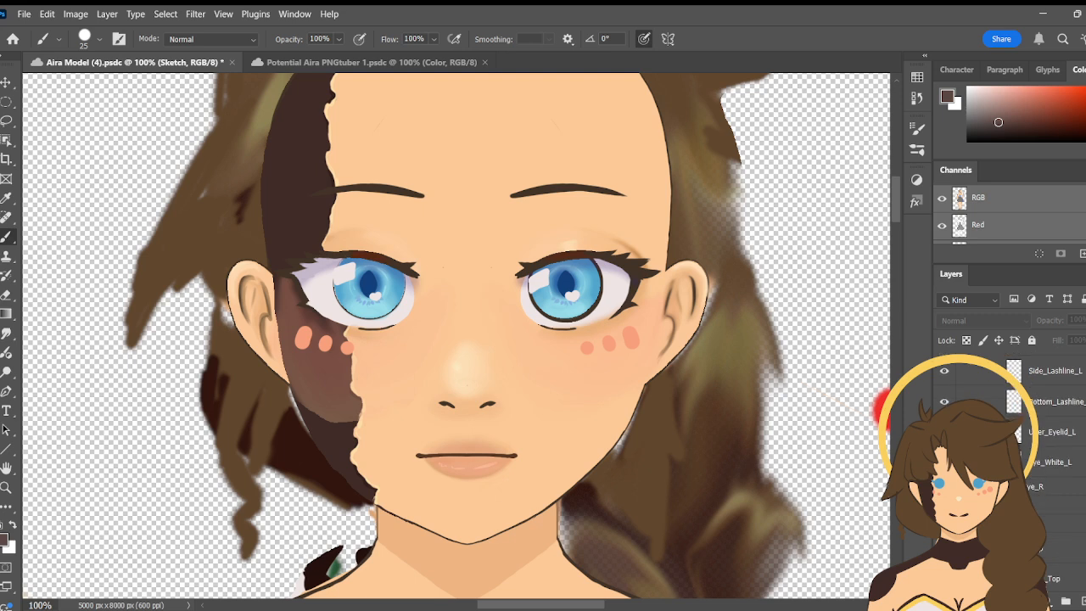
{"action": "scroll", "coordinate": [1010, 467], "scroll_direction": "down", "scroll_amount": 1}
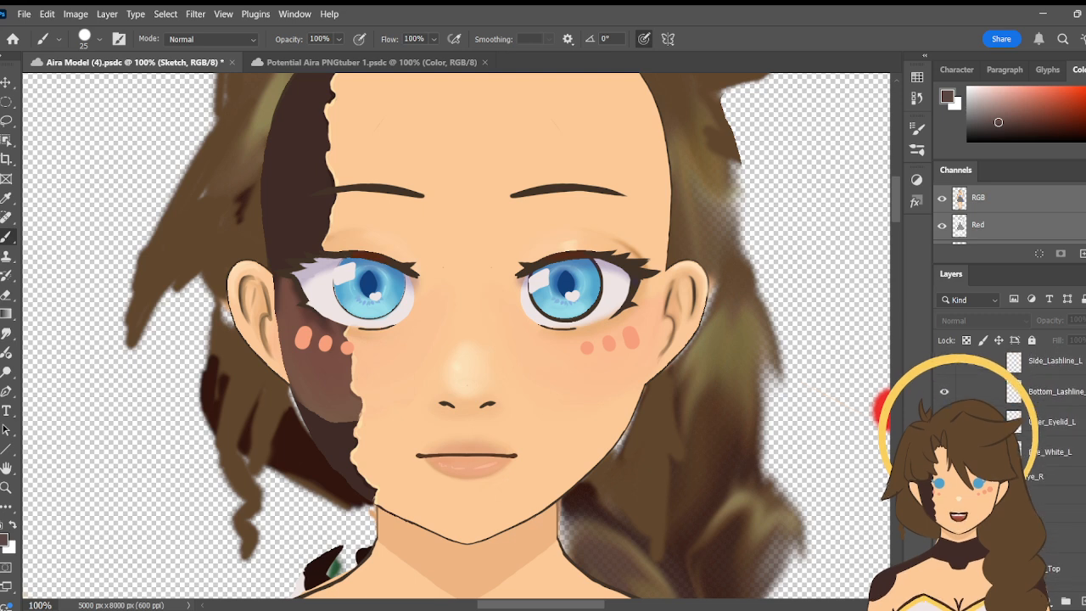
{"action": "scroll", "coordinate": [1010, 467], "scroll_direction": "up", "scroll_amount": 1}
{"action": "scroll", "coordinate": [1010, 467], "scroll_direction": "up", "scroll_amount": 1}
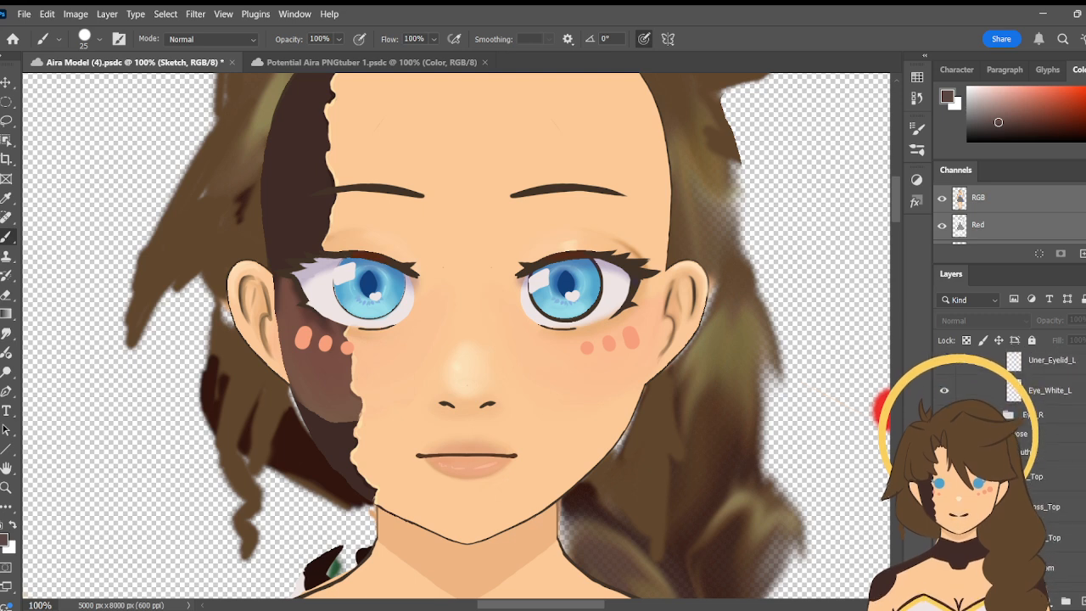
{"action": "scroll", "coordinate": [1010, 467], "scroll_direction": "up", "scroll_amount": 2}
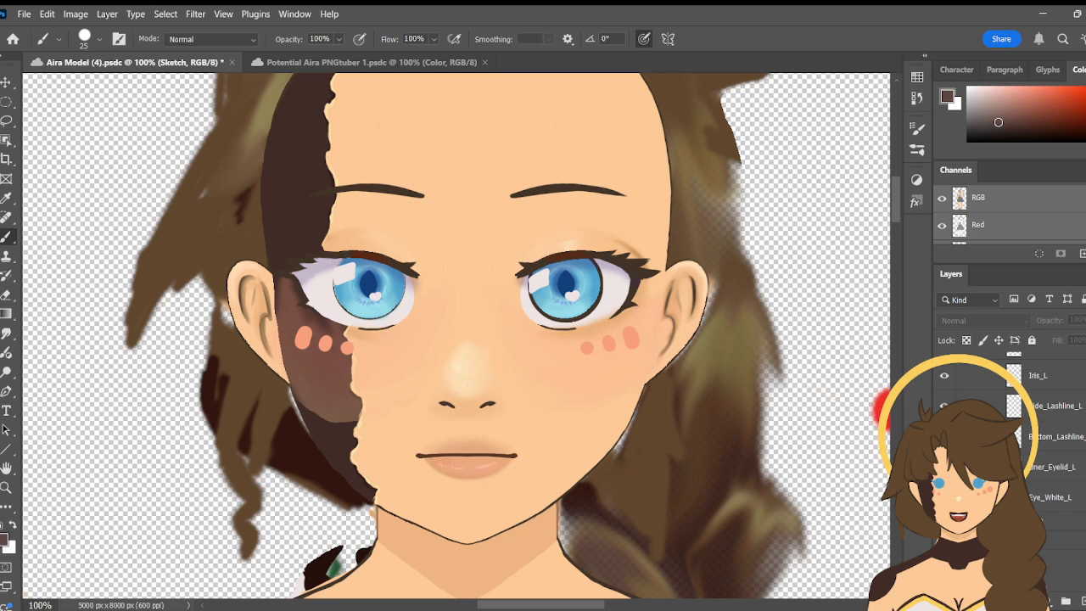
{"action": "scroll", "coordinate": [1010, 467], "scroll_direction": "down", "scroll_amount": 3}
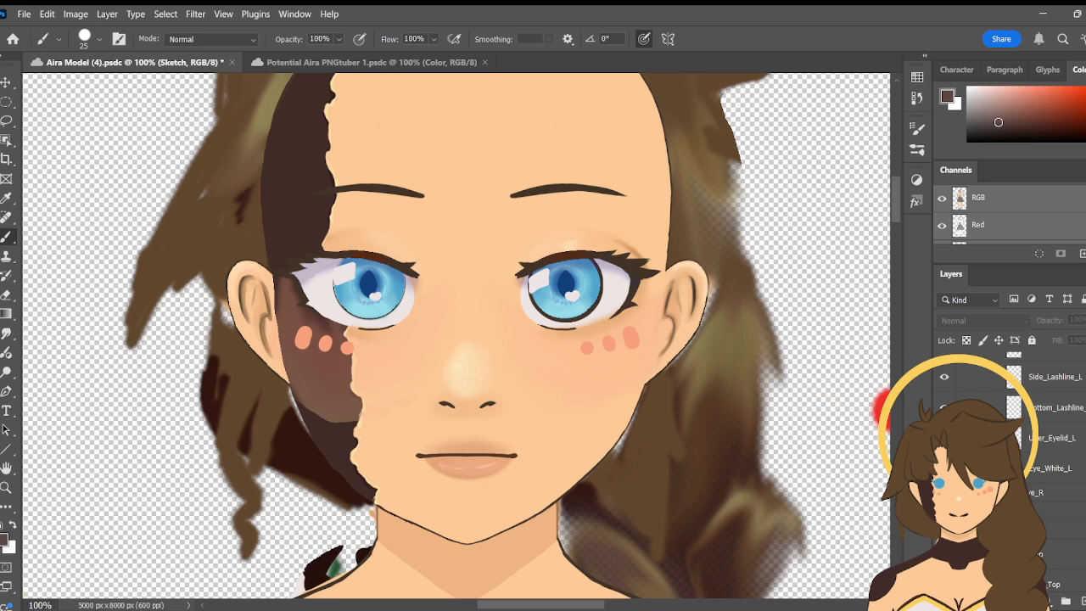
{"action": "scroll", "coordinate": [1010, 475], "scroll_direction": "up", "scroll_amount": 10}
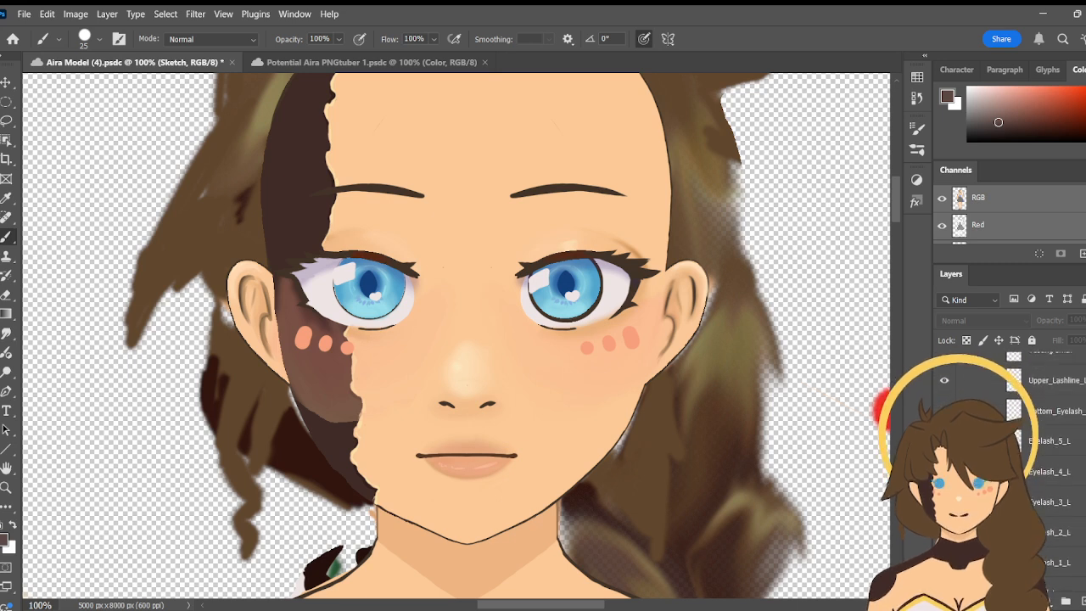
{"action": "scroll", "coordinate": [1010, 475], "scroll_direction": "down", "scroll_amount": 5}
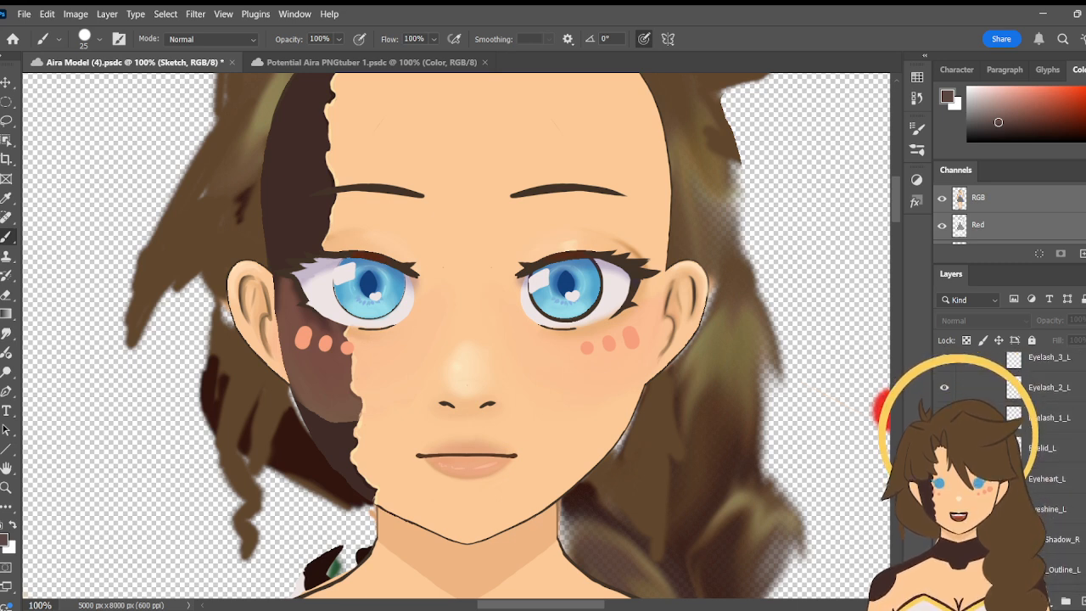
{"action": "scroll", "coordinate": [1010, 475], "scroll_direction": "down", "scroll_amount": 1}
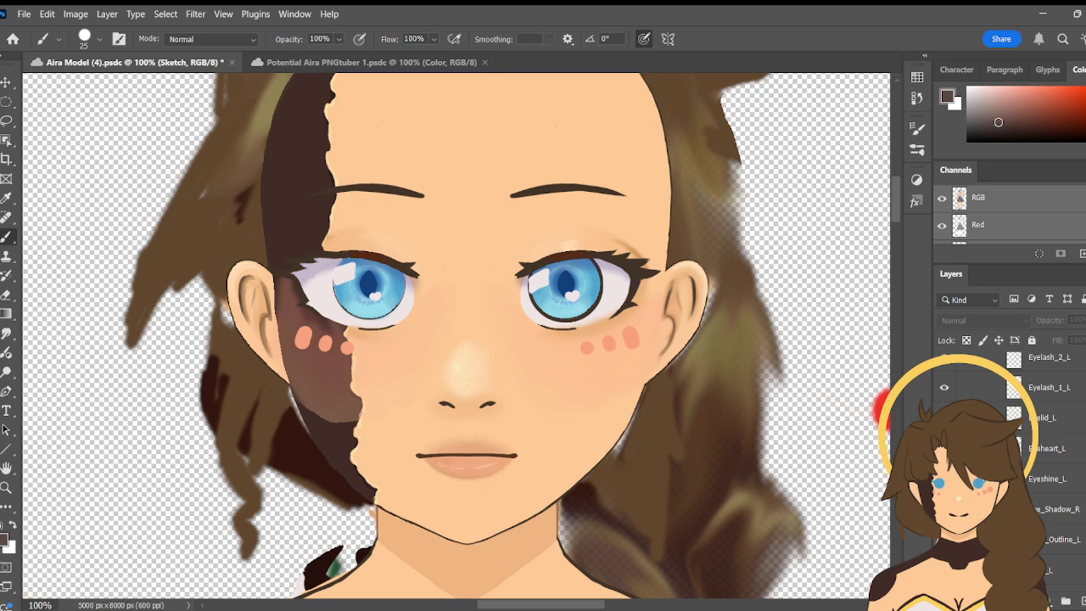
- Expand the Eye_R group and examine its separate lash, eyelid, pupil and iris layers
{"action": "scroll", "coordinate": [1009, 475], "scroll_direction": "up", "scroll_amount": 5}
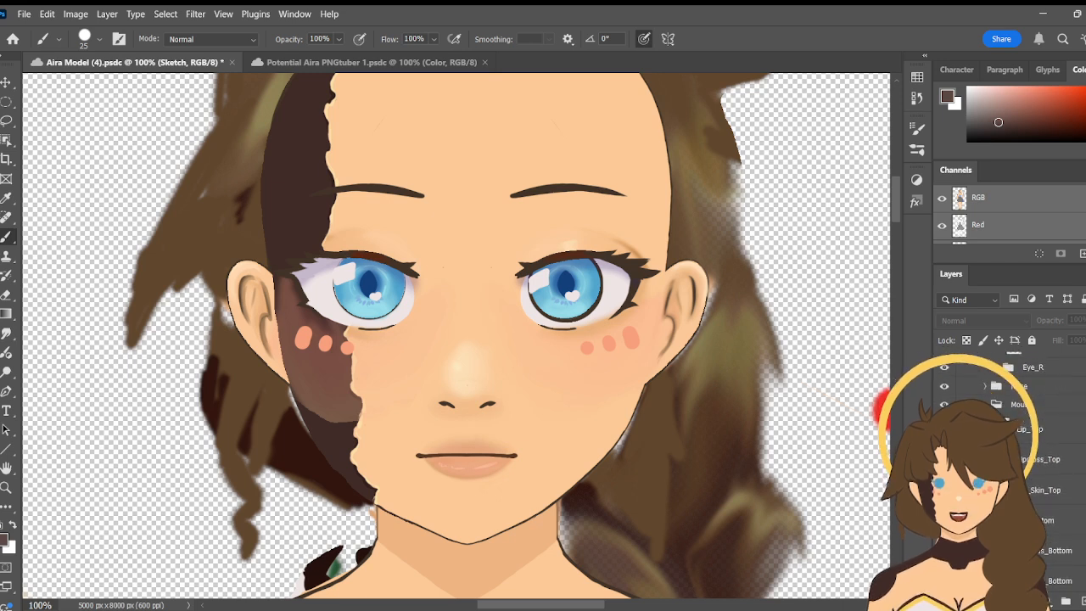
{"action": "scroll", "coordinate": [1010, 467], "scroll_direction": "up", "scroll_amount": 3}
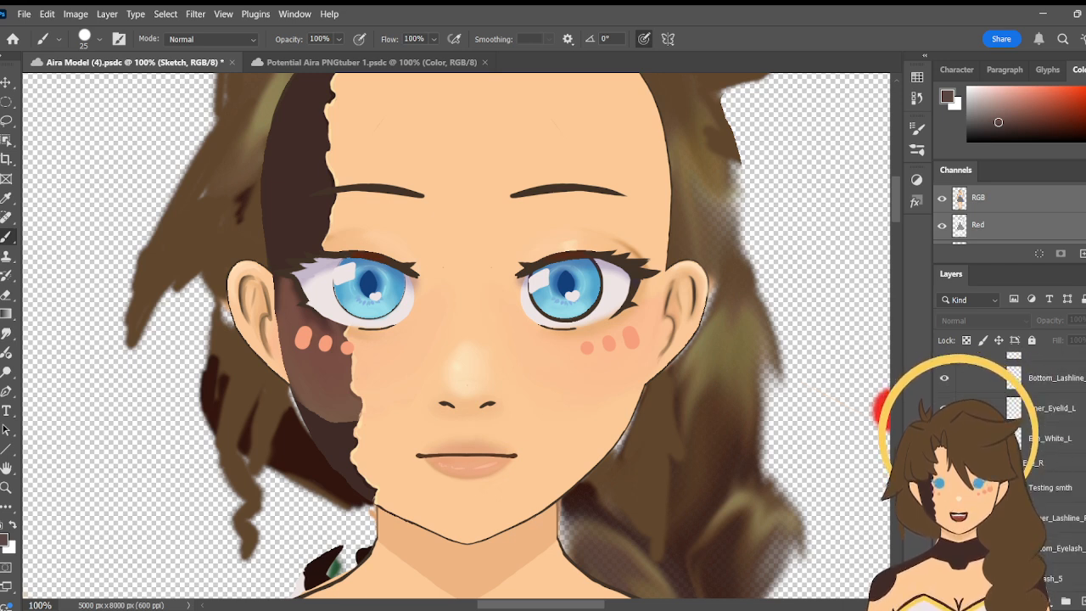
{"action": "scroll", "coordinate": [1010, 467], "scroll_direction": "up", "scroll_amount": 3}
{"action": "scroll", "coordinate": [1010, 467], "scroll_direction": "up", "scroll_amount": 1}
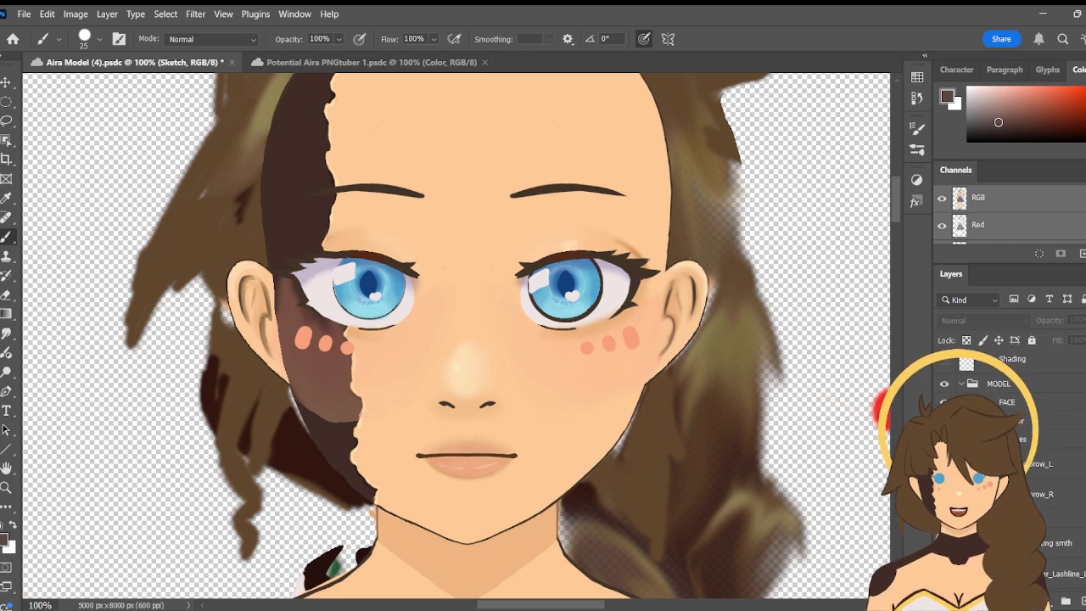
{"action": "scroll", "coordinate": [1010, 467], "scroll_direction": "down", "scroll_amount": 5}
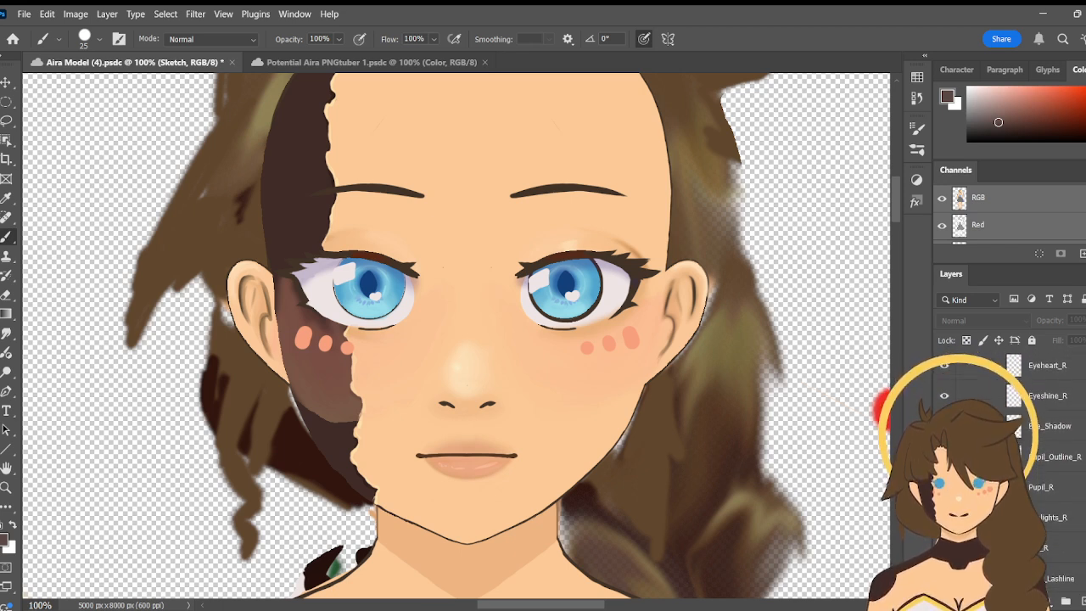
{"action": "scroll", "coordinate": [1010, 467], "scroll_direction": "down", "scroll_amount": 3}
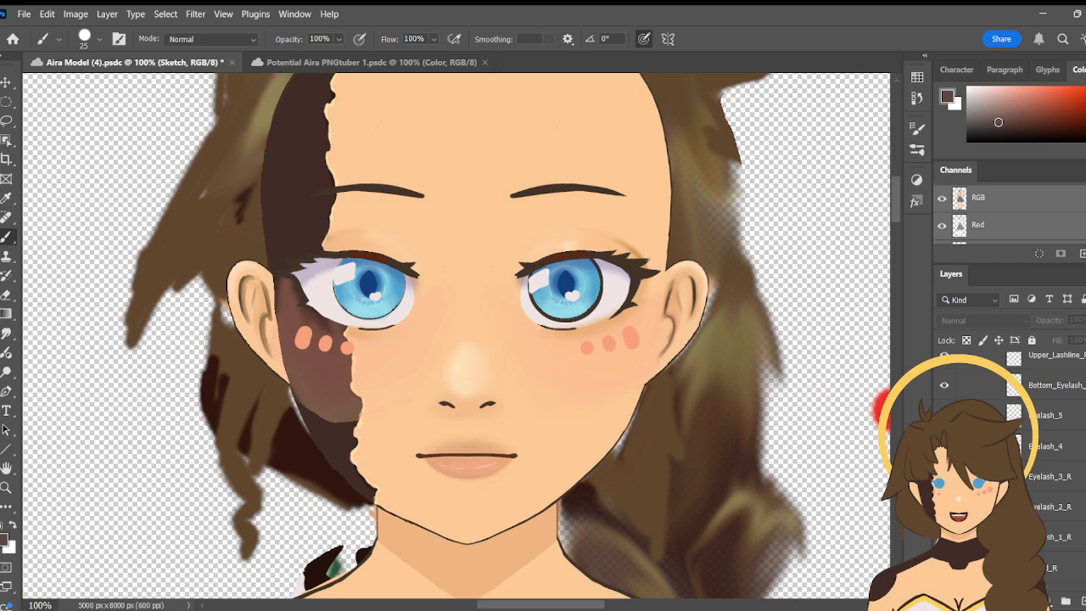
- Delete the Testing smth layer from the Eye_R group
{"action": "scroll", "coordinate": [1084, 418], "scroll_direction": "up", "scroll_amount": 1}
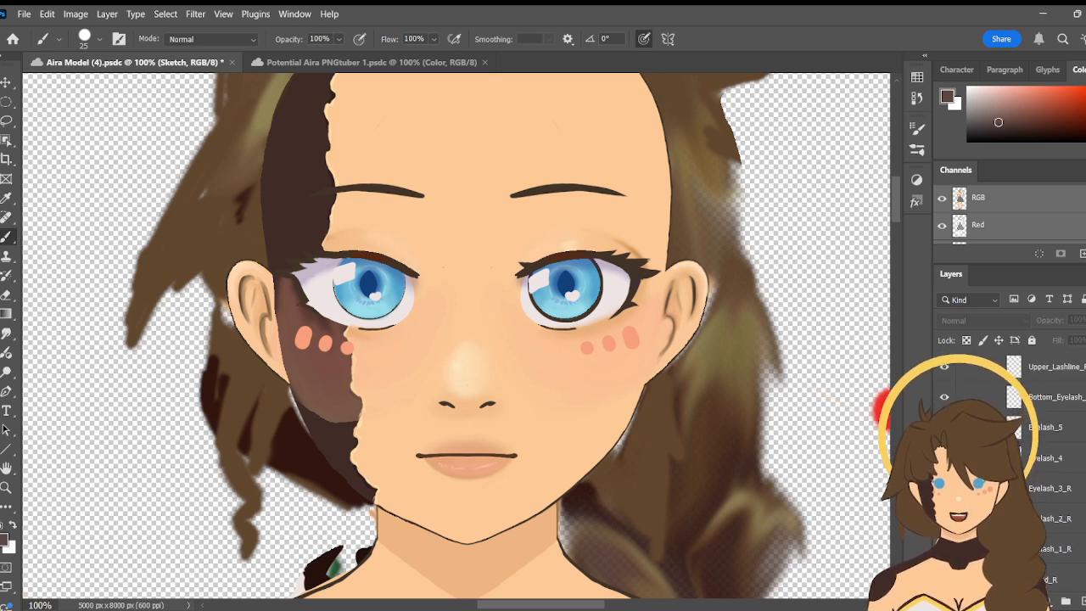
{"action": "scroll", "coordinate": [1084, 418], "scroll_direction": "up", "scroll_amount": 4}
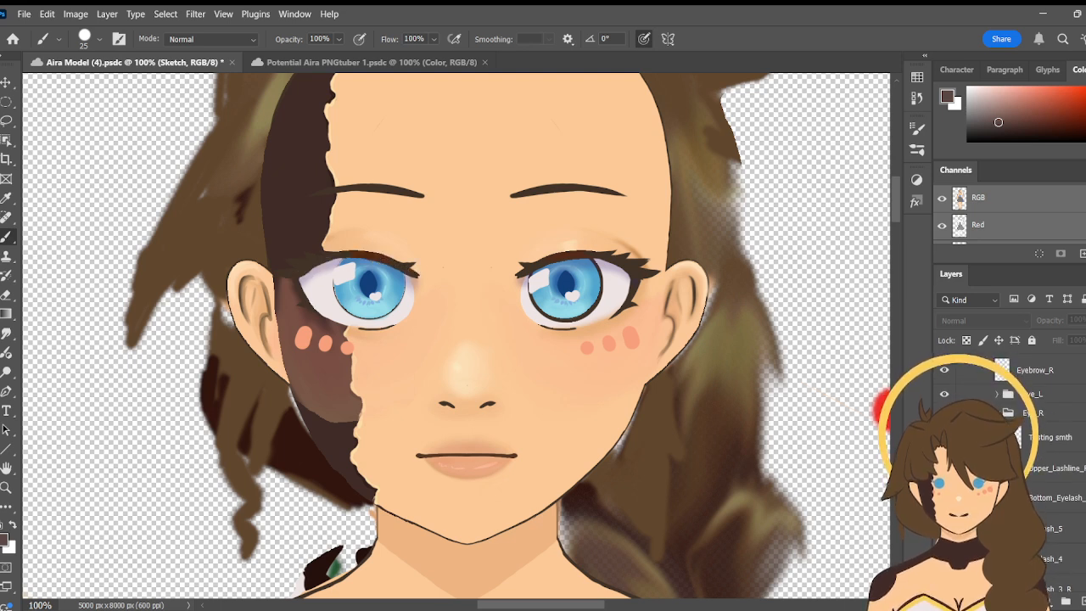
{"action": "left_click", "coordinate": [1044, 439]}
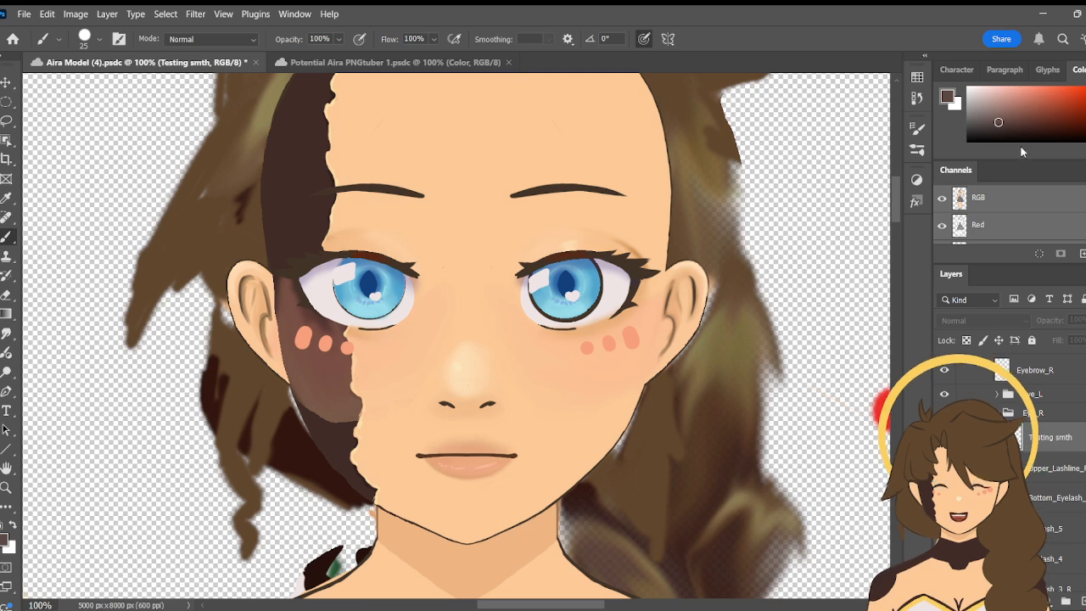
{"action": "key", "text": "Delete"}
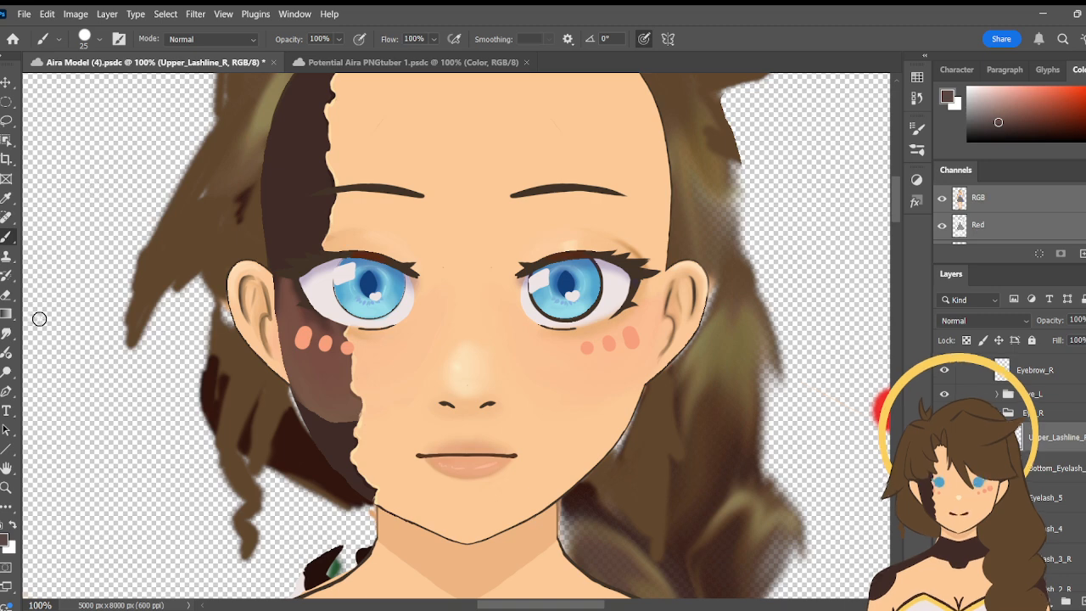
- Brush a few dark test strokes between the eyes on the Upper_Lashline_R layer at 200% magnification, and erase them
{"action": "key", "text": "z"}
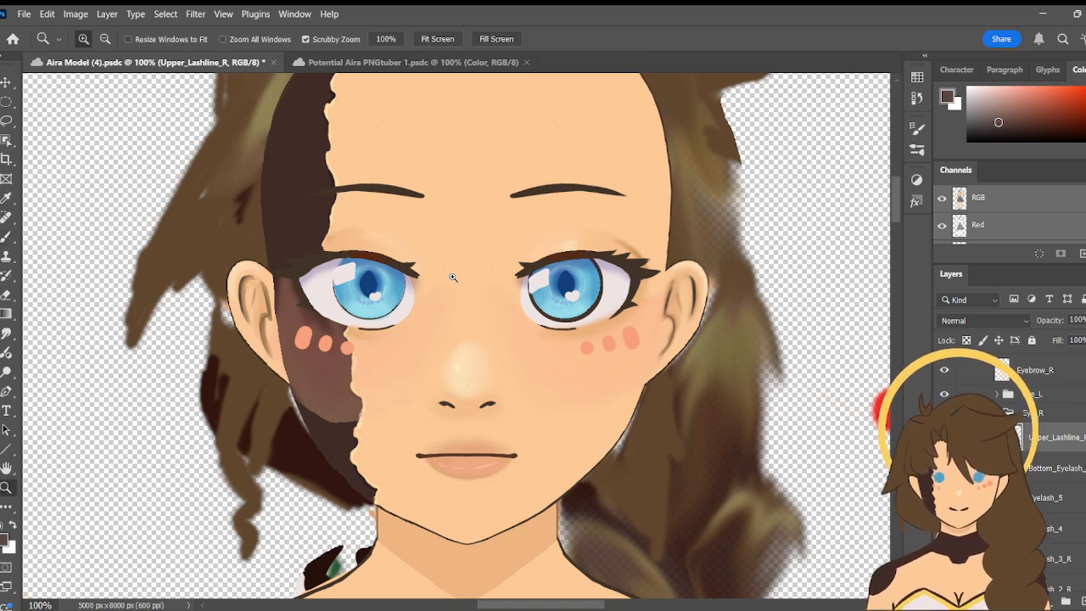
{"action": "left_click", "coordinate": [453, 278]}
{"action": "key", "text": "b"}
{"action": "key", "text": "space"}
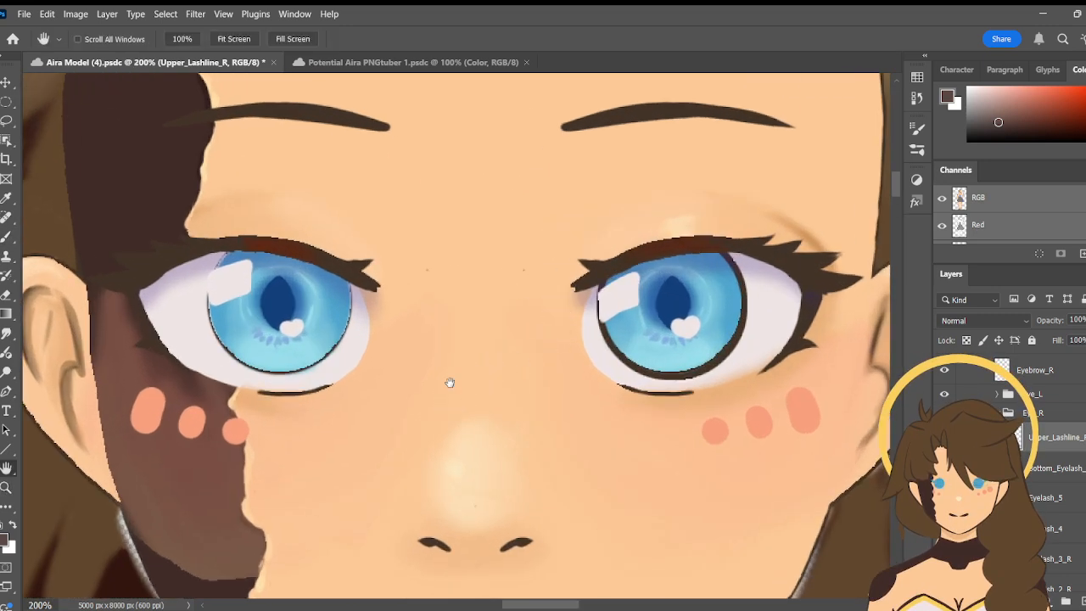
{"action": "mouse_move", "coordinate": [485, 332]}
{"action": "left_mouse_down"}
{"action": "mouse_move", "coordinate": [464, 360]}
{"action": "mouse_move", "coordinate": [490, 334]}
{"action": "left_mouse_up"}
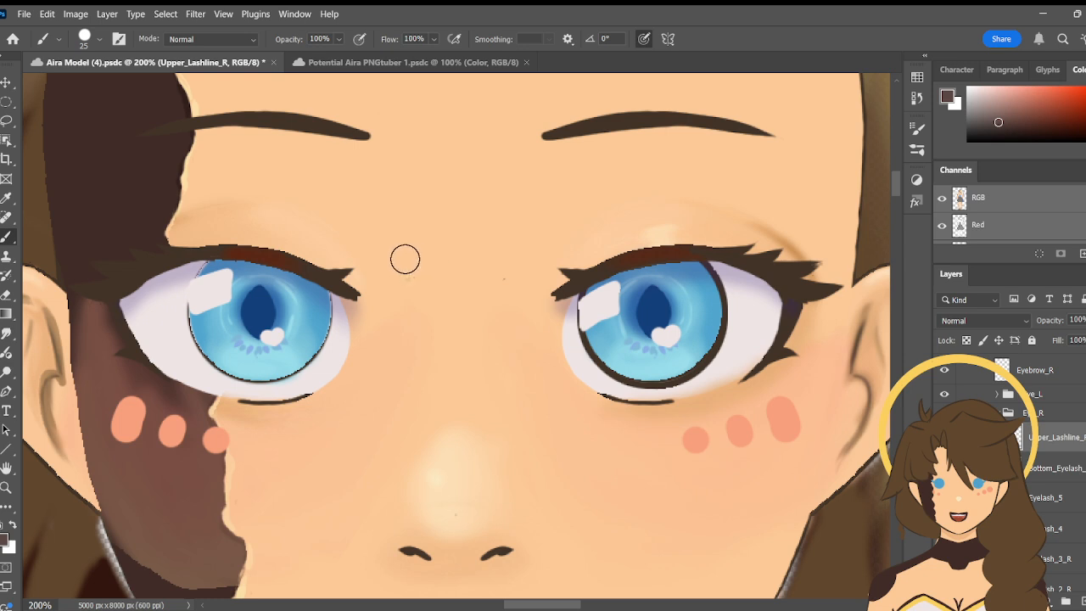
{"action": "left_click_drag", "start_coordinate": [388, 242], "coordinate": [453, 175]}
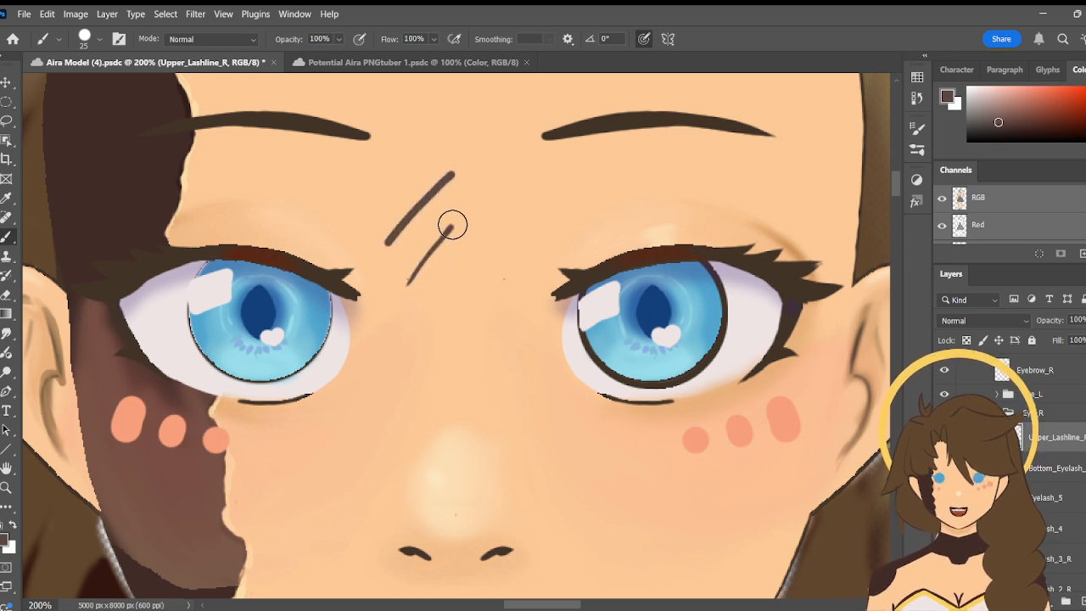
{"action": "left_click_drag", "start_coordinate": [451, 224], "coordinate": [408, 284]}
{"action": "mouse_move", "coordinate": [443, 277]}
{"action": "left_mouse_down"}
{"action": "mouse_move", "coordinate": [467, 238]}
{"action": "mouse_move", "coordinate": [456, 303]}
{"action": "left_mouse_up"}
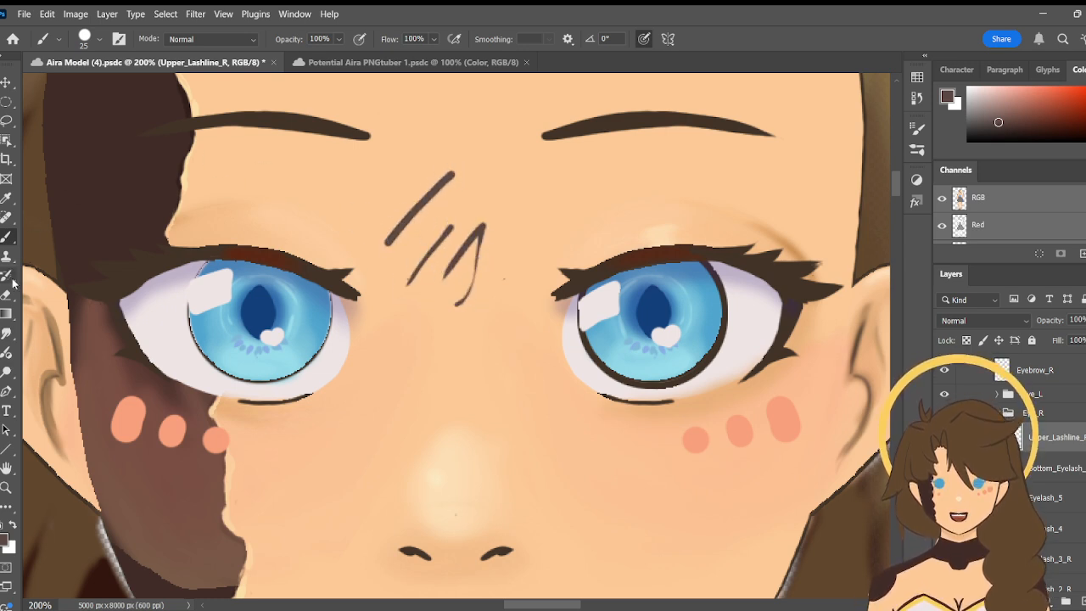
{"action": "key", "text": "e"}
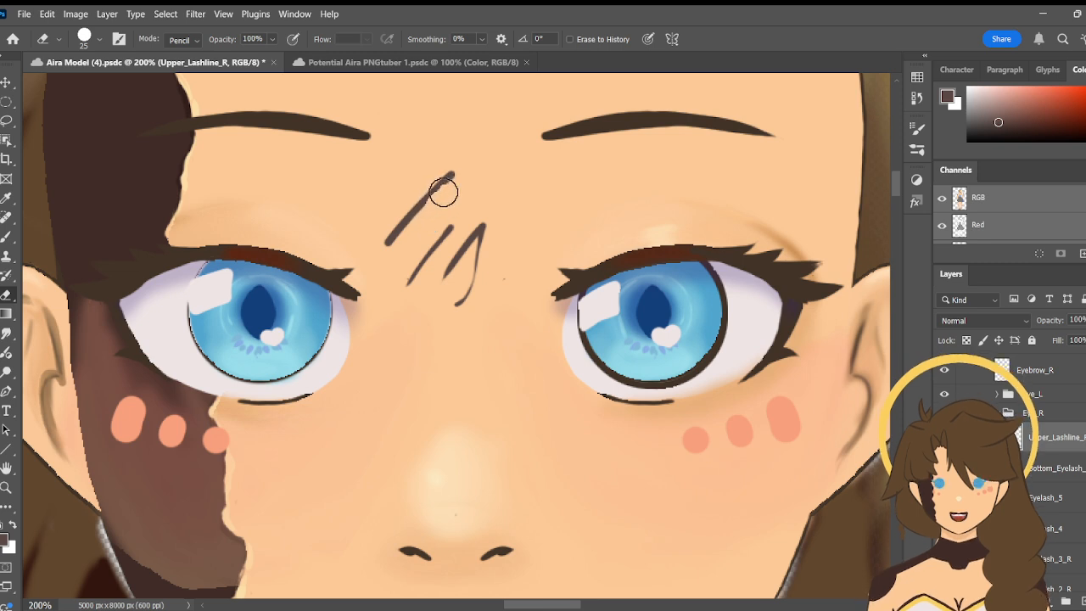
{"action": "mouse_move", "coordinate": [437, 255]}
{"action": "left_mouse_down"}
{"action": "mouse_move", "coordinate": [430, 279]}
{"action": "mouse_move", "coordinate": [455, 216]}
{"action": "mouse_move", "coordinate": [461, 262]}
{"action": "mouse_move", "coordinate": [484, 241]}
{"action": "mouse_move", "coordinate": [406, 309]}
{"action": "mouse_move", "coordinate": [433, 196]}
{"action": "mouse_move", "coordinate": [402, 219]}
{"action": "left_mouse_up"}
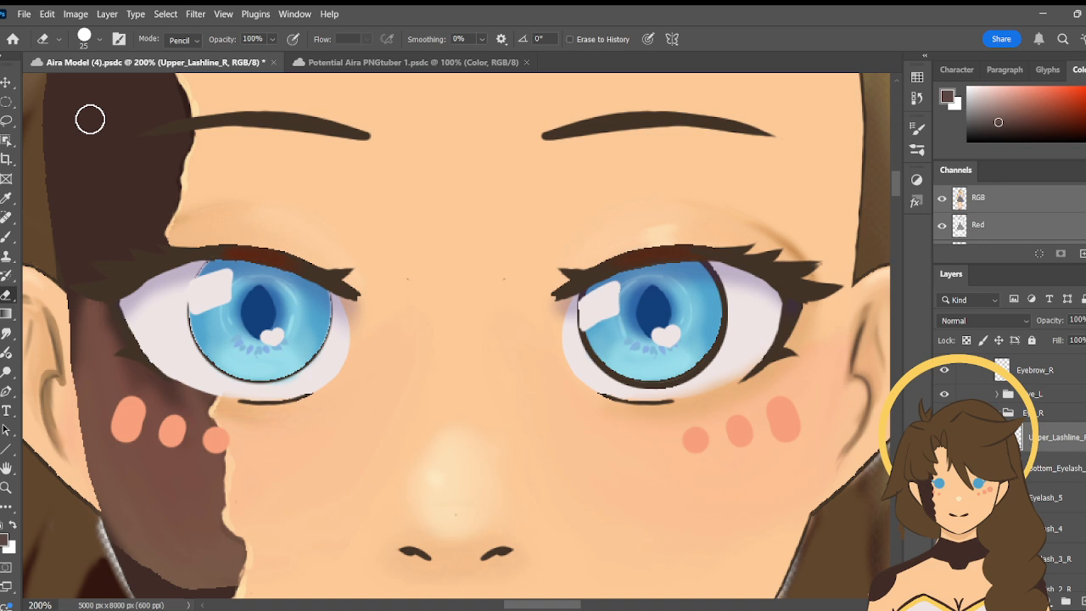
- Examine the eyelash layers of the Eye_R group and check Eyelid_R by briefly hiding and reshowing it
{"action": "key", "text": "h"}
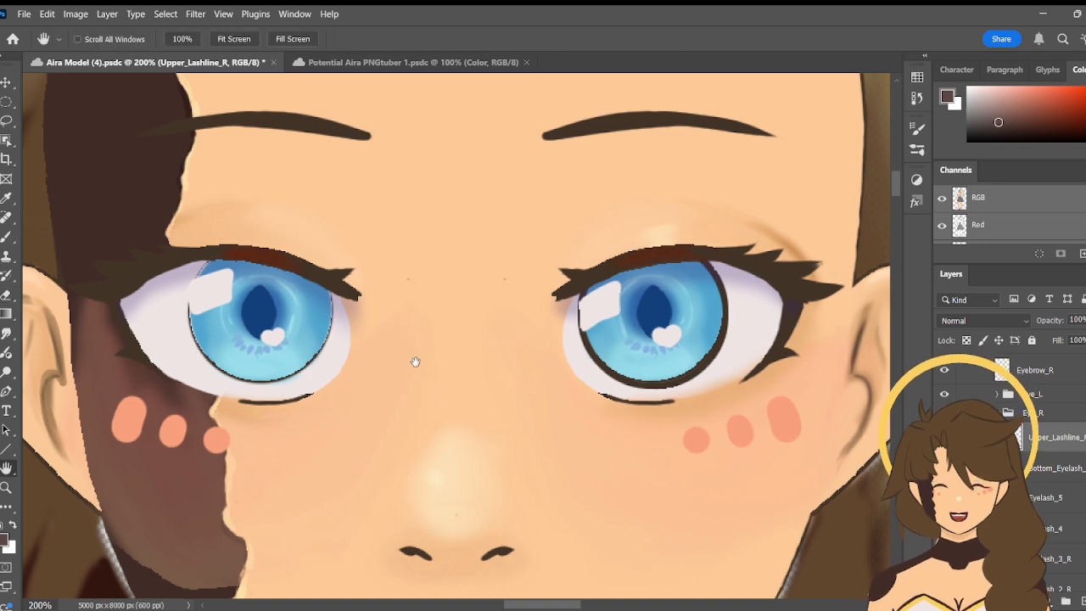
{"action": "left_click_drag", "start_coordinate": [415, 362], "coordinate": [522, 382]}
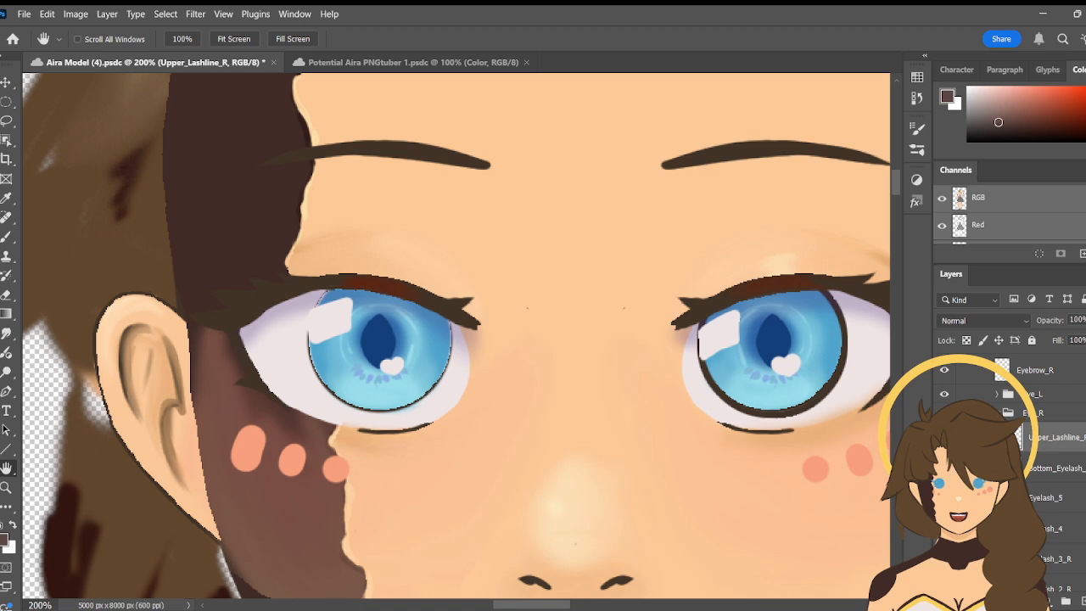
{"action": "scroll", "coordinate": [1010, 442], "scroll_direction": "down", "scroll_amount": 3}
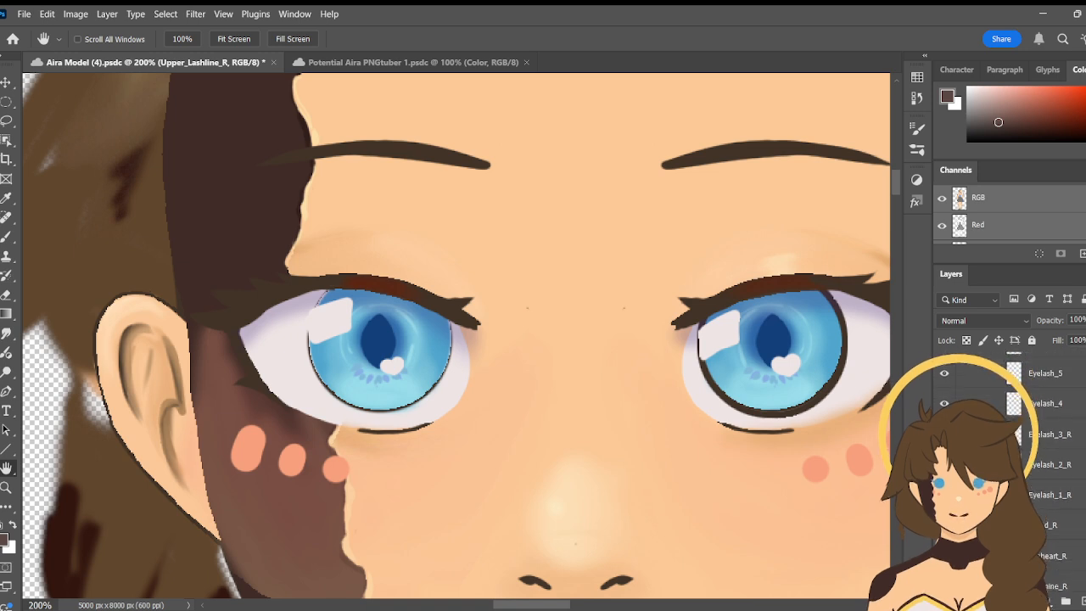
{"action": "scroll", "coordinate": [1010, 441], "scroll_direction": "down", "scroll_amount": 3}
{"action": "scroll", "coordinate": [1010, 442], "scroll_direction": "up", "scroll_amount": 1}
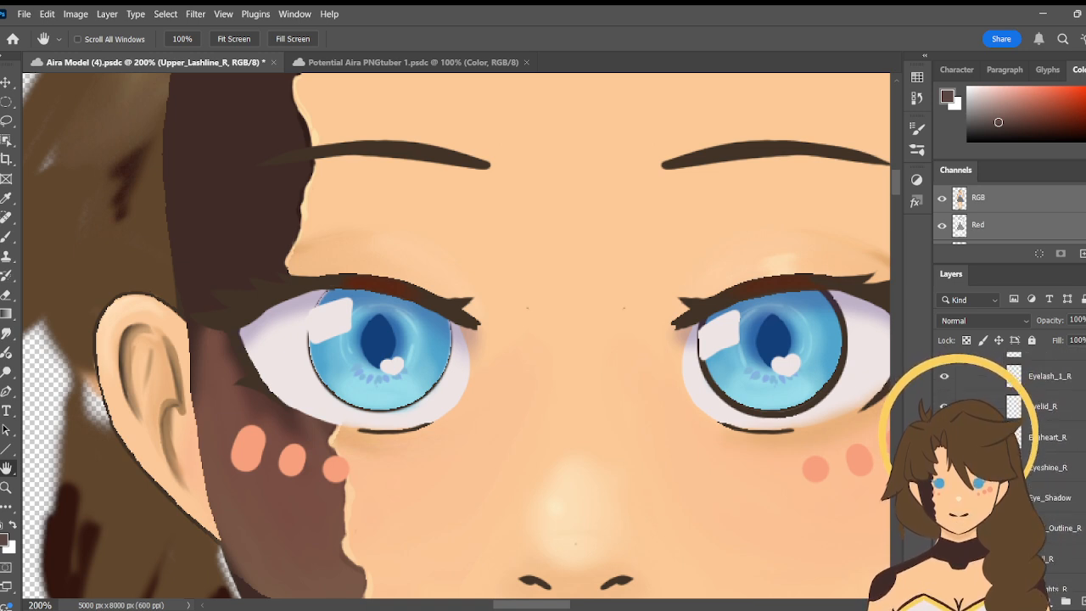
{"action": "left_click", "coordinate": [944, 407]}
{"action": "left_click", "coordinate": [944, 406]}
- Examine the remaining Eye_R layers, from Eyeheart_R and Eyeshine_R through the pupil and iris to the eye white
{"action": "scroll", "coordinate": [1010, 442], "scroll_direction": "down", "scroll_amount": 2}
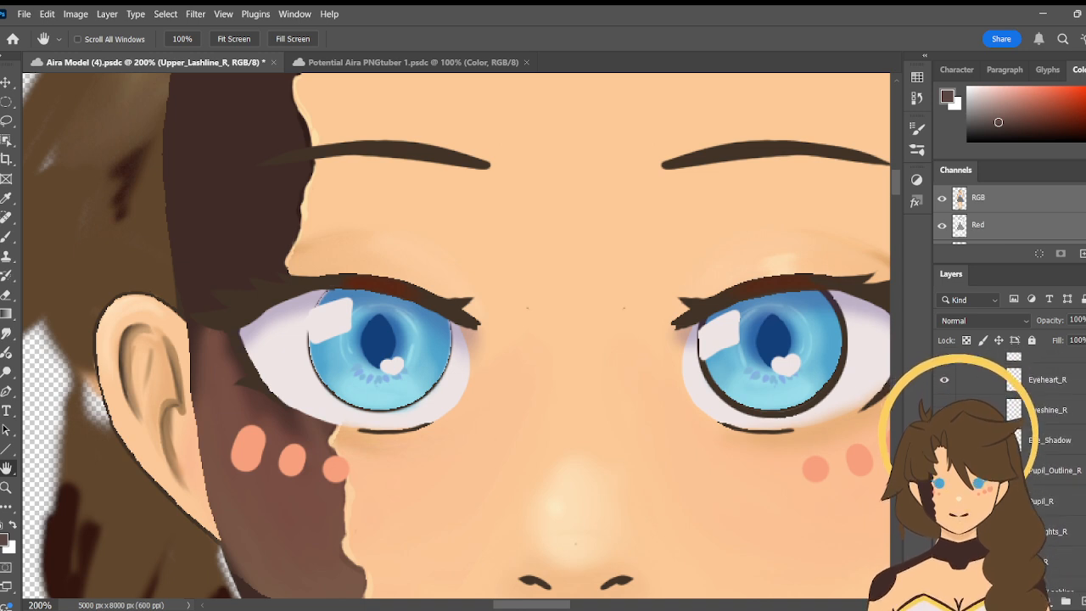
{"action": "scroll", "coordinate": [1010, 441], "scroll_direction": "down", "scroll_amount": 5}
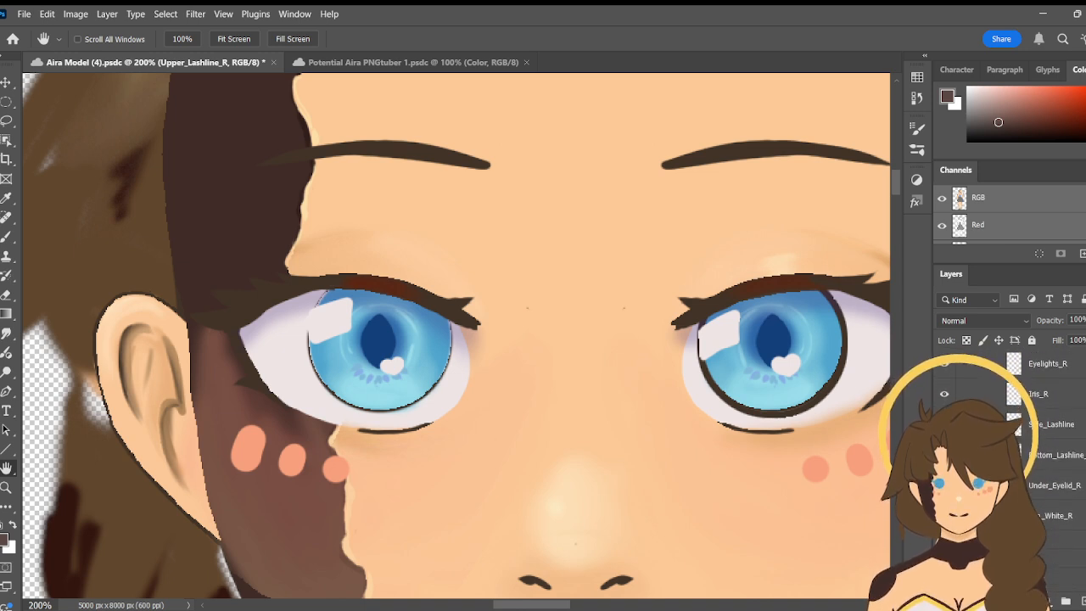
{"action": "scroll", "coordinate": [1010, 441], "scroll_direction": "up", "scroll_amount": 1}
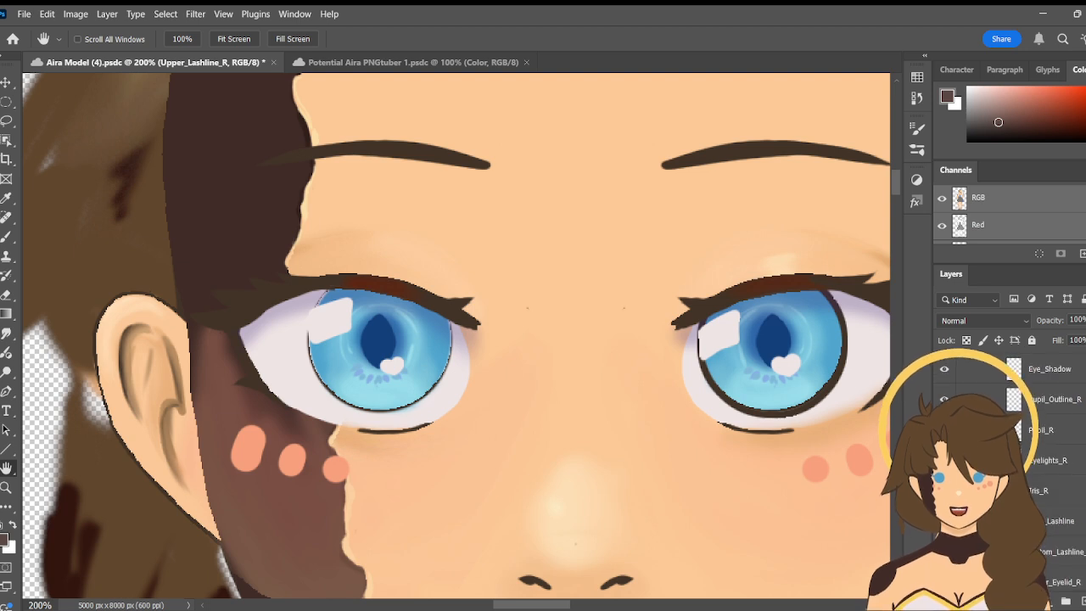
{"action": "scroll", "coordinate": [1010, 441], "scroll_direction": "down", "scroll_amount": 2}
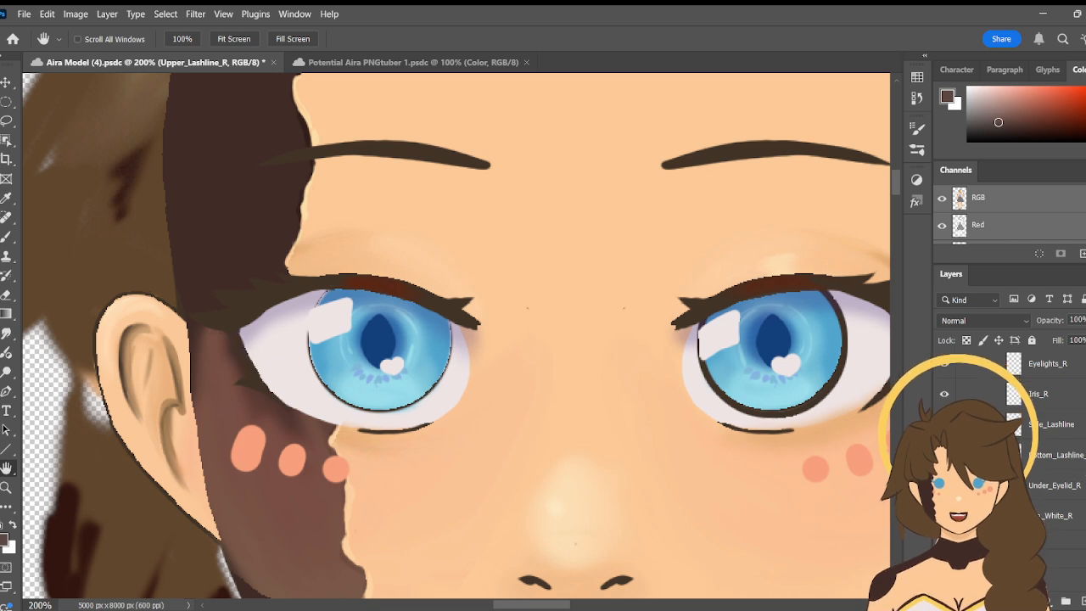
{"action": "scroll", "coordinate": [1069, 464], "scroll_direction": "up", "scroll_amount": 2}
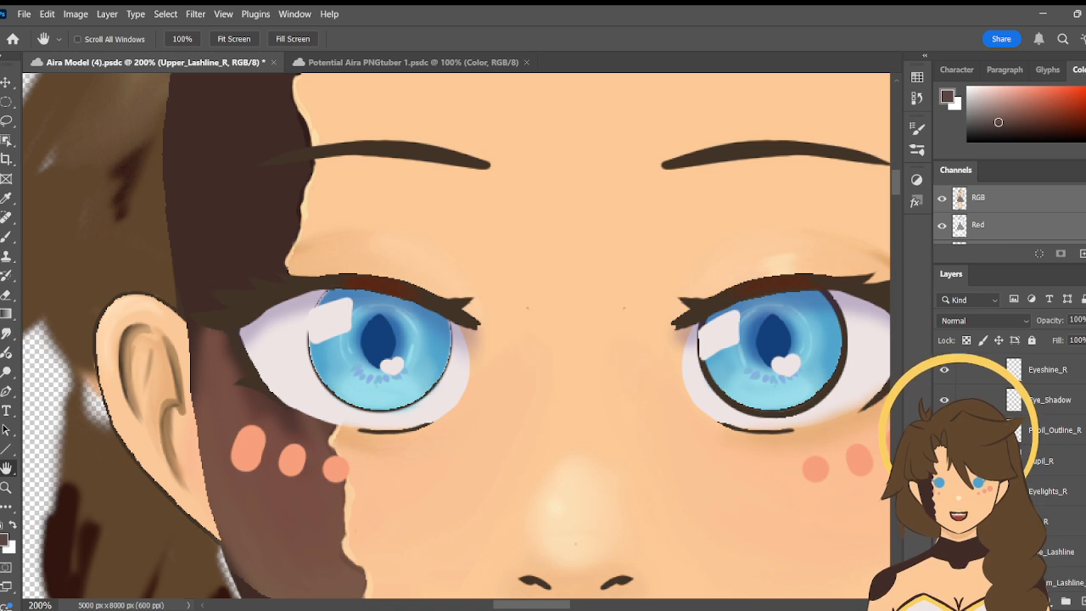
{"action": "scroll", "coordinate": [1060, 410], "scroll_direction": "up", "scroll_amount": 2}
{"action": "scroll", "coordinate": [1053, 508], "scroll_direction": "up", "scroll_amount": 1}
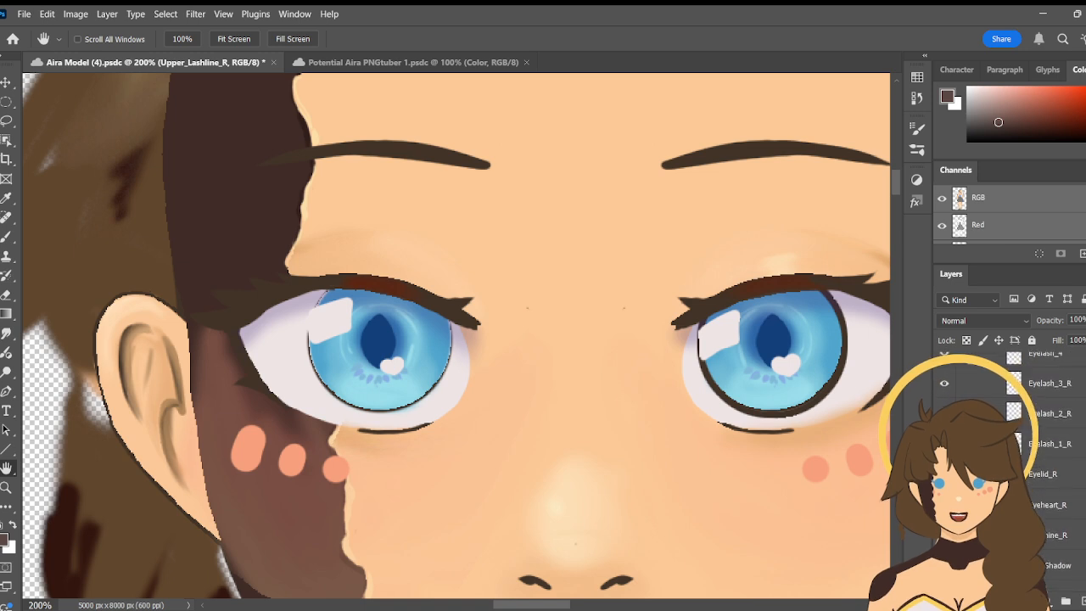
- Check Iris_R by briefly hiding and reshowing it, and make Pupil_Outline_R the active layer
{"action": "left_click", "coordinate": [1053, 505]}
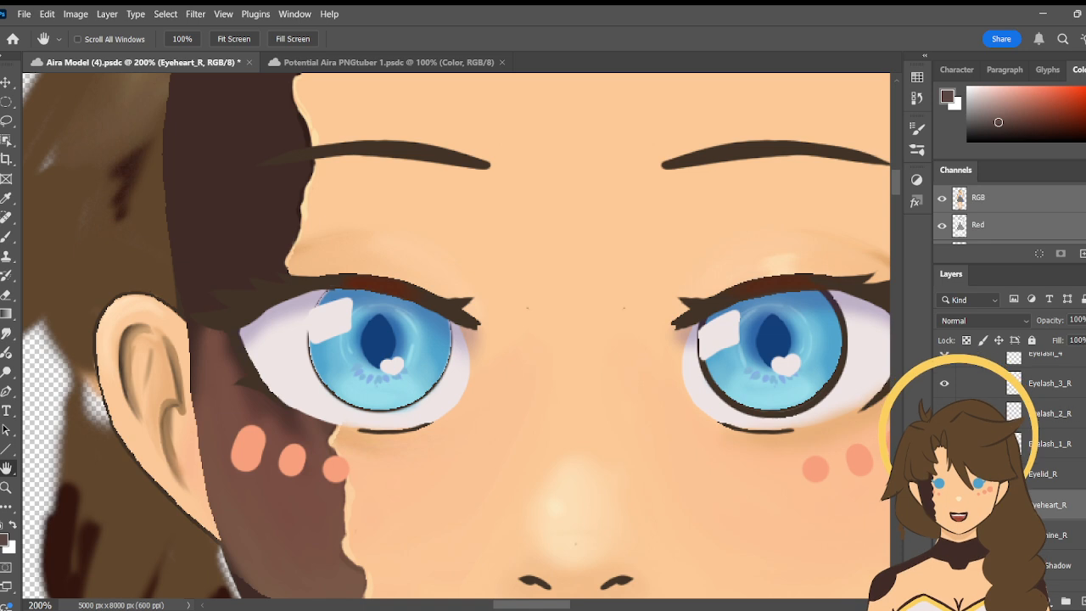
{"action": "scroll", "coordinate": [1052, 475], "scroll_direction": "down", "scroll_amount": 3}
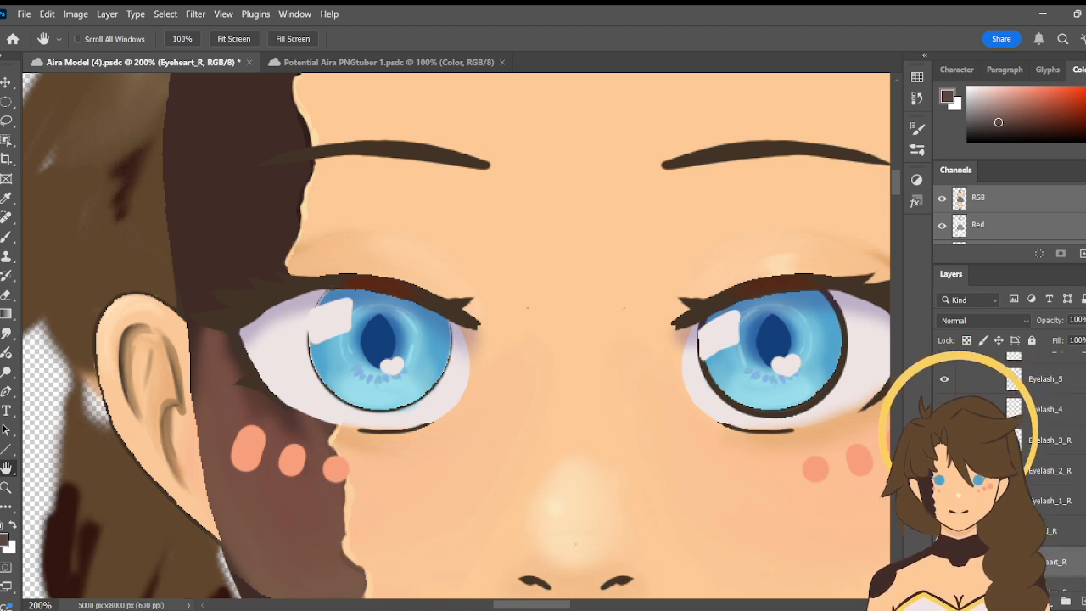
{"action": "scroll", "coordinate": [1049, 480], "scroll_direction": "down", "scroll_amount": 2}
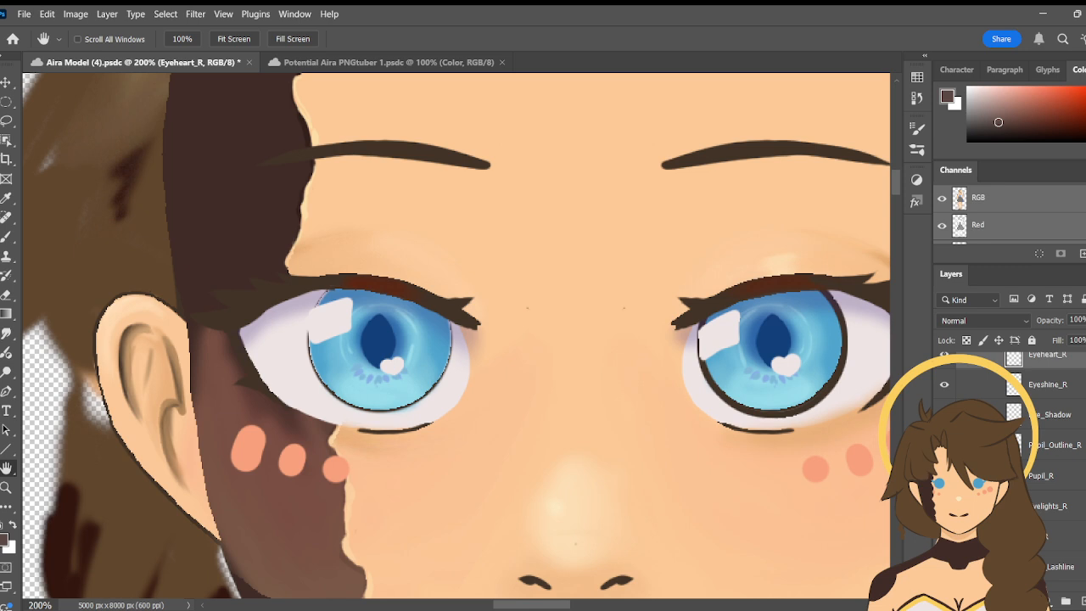
{"action": "left_click", "coordinate": [945, 536]}
{"action": "left_click", "coordinate": [945, 537]}
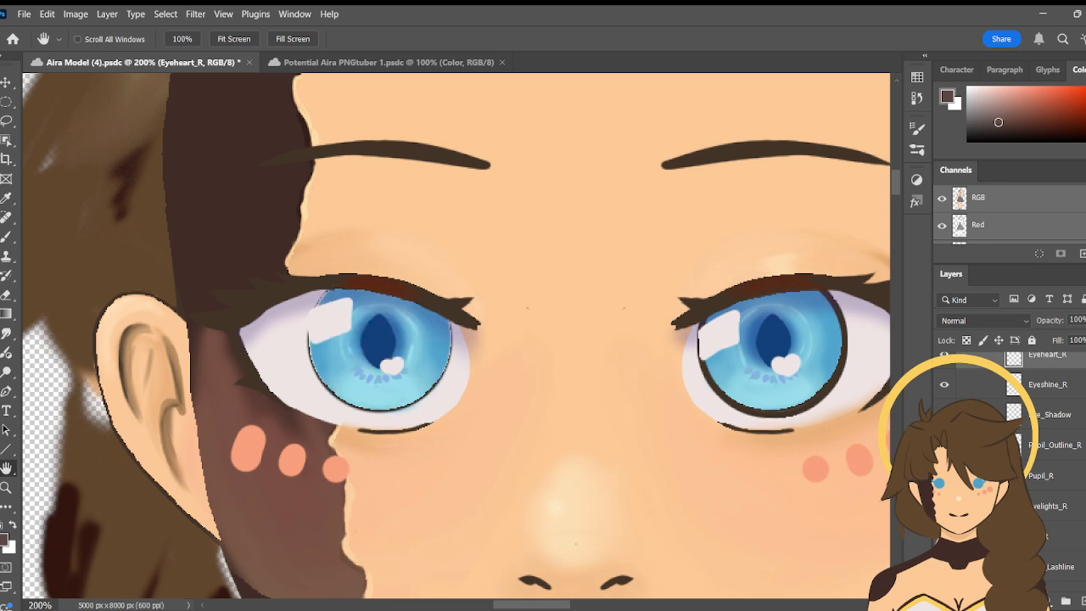
{"action": "left_click", "coordinate": [1060, 540]}
{"action": "left_click", "coordinate": [1068, 418]}
{"action": "left_click", "coordinate": [1076, 451]}
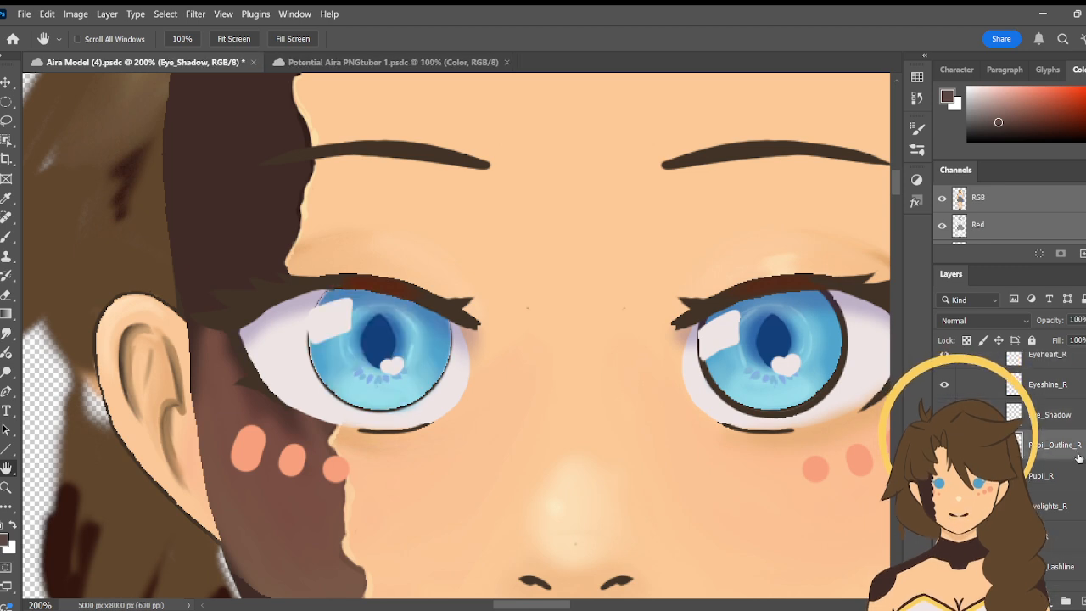
- Hide the upper lashline, eyelash and eyelid layers of the Eye_R group to expose the full round iris
{"action": "left_click", "coordinate": [6, 101]}
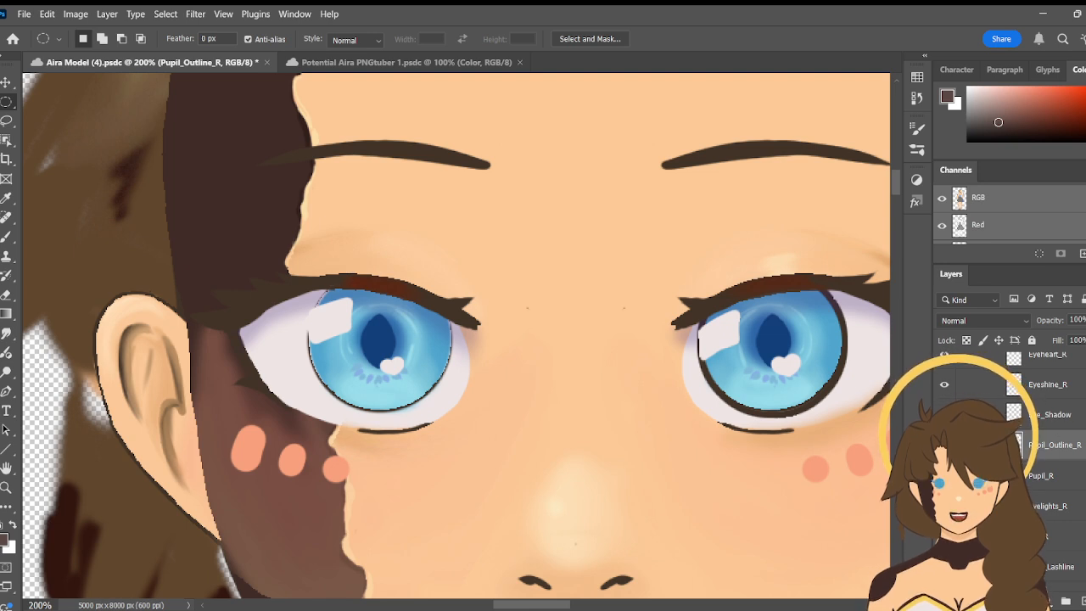
{"action": "scroll", "coordinate": [1044, 466], "scroll_direction": "up", "scroll_amount": 5}
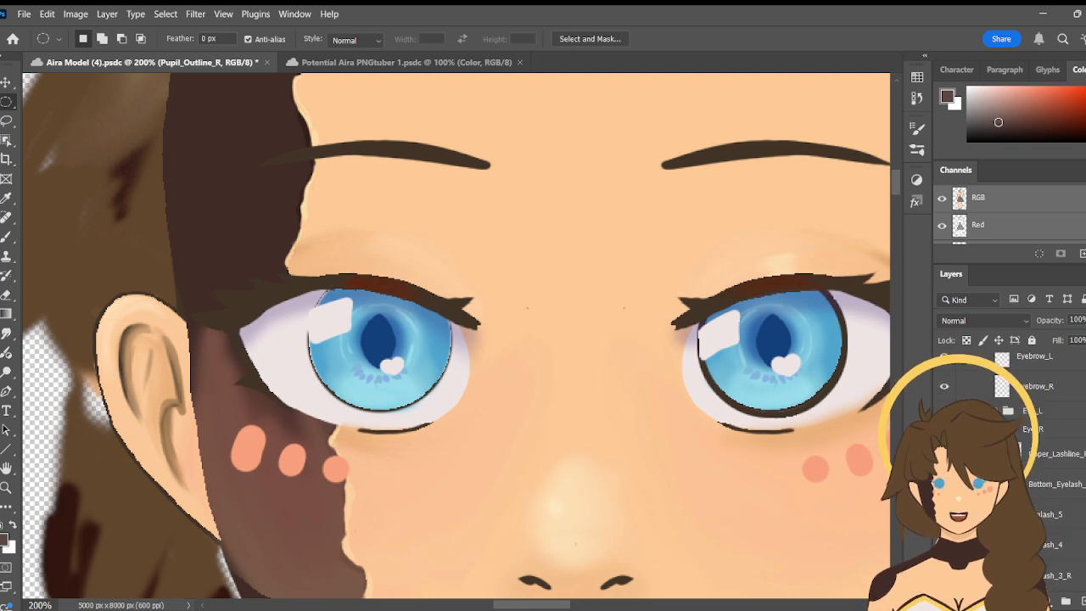
{"action": "scroll", "coordinate": [1043, 467], "scroll_direction": "down", "scroll_amount": 2}
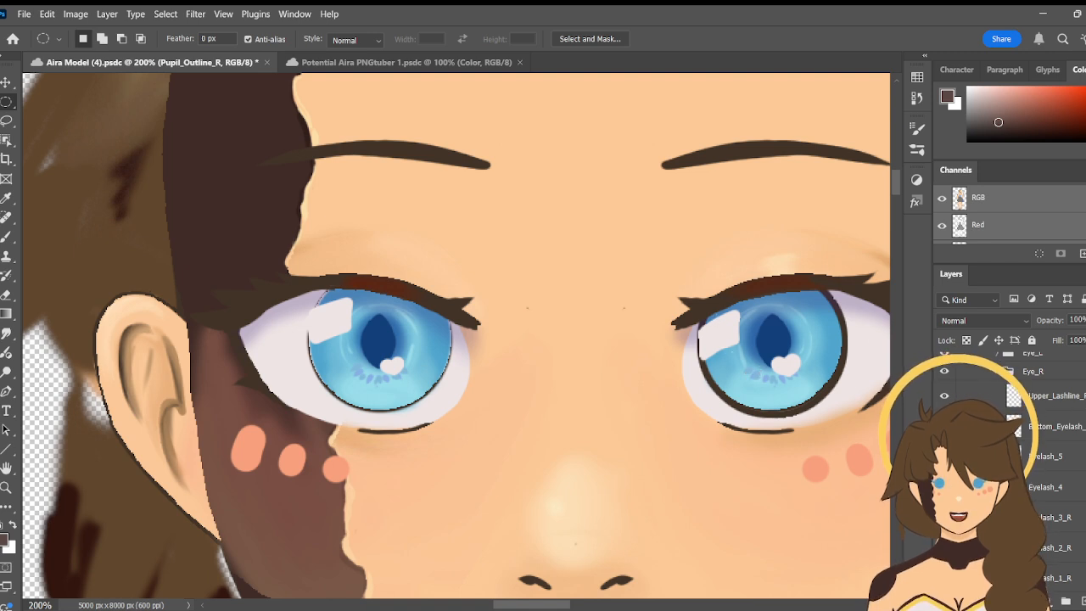
{"action": "left_click", "coordinate": [945, 396]}
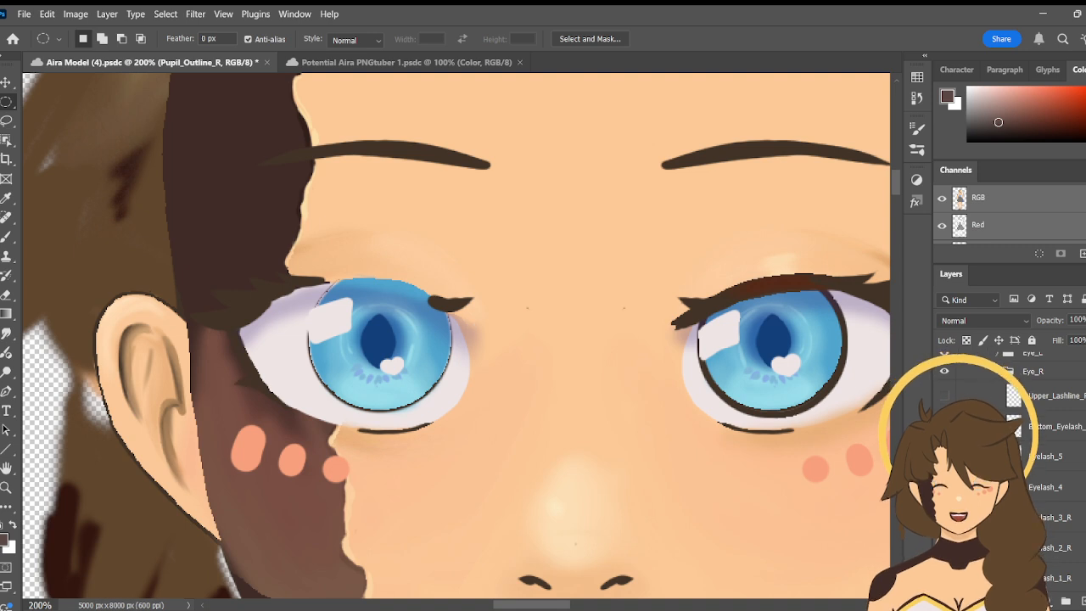
{"action": "scroll", "coordinate": [1018, 466], "scroll_direction": "down", "scroll_amount": 3}
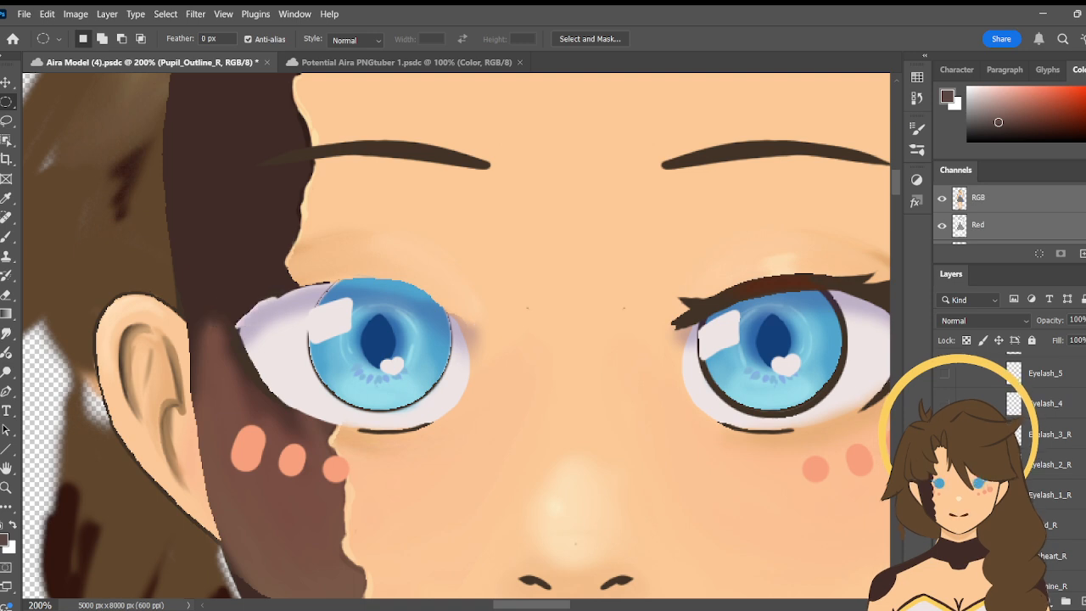
{"action": "left_click", "coordinate": [945, 525]}
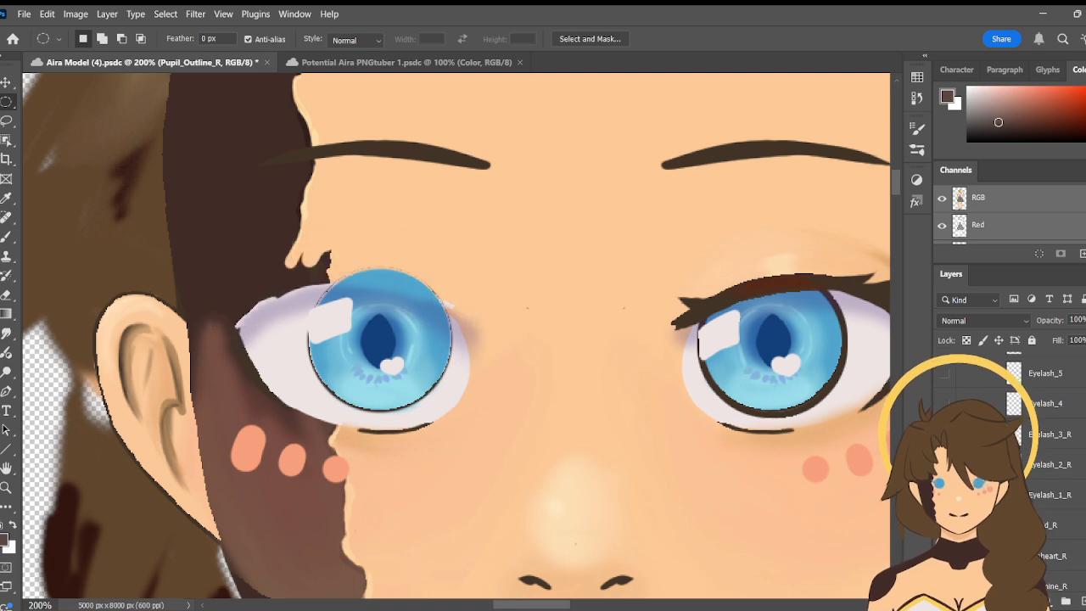
{"action": "scroll", "coordinate": [938, 373], "scroll_direction": "down", "scroll_amount": 1}
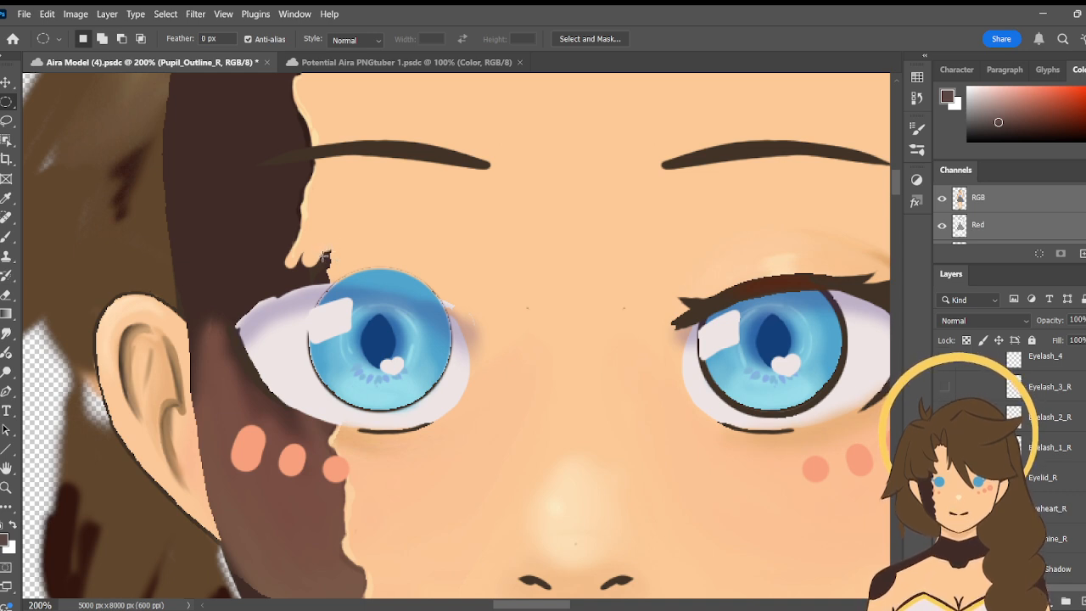
- Try circular selections around the Eye_R iris with the Elliptical Marquee tool, clearing each one
{"action": "left_click_drag", "start_coordinate": [325, 258], "coordinate": [480, 414]}
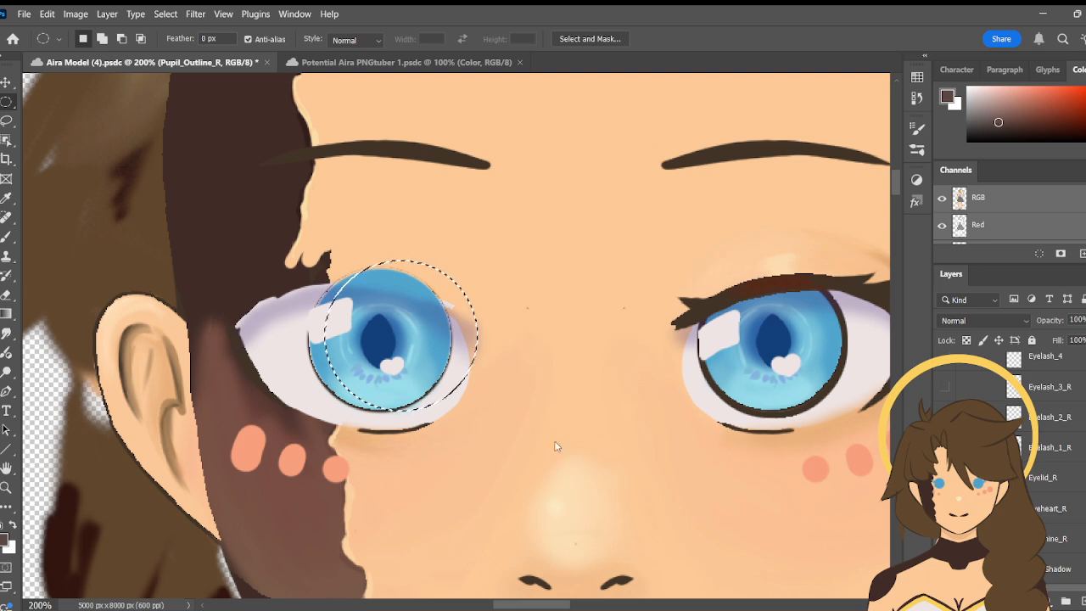
{"action": "key", "text": "ctrl+d"}
{"action": "left_click_drag", "start_coordinate": [307, 267], "coordinate": [465, 415]}
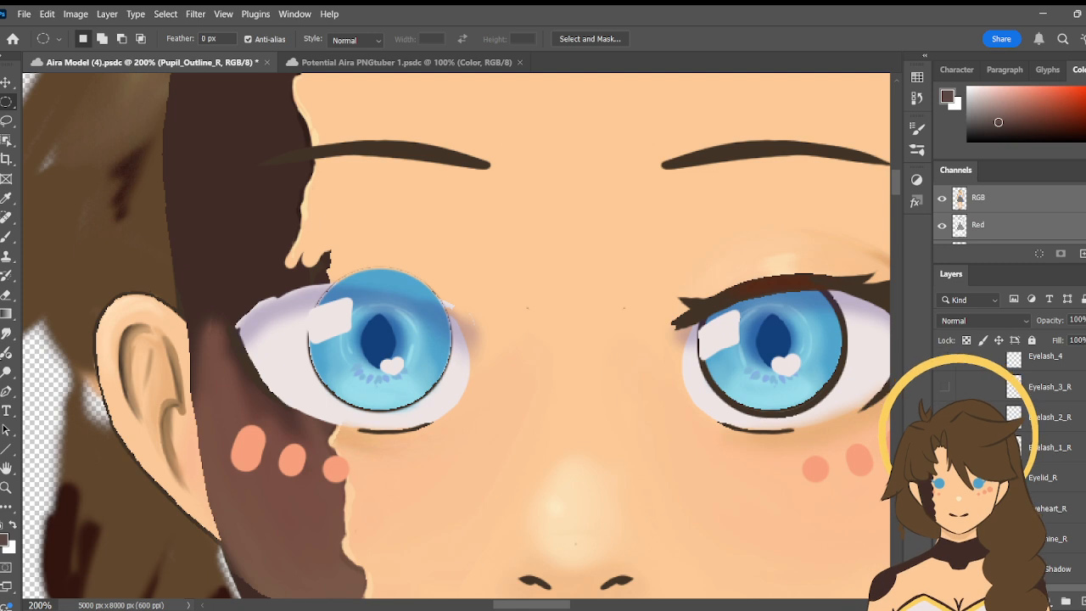
- Expand the Eye_L group to view its layers
{"action": "left_click", "coordinate": [6, 433]}
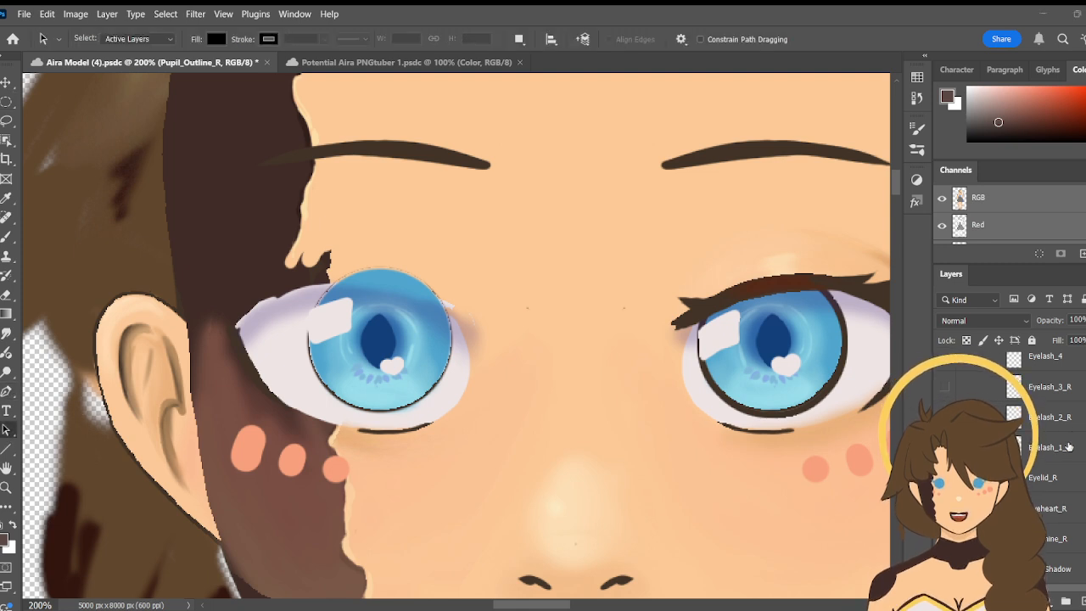
{"action": "scroll", "coordinate": [1010, 467], "scroll_direction": "up", "scroll_amount": 5}
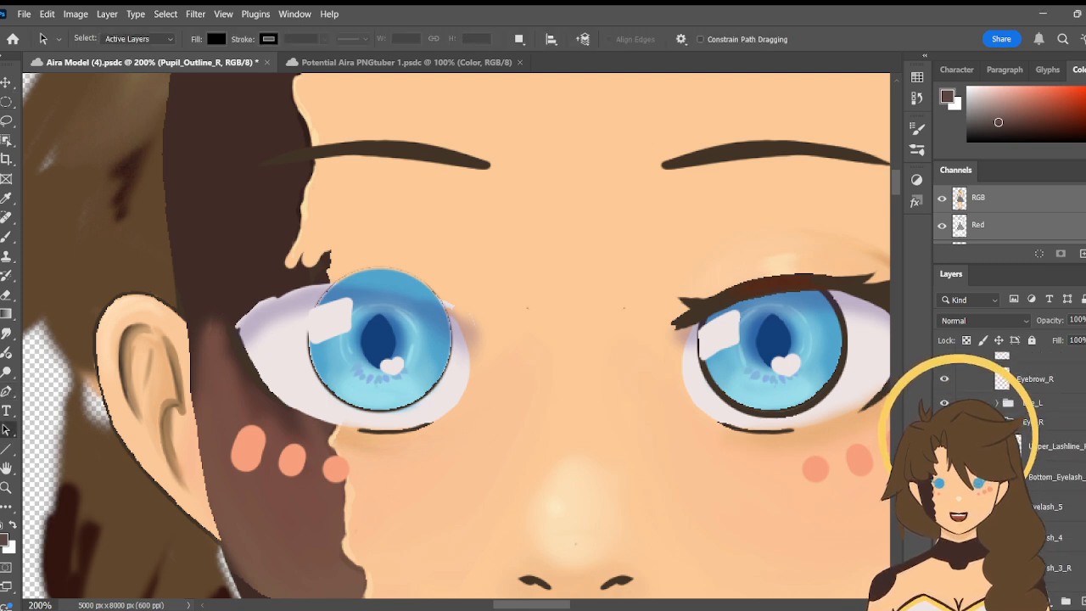
{"action": "scroll", "coordinate": [1010, 467], "scroll_direction": "down", "scroll_amount": 3}
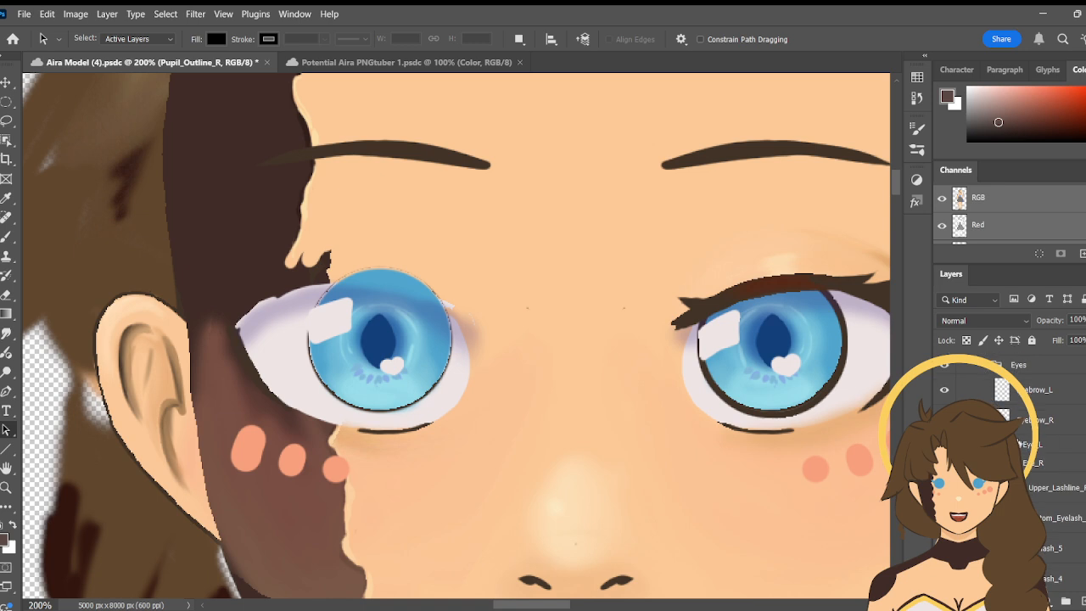
{"action": "scroll", "coordinate": [1010, 467], "scroll_direction": "down", "scroll_amount": 3}
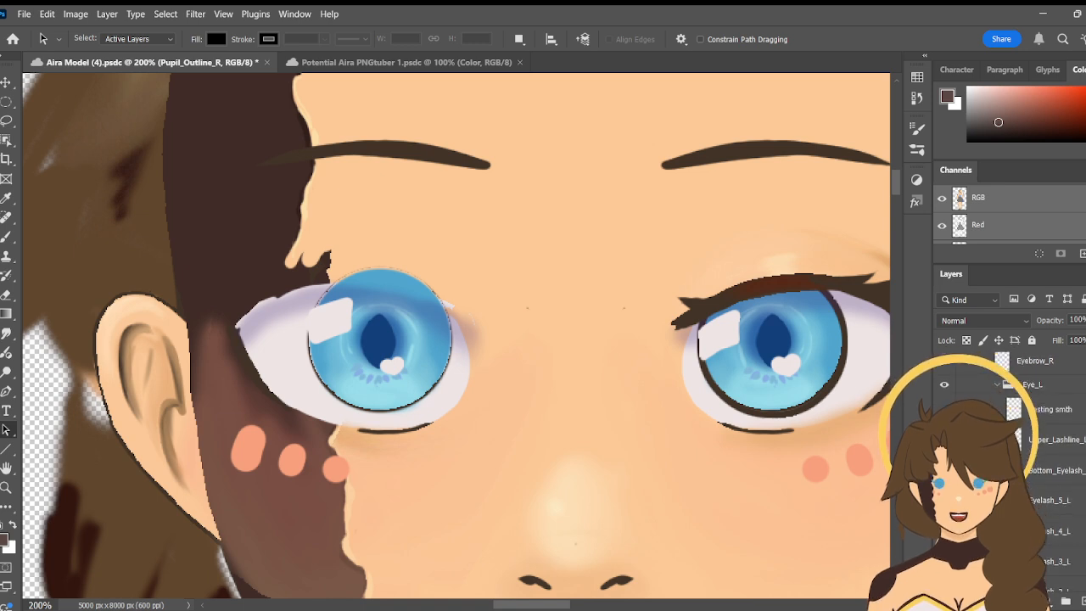
- Check Pupil_Outline_L in the Eye_L group by toggling its visibility, and duplicate it as Pupil_Outline_R
{"action": "scroll", "coordinate": [1010, 467], "scroll_direction": "down", "scroll_amount": 3}
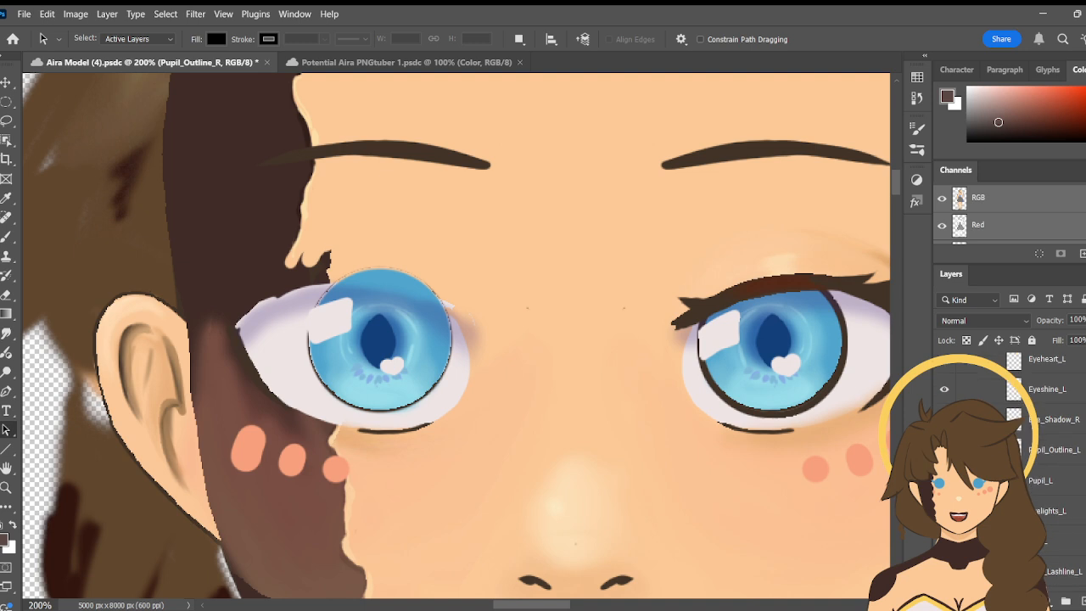
{"action": "scroll", "coordinate": [1010, 467], "scroll_direction": "down", "scroll_amount": 1}
{"action": "scroll", "coordinate": [1010, 466], "scroll_direction": "down", "scroll_amount": 1}
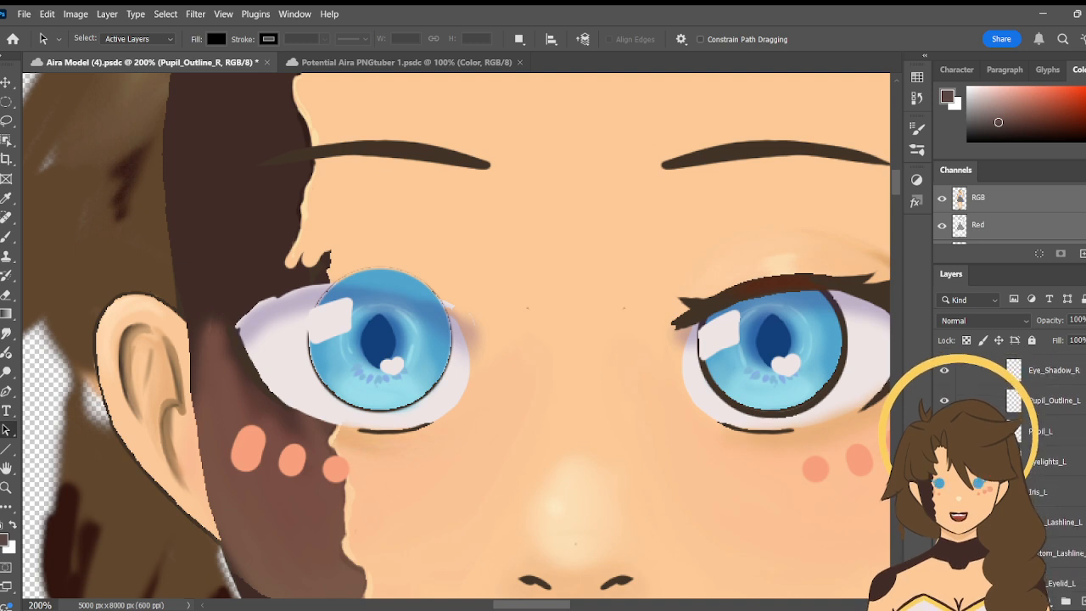
{"action": "scroll", "coordinate": [1010, 467], "scroll_direction": "down", "scroll_amount": 1}
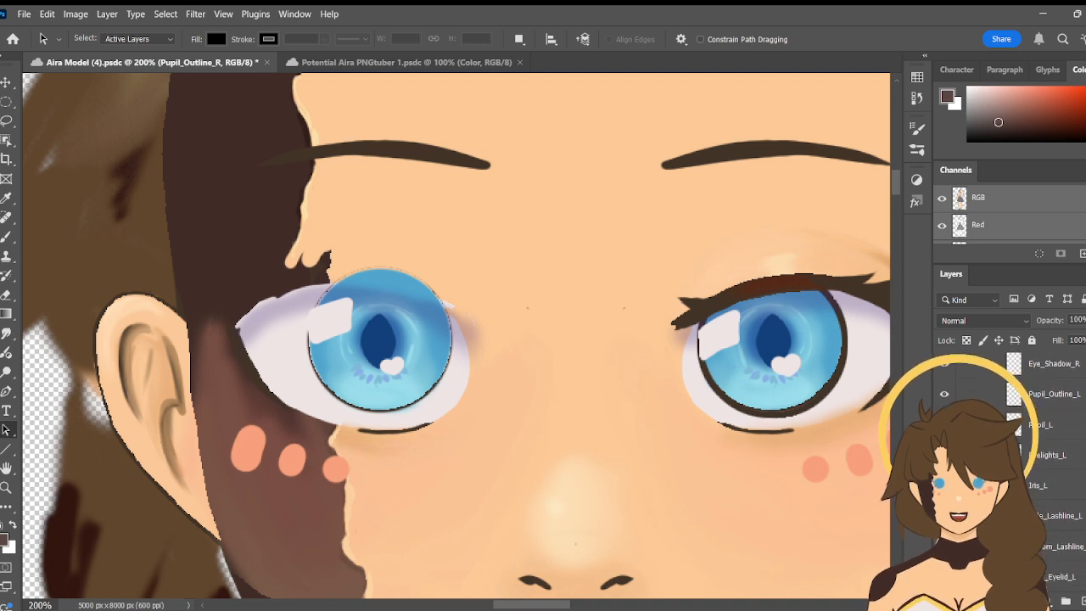
{"action": "scroll", "coordinate": [1010, 467], "scroll_direction": "down", "scroll_amount": 1}
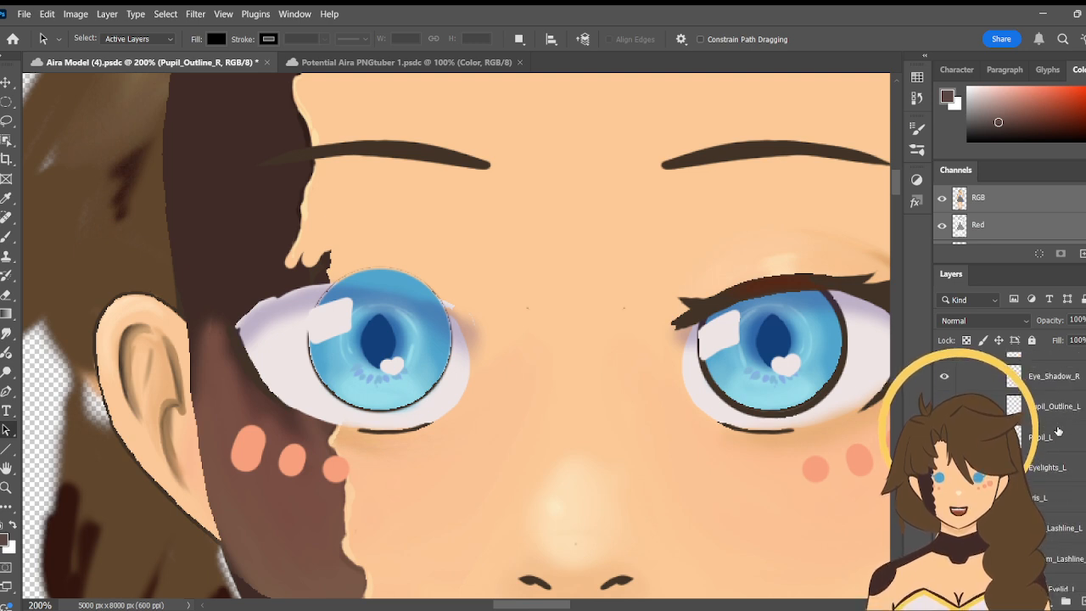
{"action": "left_click", "coordinate": [1058, 433]}
{"action": "left_click", "coordinate": [1056, 409]}
{"action": "left_click", "coordinate": [944, 406]}
{"action": "left_click", "coordinate": [945, 406]}
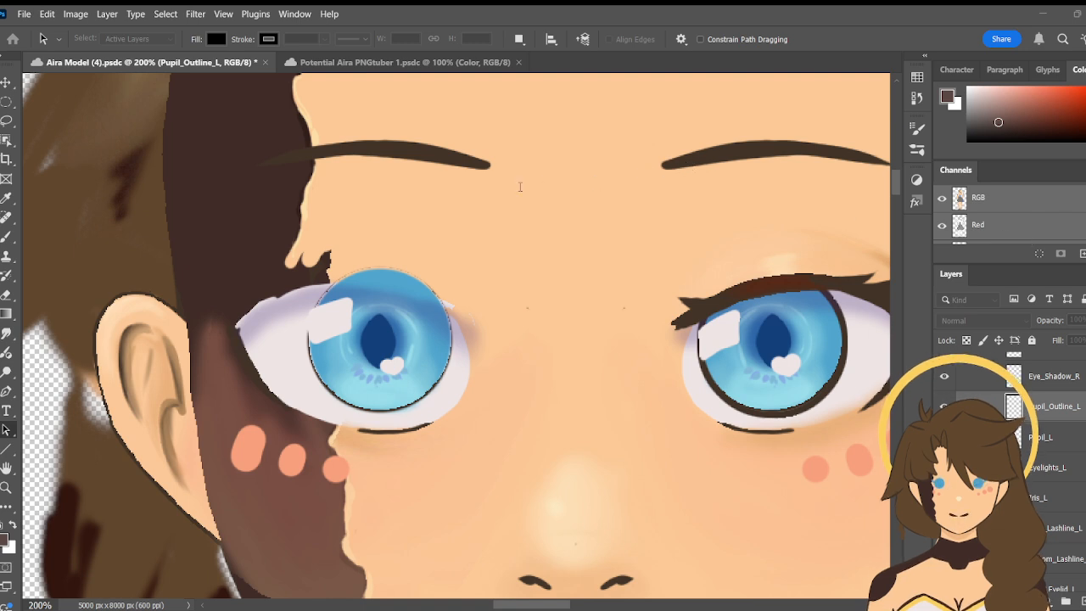
{"action": "key", "text": "Return"}
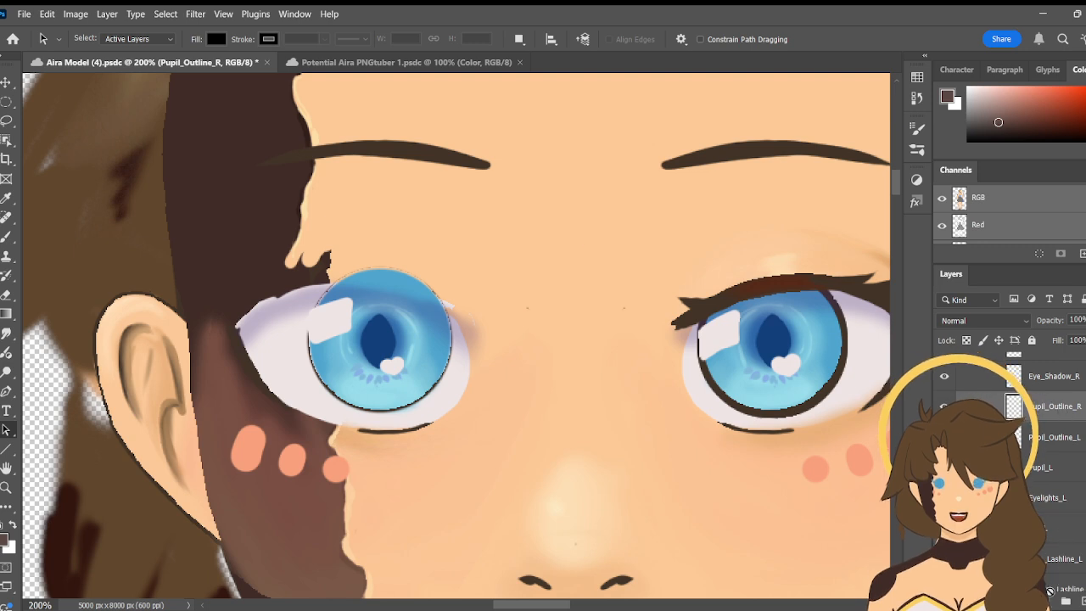
- Move the duplicated Pupil_Outline_R layer into the Eye_R group, directly above the existing Pupil_Outline_R
{"action": "scroll", "coordinate": [1049, 586], "scroll_direction": "up", "scroll_amount": 2}
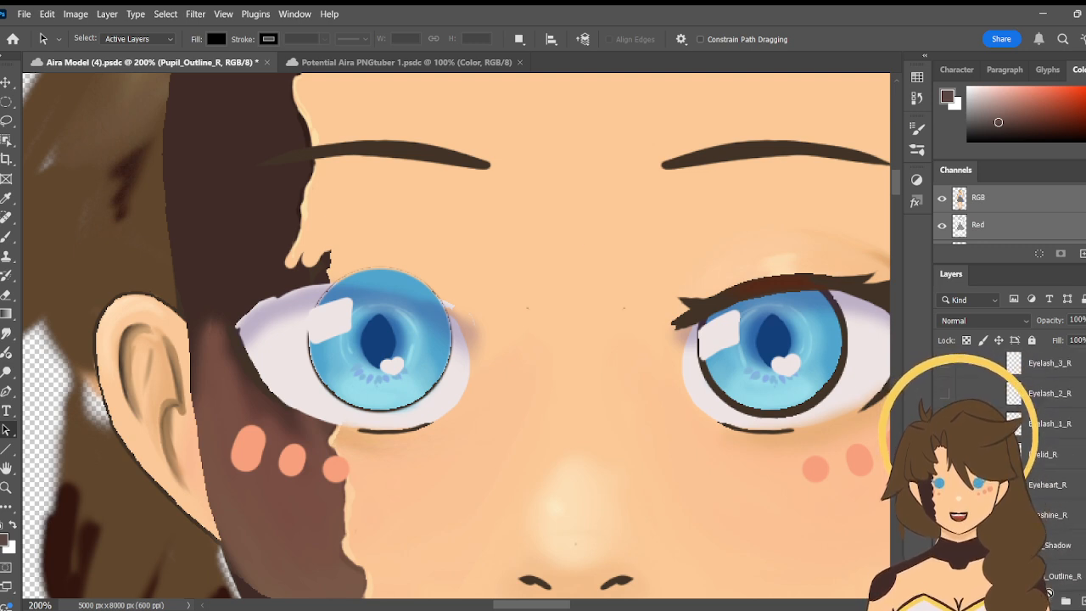
{"action": "left_click_drag", "start_coordinate": [1047, 575], "coordinate": [1043, 471]}
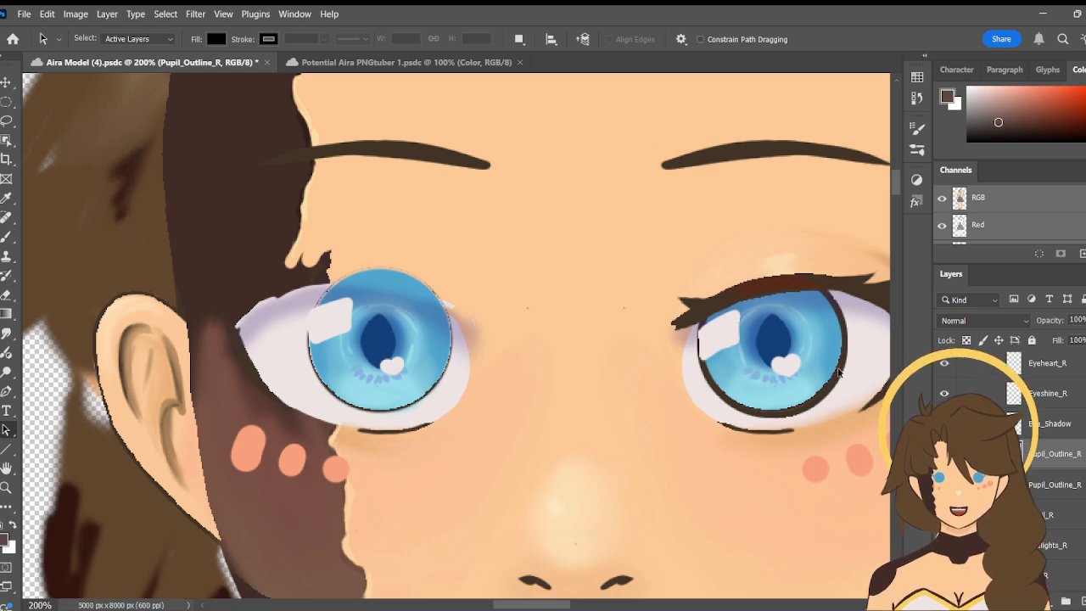
- Try to grab the duplicated outline on the canvas with the Move tool, and reselect Pupil_Outline_R in the Eye_R group
{"action": "left_click", "coordinate": [8, 85]}
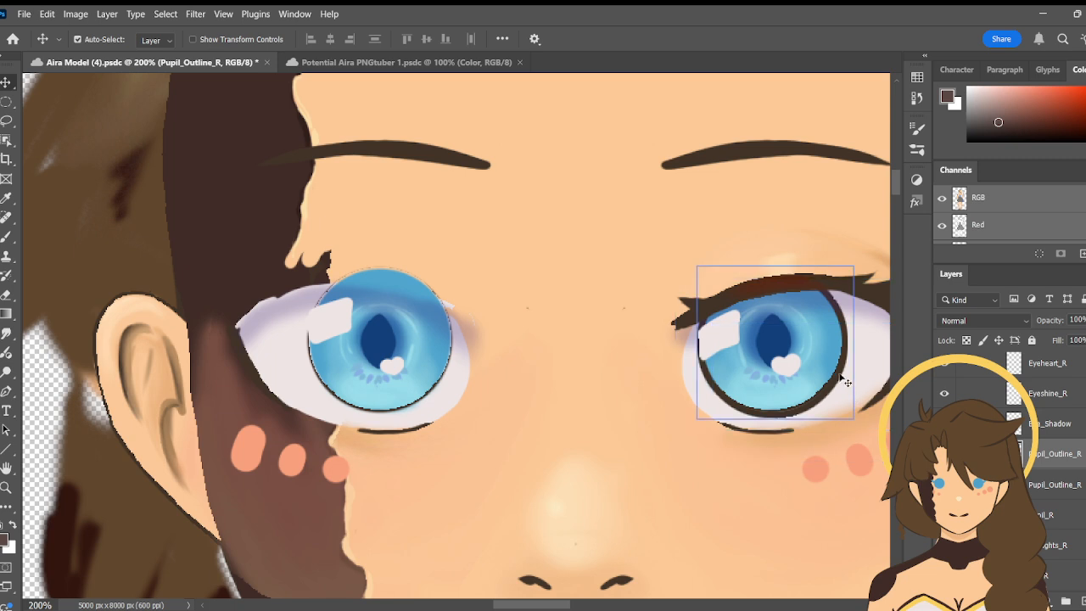
{"action": "mouse_move", "coordinate": [840, 382]}
{"action": "left_mouse_down"}
{"action": "mouse_move", "coordinate": [827, 384]}
{"action": "mouse_move", "coordinate": [842, 383]}
{"action": "left_mouse_up"}
{"action": "key", "text": "ctrl"}
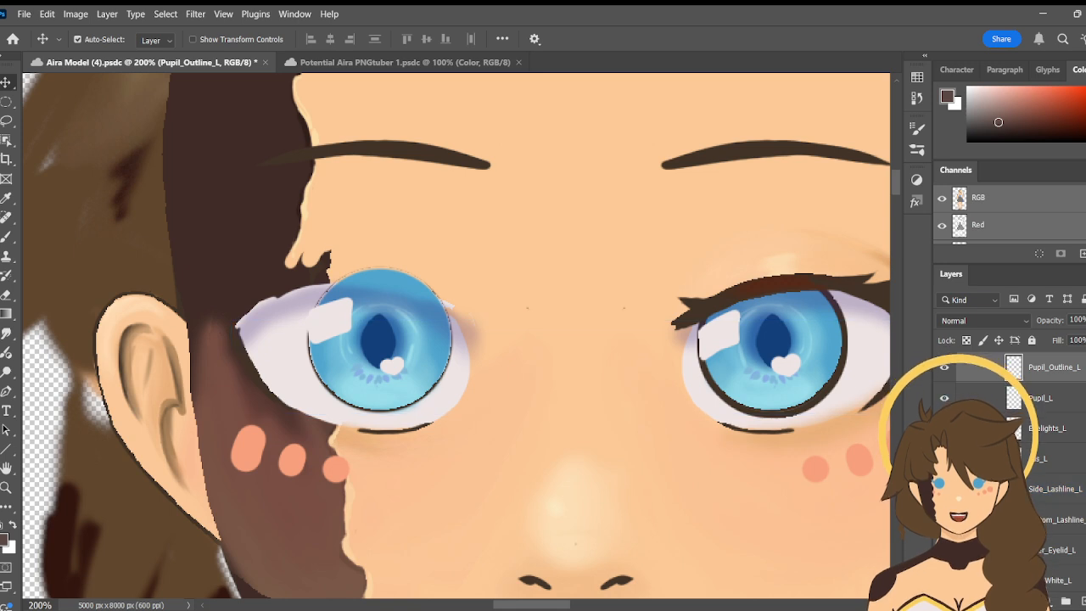
{"action": "scroll", "coordinate": [1009, 467], "scroll_direction": "down", "scroll_amount": 10}
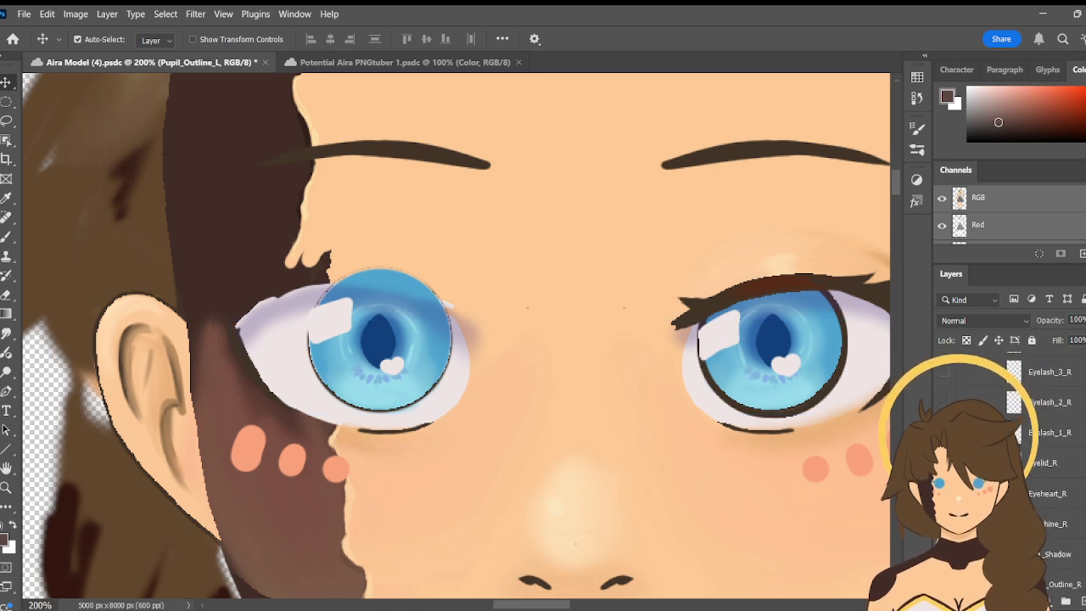
{"action": "scroll", "coordinate": [1052, 491], "scroll_direction": "down", "scroll_amount": 3}
{"action": "left_click", "coordinate": [1051, 491]}
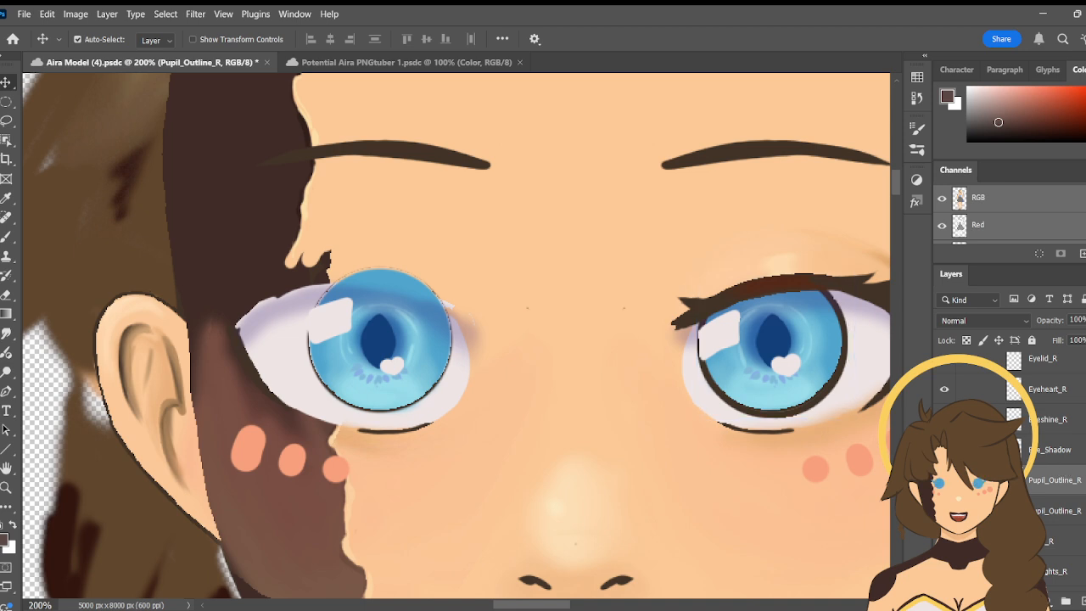
- Lock the position of the Pupil_Outline_L layer in the Eye_L group
{"action": "scroll", "coordinate": [1009, 475], "scroll_direction": "down", "scroll_amount": 5}
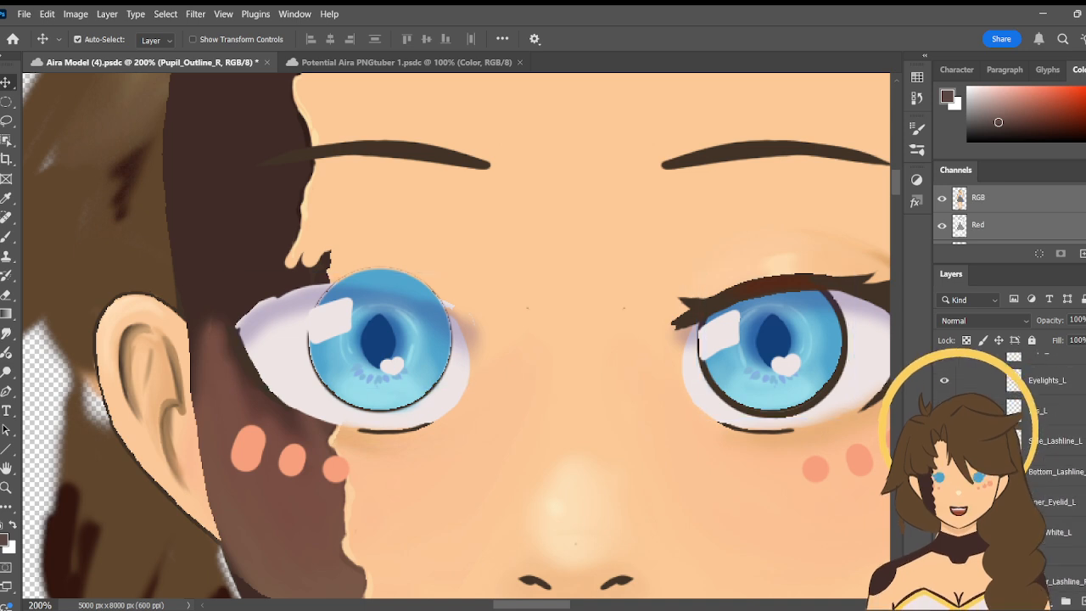
{"action": "scroll", "coordinate": [1059, 414], "scroll_direction": "up", "scroll_amount": 3}
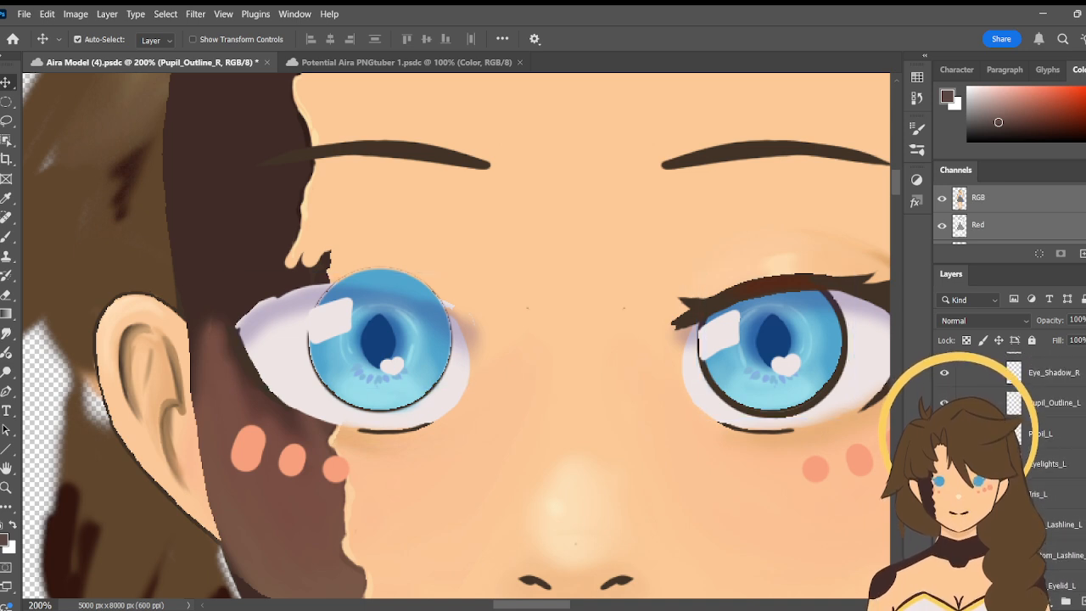
{"action": "left_click", "coordinate": [1060, 414]}
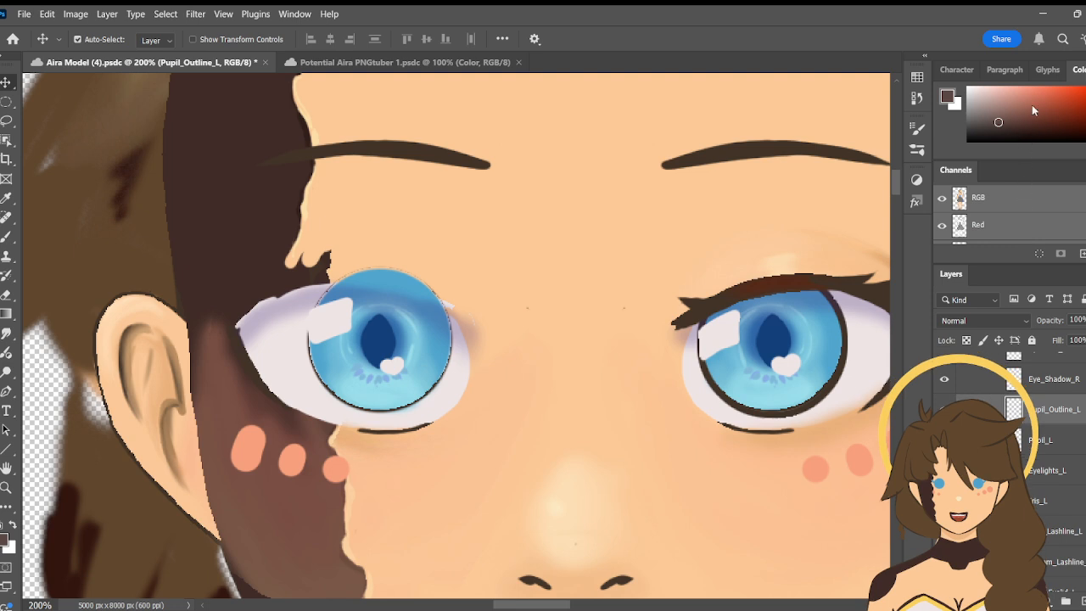
{"action": "key", "text": "ctrl+u"}
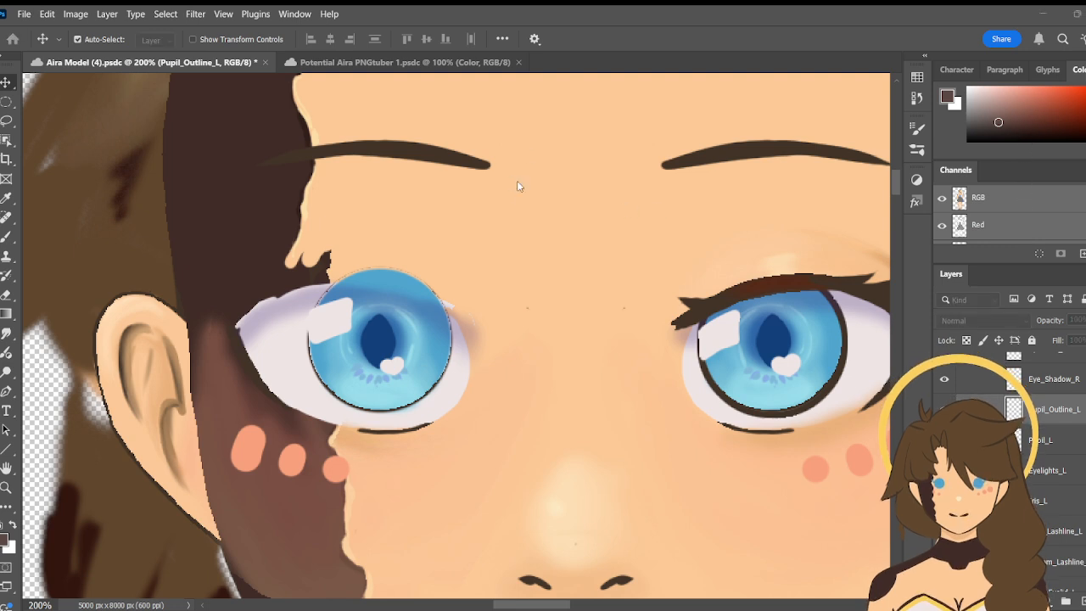
{"action": "left_click", "coordinate": [645, 174]}
- Try to pull the duplicated outline away from the Eye_L iris on the canvas, undoing the shift of Eye_White_L
{"action": "scroll", "coordinate": [1058, 391], "scroll_direction": "down", "scroll_amount": 4}
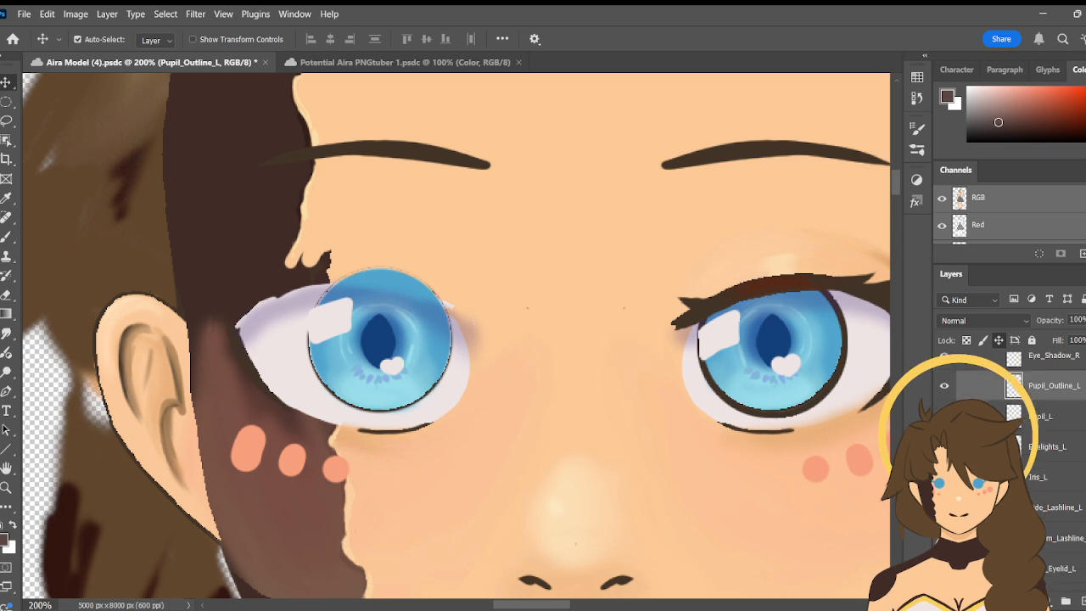
{"action": "scroll", "coordinate": [1053, 425], "scroll_direction": "down", "scroll_amount": 4}
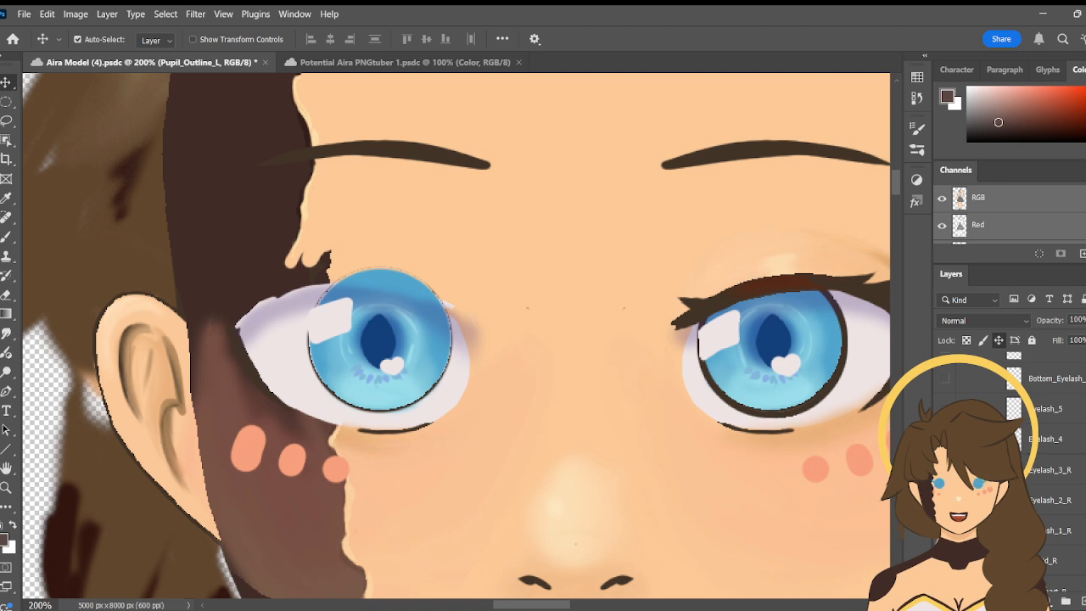
{"action": "scroll", "coordinate": [1052, 425], "scroll_direction": "down", "scroll_amount": 1}
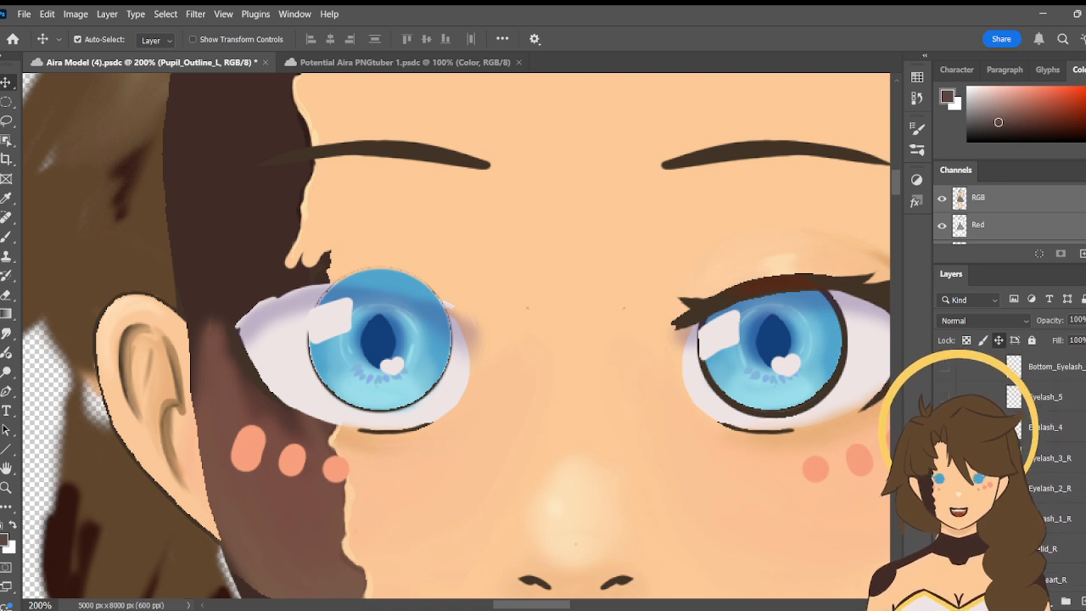
{"action": "scroll", "coordinate": [1053, 459], "scroll_direction": "up", "scroll_amount": 3}
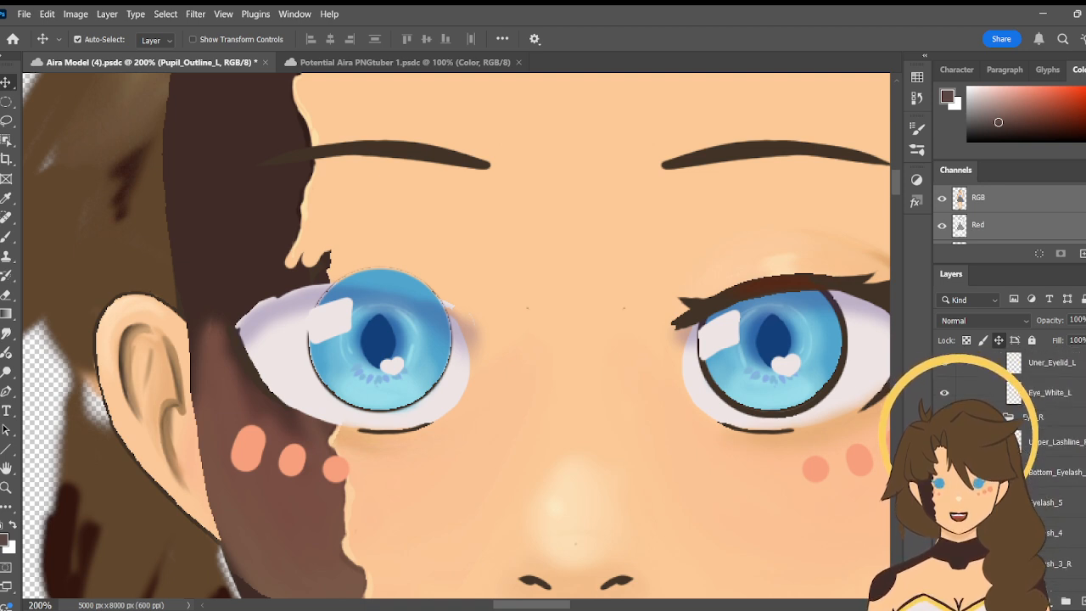
{"action": "scroll", "coordinate": [1052, 459], "scroll_direction": "down", "scroll_amount": 5}
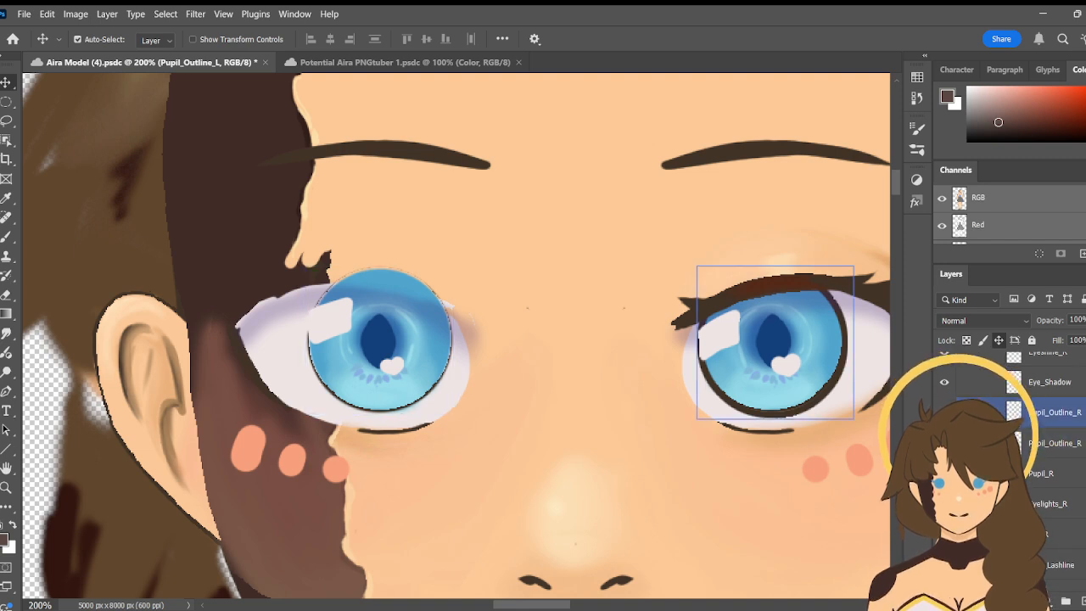
{"action": "left_click", "coordinate": [831, 394]}
{"action": "left_click_drag", "start_coordinate": [834, 399], "coordinate": [623, 400]}
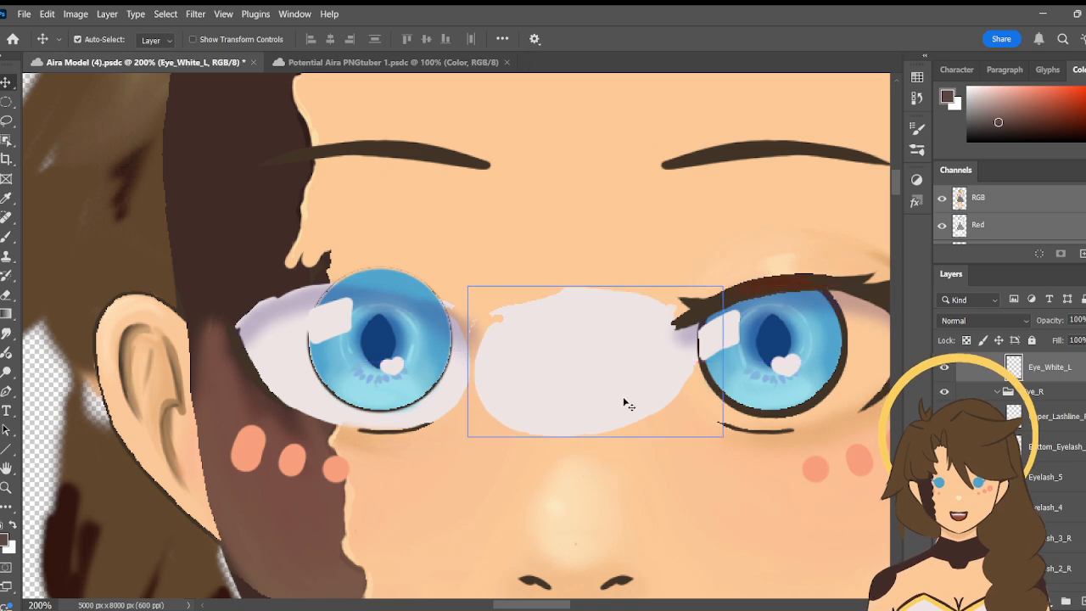
{"action": "key", "text": "ctrl+z"}
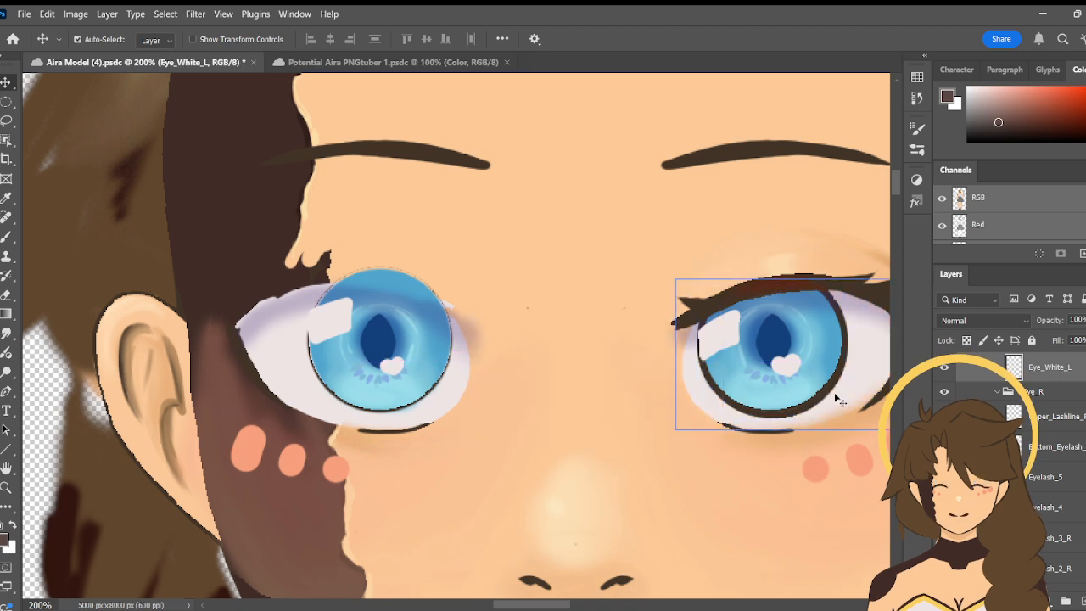
{"action": "left_click", "coordinate": [835, 394]}
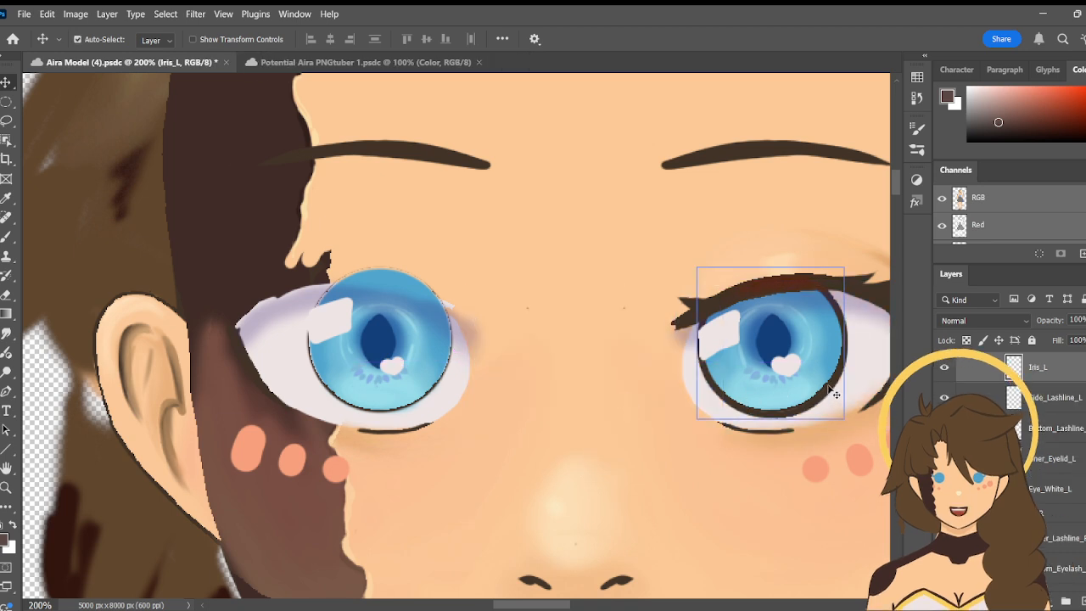
{"action": "left_click", "coordinate": [839, 397]}
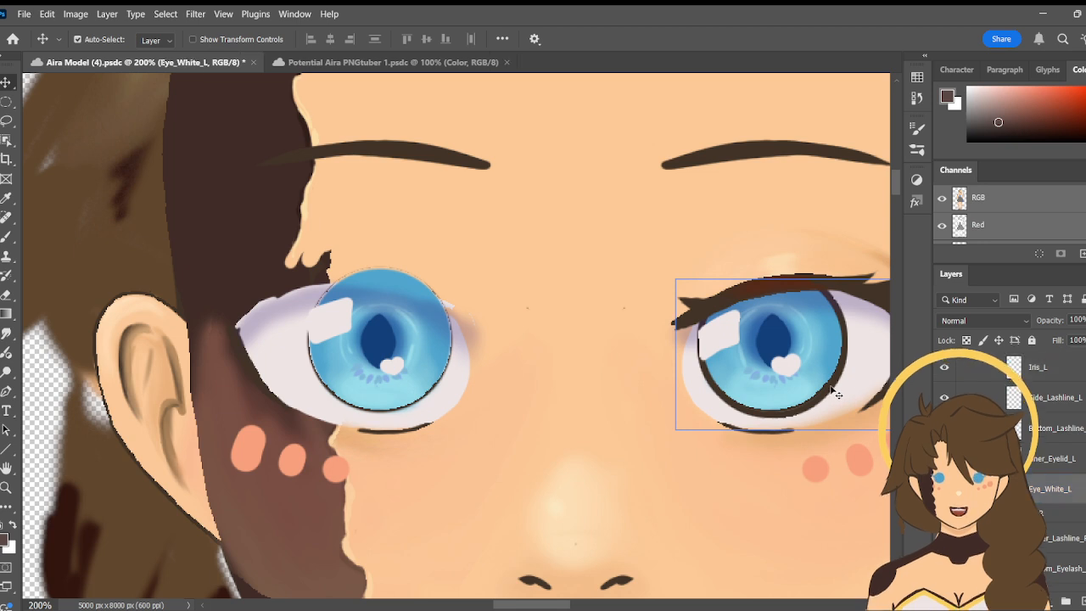
- Look through the Eye_L group's lashline, eyelash and eyelid layers
{"action": "scroll", "coordinate": [1010, 459], "scroll_direction": "up", "scroll_amount": 3}
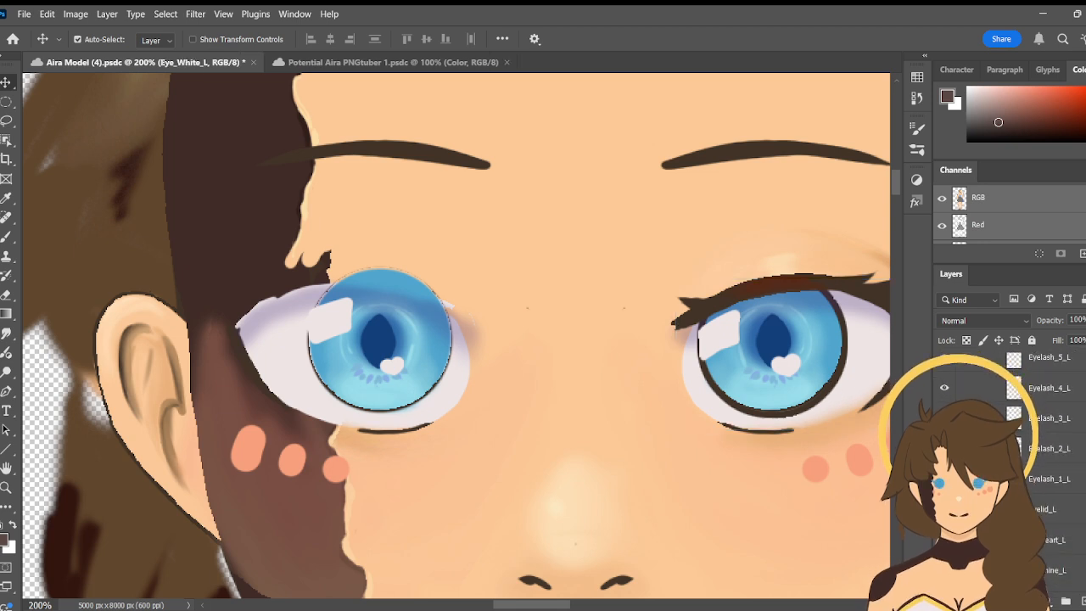
{"action": "scroll", "coordinate": [1010, 458], "scroll_direction": "up", "scroll_amount": 1}
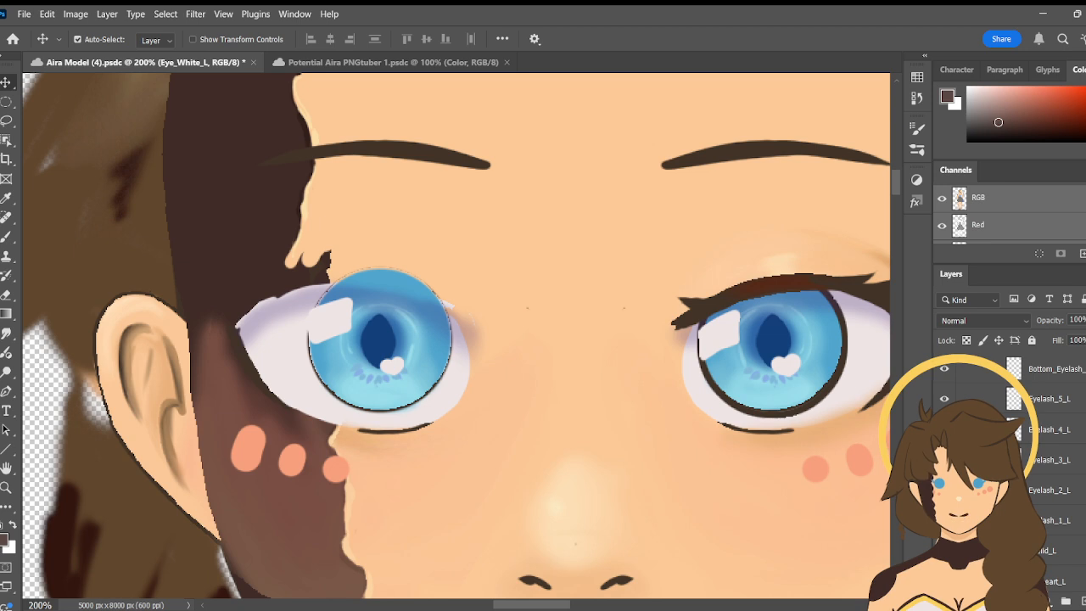
{"action": "scroll", "coordinate": [1010, 458], "scroll_direction": "up", "scroll_amount": 1}
{"action": "scroll", "coordinate": [1009, 458], "scroll_direction": "up", "scroll_amount": 2}
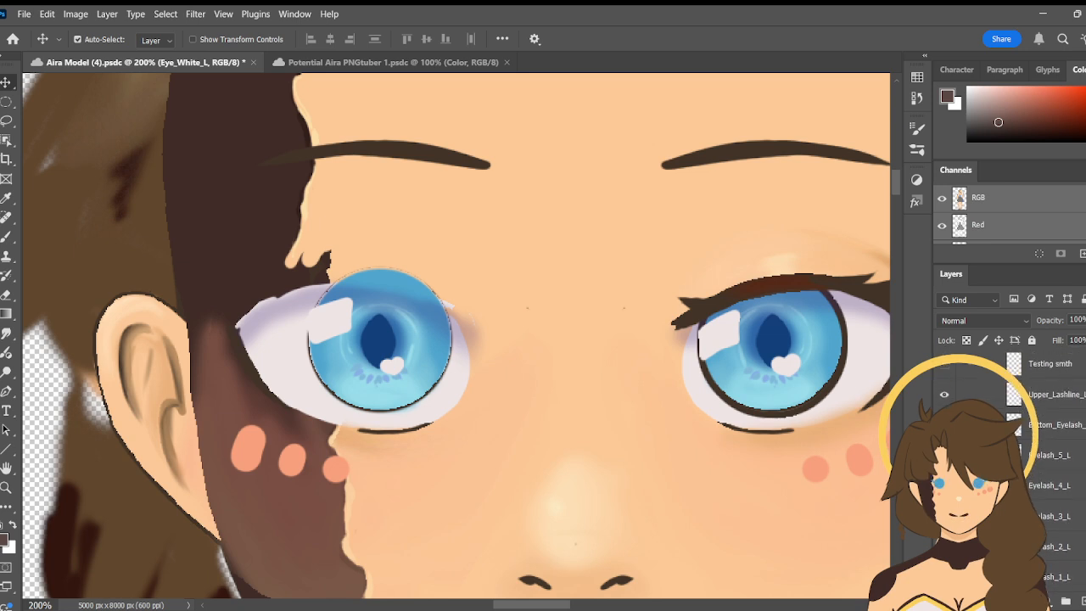
{"action": "scroll", "coordinate": [1010, 459], "scroll_direction": "down", "scroll_amount": 4}
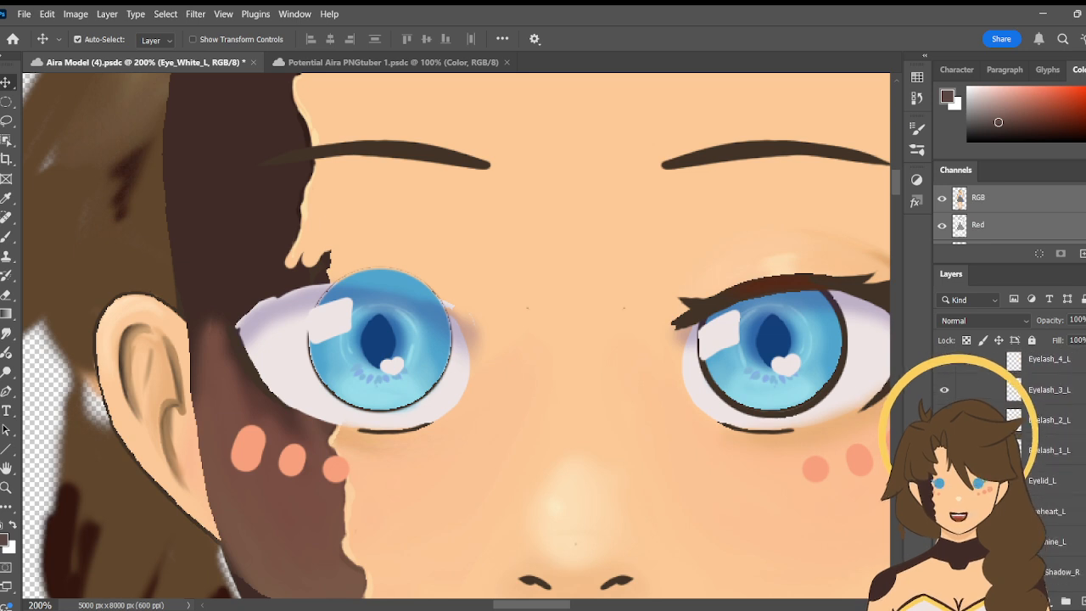
{"action": "scroll", "coordinate": [1010, 459], "scroll_direction": "up", "scroll_amount": 2}
{"action": "scroll", "coordinate": [1010, 458], "scroll_direction": "down", "scroll_amount": 2}
{"action": "scroll", "coordinate": [1010, 458], "scroll_direction": "up", "scroll_amount": 1}
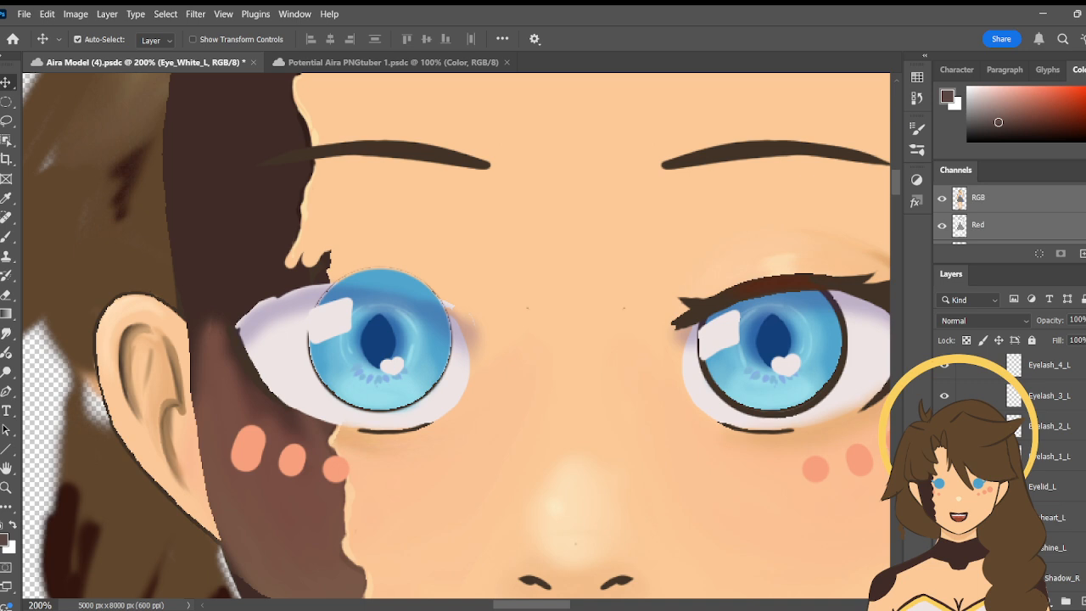
- Hide Pupil_Outline_L in the Eye_L group and make it the active layer
{"action": "scroll", "coordinate": [1010, 467], "scroll_direction": "down", "scroll_amount": 1}
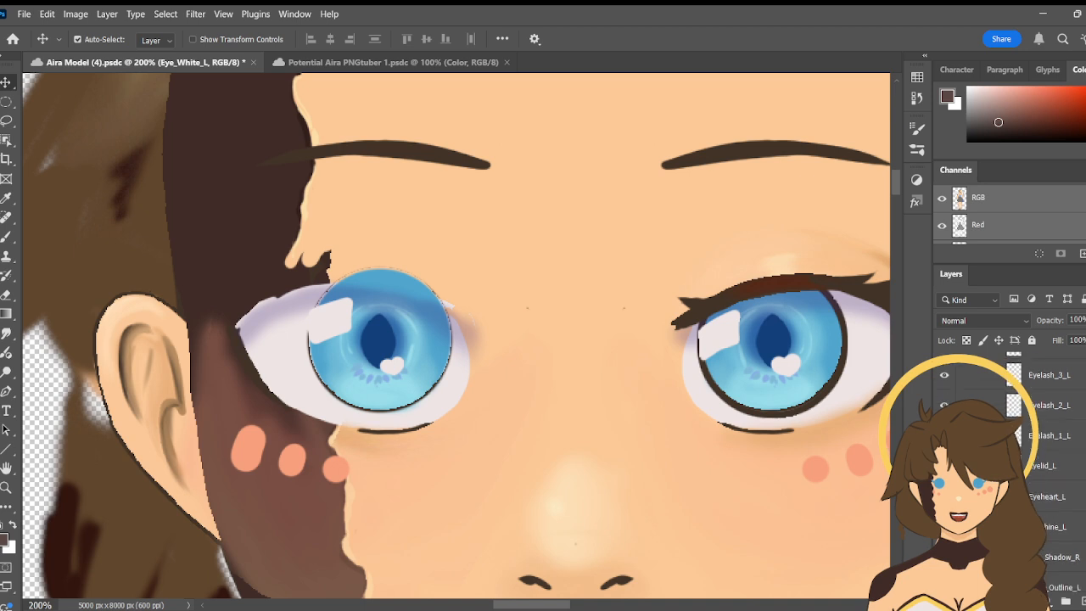
{"action": "scroll", "coordinate": [1010, 467], "scroll_direction": "down", "scroll_amount": 3}
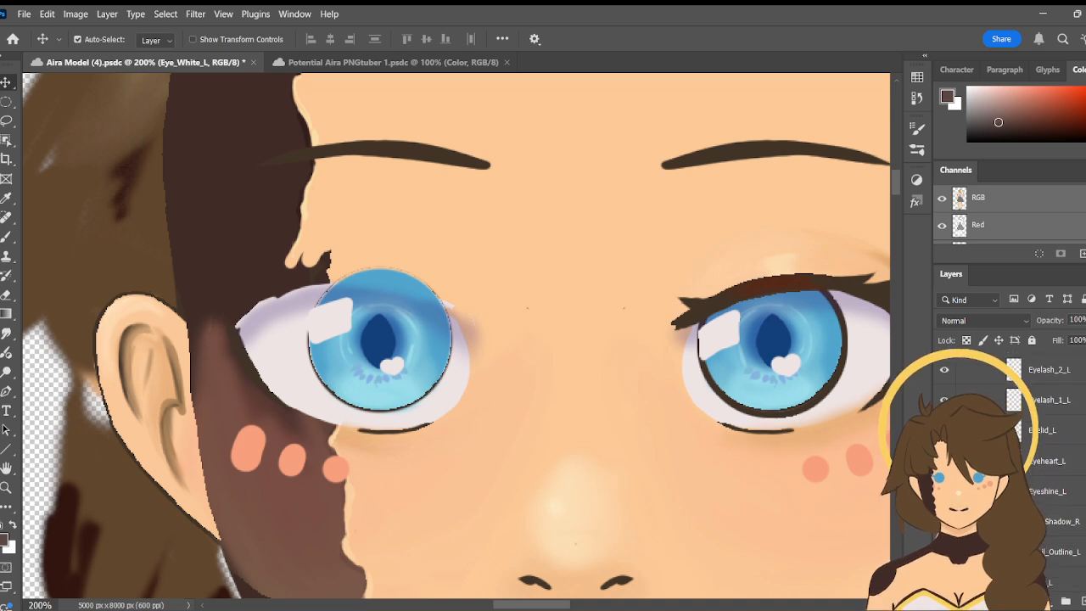
{"action": "scroll", "coordinate": [1053, 454], "scroll_direction": "down", "scroll_amount": 1}
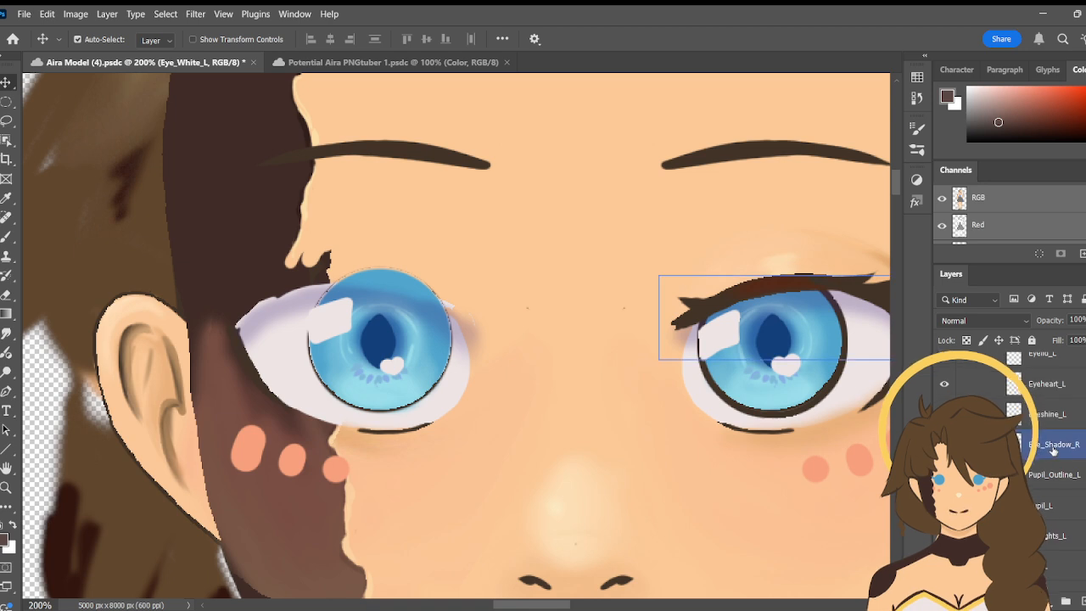
{"action": "left_click", "coordinate": [945, 475]}
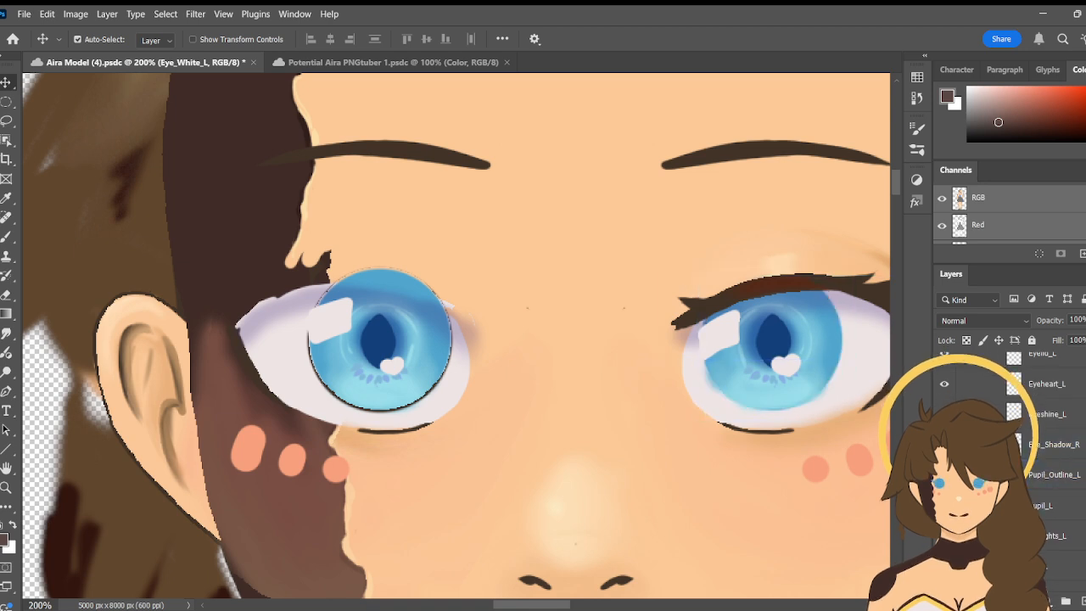
{"action": "left_click", "coordinate": [945, 476]}
{"action": "left_click", "coordinate": [944, 475]}
{"action": "left_click", "coordinate": [1054, 475]}
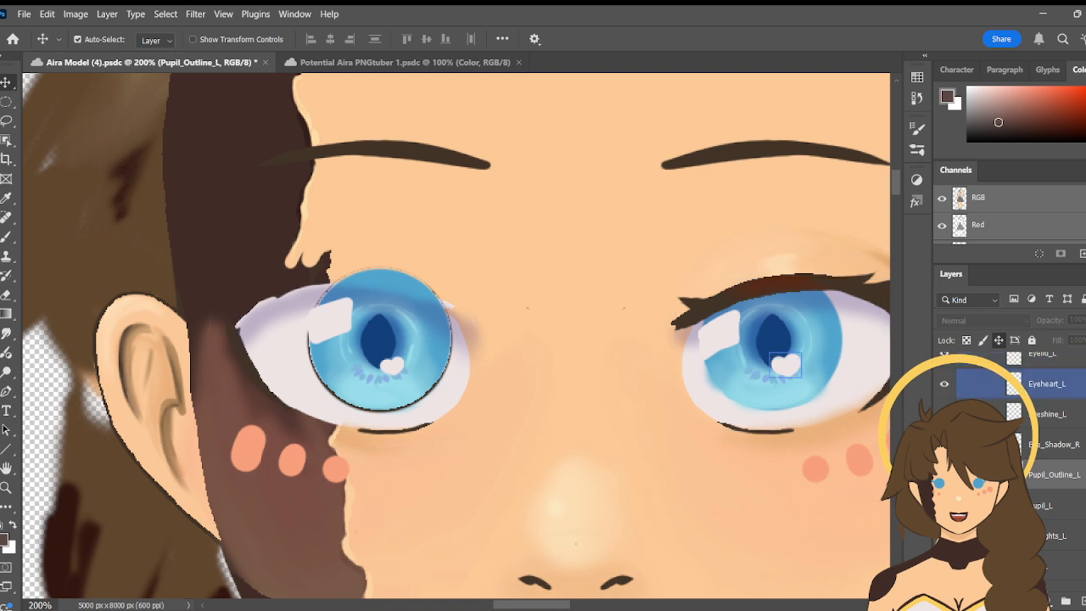
- Take the upper Pupil_Outline_R layer out of the Eye_R group, placing it below Eyebrow_R, and move its outline onto the Eye_R iris
{"action": "scroll", "coordinate": [985, 420], "scroll_direction": "down", "scroll_amount": 5}
{"action": "scroll", "coordinate": [984, 420], "scroll_direction": "down", "scroll_amount": 5}
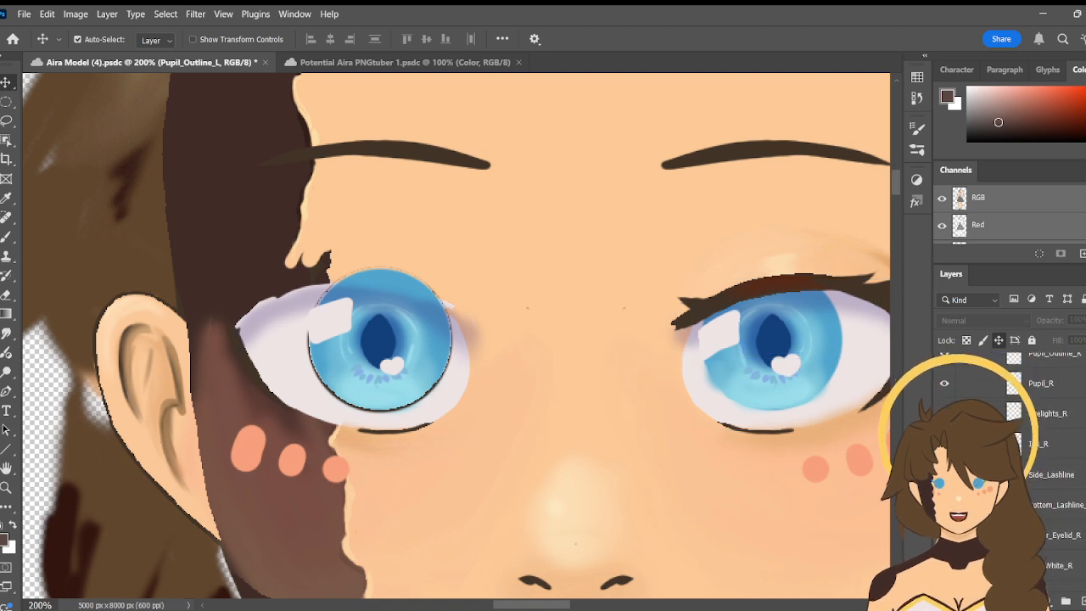
{"action": "scroll", "coordinate": [1010, 458], "scroll_direction": "up", "scroll_amount": 5}
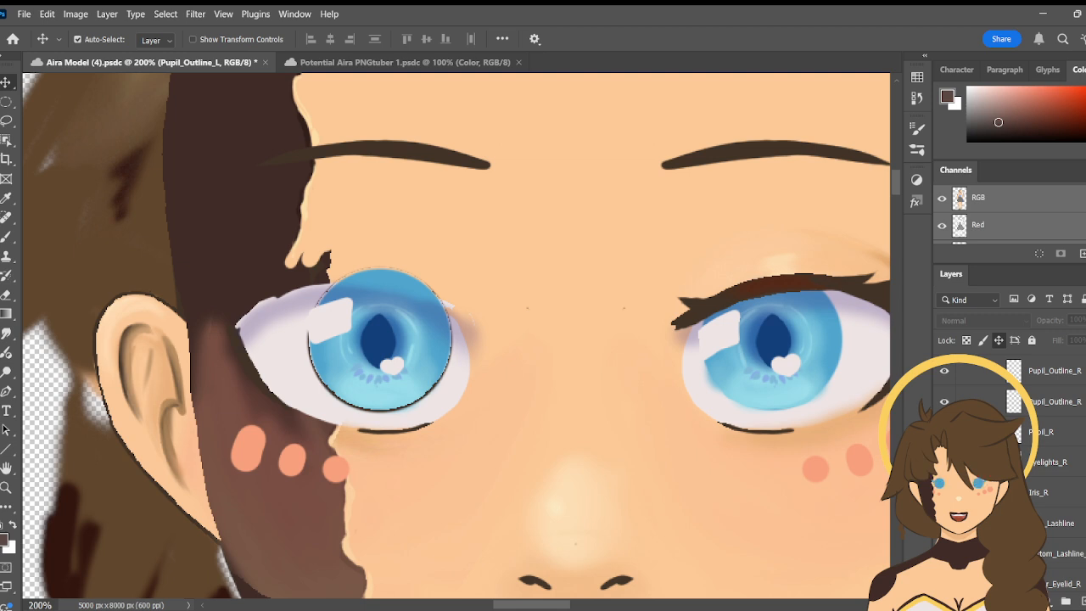
{"action": "scroll", "coordinate": [1010, 424], "scroll_direction": "down", "scroll_amount": 5}
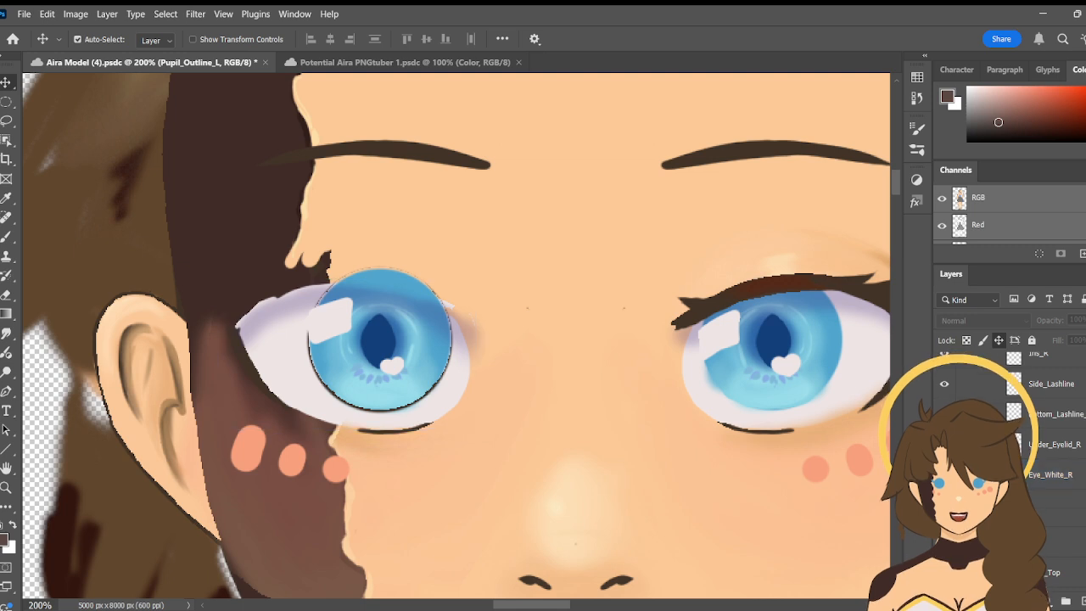
{"action": "scroll", "coordinate": [1010, 458], "scroll_direction": "up", "scroll_amount": 3}
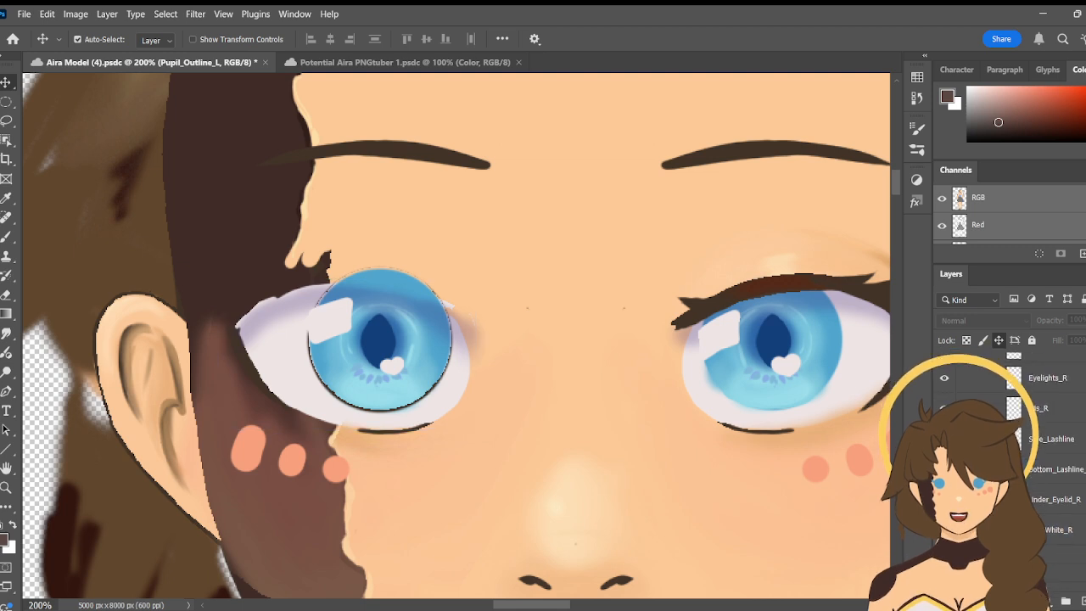
{"action": "scroll", "coordinate": [993, 398], "scroll_direction": "up", "scroll_amount": 1}
{"action": "left_click", "coordinate": [993, 395]}
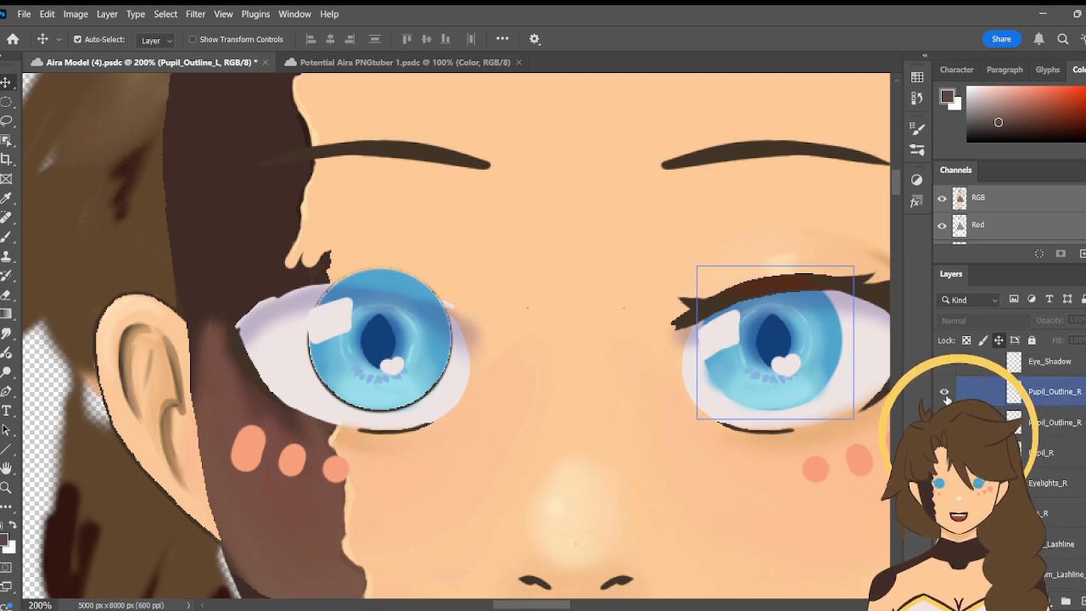
{"action": "scroll", "coordinate": [976, 373], "scroll_direction": "up", "scroll_amount": 1}
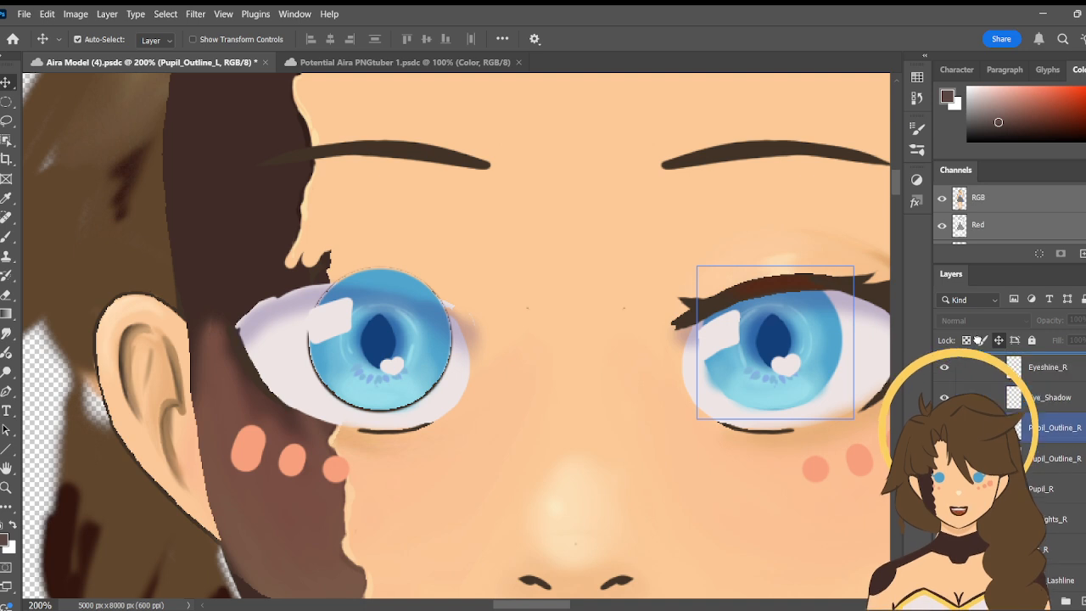
{"action": "left_click_drag", "start_coordinate": [979, 339], "coordinate": [978, 388]}
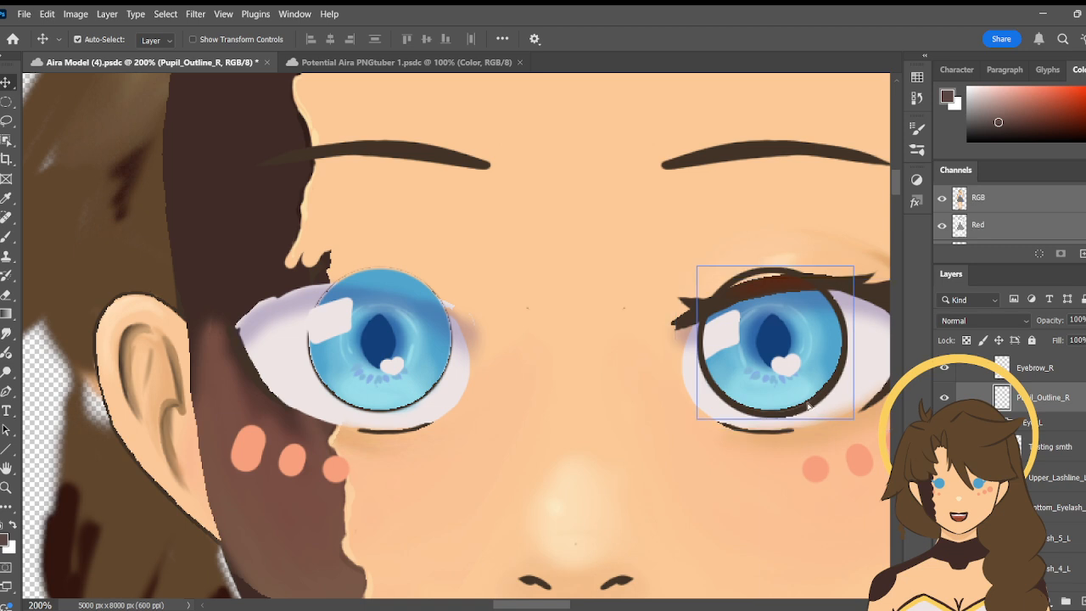
{"action": "left_click_drag", "start_coordinate": [806, 399], "coordinate": [456, 399]}
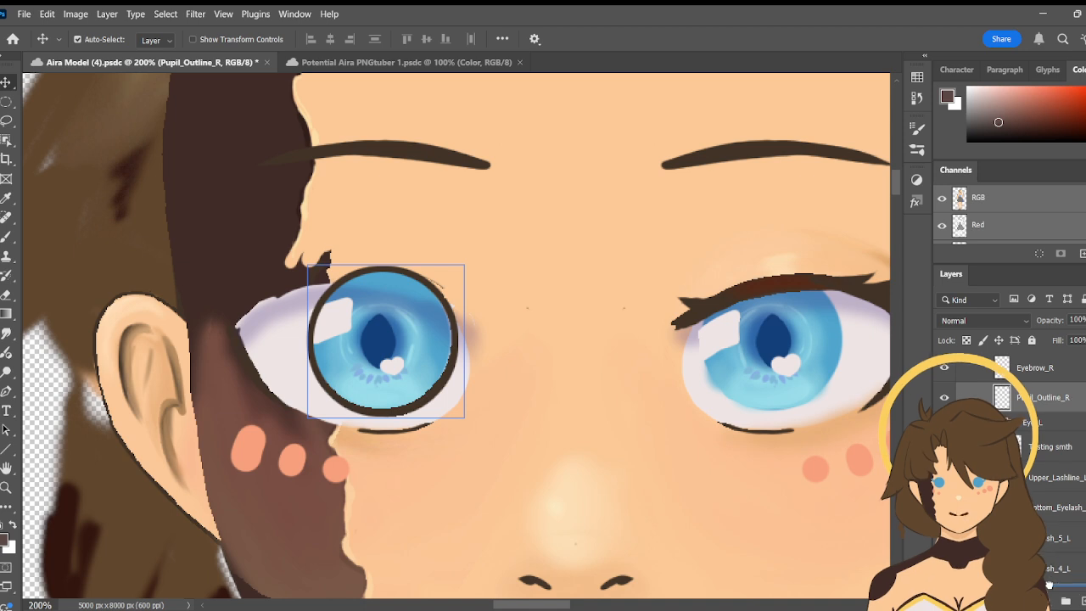
- Put the Pupil_Outline_R layer back into the Eye_R group, directly below Eye_Shadow
{"action": "scroll", "coordinate": [1054, 601], "scroll_direction": "down", "scroll_amount": 5}
{"action": "mouse_move", "coordinate": [1053, 602]}
{"action": "left_mouse_down"}
{"action": "mouse_move", "coordinate": [1061, 505]}
{"action": "mouse_move", "coordinate": [1064, 596]}
{"action": "left_mouse_up"}
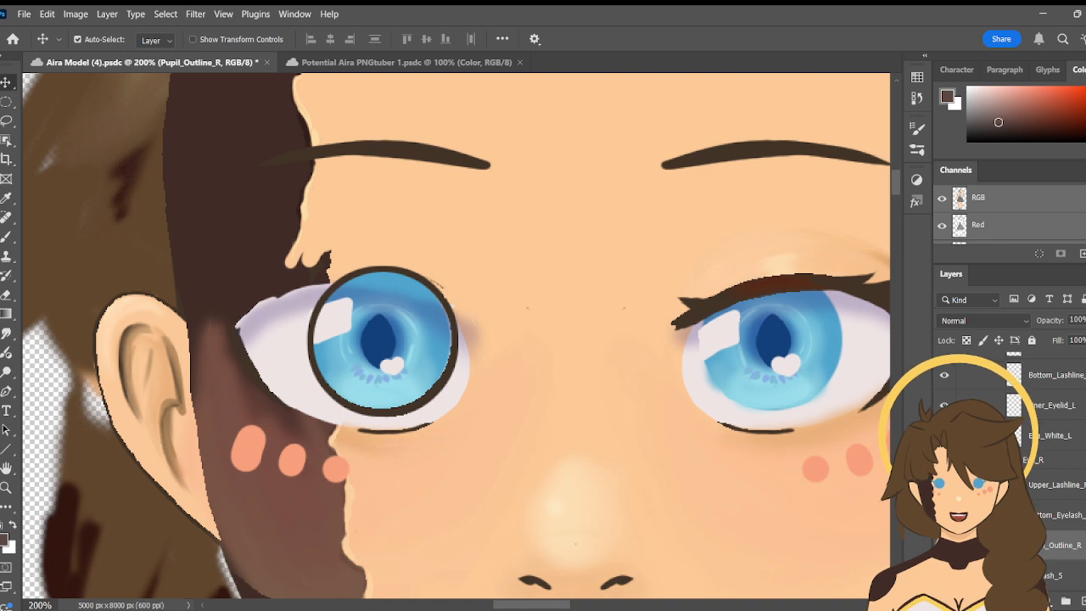
{"action": "scroll", "coordinate": [1052, 475], "scroll_direction": "down", "scroll_amount": 3}
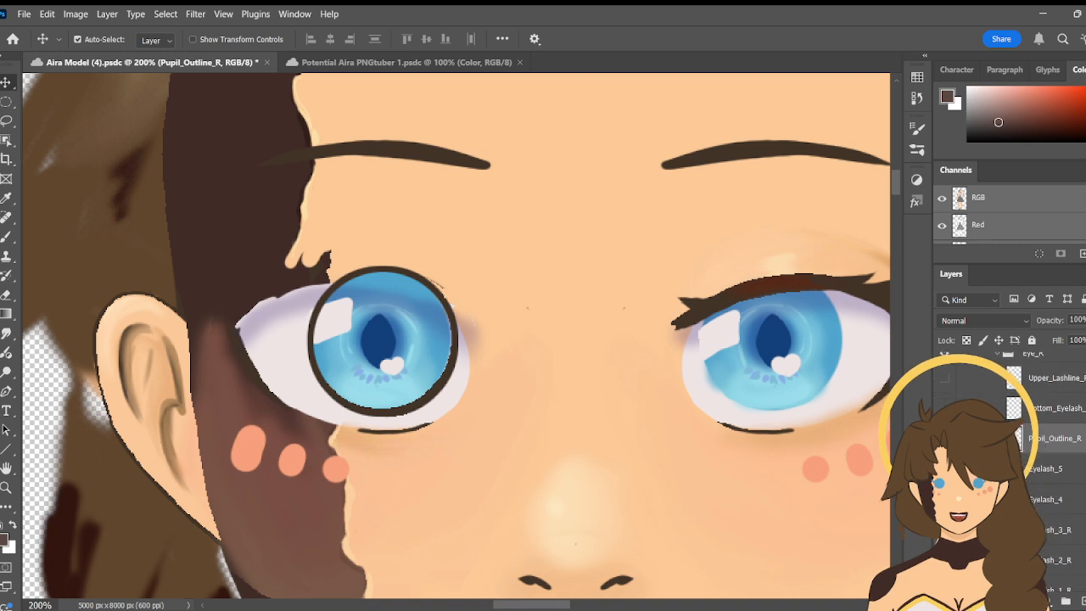
{"action": "left_click_drag", "start_coordinate": [1055, 439], "coordinate": [1055, 545]}
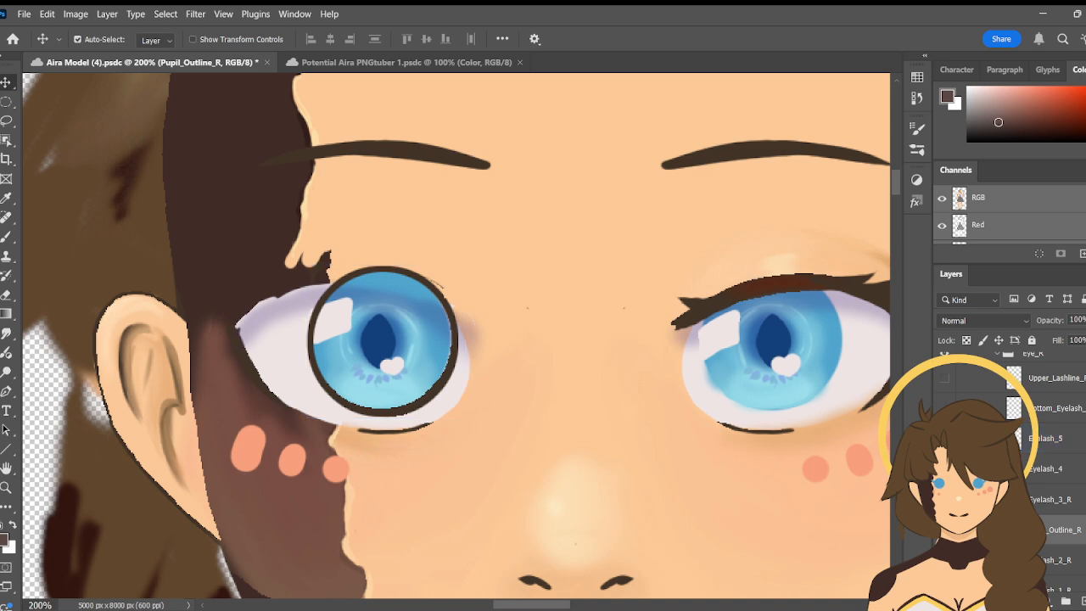
{"action": "scroll", "coordinate": [1053, 442], "scroll_direction": "down", "scroll_amount": 3}
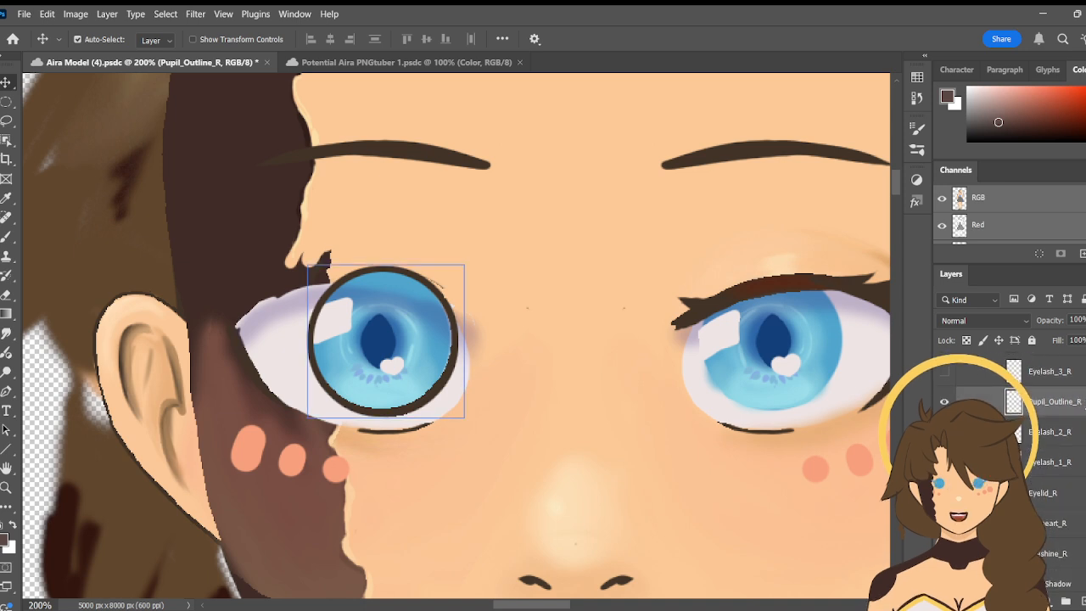
{"action": "left_click_drag", "start_coordinate": [1083, 405], "coordinate": [1072, 574]}
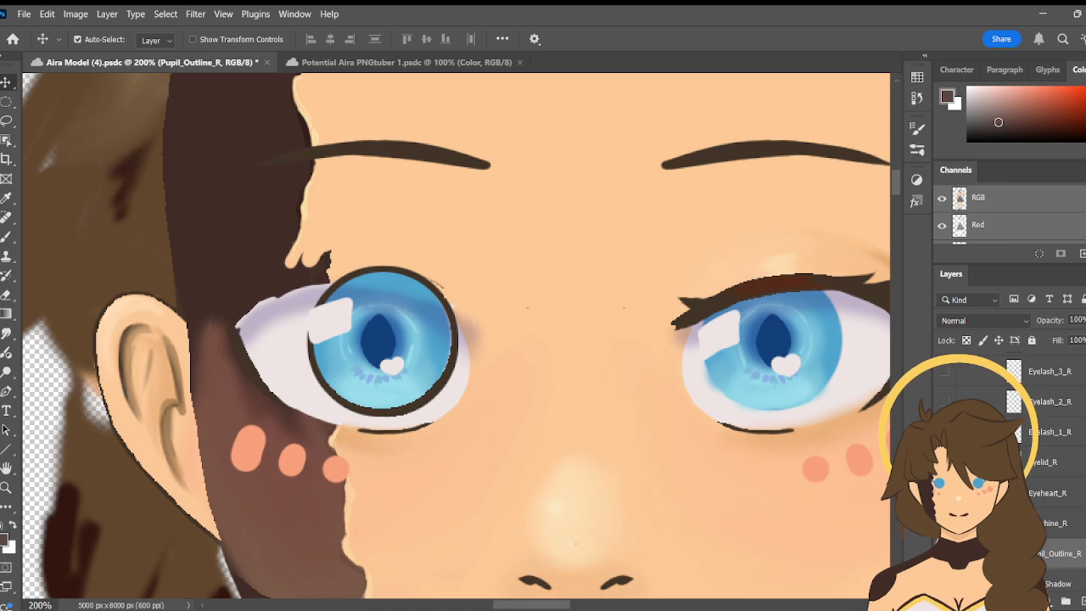
{"action": "scroll", "coordinate": [1052, 458], "scroll_direction": "down", "scroll_amount": 3}
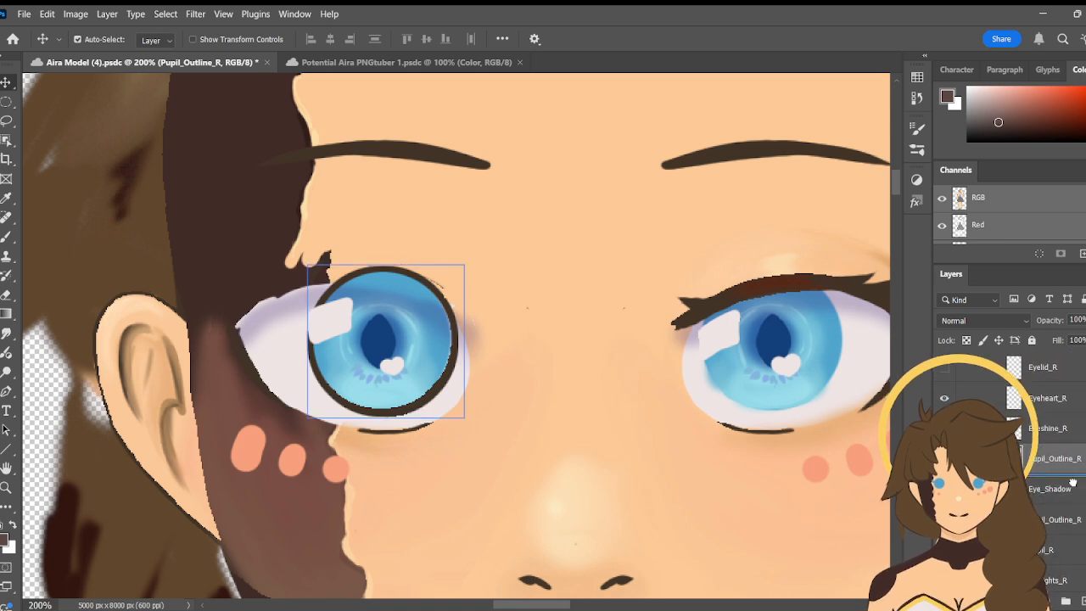
{"action": "left_click_drag", "start_coordinate": [1052, 458], "coordinate": [1074, 503]}
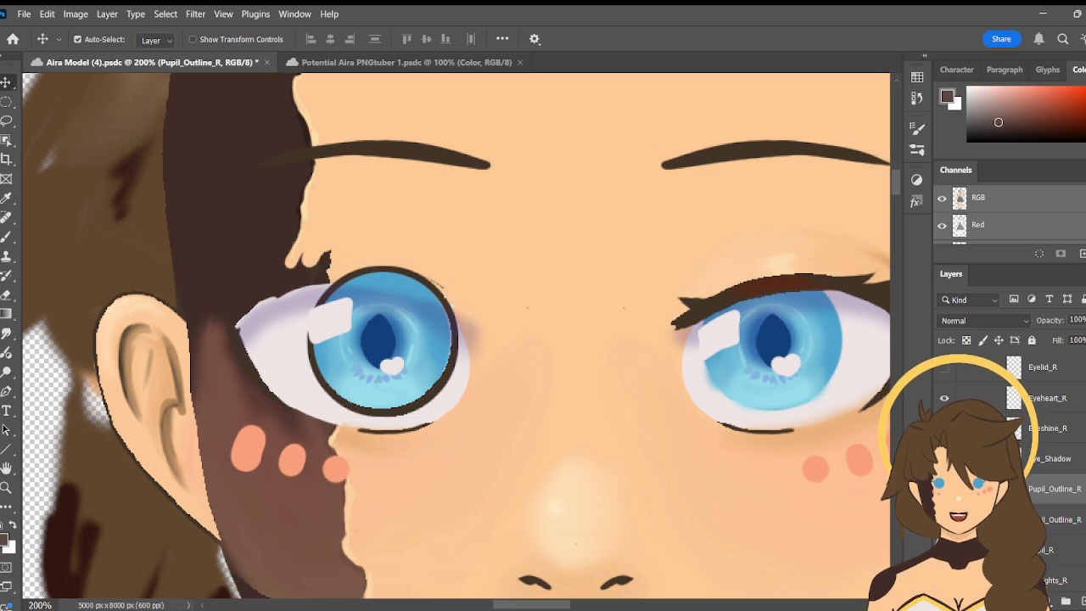
- Show the Pupil_Outline_L layer in the Eye_L group again
{"action": "scroll", "coordinate": [1053, 475], "scroll_direction": "up", "scroll_amount": 4}
{"action": "scroll", "coordinate": [1053, 476], "scroll_direction": "up", "scroll_amount": 4}
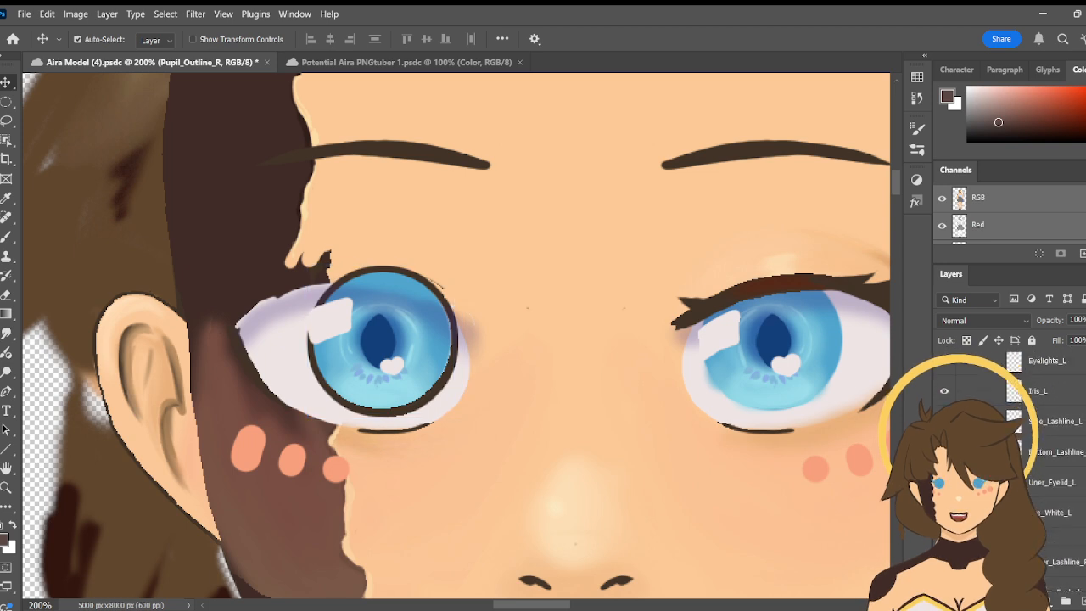
{"action": "scroll", "coordinate": [1053, 475], "scroll_direction": "up", "scroll_amount": 1}
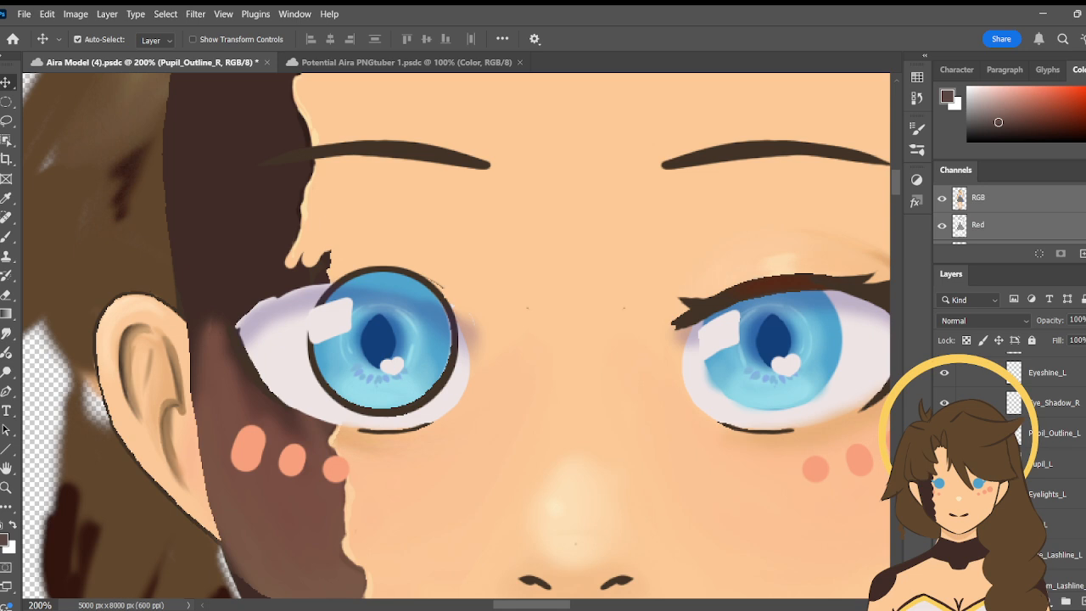
{"action": "left_click", "coordinate": [944, 434]}
{"action": "scroll", "coordinate": [1052, 476], "scroll_direction": "down", "scroll_amount": 5}
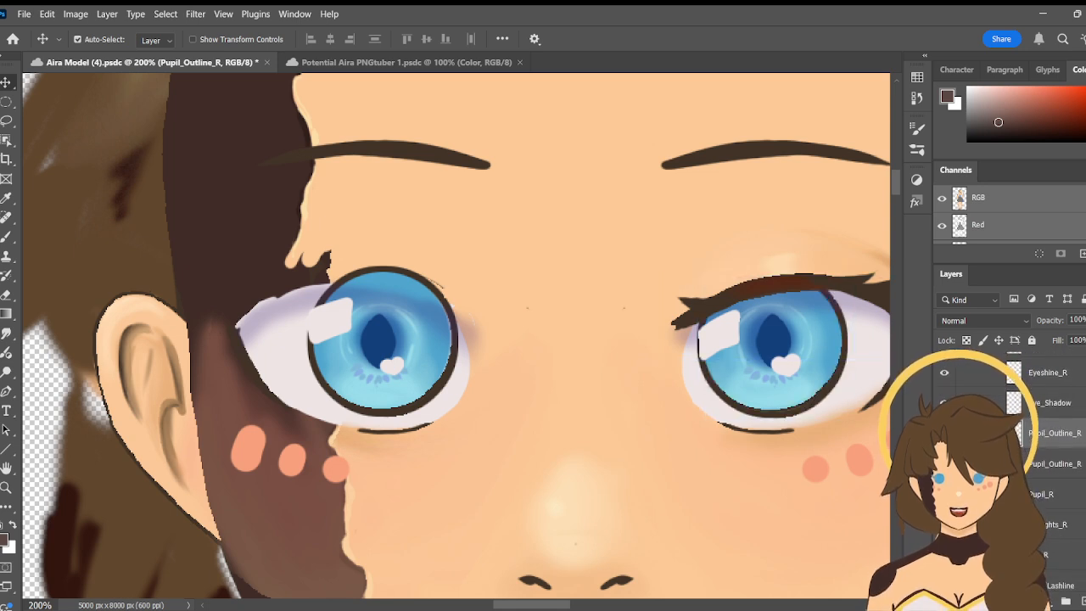
{"action": "scroll", "coordinate": [1053, 475], "scroll_direction": "down", "scroll_amount": 3}
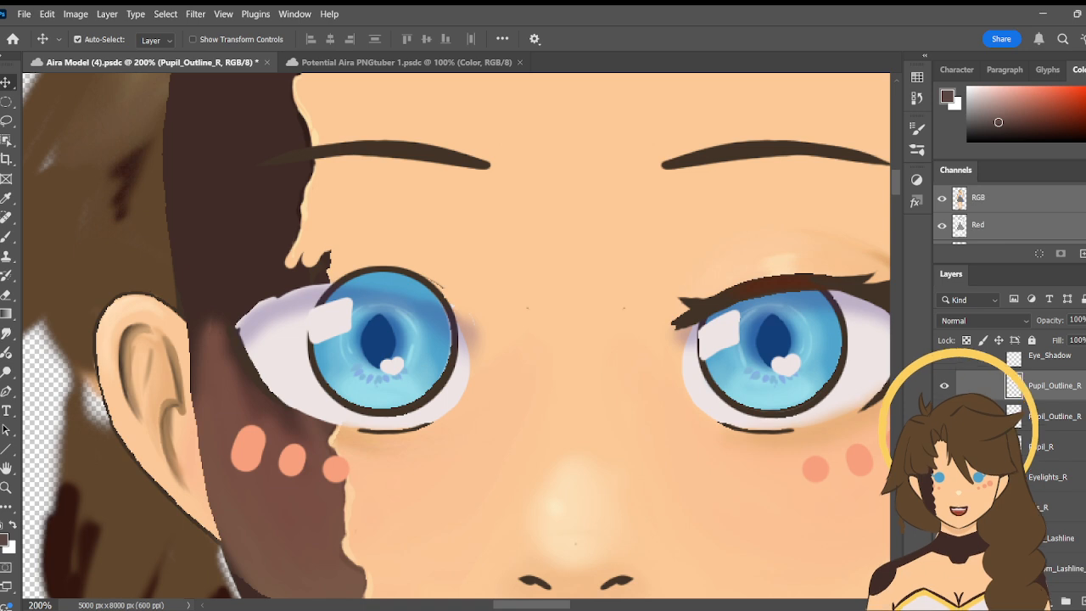
{"action": "key", "text": "ctrl"}
{"action": "key", "text": "i"}
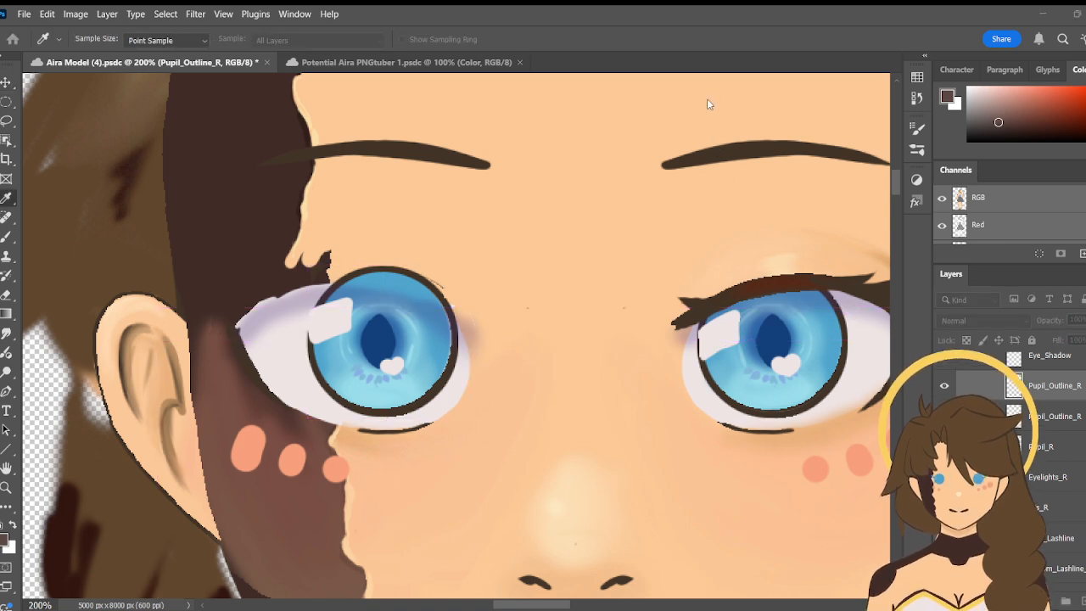
{"action": "key", "text": "v"}
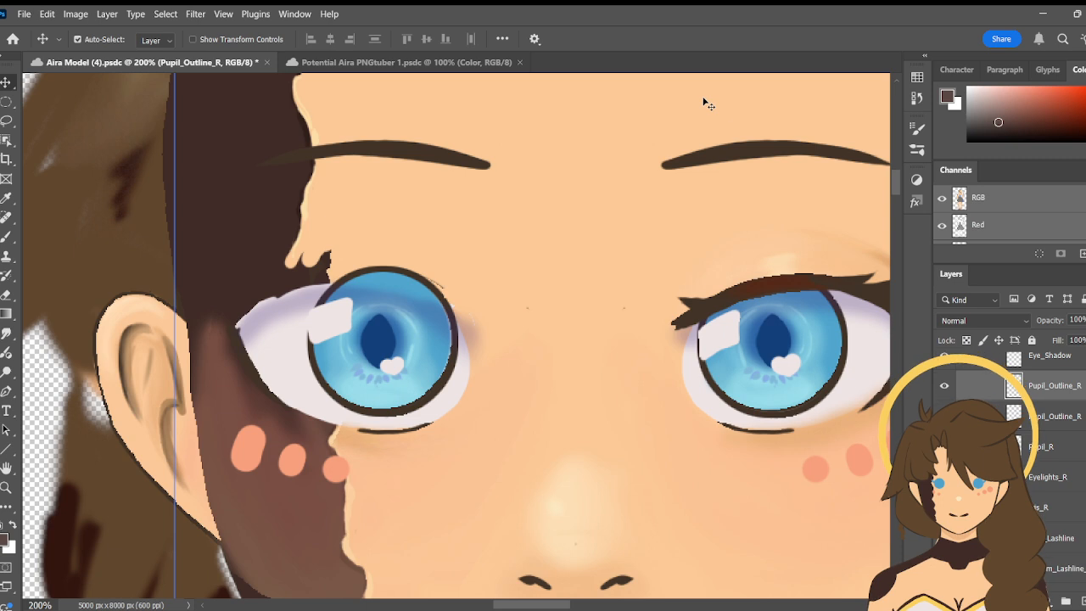
{"action": "left_click", "coordinate": [704, 99]}
{"action": "key", "text": "ctrl+t"}
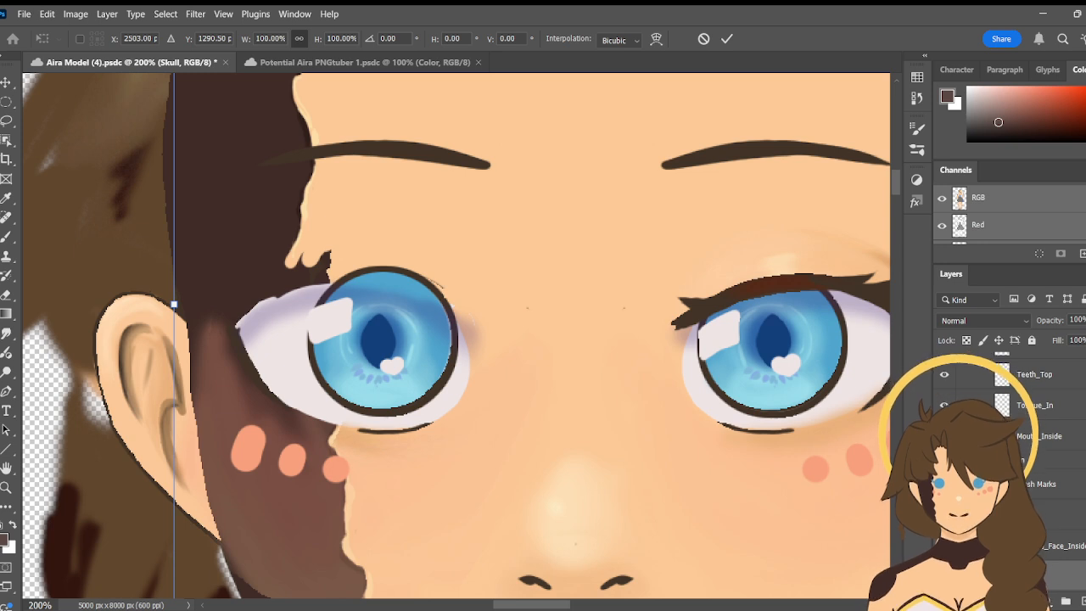
{"action": "scroll", "coordinate": [1010, 467], "scroll_direction": "up", "scroll_amount": 3}
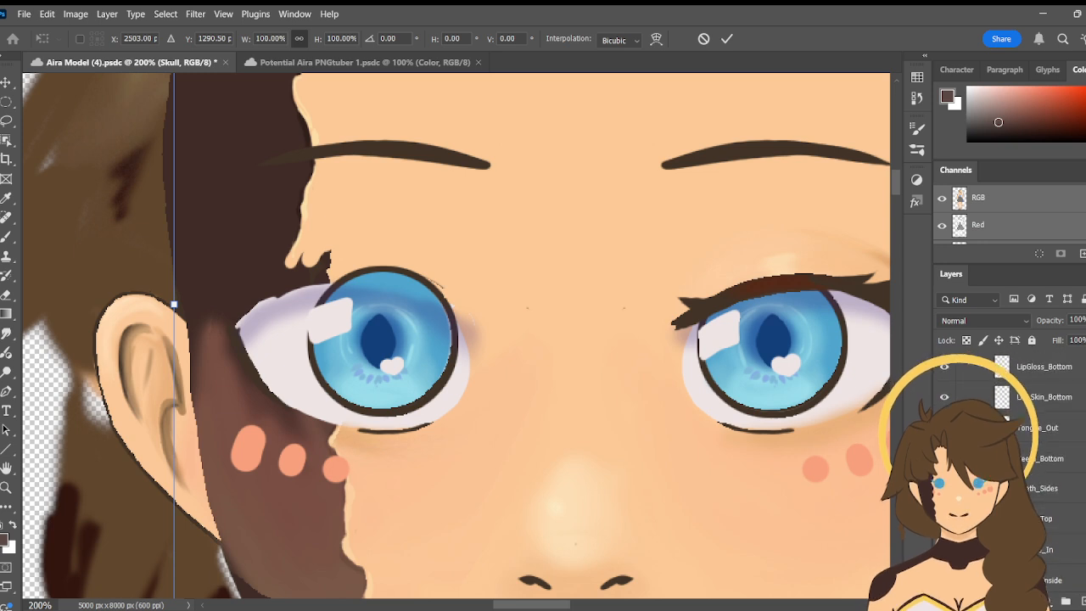
{"action": "scroll", "coordinate": [1010, 467], "scroll_direction": "up", "scroll_amount": 3}
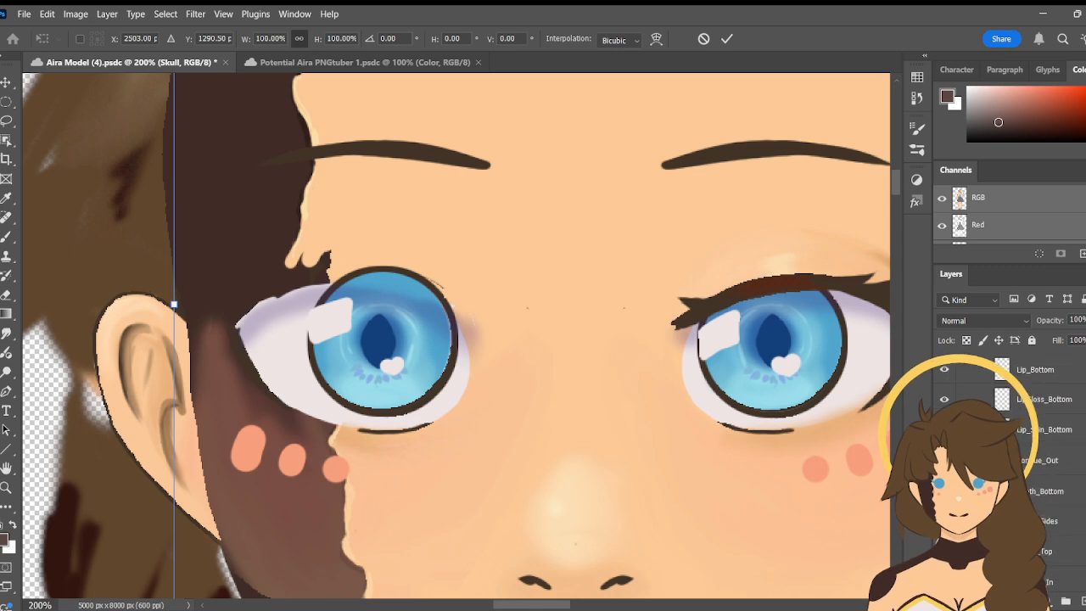
{"action": "scroll", "coordinate": [1010, 466], "scroll_direction": "up", "scroll_amount": 3}
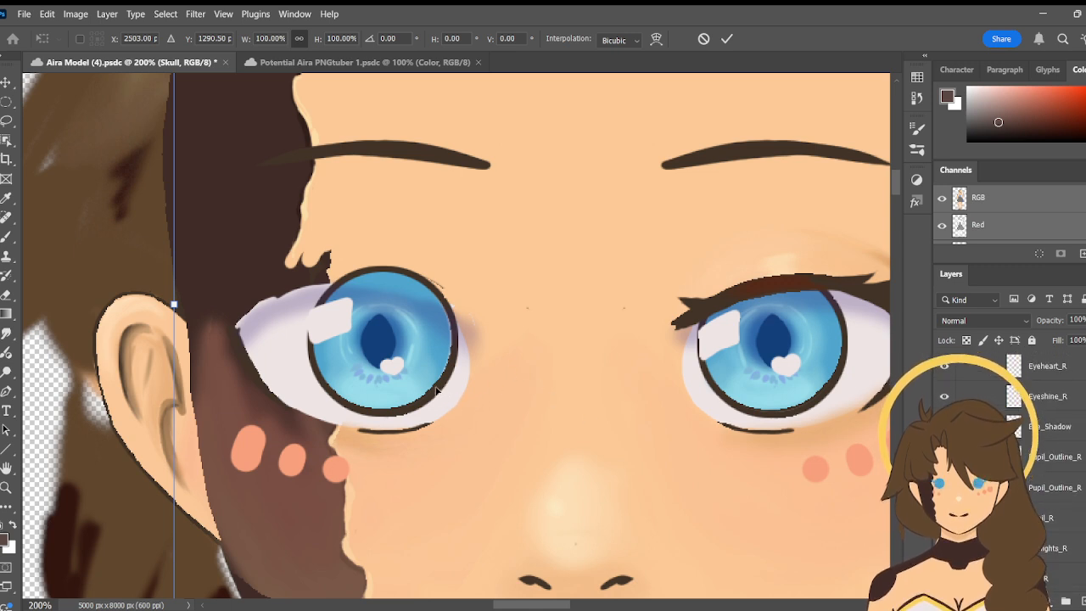
{"action": "key", "text": "Escape"}
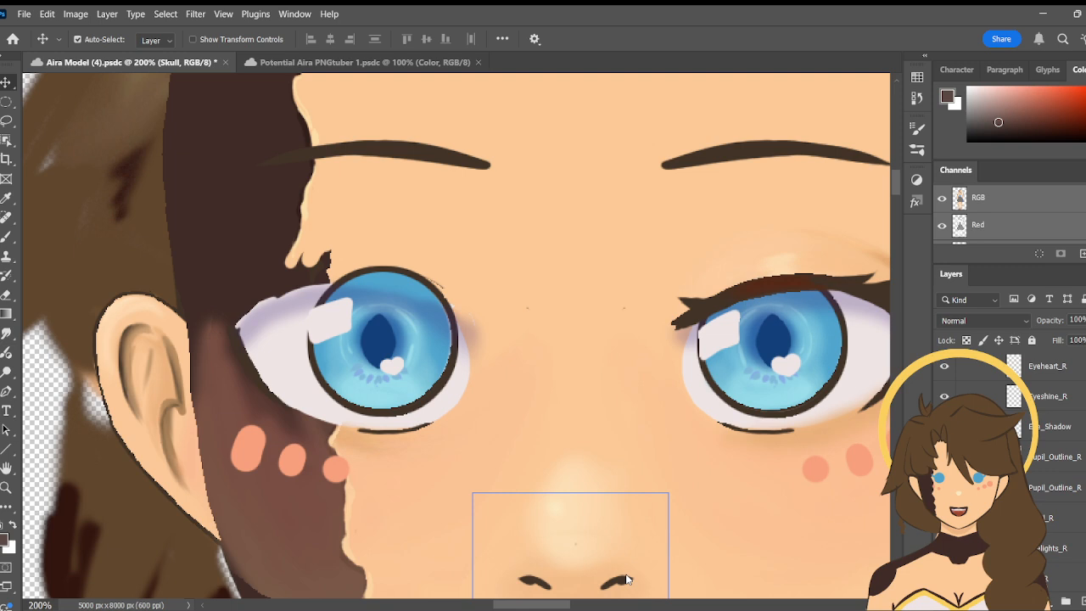
- Flip the upper Pupil_Outline_R layer horizontally and nudge it to fit around the Eye_R iris
{"action": "left_click", "coordinate": [449, 391]}
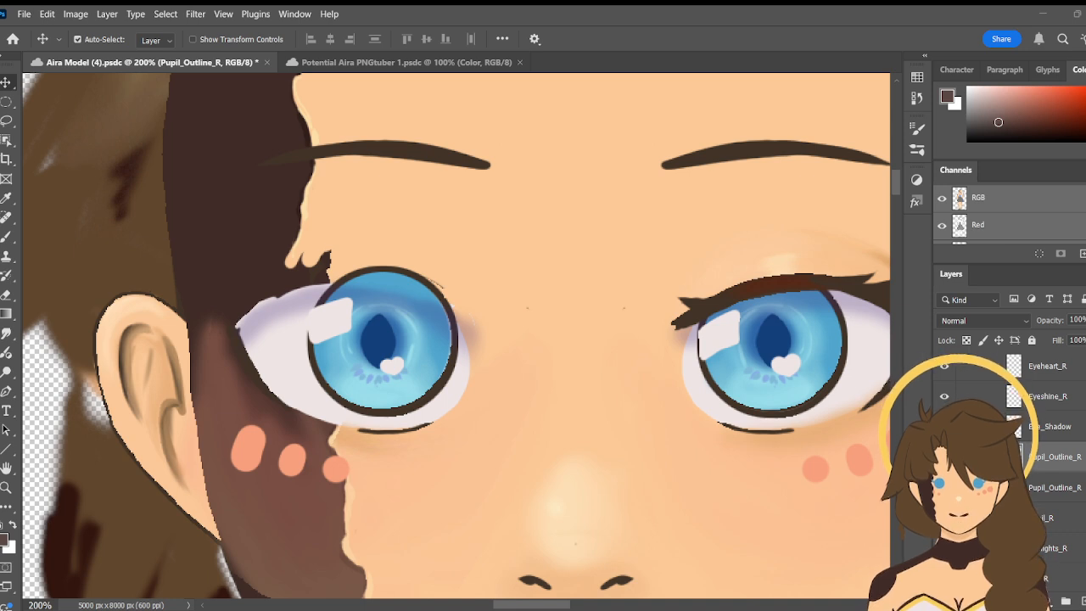
{"action": "left_click", "coordinate": [385, 243]}
{"action": "key", "text": "h"}
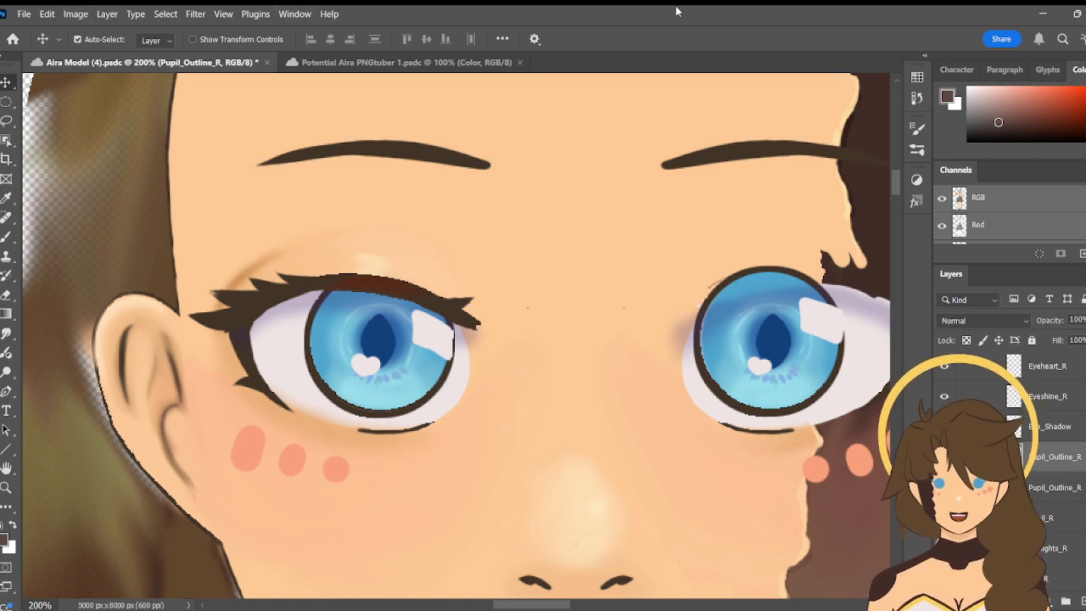
{"action": "key", "text": "h"}
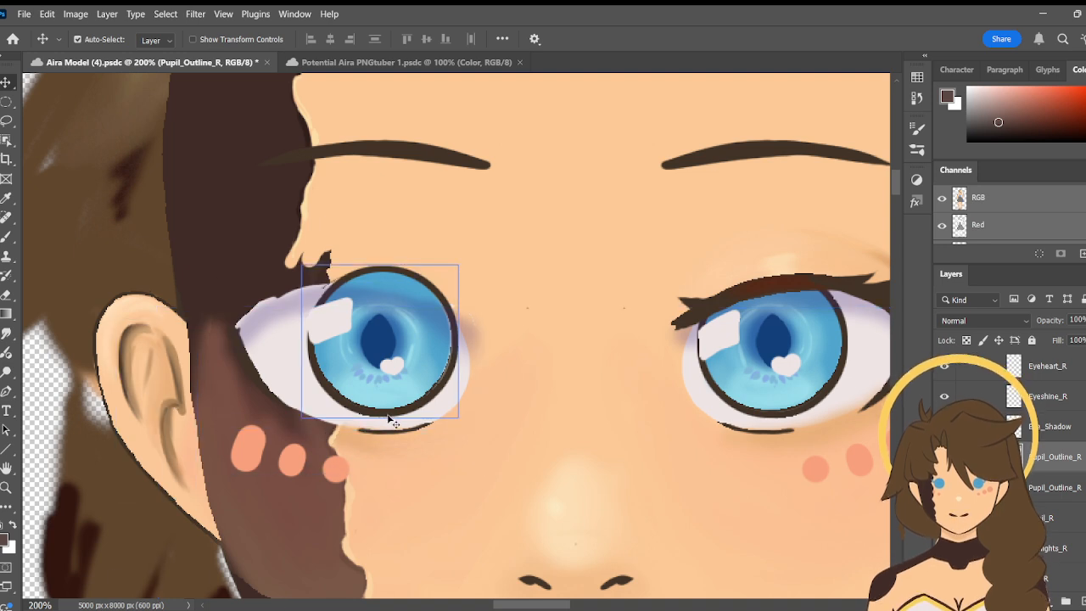
{"action": "left_click_drag", "start_coordinate": [390, 422], "coordinate": [387, 422]}
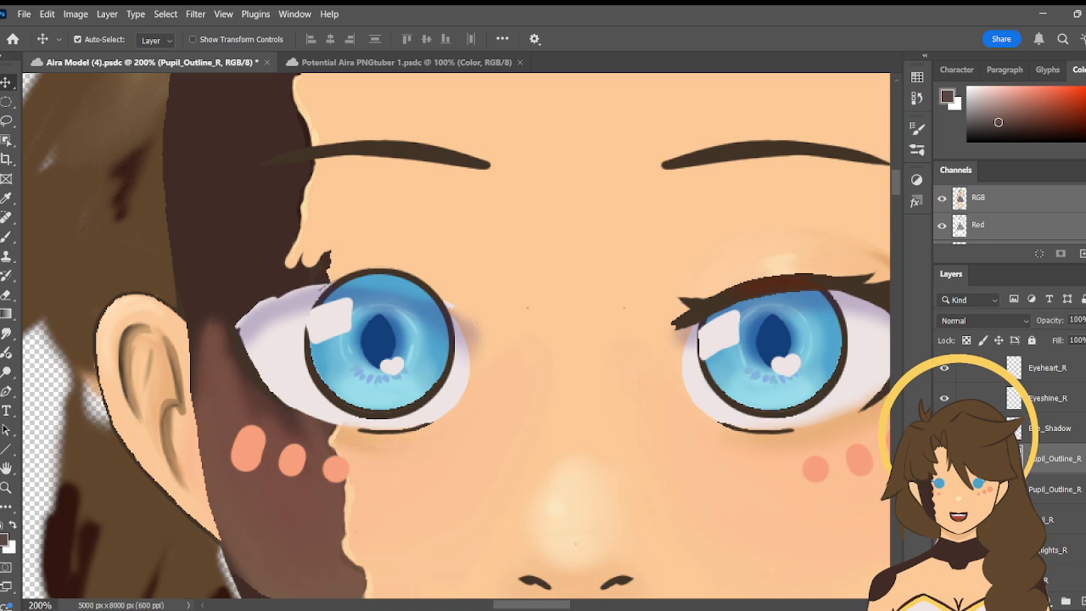
- Show the Eye_R group's upper lashline, bottom eyelash, Eyelash_1 to Eyelash_5 and Eyelid_R layers again
{"action": "scroll", "coordinate": [1010, 475], "scroll_direction": "up", "scroll_amount": 2}
{"action": "scroll", "coordinate": [1052, 458], "scroll_direction": "up", "scroll_amount": 5}
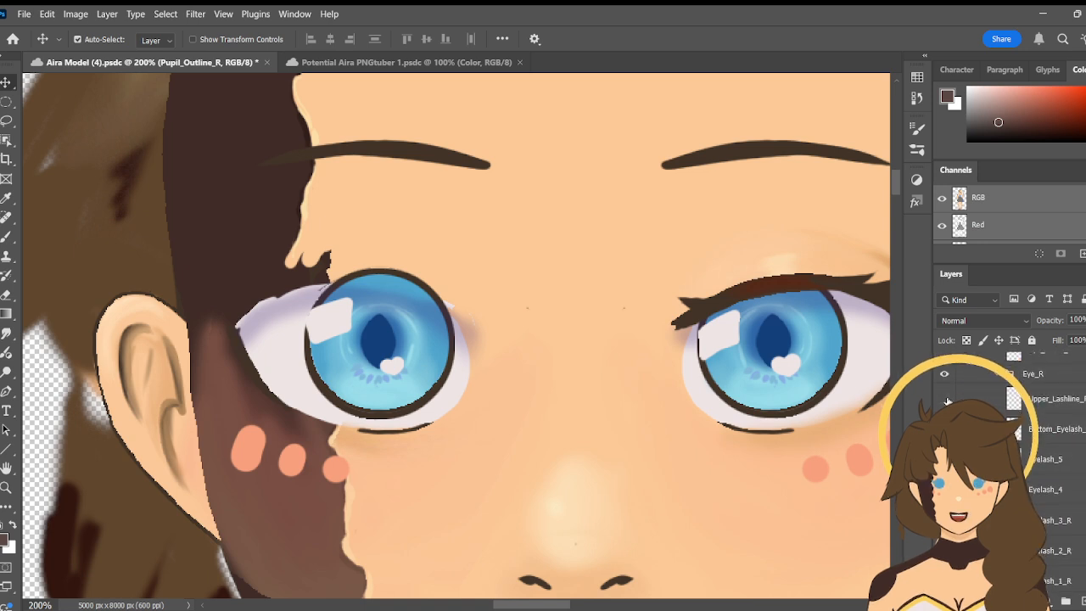
{"action": "left_click", "coordinate": [945, 398]}
{"action": "left_click", "coordinate": [945, 429]}
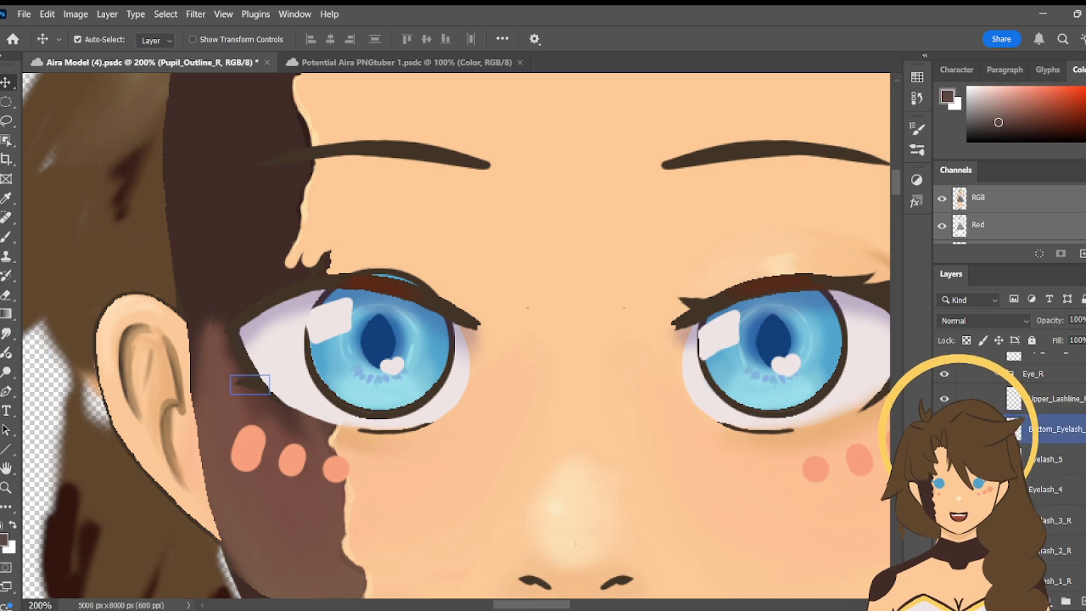
{"action": "left_click", "coordinate": [944, 459]}
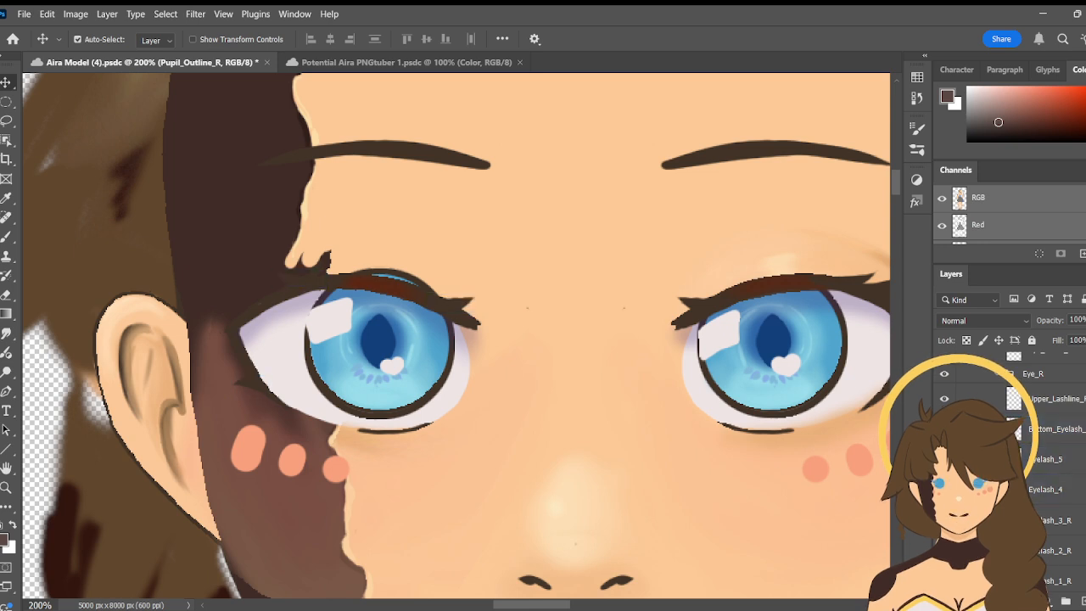
{"action": "left_click", "coordinate": [945, 551]}
{"action": "left_click", "coordinate": [945, 581]}
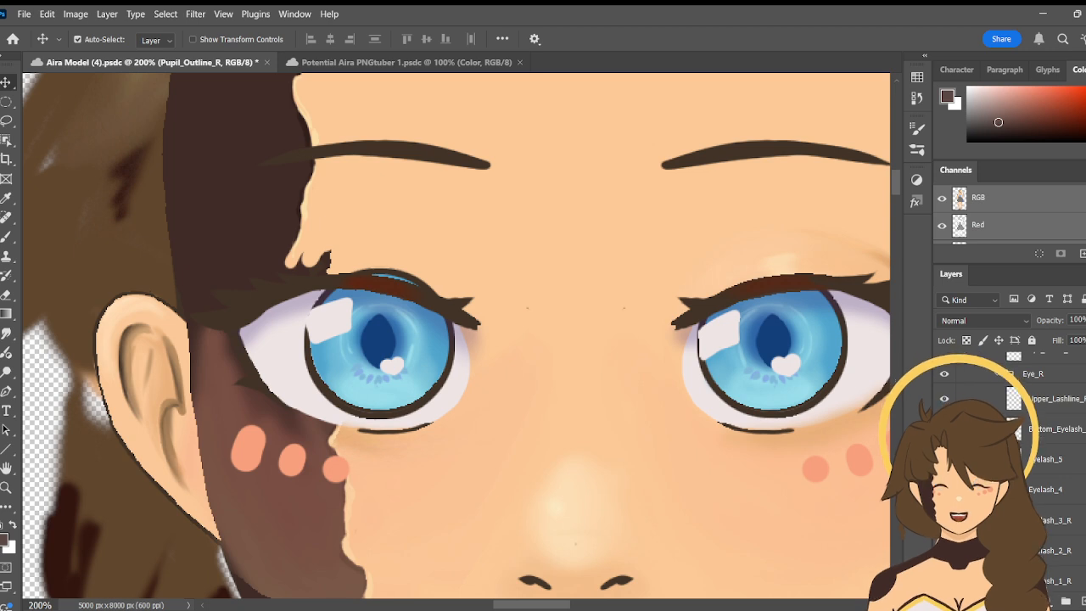
{"action": "scroll", "coordinate": [1019, 475], "scroll_direction": "down", "scroll_amount": 3}
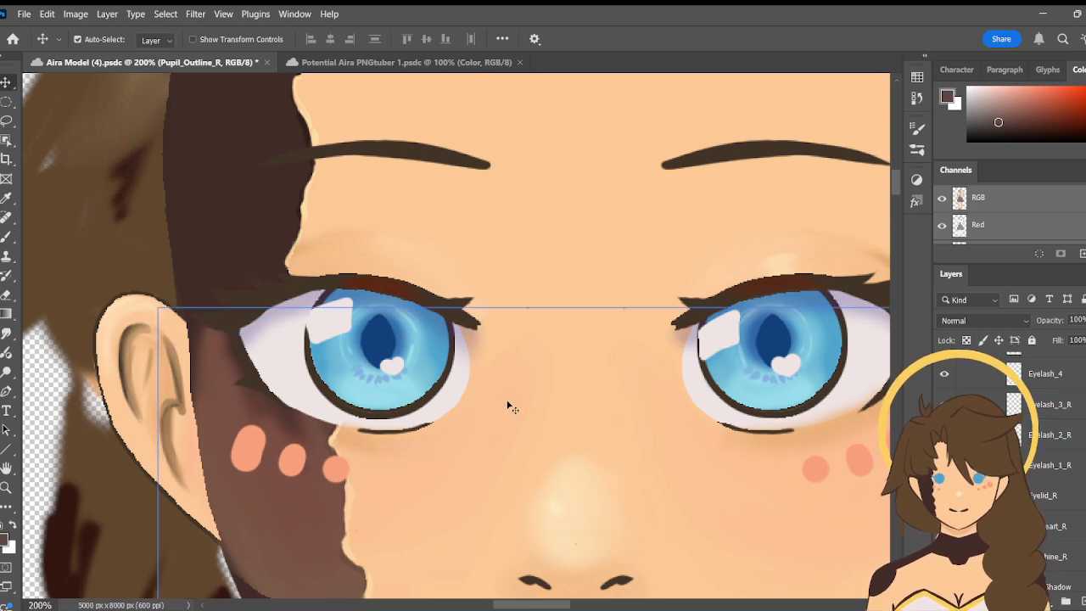
- Show the Sketch layer over the Aira model, with the whole head and colour swatches in view
{"action": "left_click", "coordinate": [4, 489]}
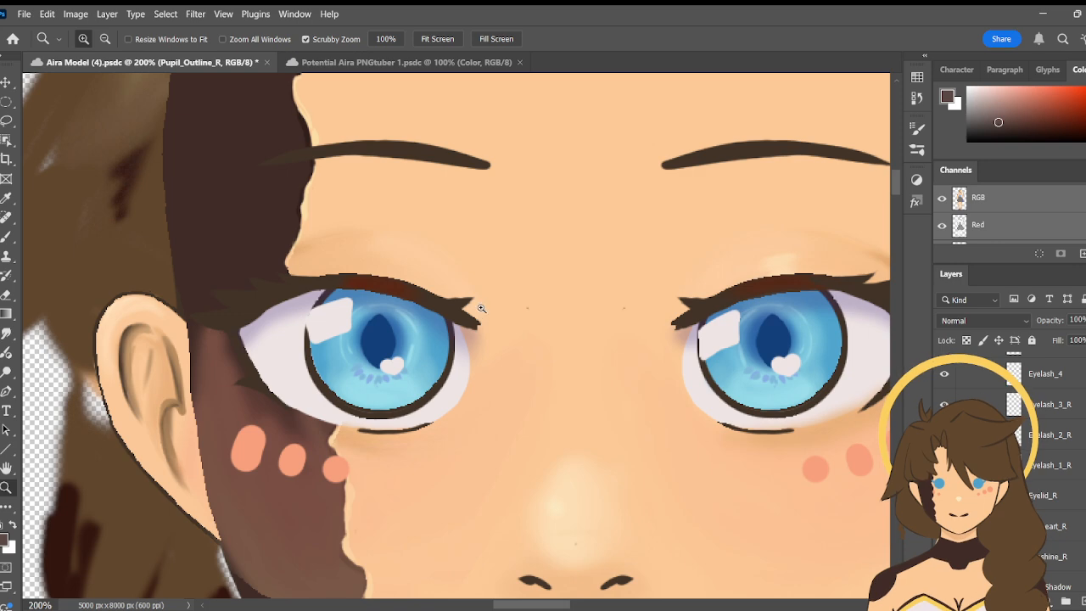
{"action": "left_click", "coordinate": [104, 39]}
{"action": "left_click", "coordinate": [104, 39]}
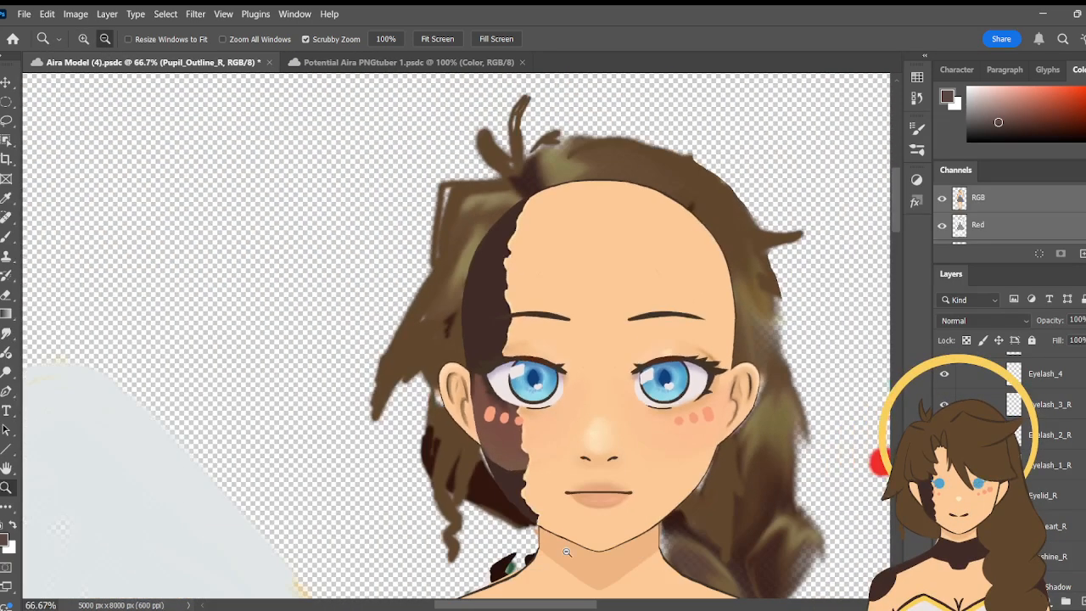
{"action": "left_click_drag", "start_coordinate": [524, 607], "coordinate": [550, 607]}
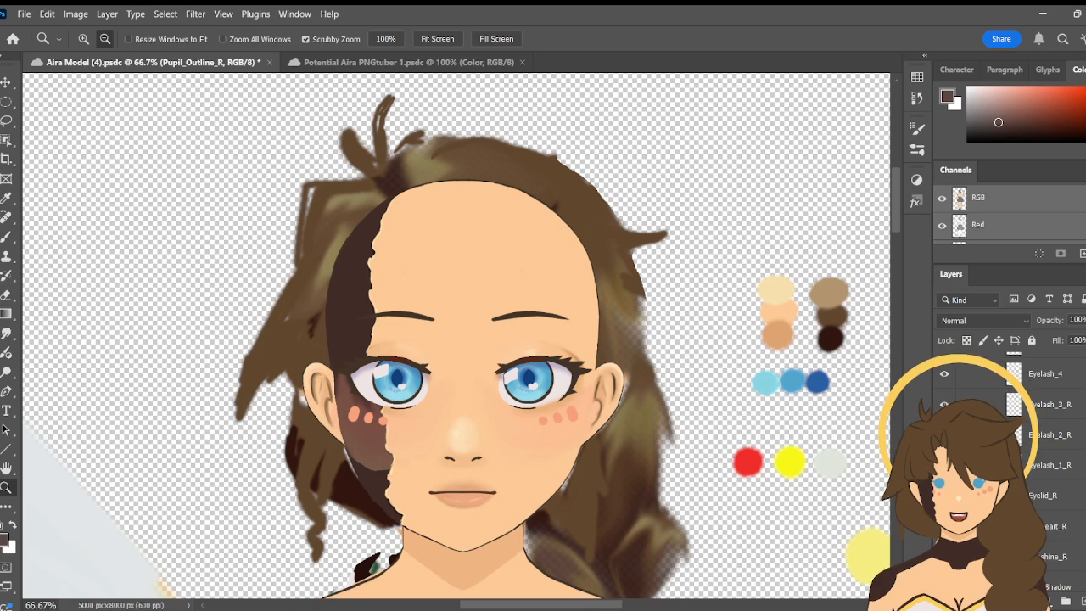
{"action": "scroll", "coordinate": [1001, 467], "scroll_direction": "up", "scroll_amount": 5}
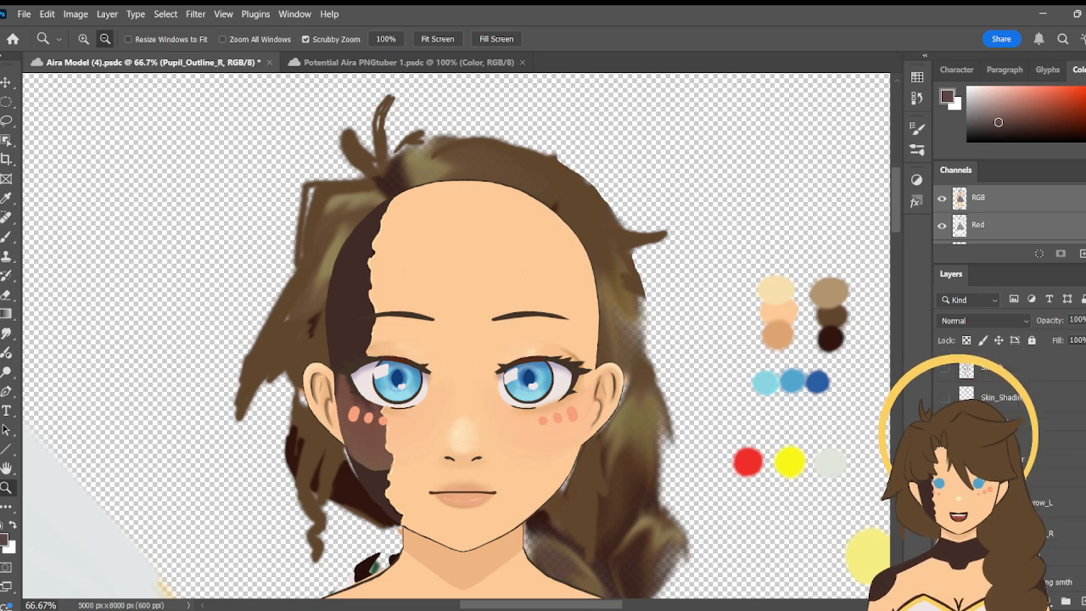
{"action": "left_click", "coordinate": [944, 367]}
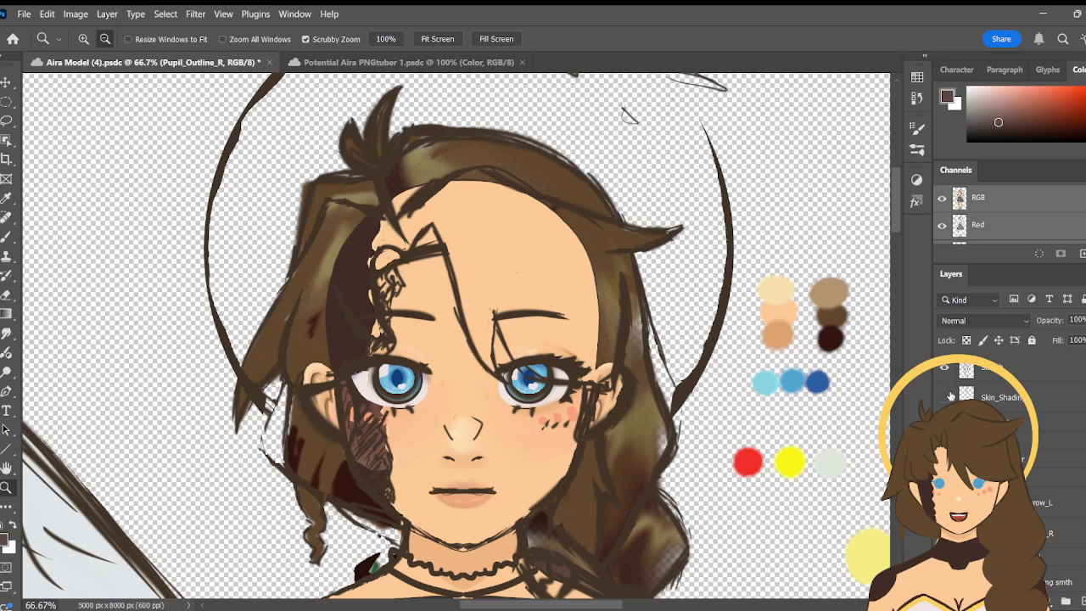
{"action": "left_click", "coordinate": [948, 396]}
- Show the Hair group inside the FACE group, and collapse the FACE group
{"action": "scroll", "coordinate": [1001, 467], "scroll_direction": "down", "scroll_amount": 5}
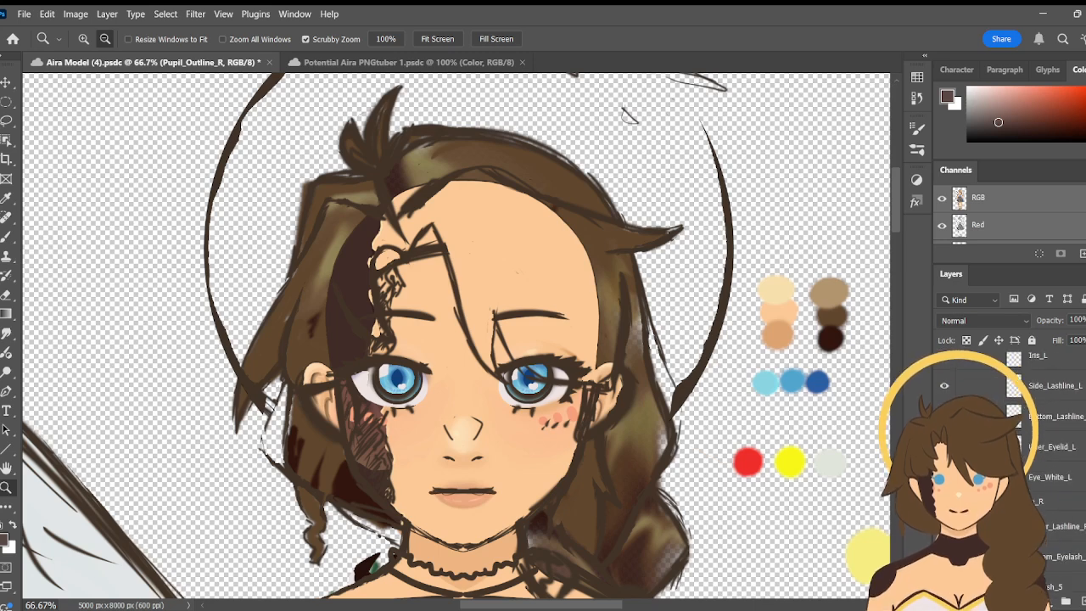
{"action": "scroll", "coordinate": [1001, 467], "scroll_direction": "up", "scroll_amount": 2}
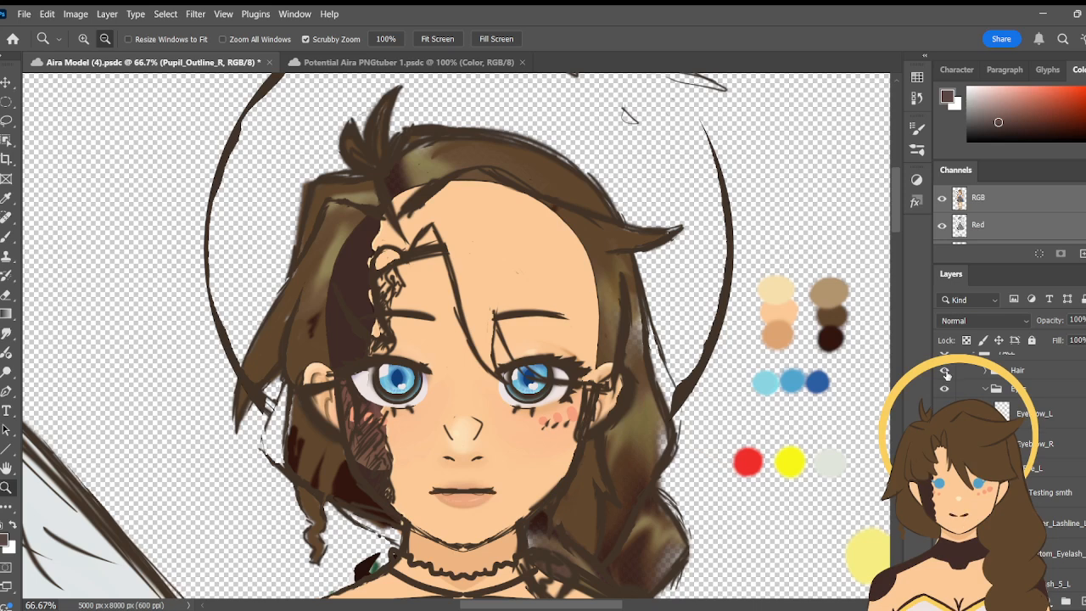
{"action": "left_click", "coordinate": [946, 372]}
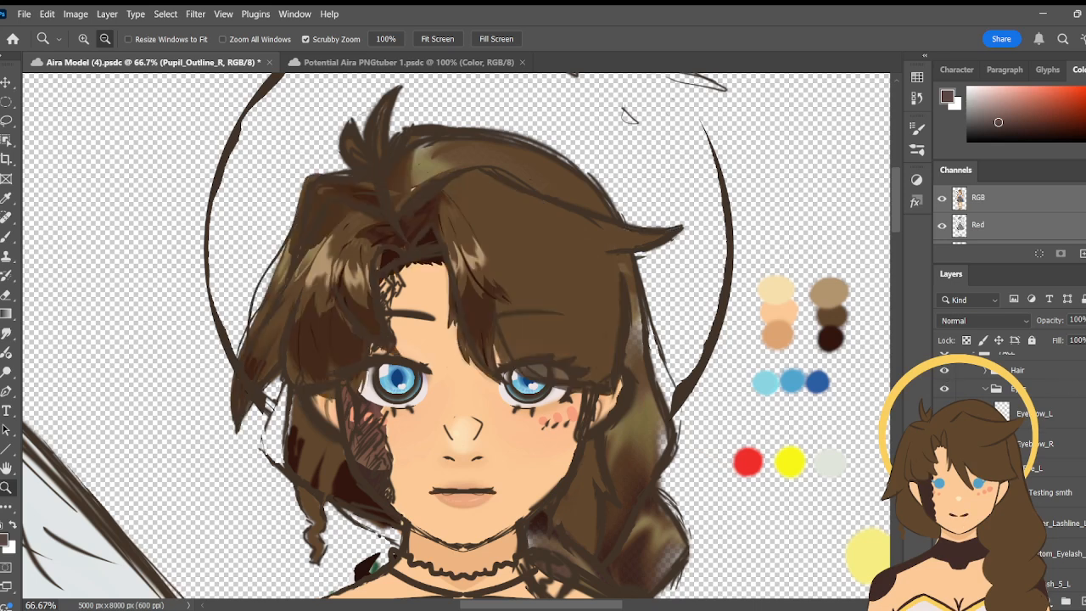
{"action": "scroll", "coordinate": [1005, 467], "scroll_direction": "up", "scroll_amount": 3}
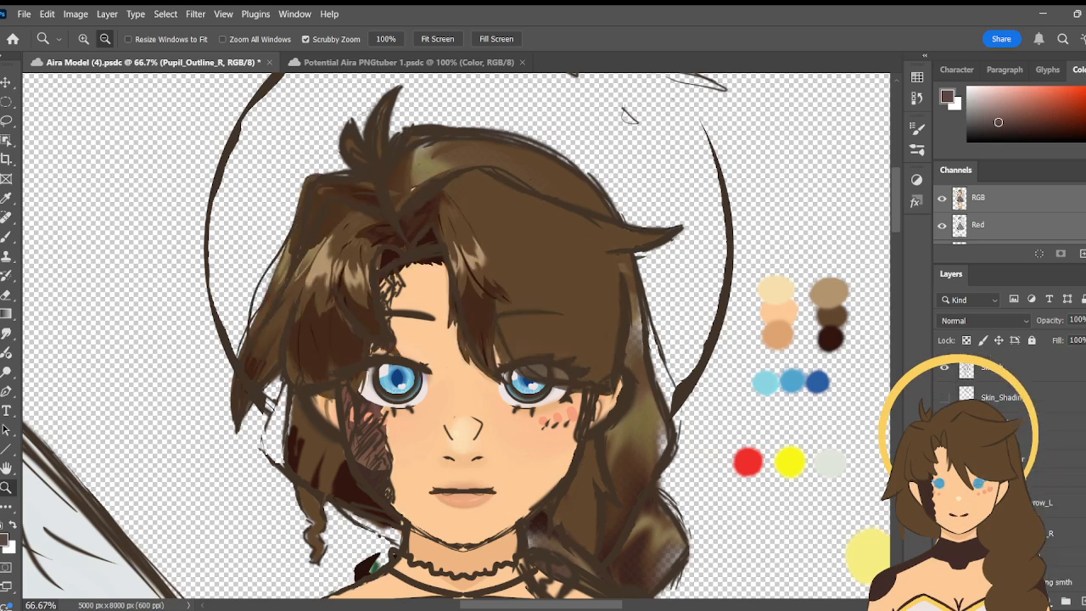
{"action": "left_click", "coordinate": [958, 440]}
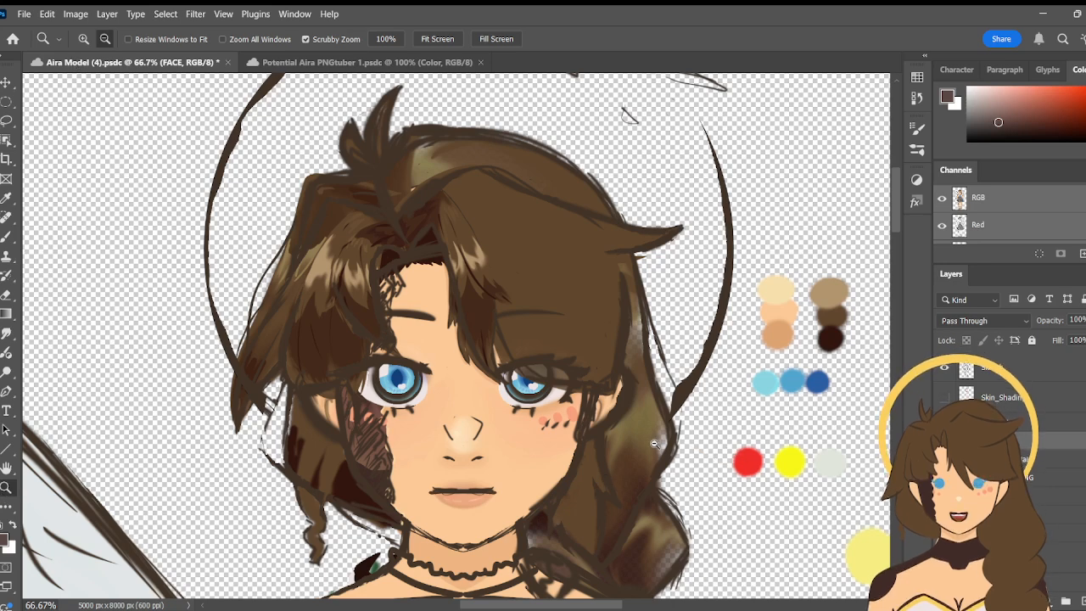
- Examine the full Aira figure at 12.5% zoom, from the head and wing down to the shoes
{"action": "left_click", "coordinate": [704, 463]}
{"action": "left_click", "coordinate": [704, 462]}
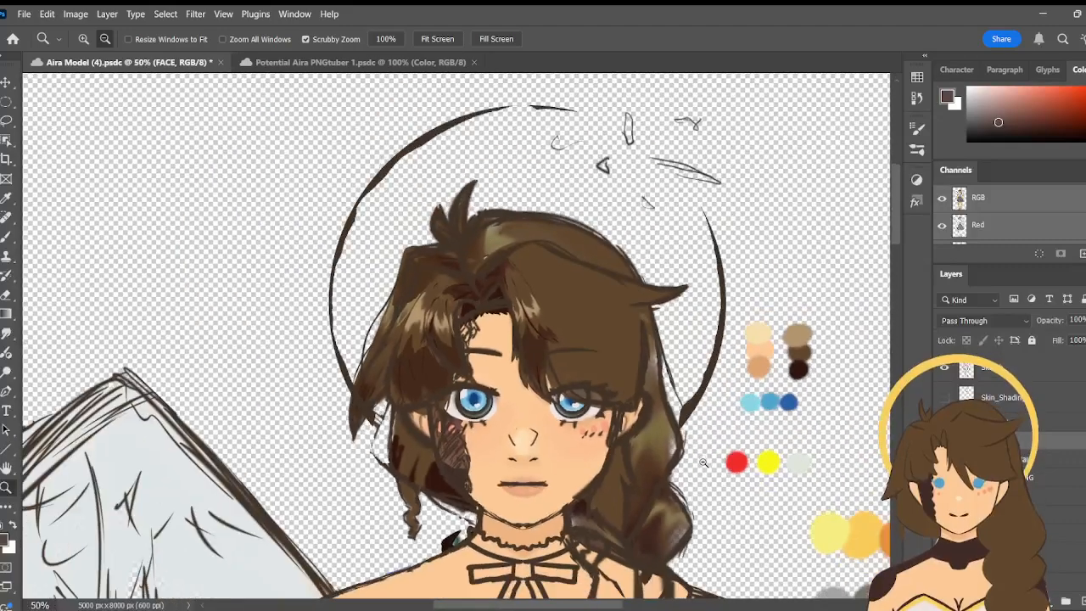
{"action": "left_click", "coordinate": [429, 374]}
{"action": "left_click", "coordinate": [790, 366]}
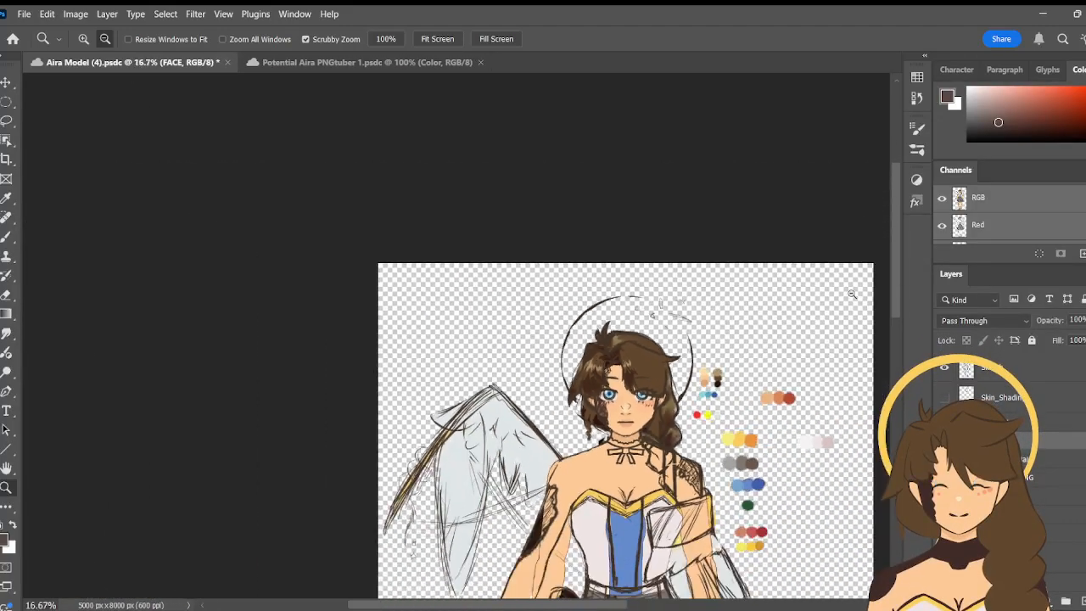
{"action": "left_click_drag", "start_coordinate": [896, 246], "coordinate": [893, 301]}
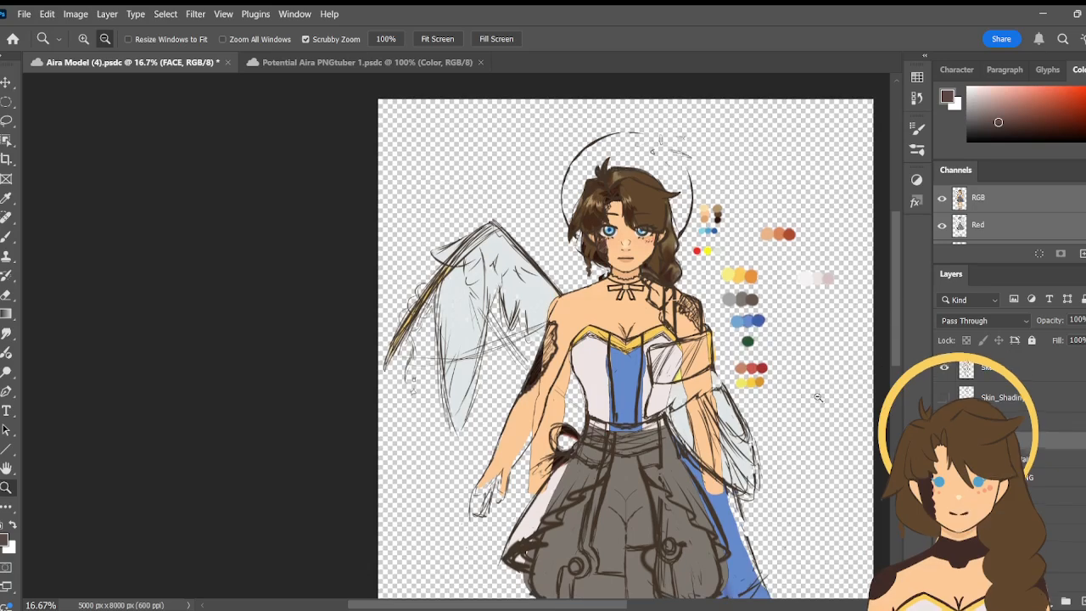
{"action": "left_click", "coordinate": [816, 398]}
{"action": "left_click_drag", "start_coordinate": [600, 606], "coordinate": [677, 609]}
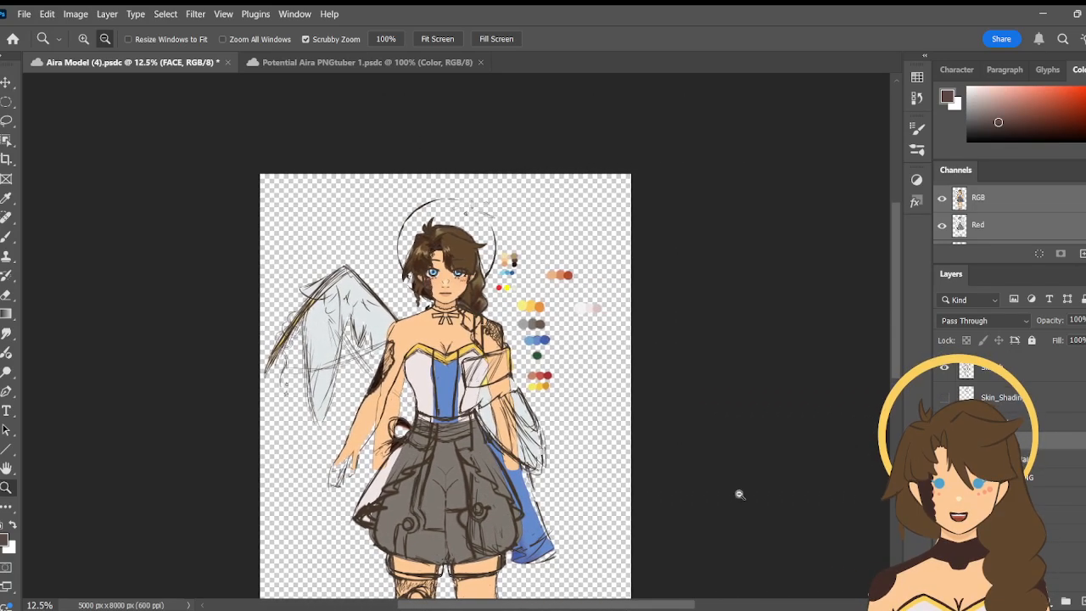
{"action": "left_click_drag", "start_coordinate": [897, 253], "coordinate": [894, 301]}
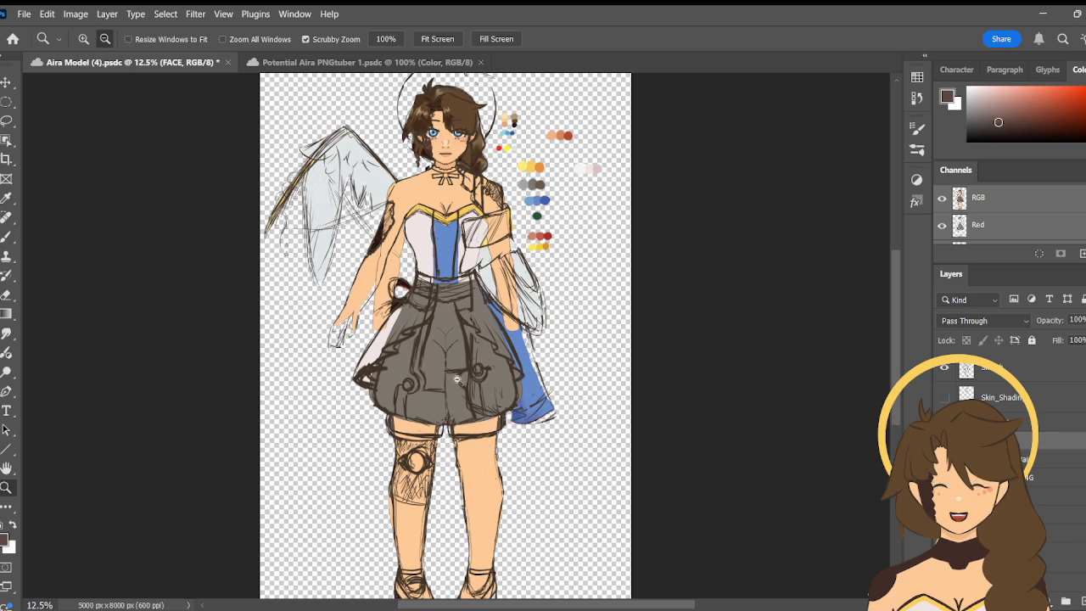
- Switch to the Potential Aira PNGtuber 1 document and hide the layer with the halo and crossed legs
{"action": "left_click", "coordinate": [318, 64]}
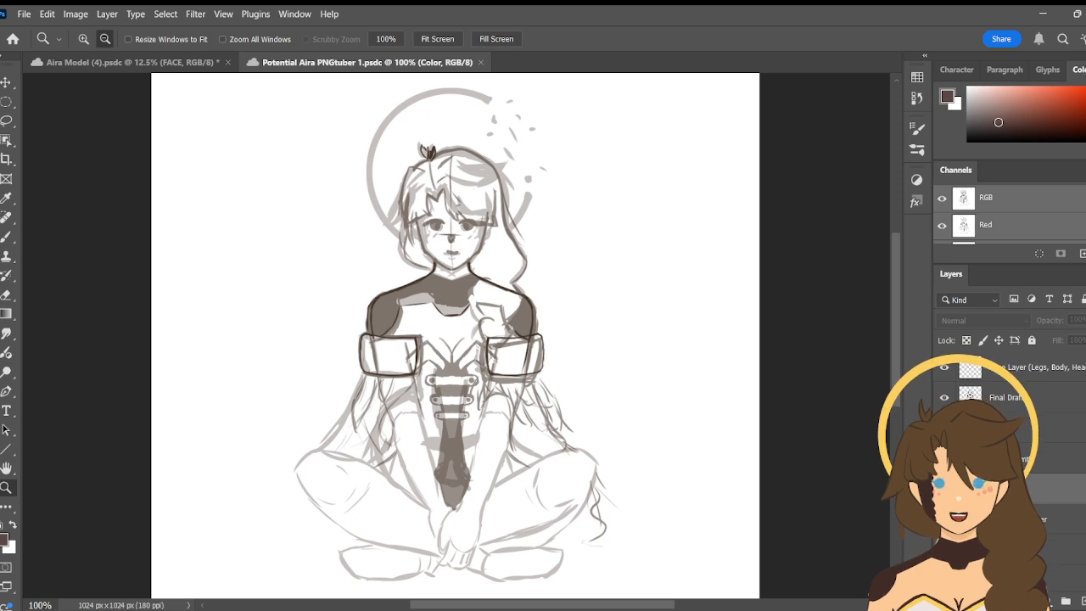
{"action": "scroll", "coordinate": [1010, 441], "scroll_direction": "down", "scroll_amount": 2}
{"action": "scroll", "coordinate": [1010, 441], "scroll_direction": "down", "scroll_amount": 1}
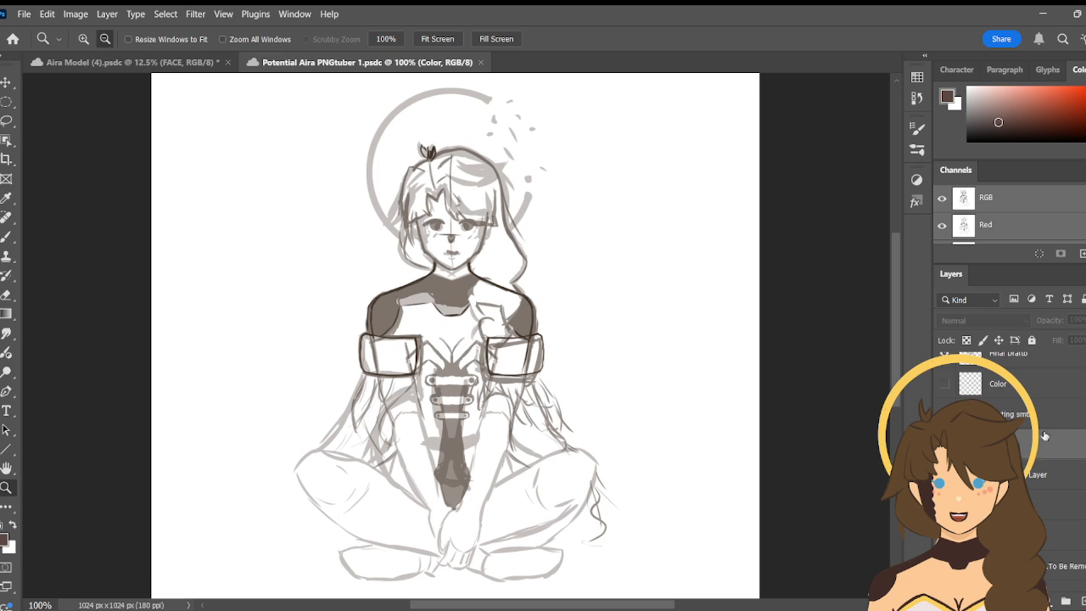
{"action": "left_click", "coordinate": [944, 475]}
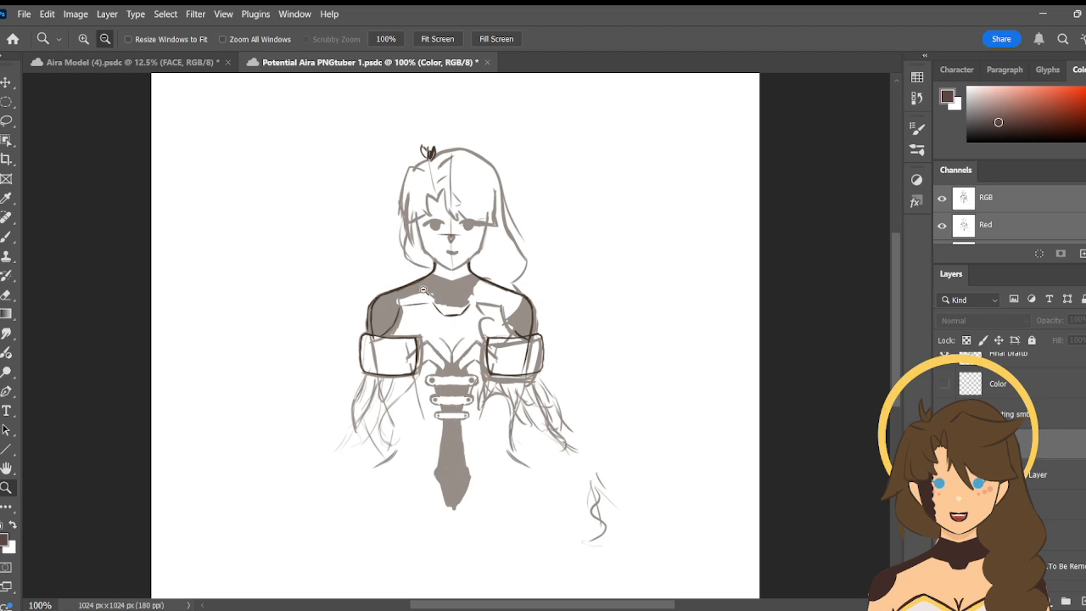
- Switch back to the Aira Model document, hide the CLOTHING group and show the two entries directly below it
{"action": "left_click", "coordinate": [136, 62]}
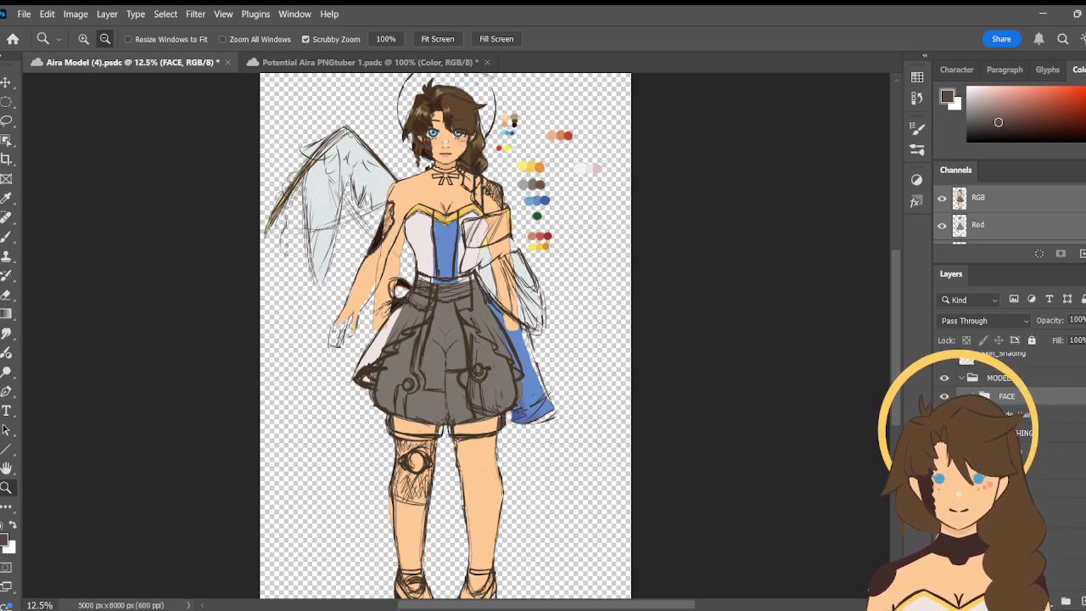
{"action": "scroll", "coordinate": [1010, 459], "scroll_direction": "up", "scroll_amount": 1}
{"action": "scroll", "coordinate": [1002, 399], "scroll_direction": "up", "scroll_amount": 1}
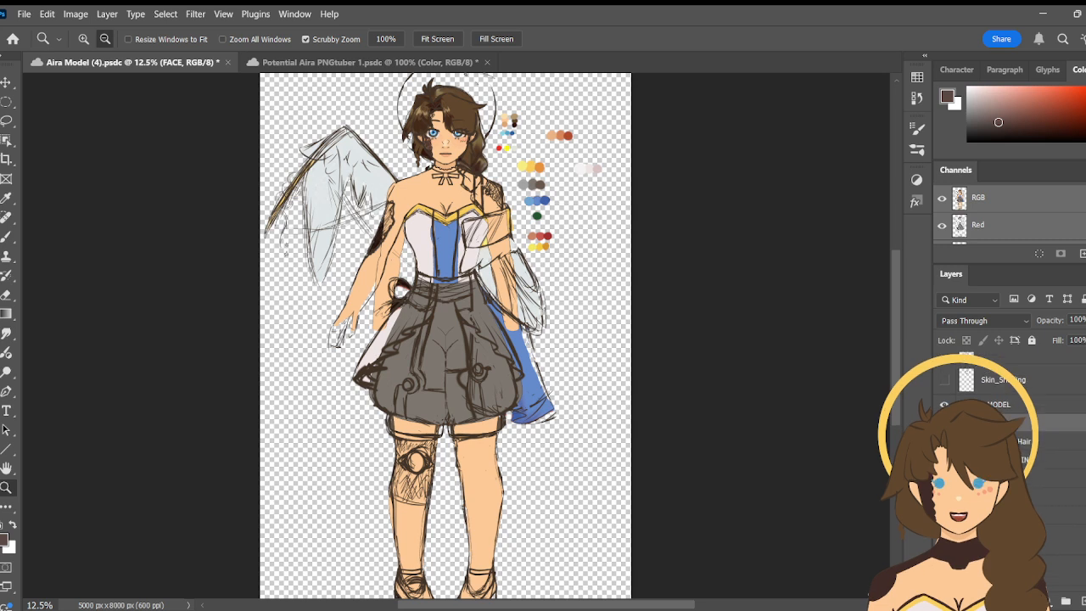
{"action": "scroll", "coordinate": [1010, 459], "scroll_direction": "up", "scroll_amount": 1}
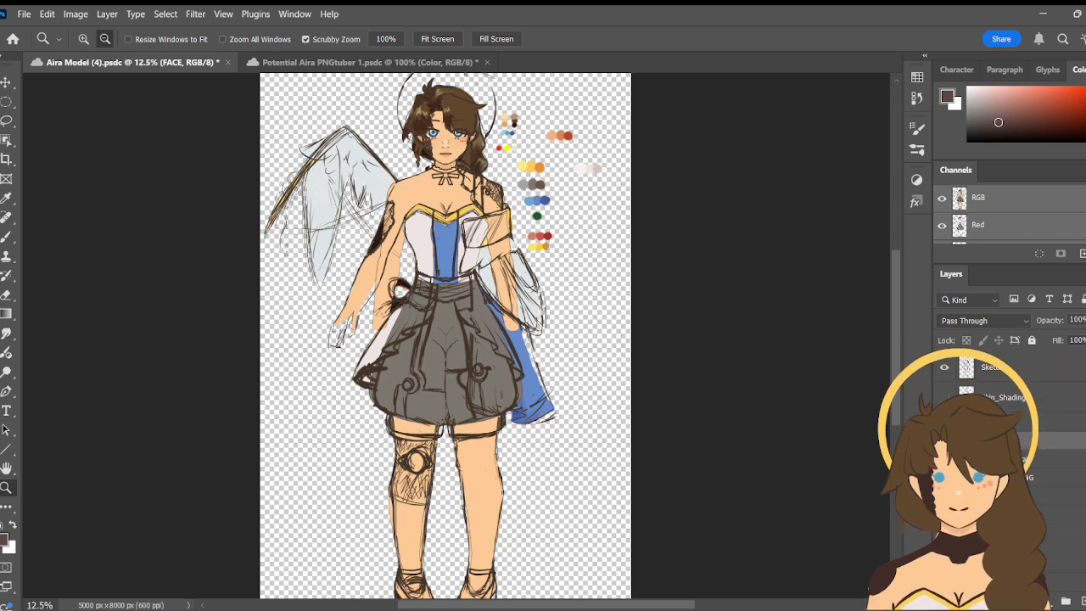
{"action": "scroll", "coordinate": [1010, 458], "scroll_direction": "down", "scroll_amount": 1}
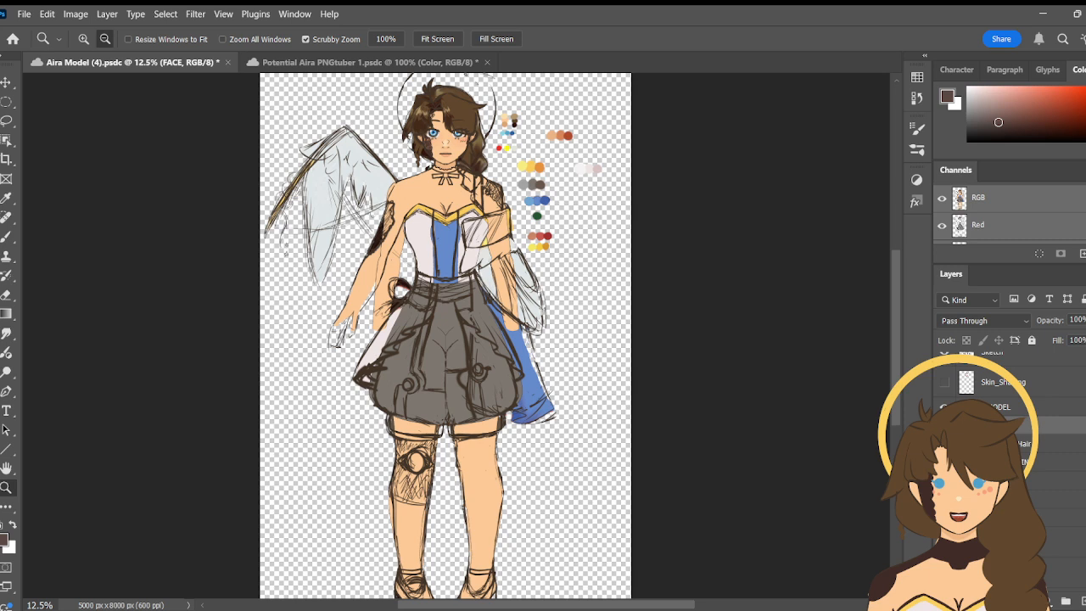
{"action": "scroll", "coordinate": [1001, 399], "scroll_direction": "down", "scroll_amount": 1}
{"action": "left_click", "coordinate": [944, 433]}
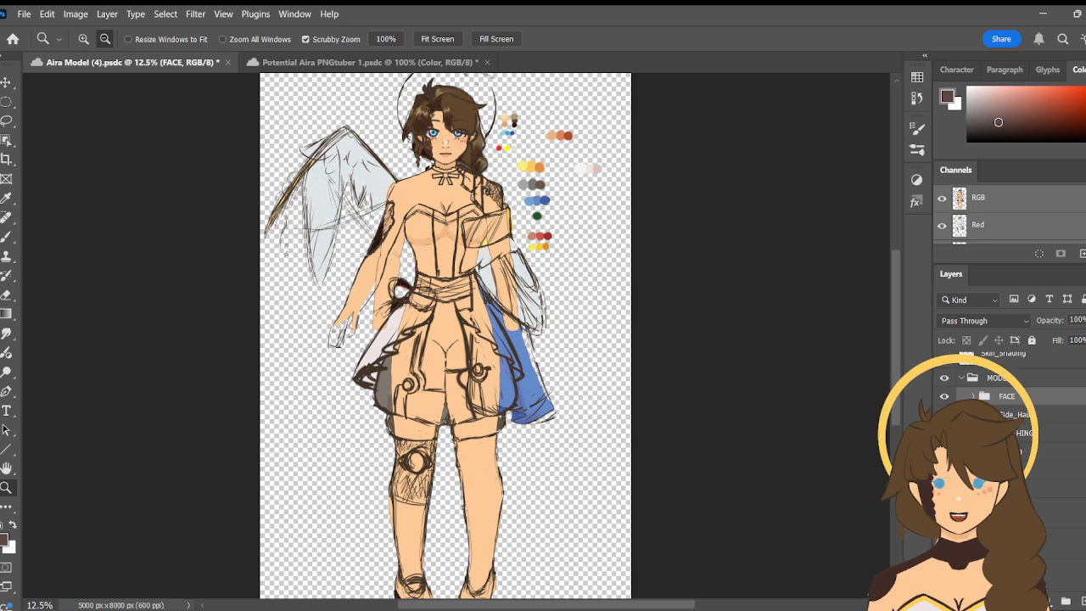
{"action": "left_click", "coordinate": [944, 451]}
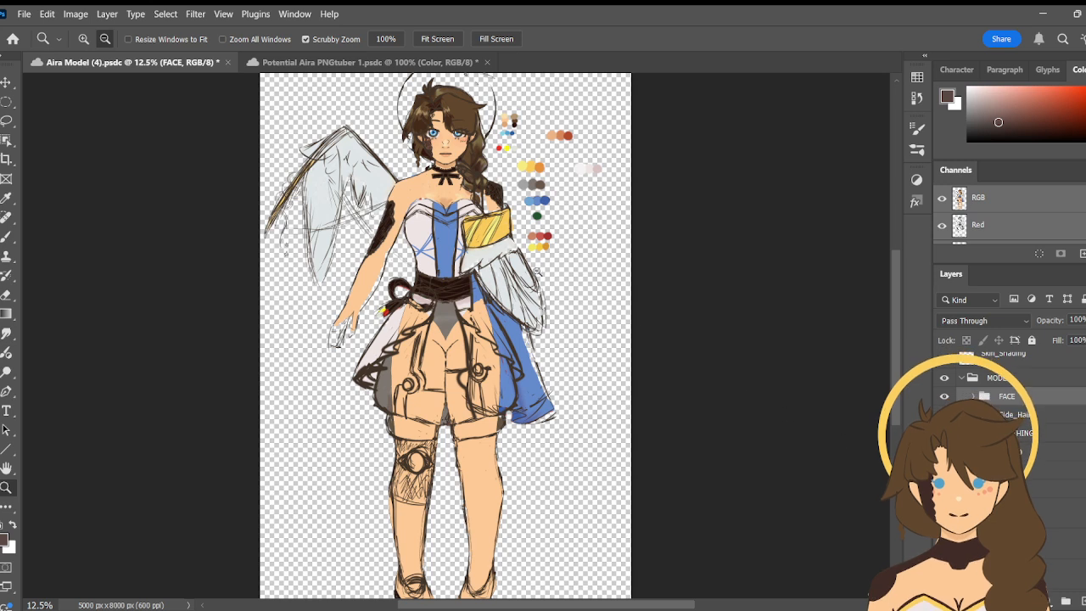
{"action": "left_click", "coordinate": [944, 470]}
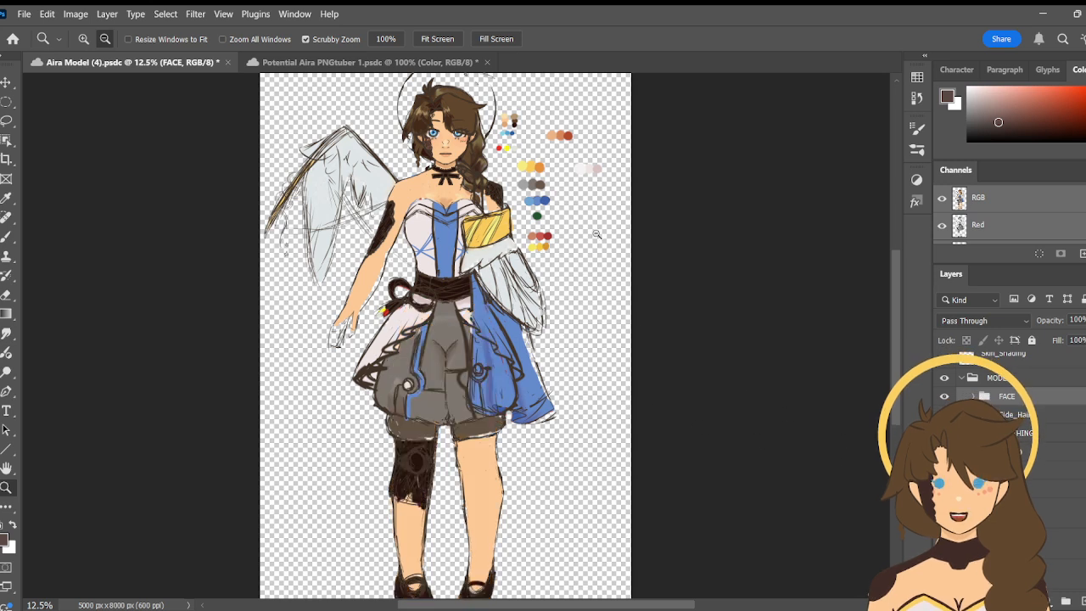
- Compare the Aira Model figure with the Potential Aira PNGtuber 1 drawing and return to the Aira Model document
{"action": "key", "text": "b"}
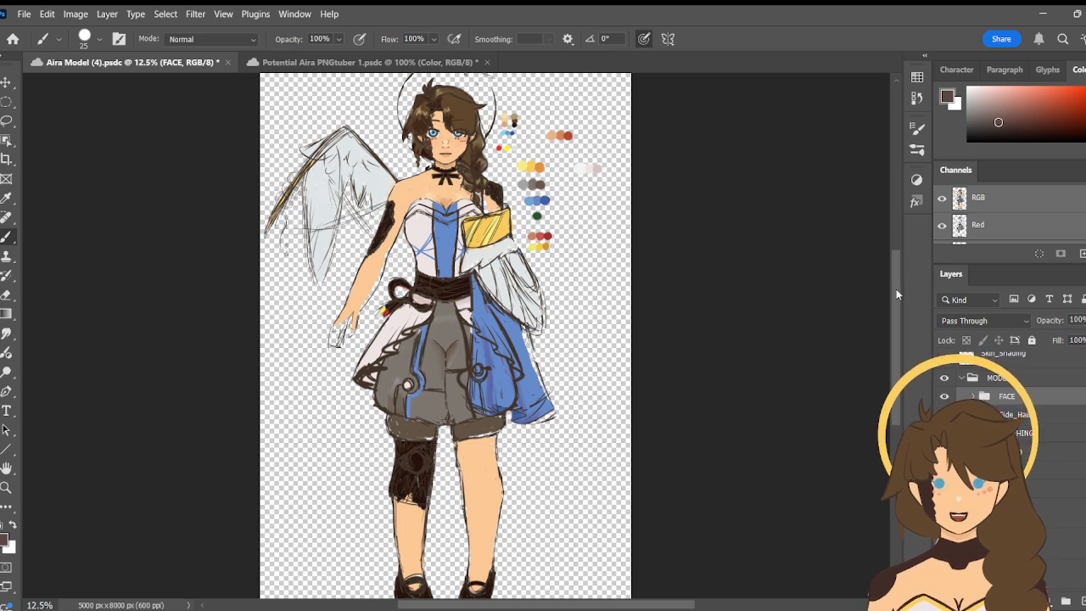
{"action": "left_click_drag", "start_coordinate": [897, 289], "coordinate": [895, 283]}
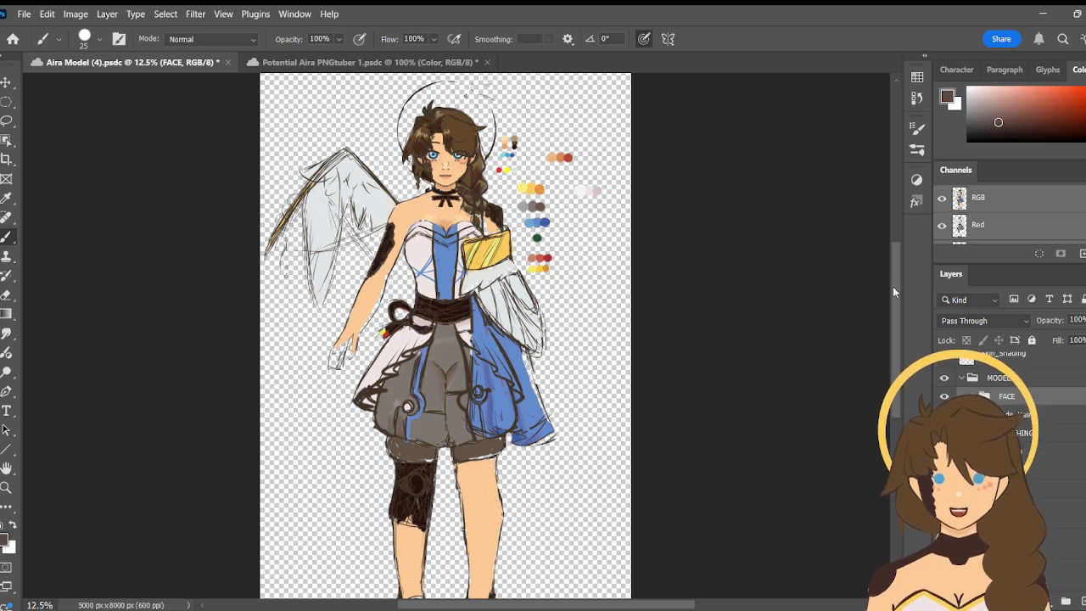
{"action": "left_click_drag", "start_coordinate": [896, 272], "coordinate": [896, 273]}
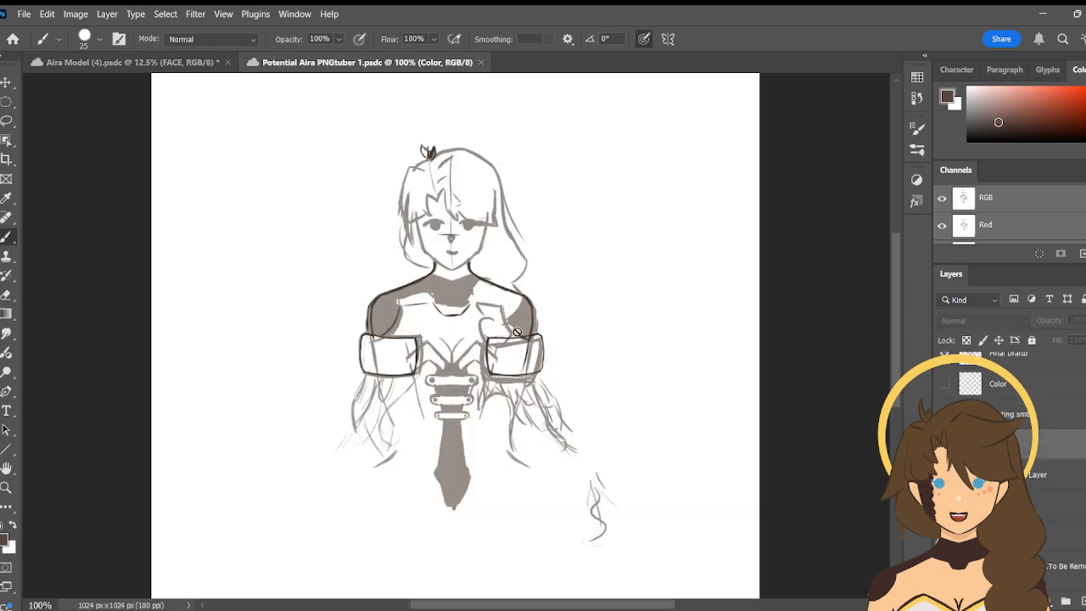
{"action": "left_click", "coordinate": [357, 62]}
{"action": "left_click", "coordinate": [182, 63]}
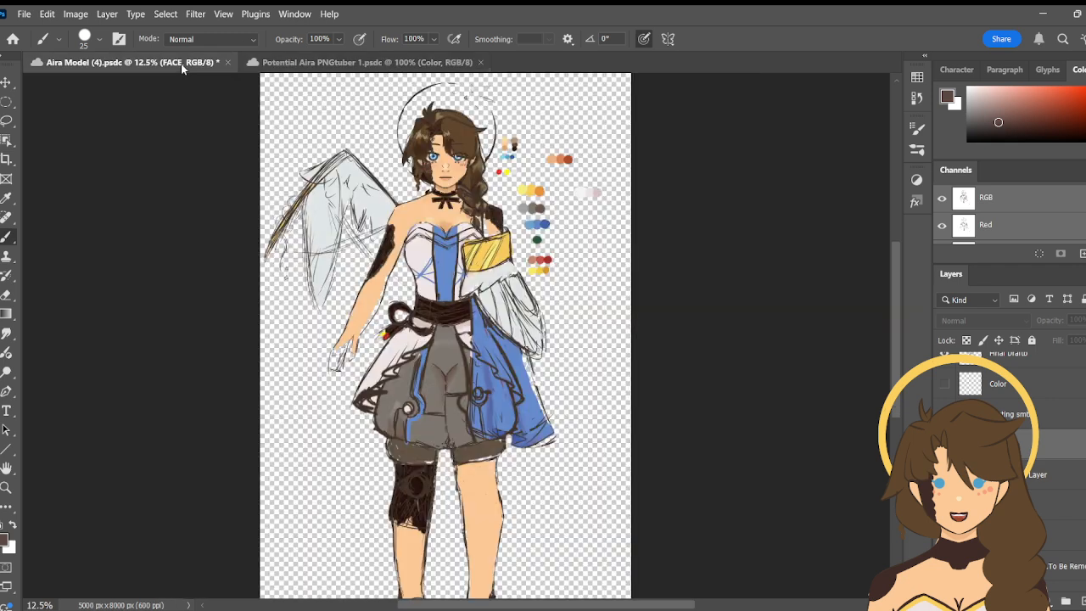
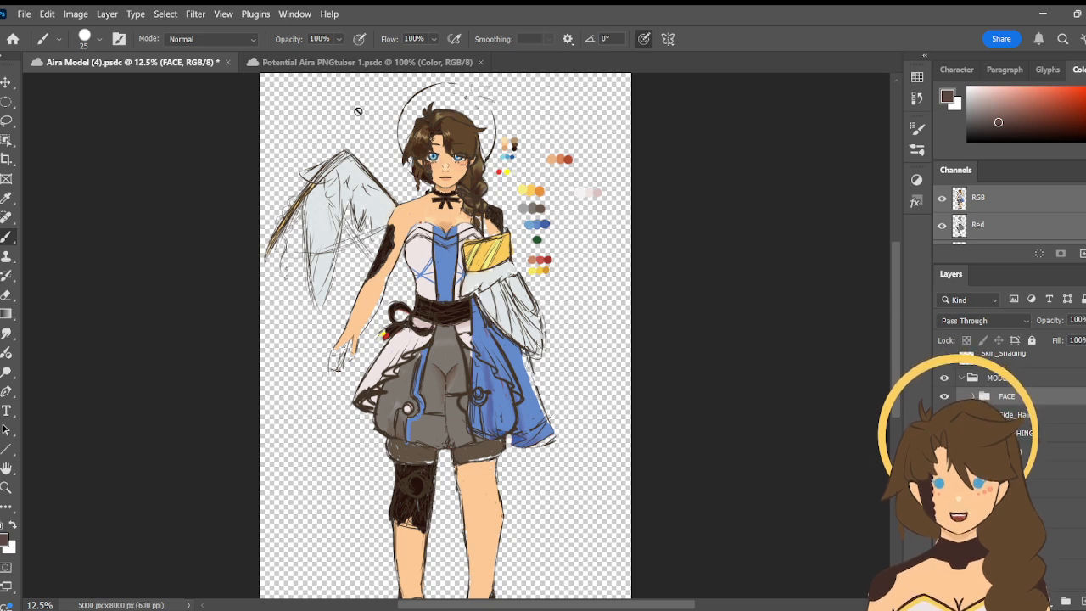
- Hide the sketch linework and show the CLOTHING group and clean hair and body layers over the rough figure
{"action": "scroll", "coordinate": [945, 370], "scroll_direction": "up", "scroll_amount": 2}
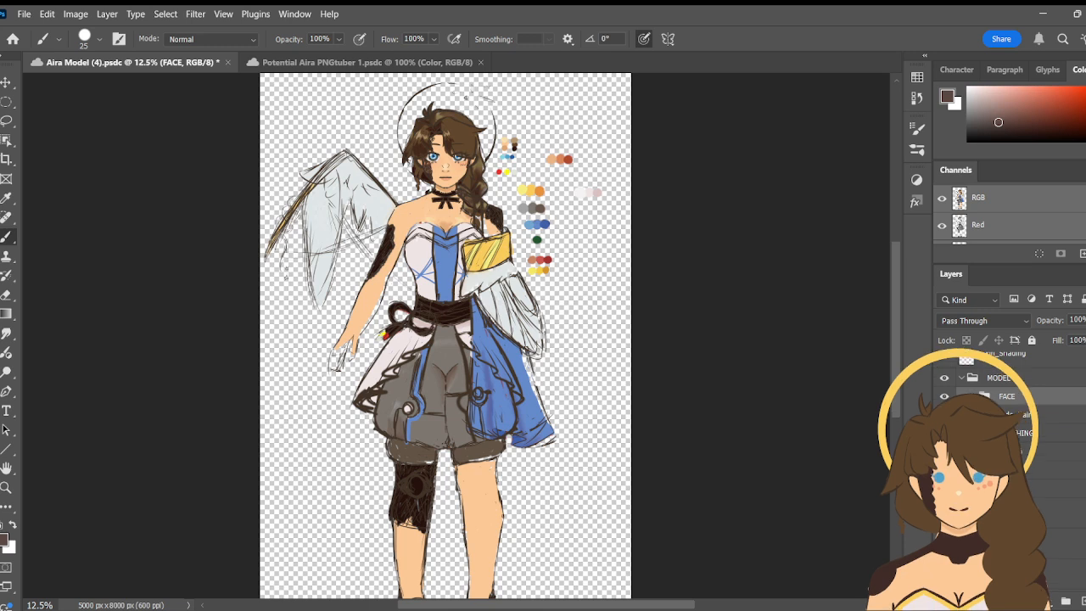
{"action": "left_click", "coordinate": [944, 370]}
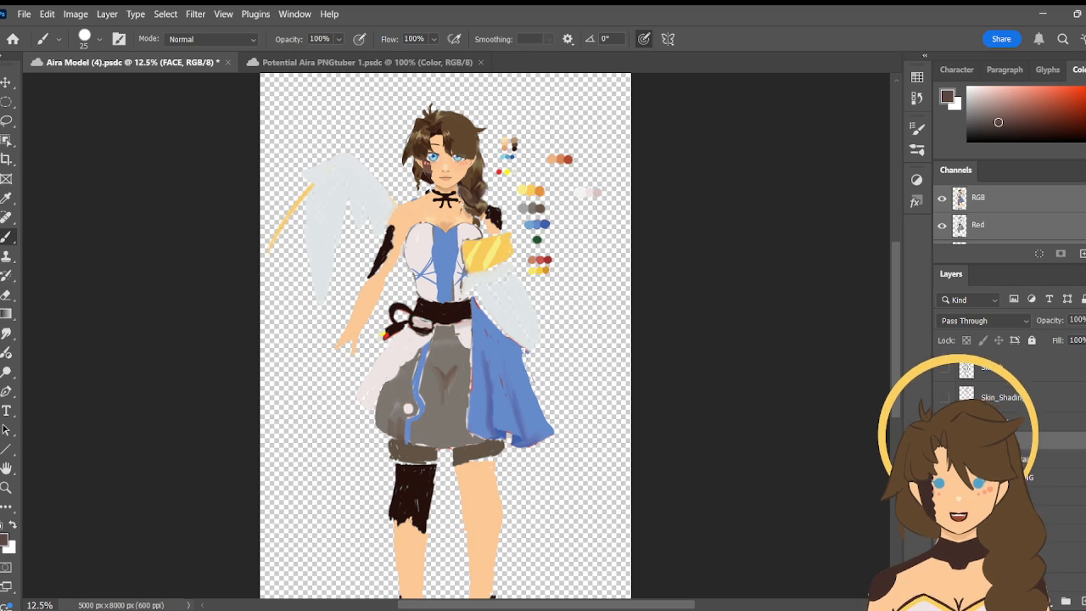
{"action": "left_click", "coordinate": [945, 459]}
{"action": "left_click", "coordinate": [944, 477]}
{"action": "left_click", "coordinate": [945, 496]}
{"action": "left_click", "coordinate": [945, 514]}
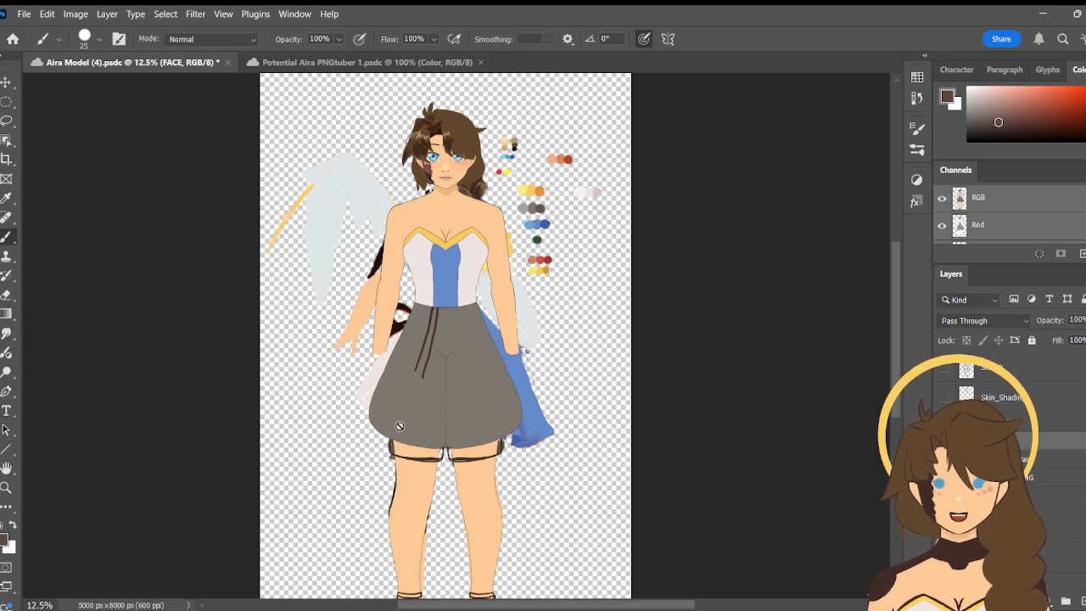
- Examine the Aira figure's face and hair close up at about 72% zoom, from the hair tufts to the neck
{"action": "left_click", "coordinate": [46, 170]}
{"action": "key", "text": "z"}
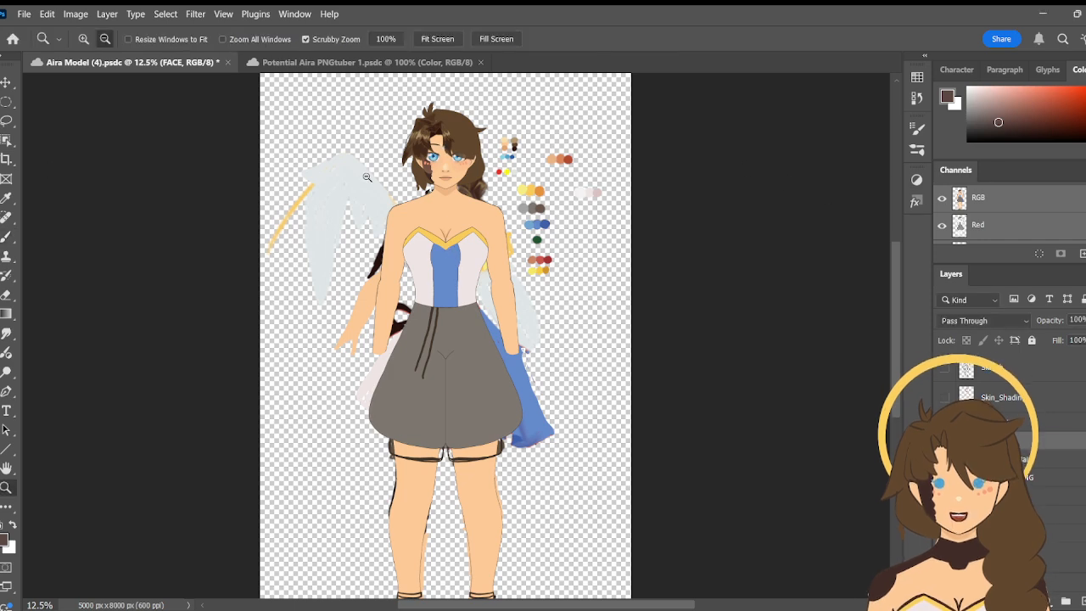
{"action": "left_click", "coordinate": [83, 39]}
{"action": "left_click", "coordinate": [445, 138]}
{"action": "left_click", "coordinate": [444, 138]}
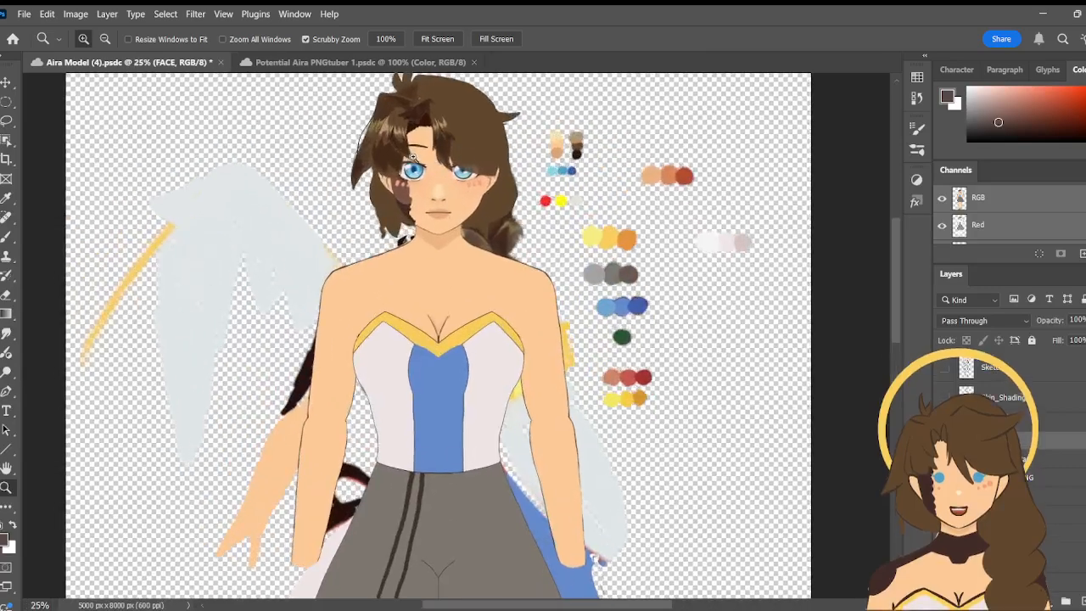
{"action": "left_click", "coordinate": [443, 141]}
{"action": "left_click", "coordinate": [440, 146]}
{"action": "left_click", "coordinate": [440, 146]}
{"action": "key", "text": "space"}
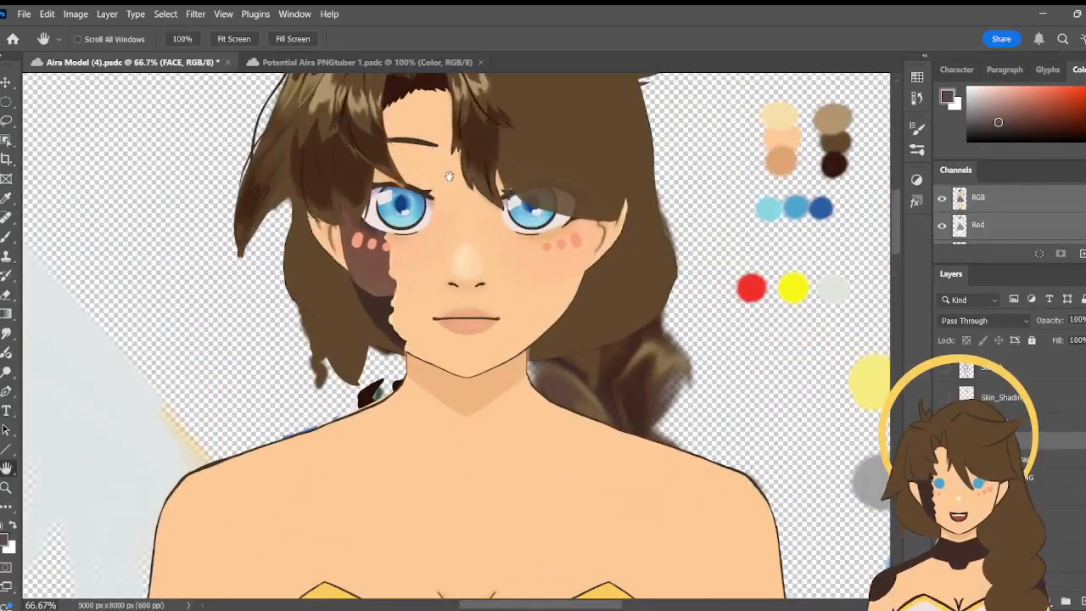
{"action": "left_click_drag", "start_coordinate": [449, 173], "coordinate": [511, 313]}
{"action": "key", "text": "space"}
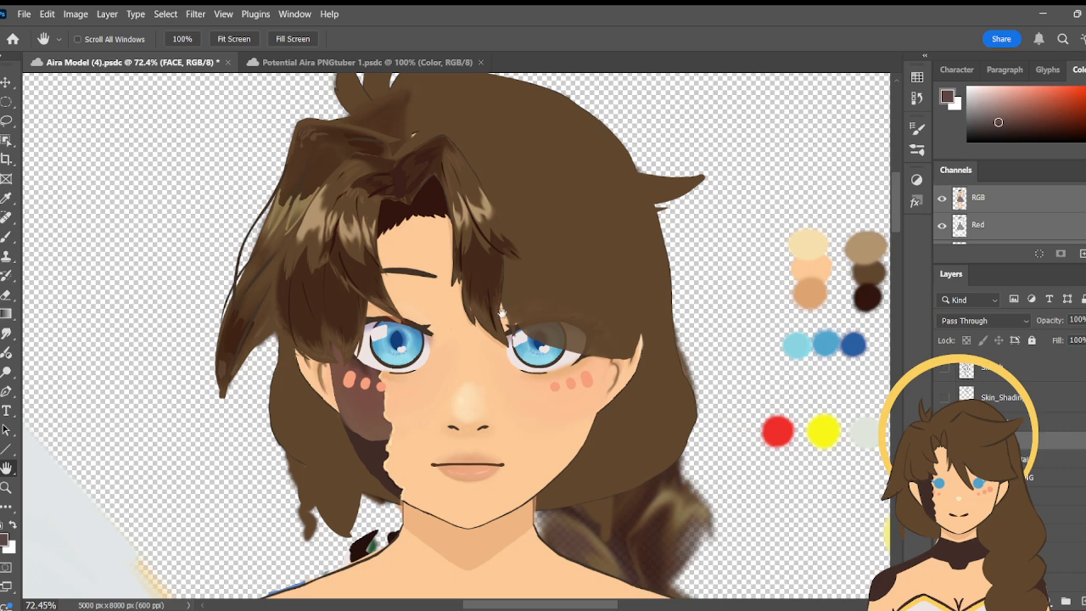
{"action": "left_click_drag", "start_coordinate": [587, 267], "coordinate": [576, 306]}
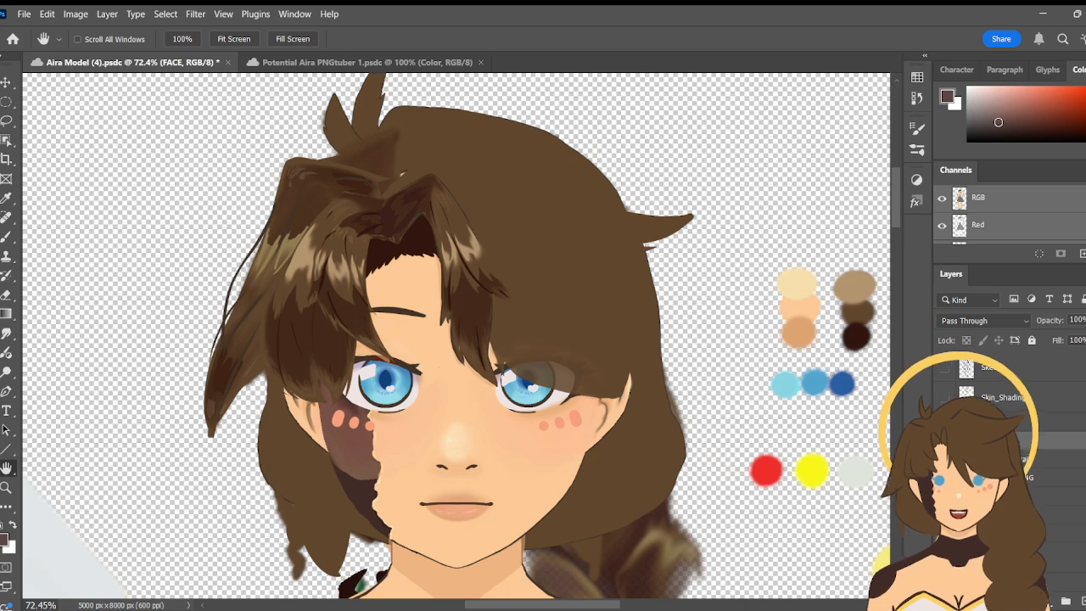
- Hide the flat back hair and the rough colour painting behind the head
{"action": "left_click", "coordinate": [945, 477]}
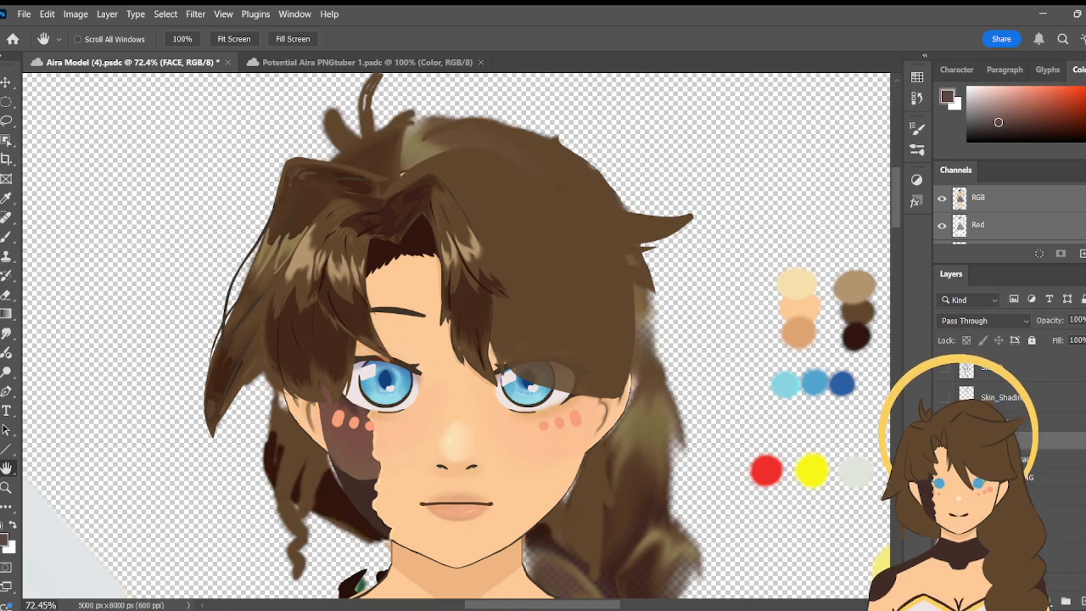
{"action": "scroll", "coordinate": [1010, 441], "scroll_direction": "down", "scroll_amount": 5}
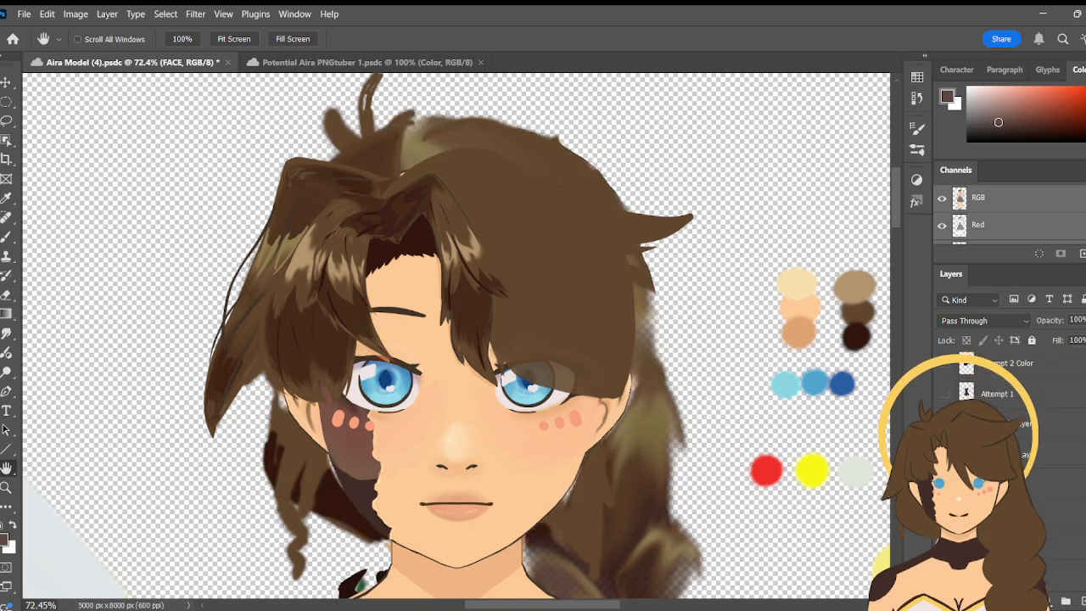
{"action": "left_click", "coordinate": [945, 485]}
{"action": "scroll", "coordinate": [1057, 490], "scroll_direction": "up", "scroll_amount": 5}
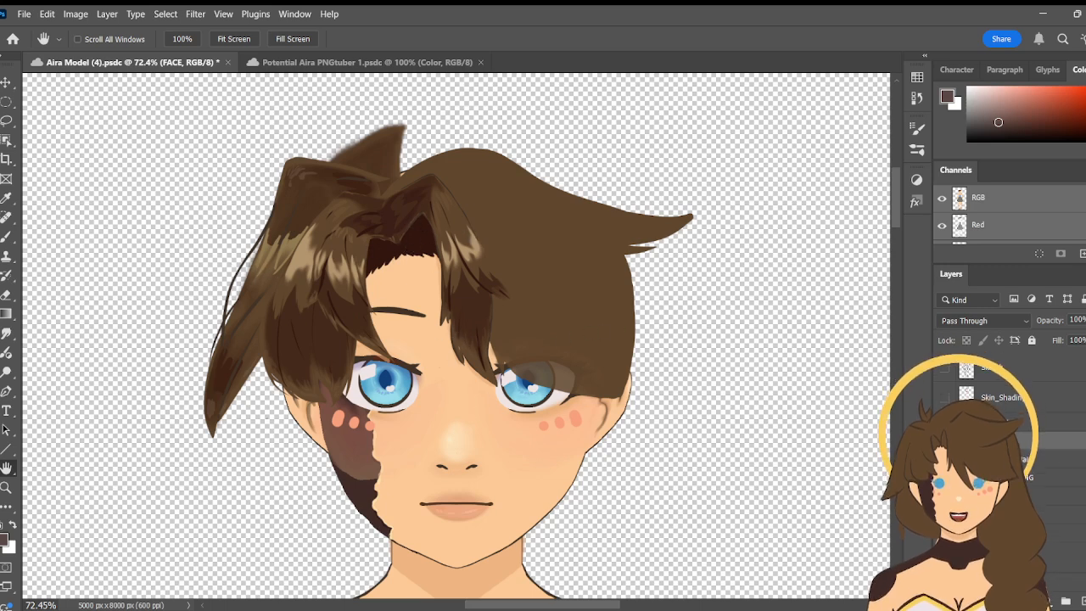
{"action": "scroll", "coordinate": [1010, 425], "scroll_direction": "down", "scroll_amount": 5}
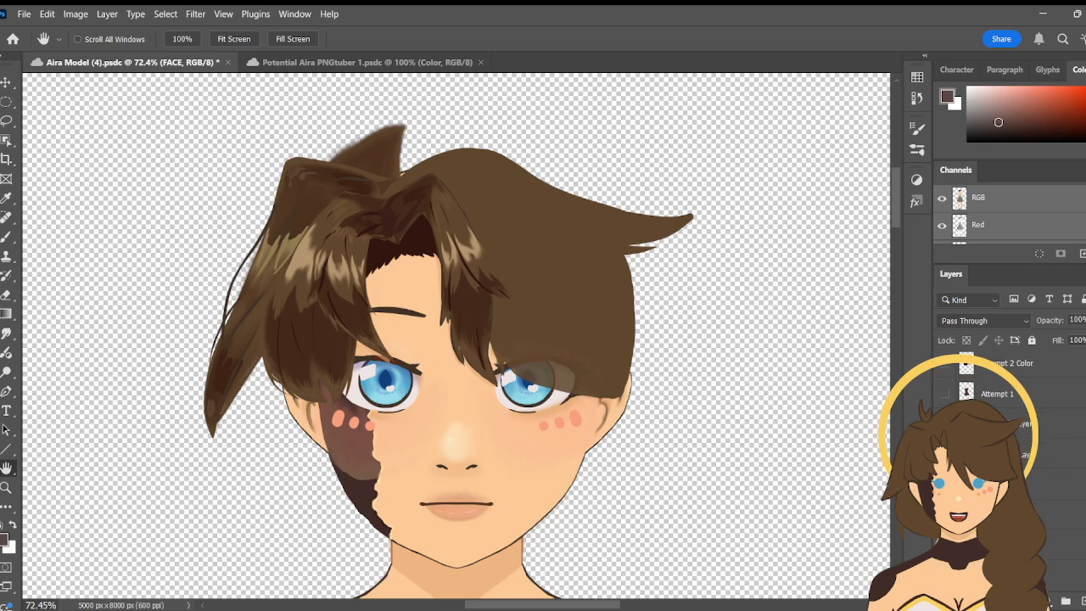
{"action": "scroll", "coordinate": [1010, 425], "scroll_direction": "up", "scroll_amount": 5}
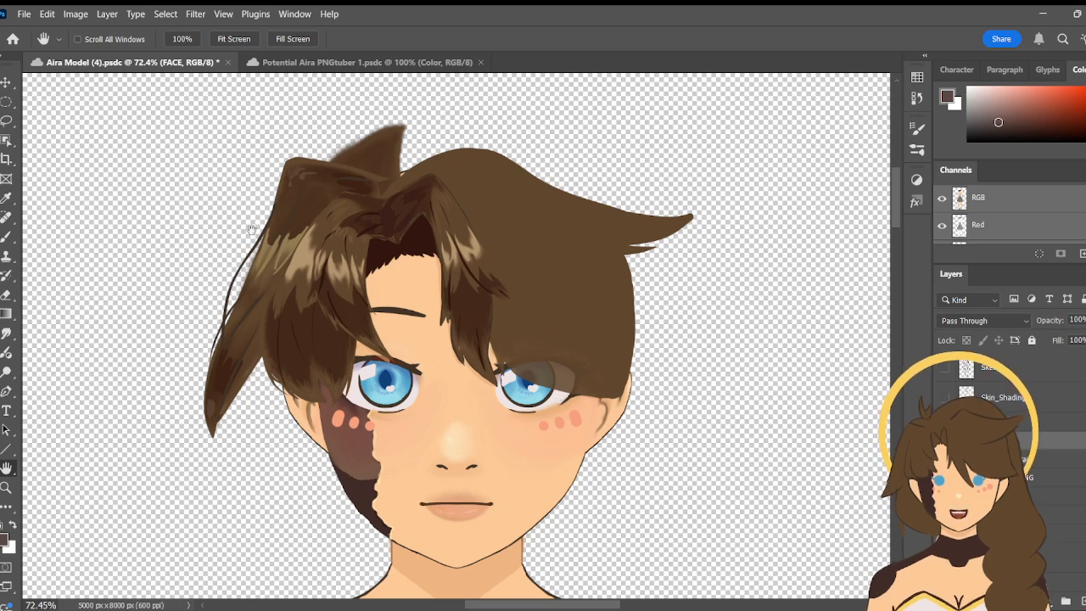
- Hide the front hair so the whole face, both ears and the bare head are exposed
{"action": "left_click_drag", "start_coordinate": [479, 392], "coordinate": [426, 304]}
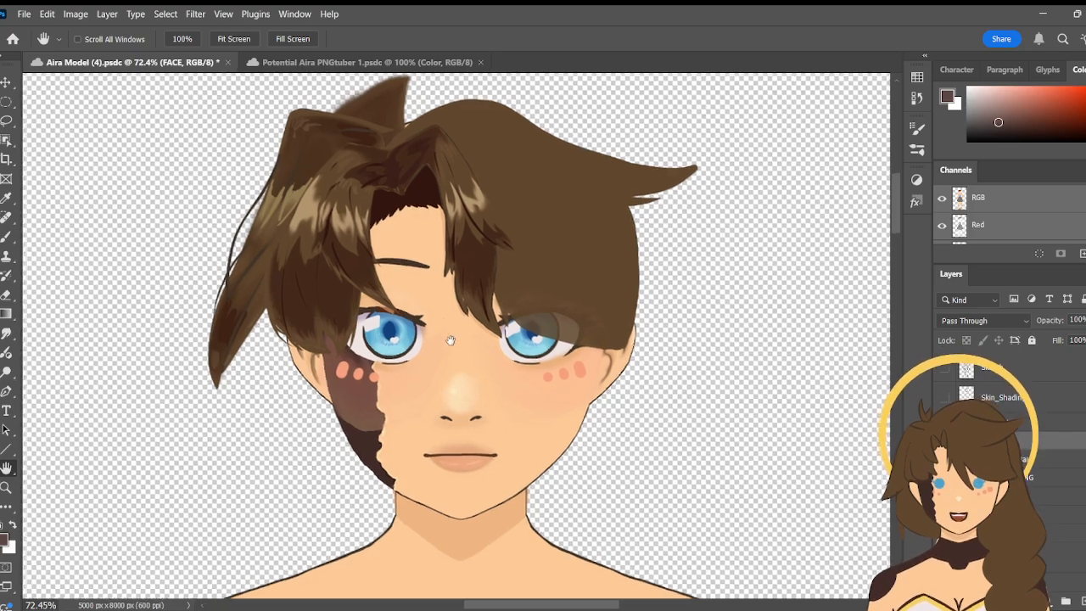
{"action": "left_click_drag", "start_coordinate": [461, 344], "coordinate": [481, 310]}
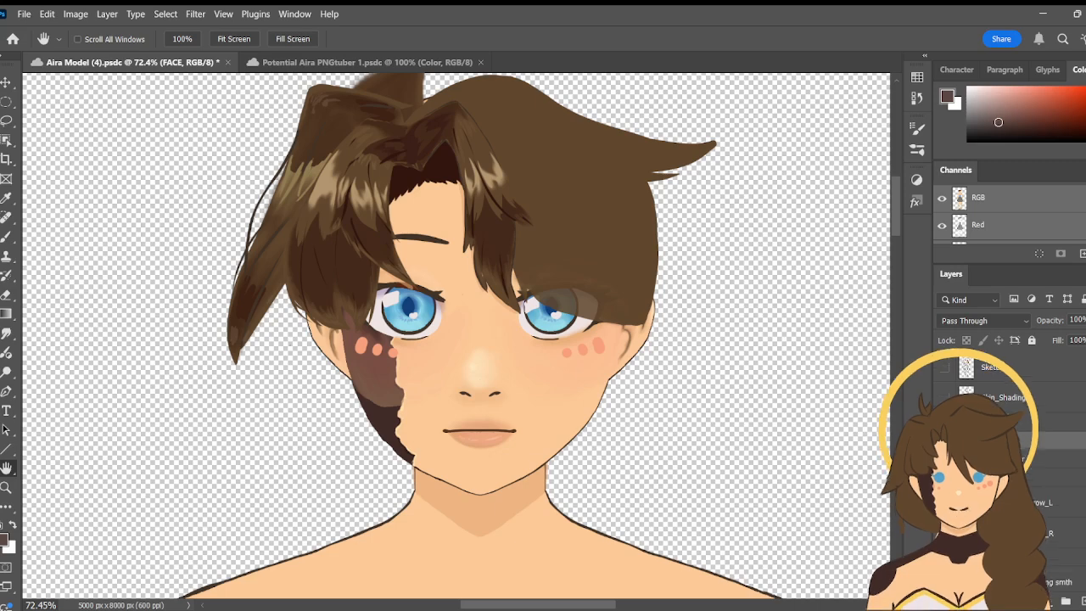
{"action": "left_click", "coordinate": [944, 422]}
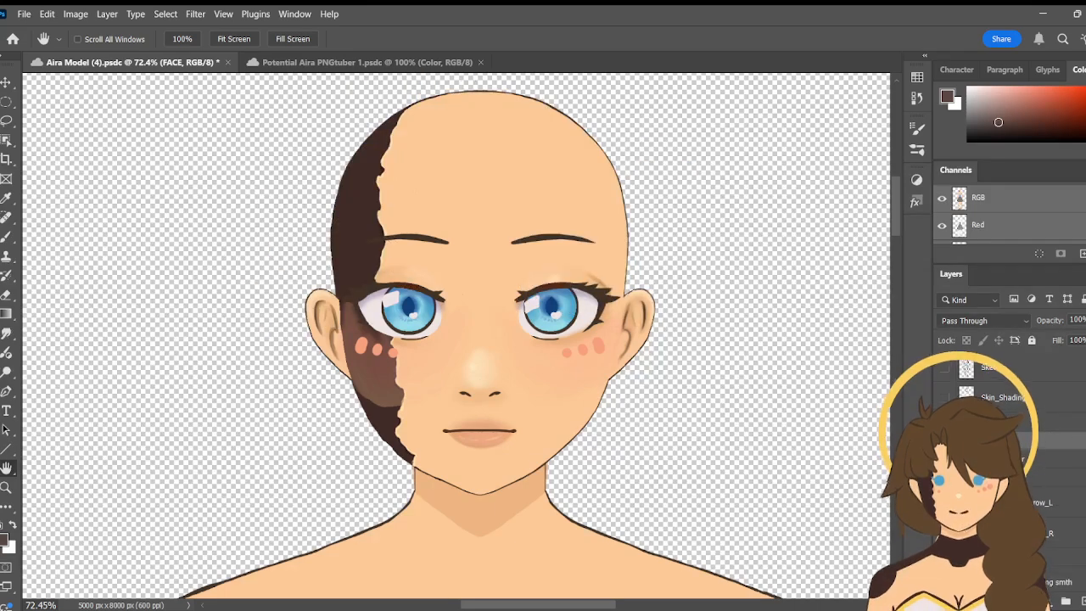
- Examine the layers inside the Eyes group, from the eyebrows and Eye_L parts through the right eye's lashes, pupil and eye white
{"action": "scroll", "coordinate": [1010, 467], "scroll_direction": "down", "scroll_amount": 3}
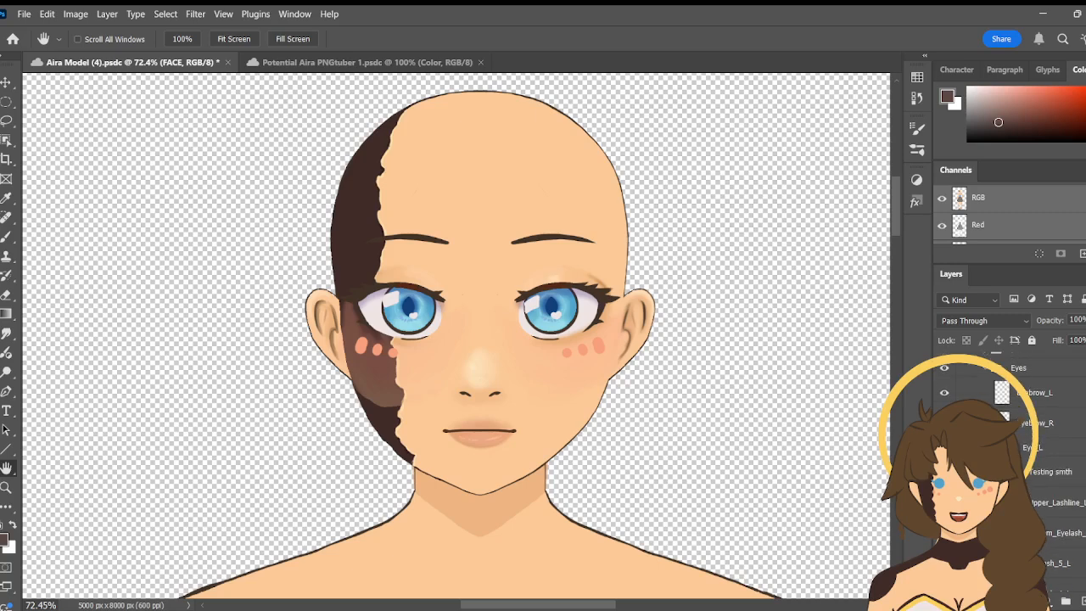
{"action": "scroll", "coordinate": [1009, 466], "scroll_direction": "down", "scroll_amount": 1}
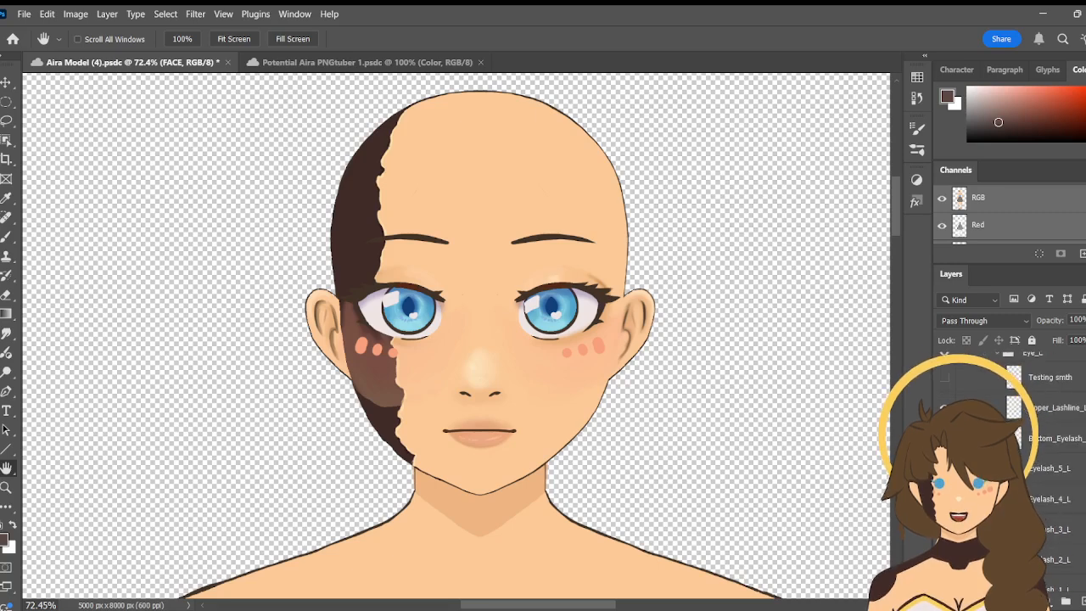
{"action": "scroll", "coordinate": [1010, 467], "scroll_direction": "down", "scroll_amount": 10}
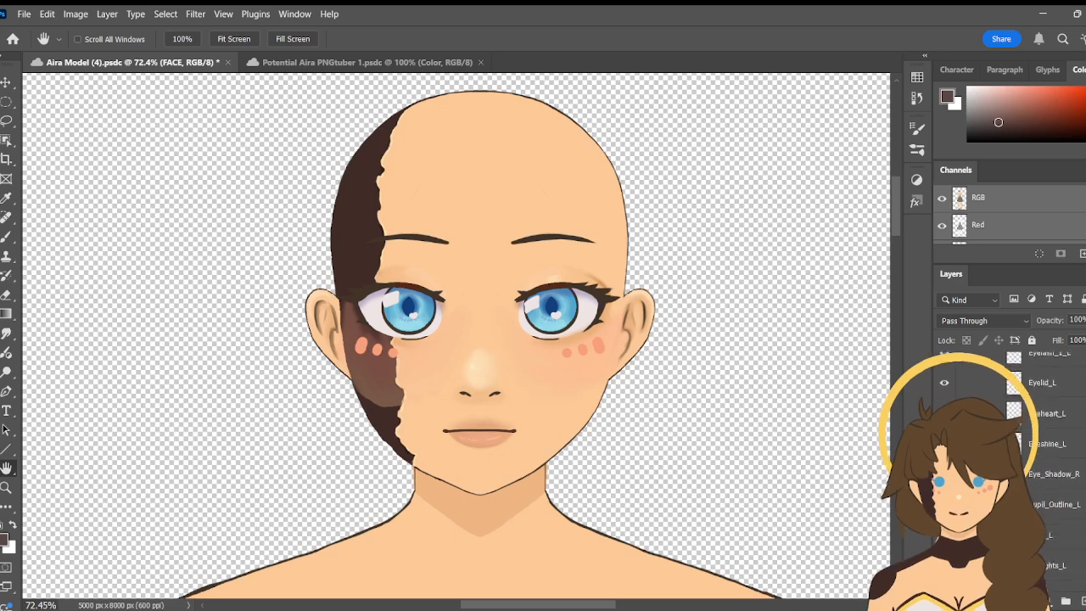
{"action": "scroll", "coordinate": [1010, 467], "scroll_direction": "down", "scroll_amount": 3}
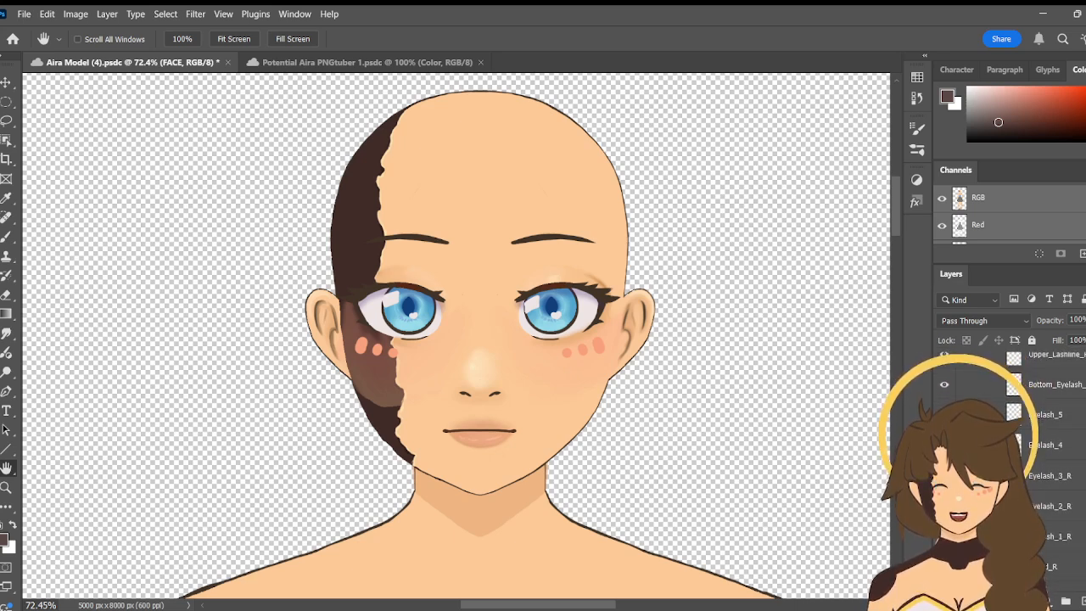
{"action": "scroll", "coordinate": [1010, 467], "scroll_direction": "down", "scroll_amount": 1}
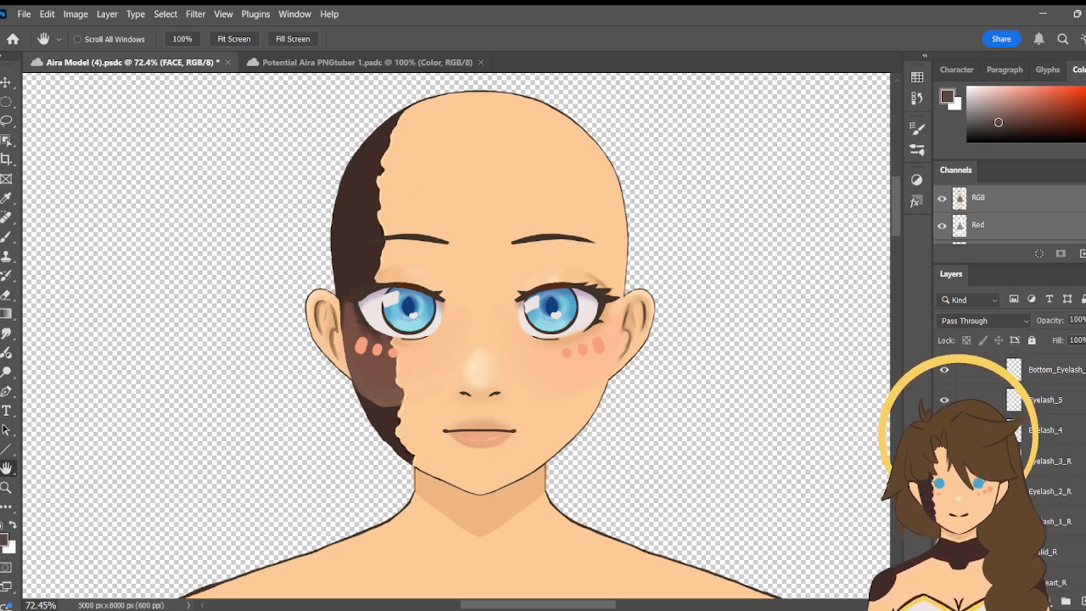
{"action": "scroll", "coordinate": [1048, 475], "scroll_direction": "down", "scroll_amount": 3}
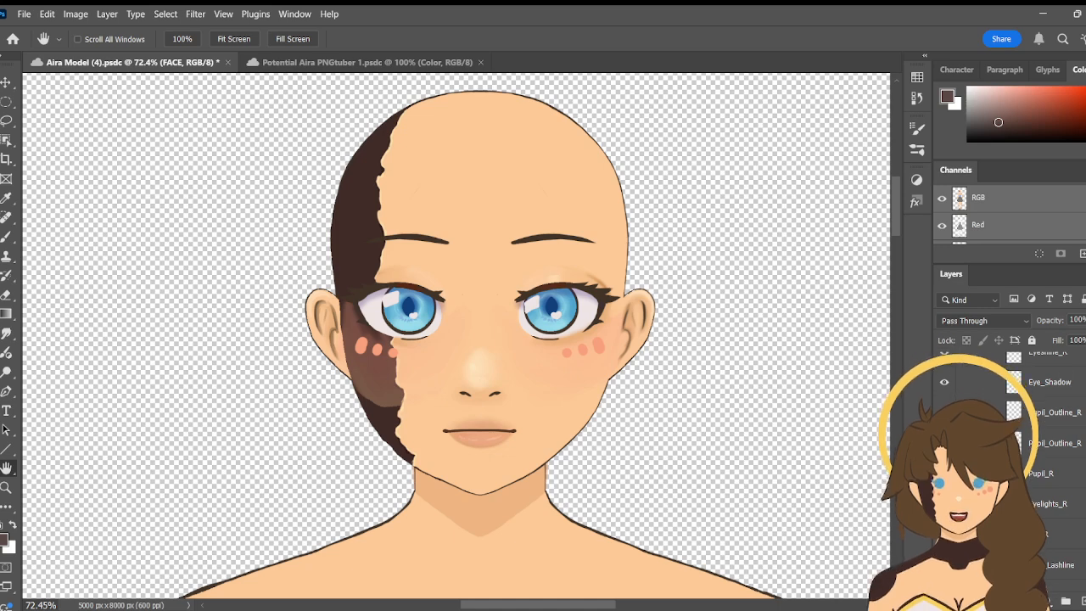
{"action": "scroll", "coordinate": [1052, 475], "scroll_direction": "up", "scroll_amount": 1}
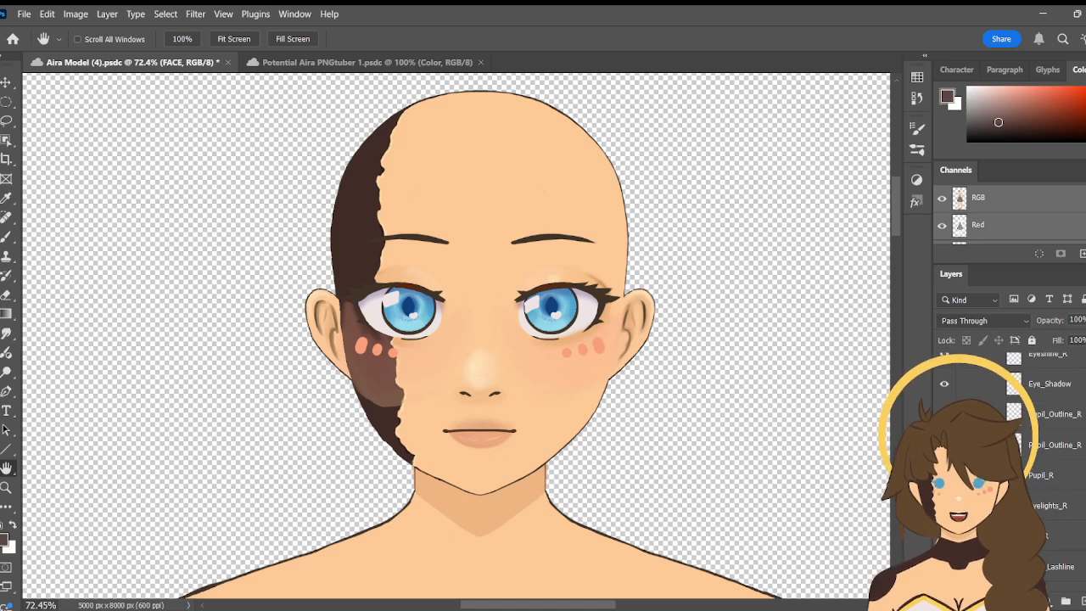
{"action": "scroll", "coordinate": [1010, 475], "scroll_direction": "down", "scroll_amount": 2}
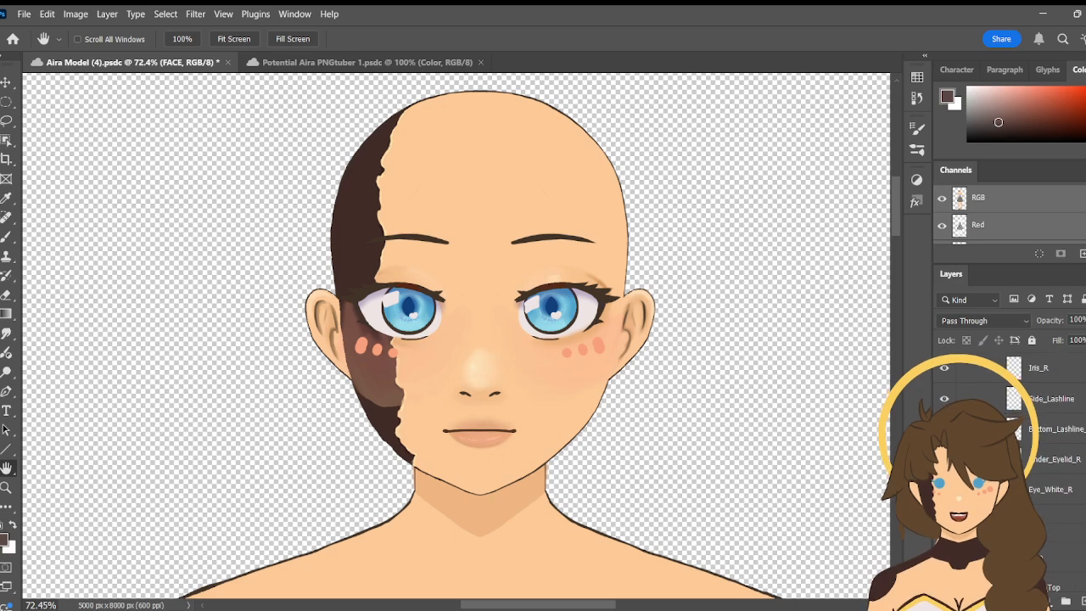
{"action": "scroll", "coordinate": [1053, 475], "scroll_direction": "down", "scroll_amount": 1}
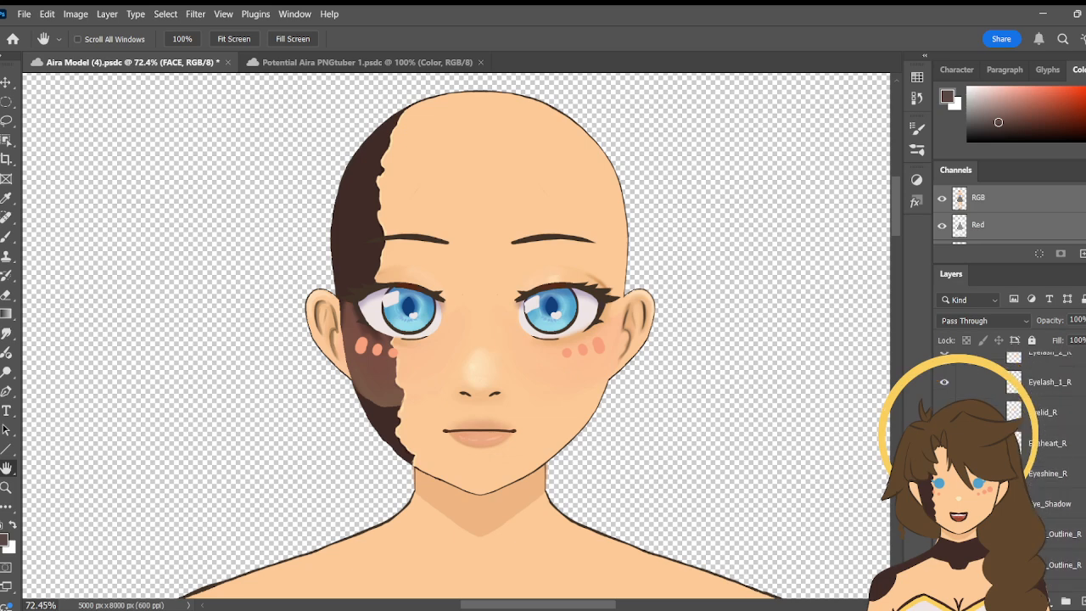
{"action": "scroll", "coordinate": [1010, 467], "scroll_direction": "up", "scroll_amount": 1}
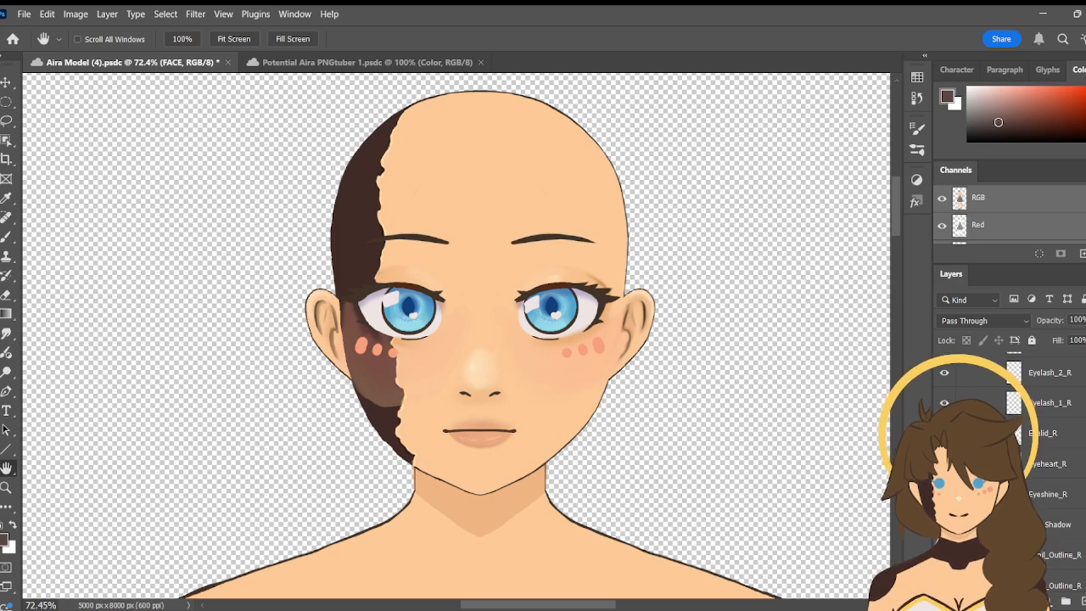
{"action": "scroll", "coordinate": [1010, 467], "scroll_direction": "down", "scroll_amount": 3}
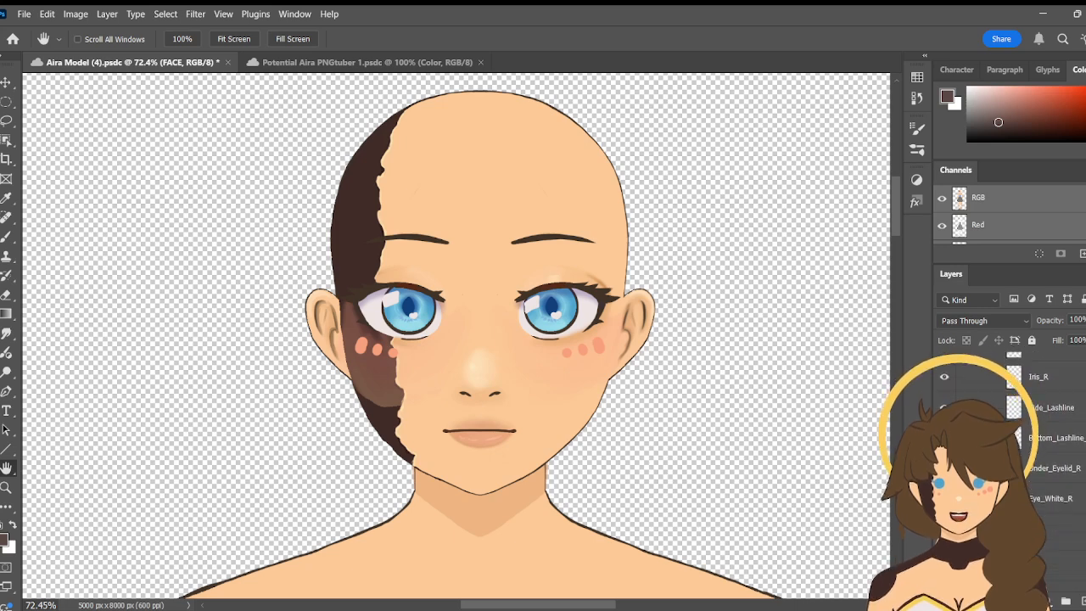
{"action": "scroll", "coordinate": [1010, 467], "scroll_direction": "up", "scroll_amount": 3}
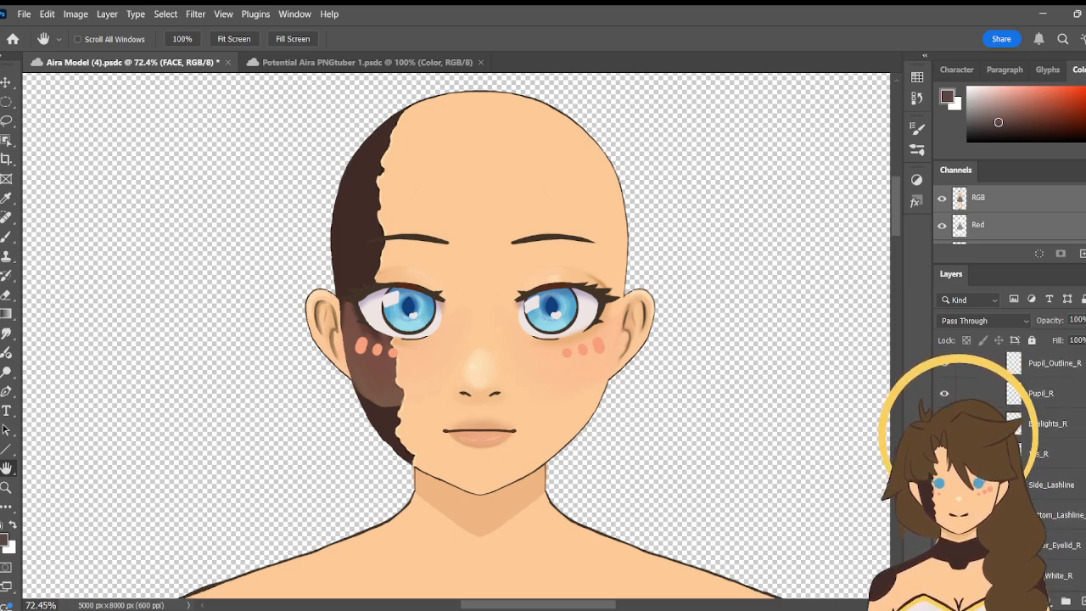
{"action": "scroll", "coordinate": [1010, 467], "scroll_direction": "up", "scroll_amount": 1}
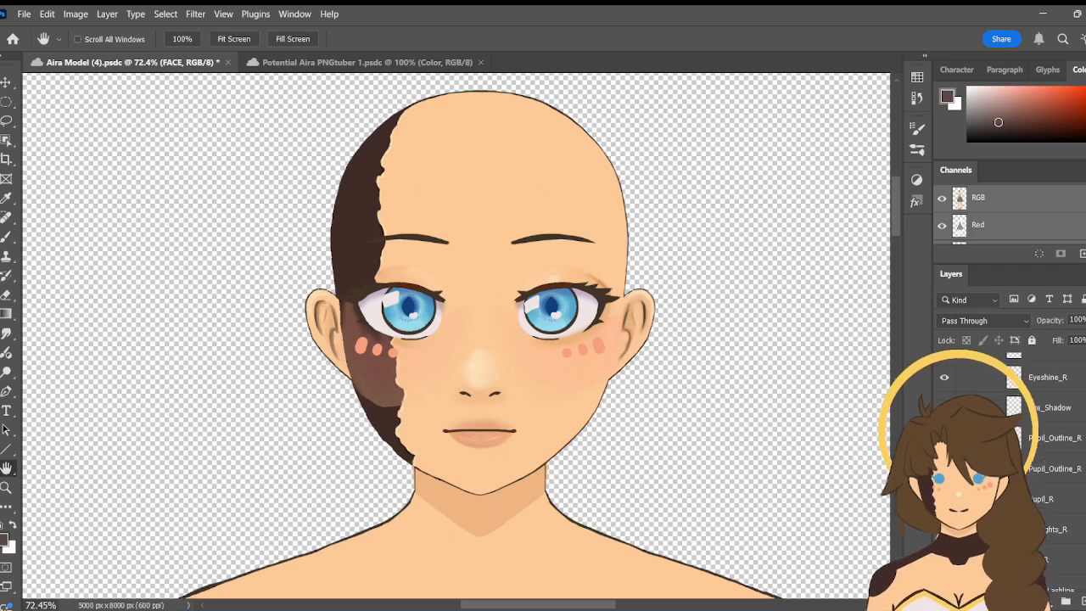
{"action": "scroll", "coordinate": [1010, 467], "scroll_direction": "up", "scroll_amount": 1}
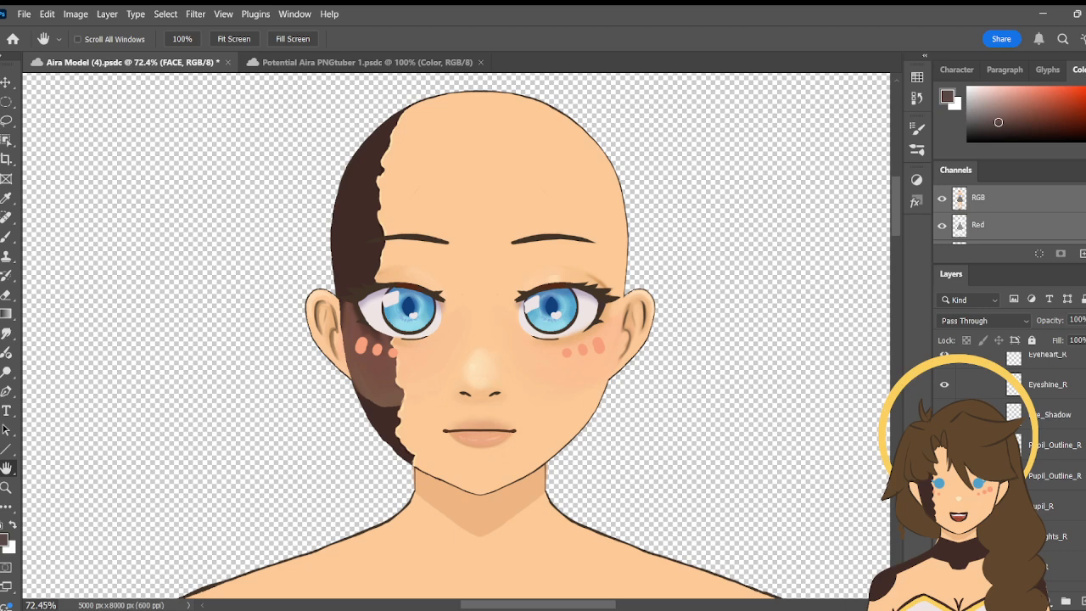
{"action": "scroll", "coordinate": [1010, 467], "scroll_direction": "down", "scroll_amount": 3}
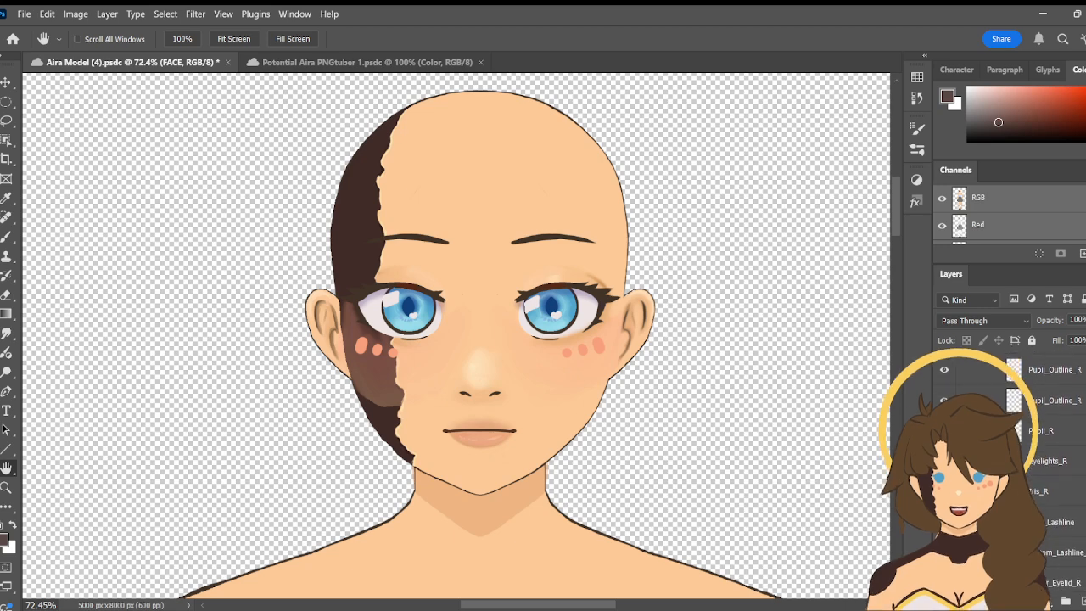
{"action": "scroll", "coordinate": [1010, 467], "scroll_direction": "down", "scroll_amount": 2}
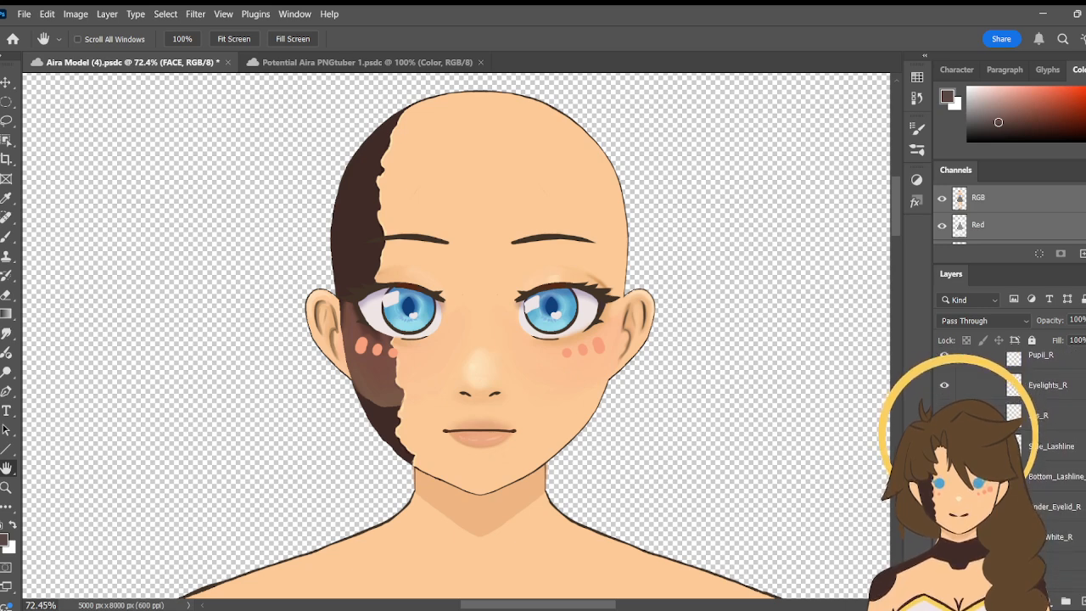
- Select the Side_Lashline layer and activate the Brush tool with the eye on the dark face patch at 200% zoom
{"action": "left_click", "coordinate": [945, 447]}
{"action": "left_click", "coordinate": [1051, 446]}
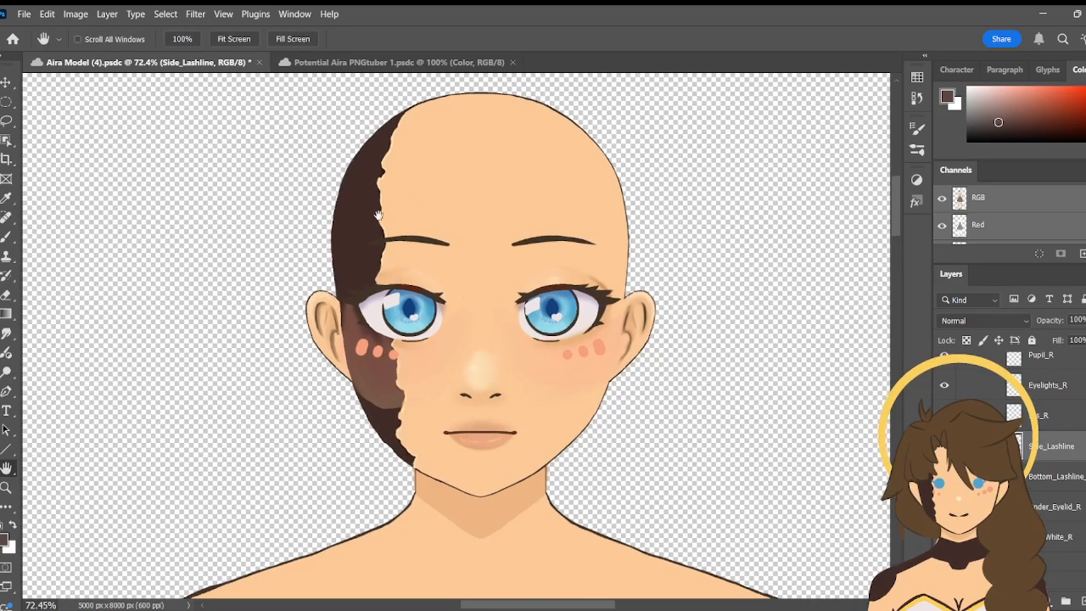
{"action": "key", "text": "z"}
{"action": "left_click", "coordinate": [374, 323]}
{"action": "left_click", "coordinate": [375, 324]}
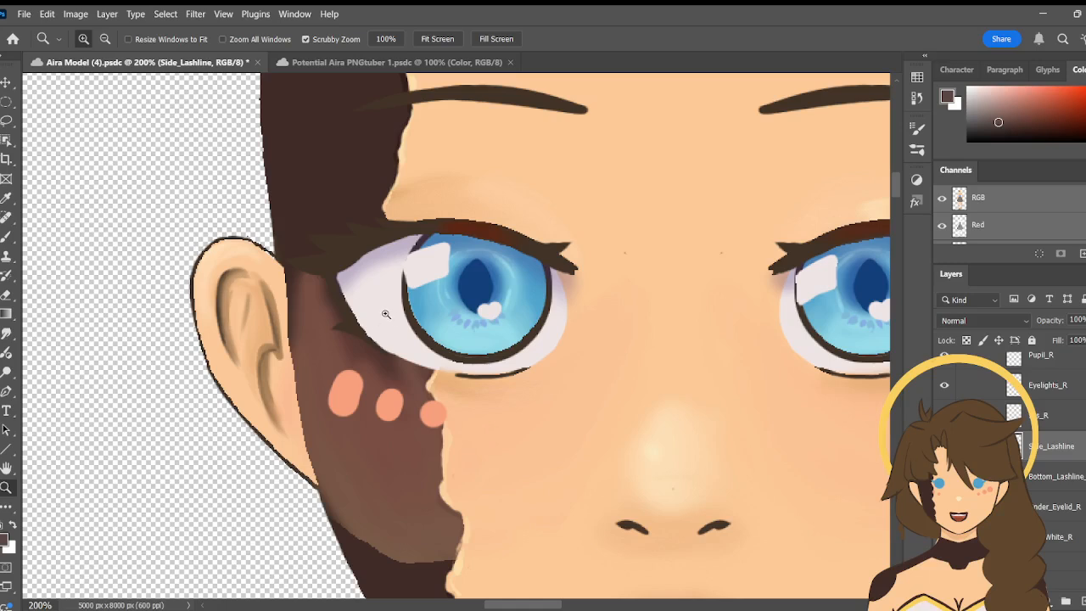
{"action": "key", "text": "b"}
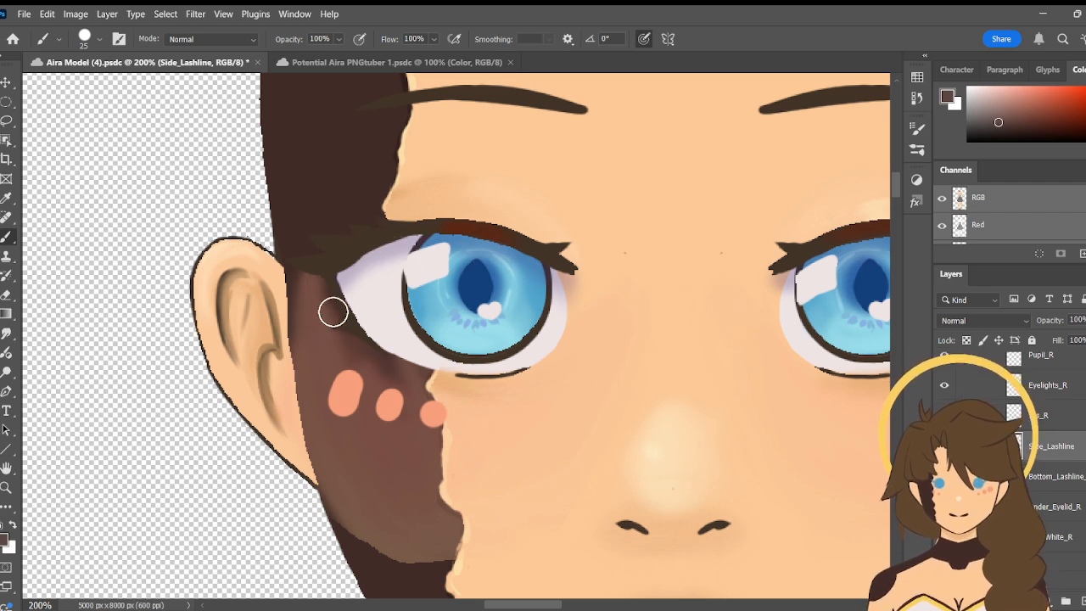
- Sample the dark brown of the upper lashes as the foreground colour and return to the Brush tool
{"action": "left_click", "coordinate": [5, 201]}
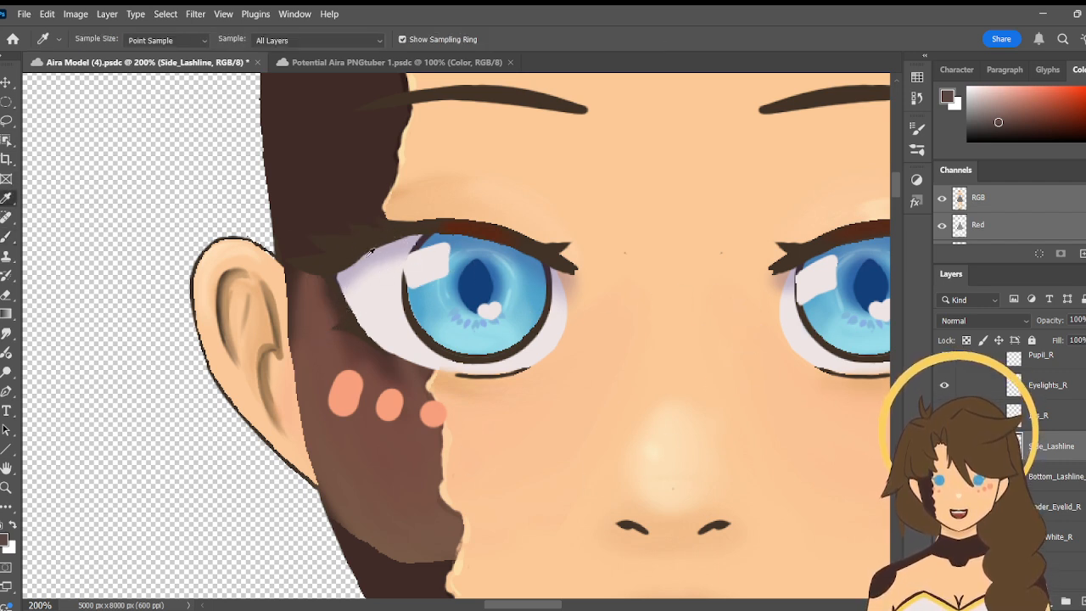
{"action": "left_click", "coordinate": [368, 252]}
{"action": "key", "text": "b"}
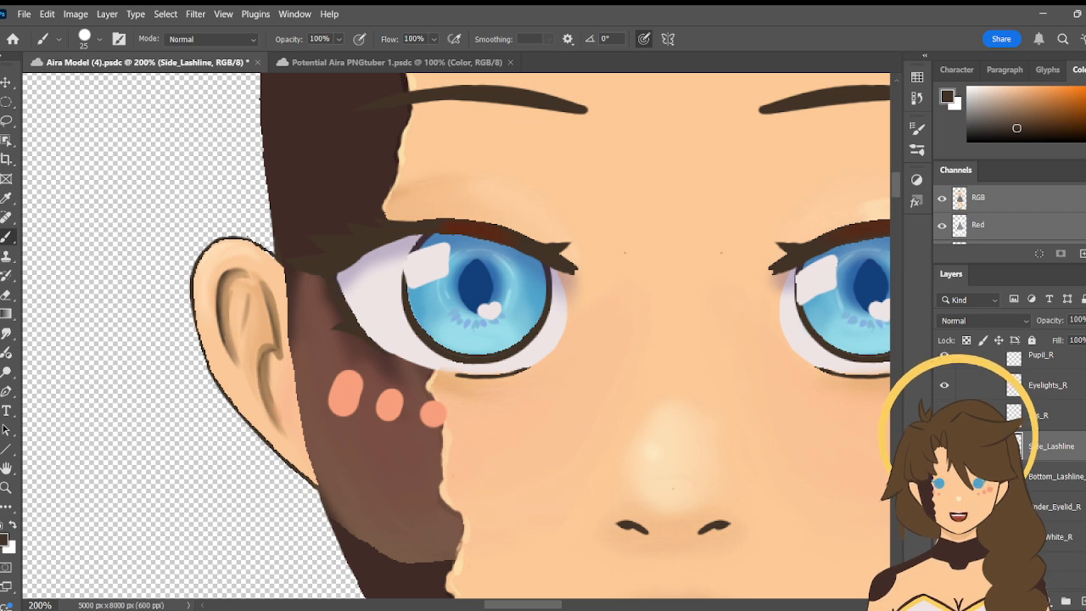
- Examine the Eye_R group's layers, from the upper lashline through the separate eyelashes to the eyelid and eye highlights
{"action": "scroll", "coordinate": [1010, 458], "scroll_direction": "up", "scroll_amount": 2}
{"action": "scroll", "coordinate": [1010, 459], "scroll_direction": "up", "scroll_amount": 1}
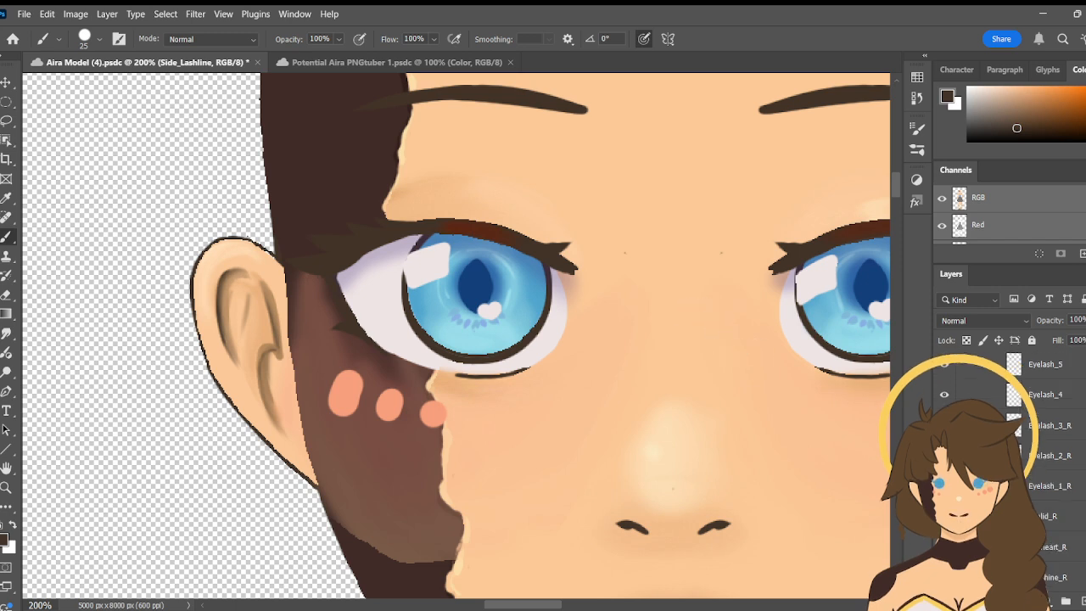
{"action": "scroll", "coordinate": [1009, 459], "scroll_direction": "up", "scroll_amount": 3}
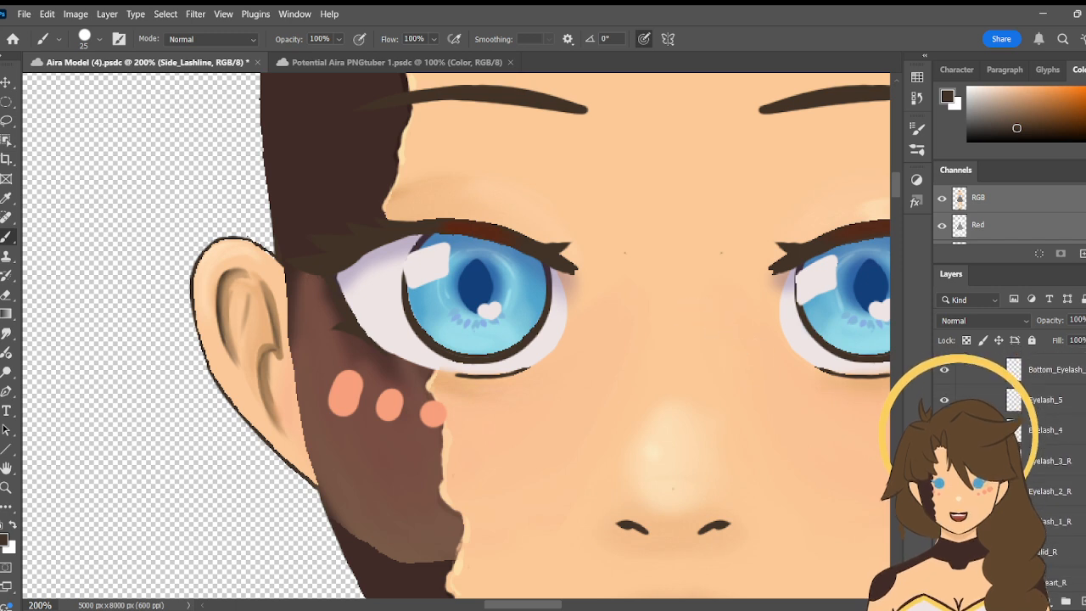
{"action": "scroll", "coordinate": [1010, 458], "scroll_direction": "down", "scroll_amount": 1}
{"action": "scroll", "coordinate": [1010, 458], "scroll_direction": "up", "scroll_amount": 3}
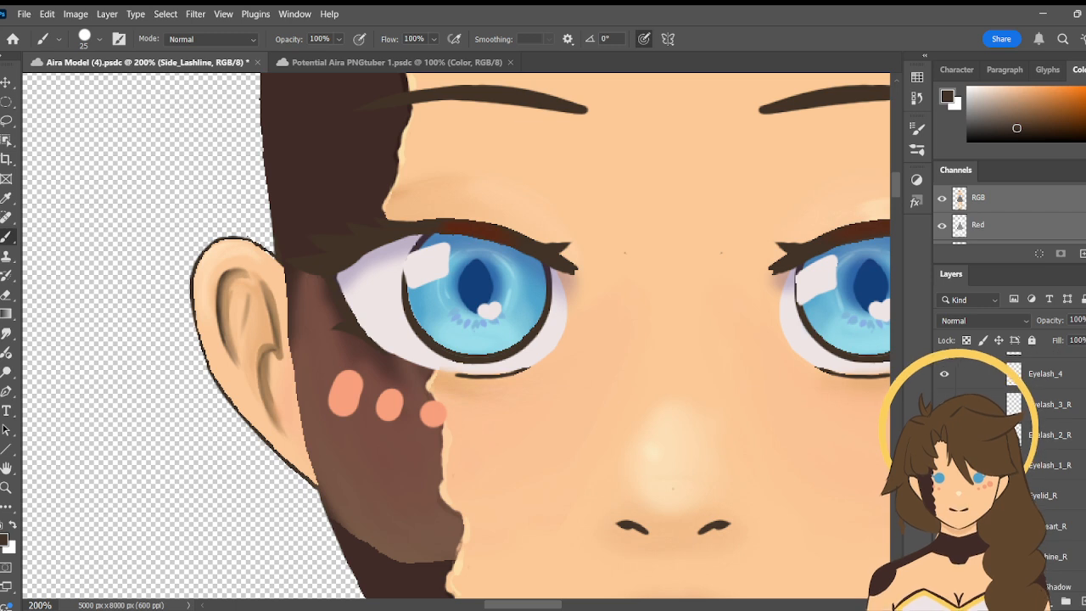
{"action": "scroll", "coordinate": [1010, 459], "scroll_direction": "down", "scroll_amount": 1}
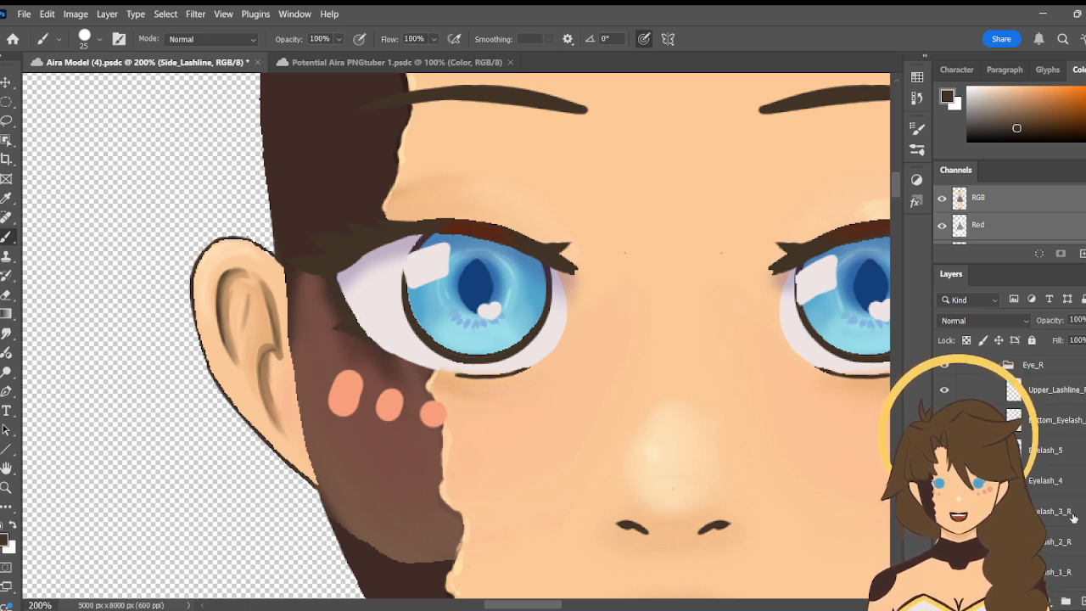
{"action": "scroll", "coordinate": [1048, 475], "scroll_direction": "up", "scroll_amount": 1}
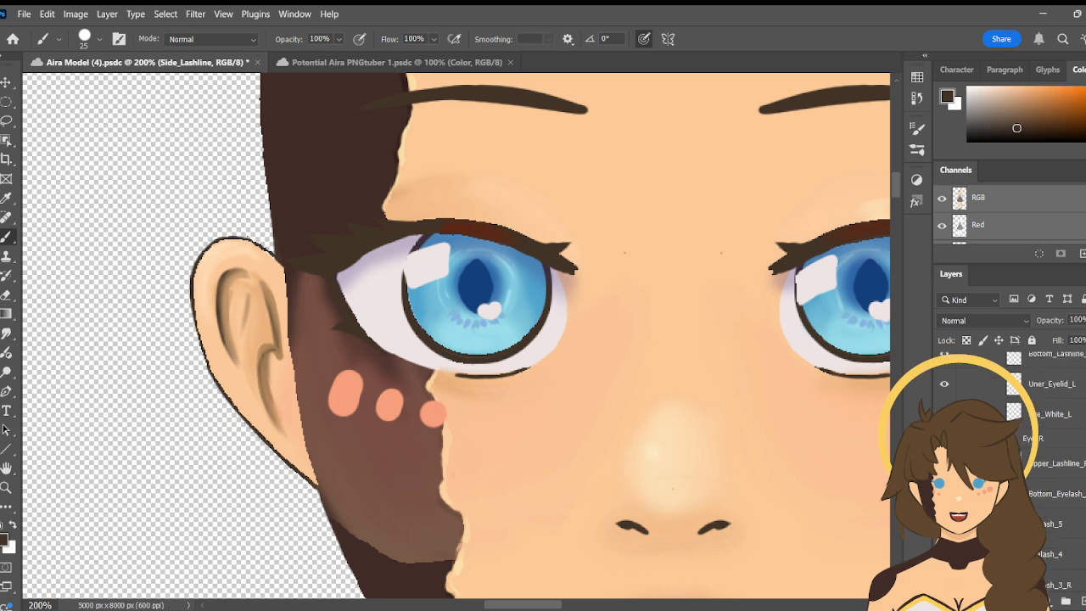
{"action": "scroll", "coordinate": [1048, 475], "scroll_direction": "up", "scroll_amount": 1}
{"action": "scroll", "coordinate": [1048, 475], "scroll_direction": "down", "scroll_amount": 2}
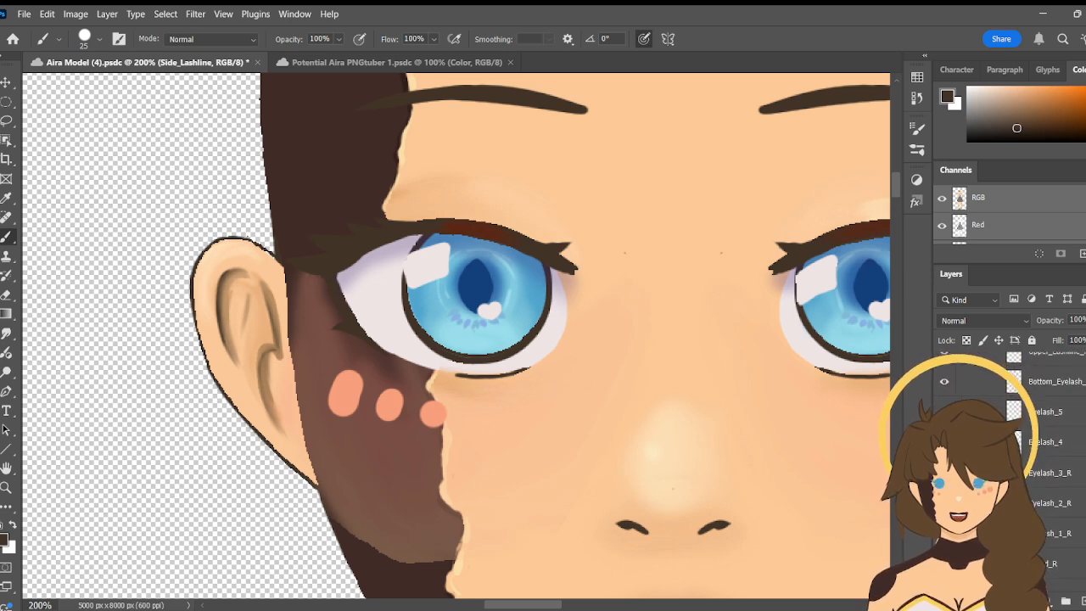
- Hide the Upper_Lashline_R layer and Eyelash layers 1 to 5 in the Eye_R group
{"action": "left_click", "coordinate": [944, 395]}
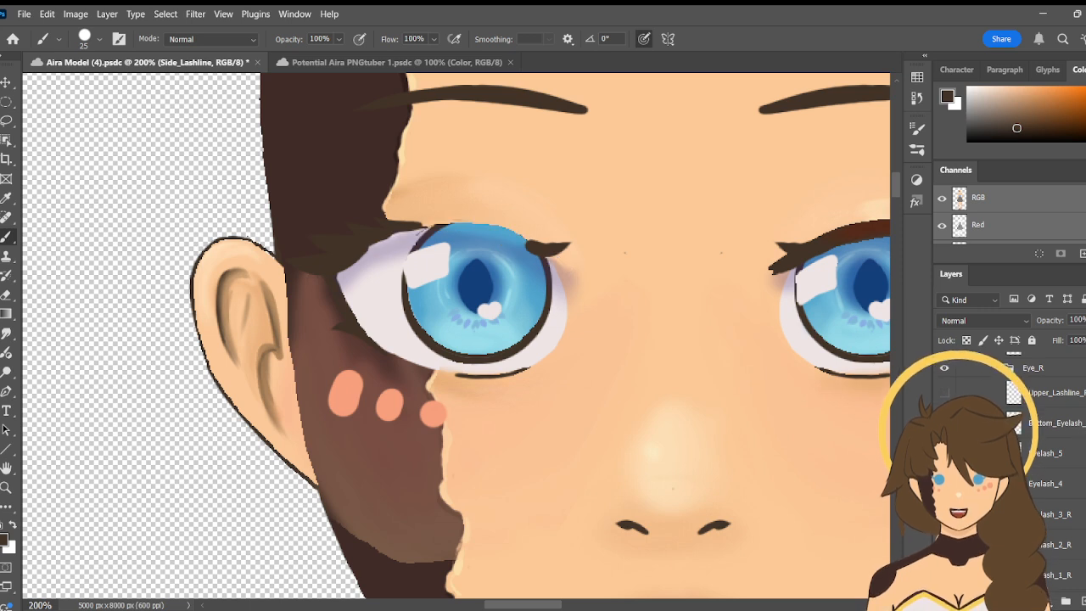
{"action": "left_click_drag", "start_coordinate": [945, 454], "coordinate": [945, 484]}
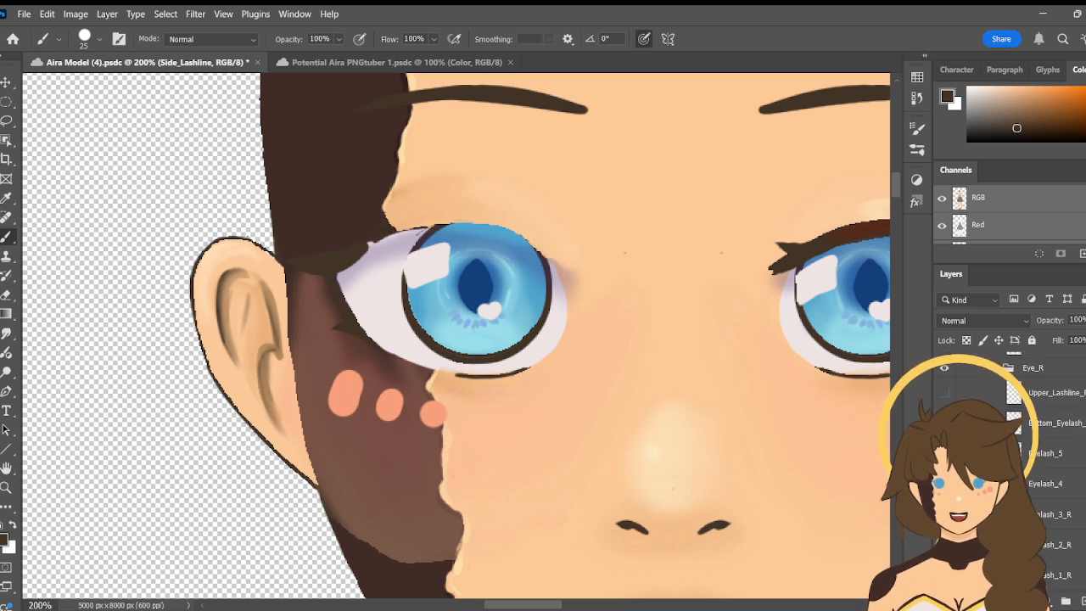
{"action": "scroll", "coordinate": [1048, 476], "scroll_direction": "up", "scroll_amount": 1}
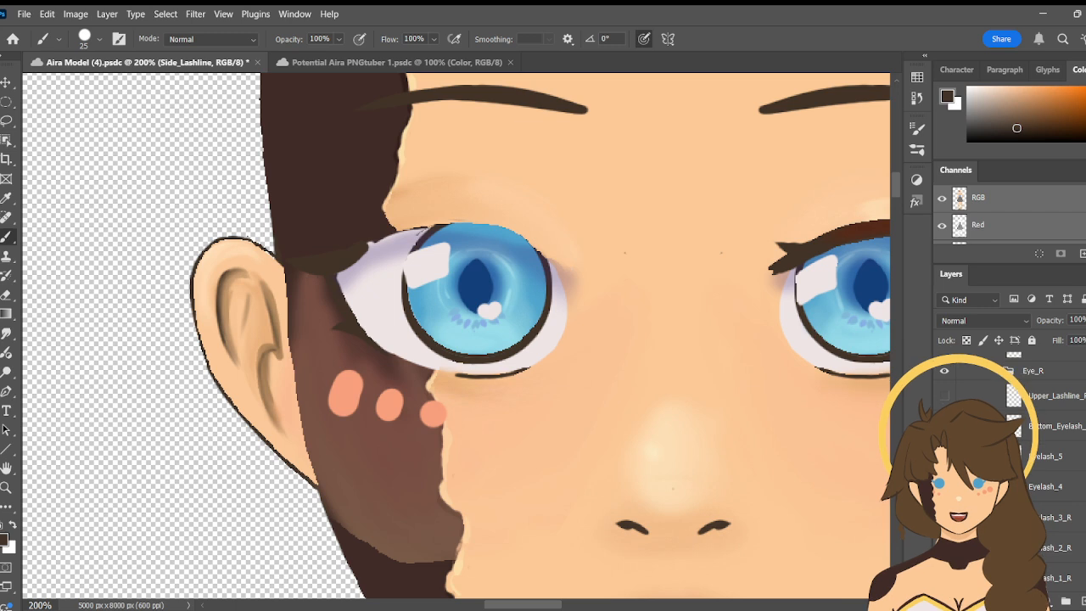
{"action": "scroll", "coordinate": [1048, 475], "scroll_direction": "down", "scroll_amount": 3}
{"action": "scroll", "coordinate": [1048, 476], "scroll_direction": "down", "scroll_amount": 1}
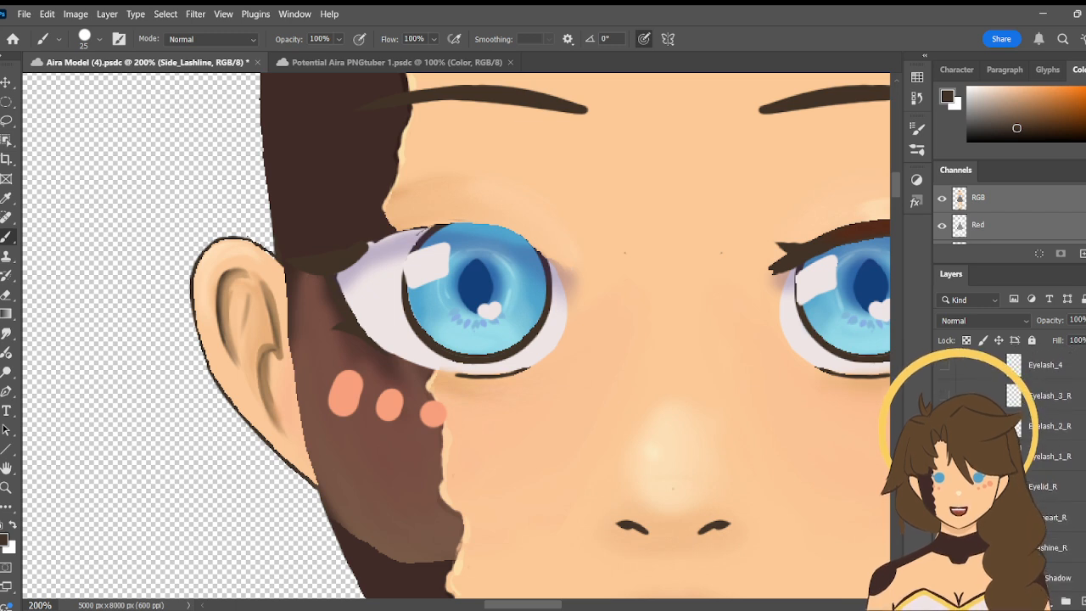
{"action": "left_click", "coordinate": [943, 426]}
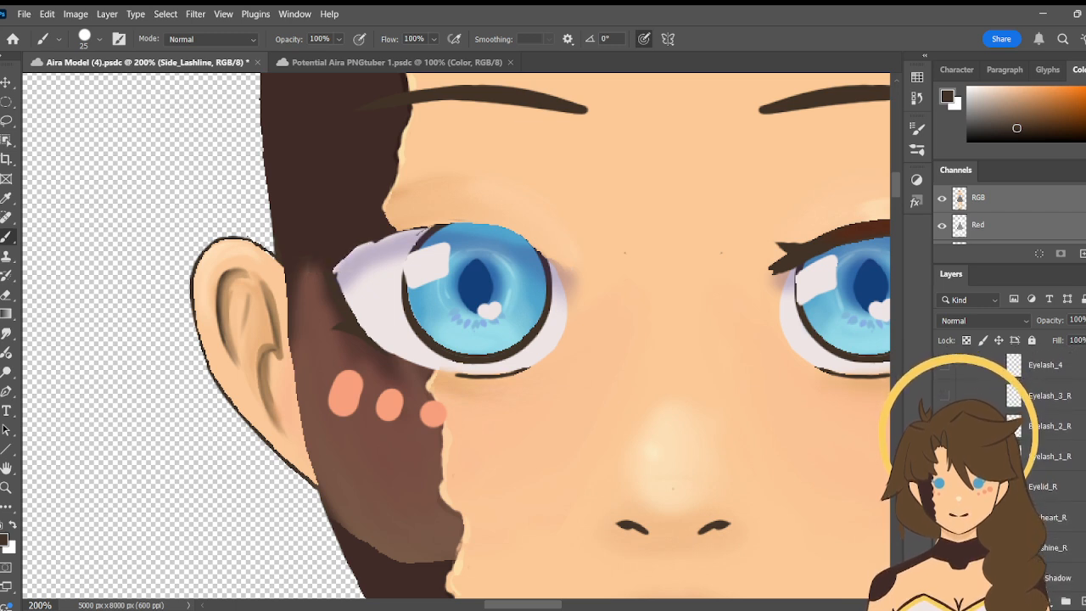
- Toggle the Eyelid_R, Eyeheart_R and Eyeshine_R layers off and on to check what each one contains
{"action": "left_click", "coordinate": [944, 486]}
{"action": "left_click", "coordinate": [944, 486]}
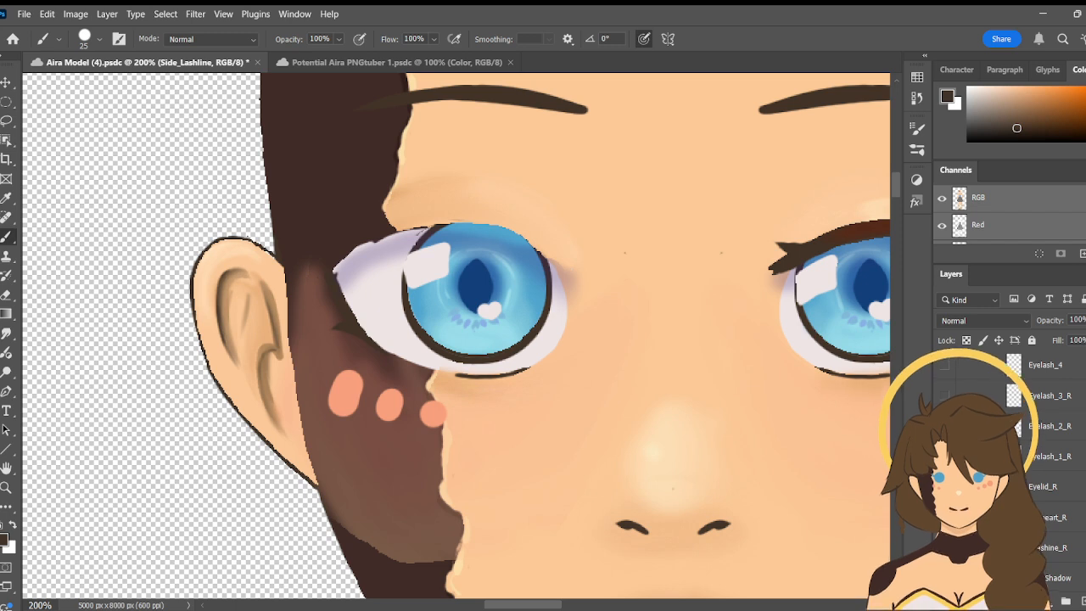
{"action": "left_click", "coordinate": [943, 517]}
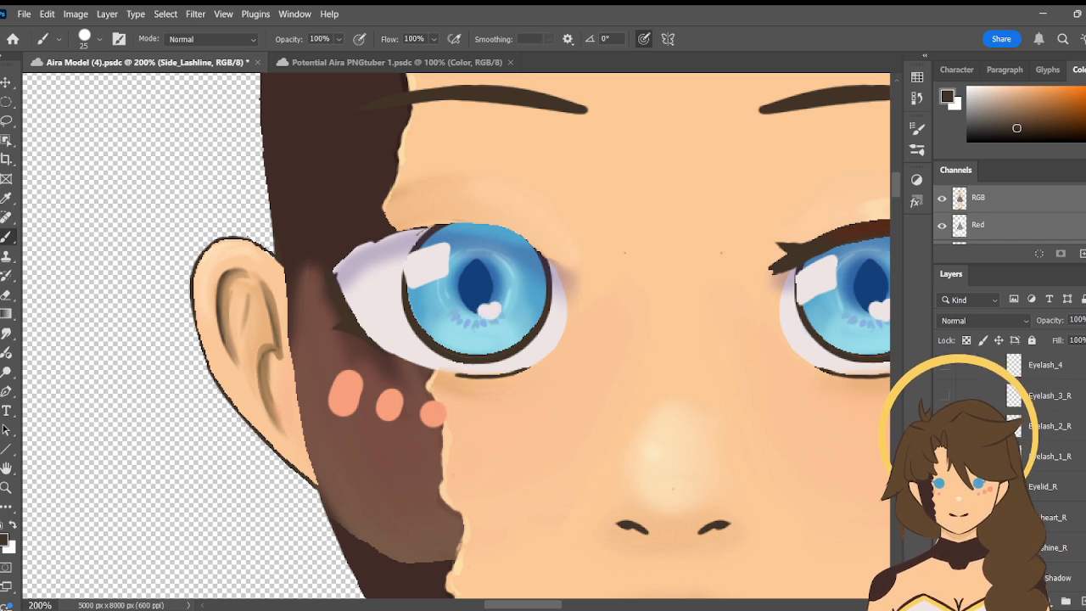
{"action": "left_click", "coordinate": [944, 548]}
{"action": "left_click", "coordinate": [943, 548]}
{"action": "scroll", "coordinate": [1010, 467], "scroll_direction": "down", "scroll_amount": 3}
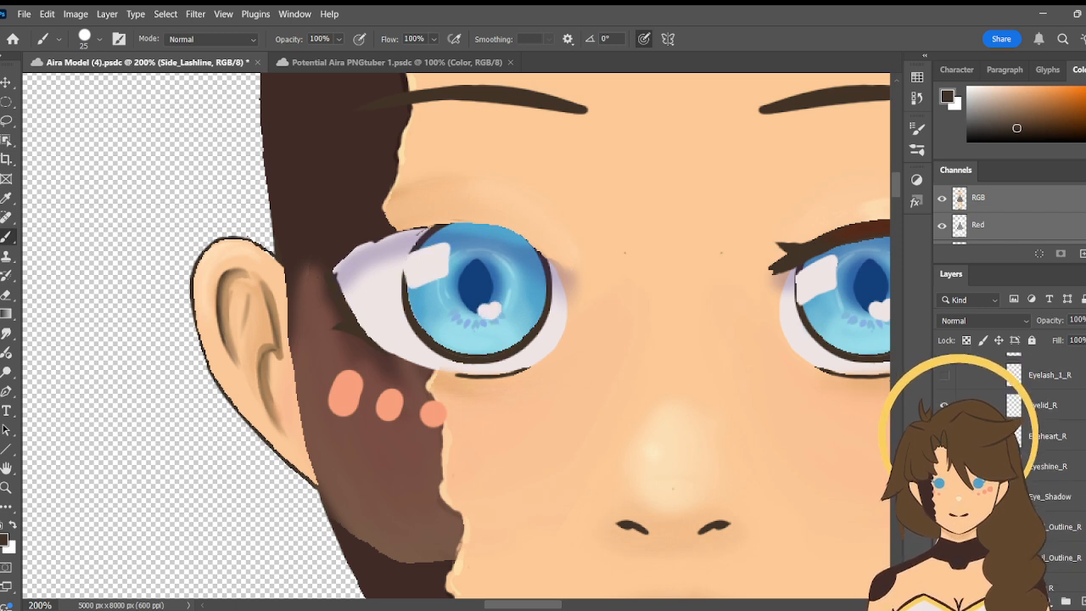
{"action": "scroll", "coordinate": [1010, 466], "scroll_direction": "down", "scroll_amount": 1}
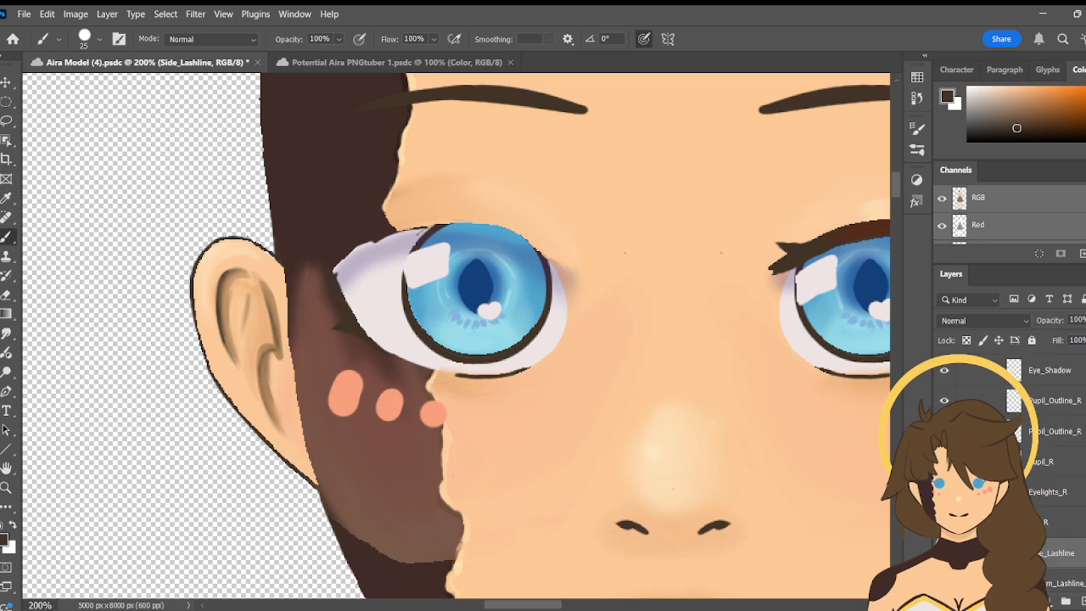
- Hide the right eye's bottom eyelash and try a brush stroke down the side lashline at the outer eye corner
{"action": "scroll", "coordinate": [1010, 467], "scroll_direction": "up", "scroll_amount": 2}
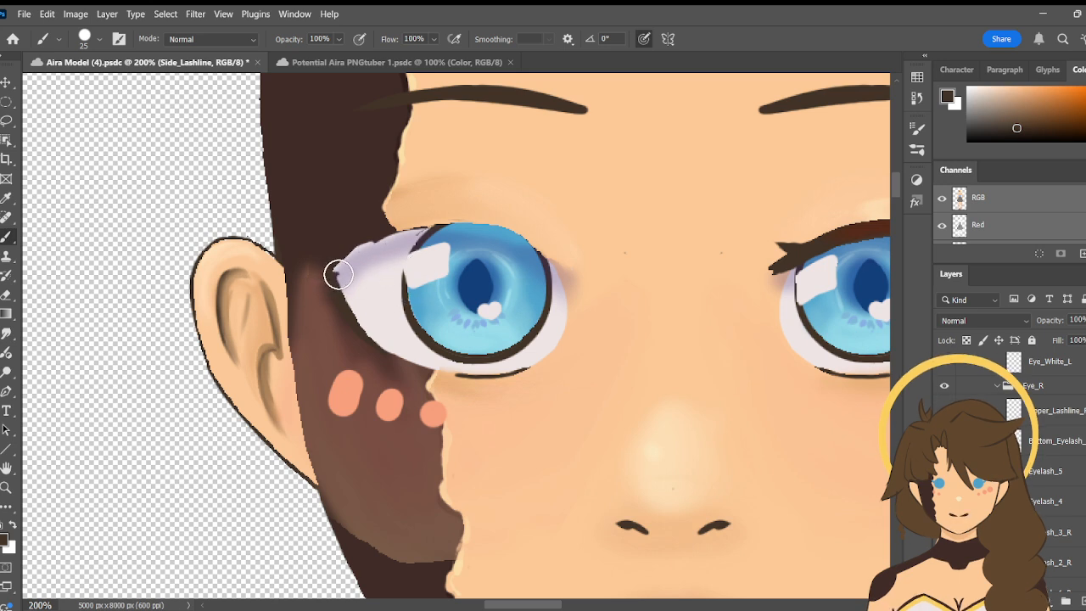
{"action": "left_click_drag", "start_coordinate": [337, 274], "coordinate": [344, 306]}
{"action": "key", "text": "ctrl+z"}
- Examine the order of the hidden lash layers above the eyelid, eye highlight and pupil layers in Eye_R
{"action": "scroll", "coordinate": [1044, 467], "scroll_direction": "down", "scroll_amount": 4}
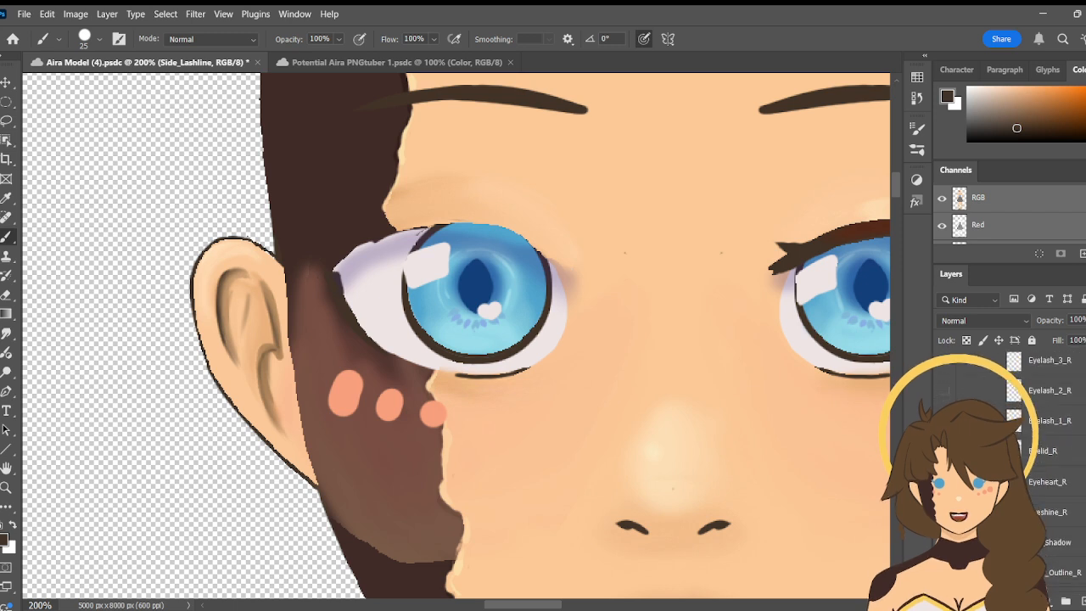
{"action": "scroll", "coordinate": [1044, 467], "scroll_direction": "down", "scroll_amount": 1}
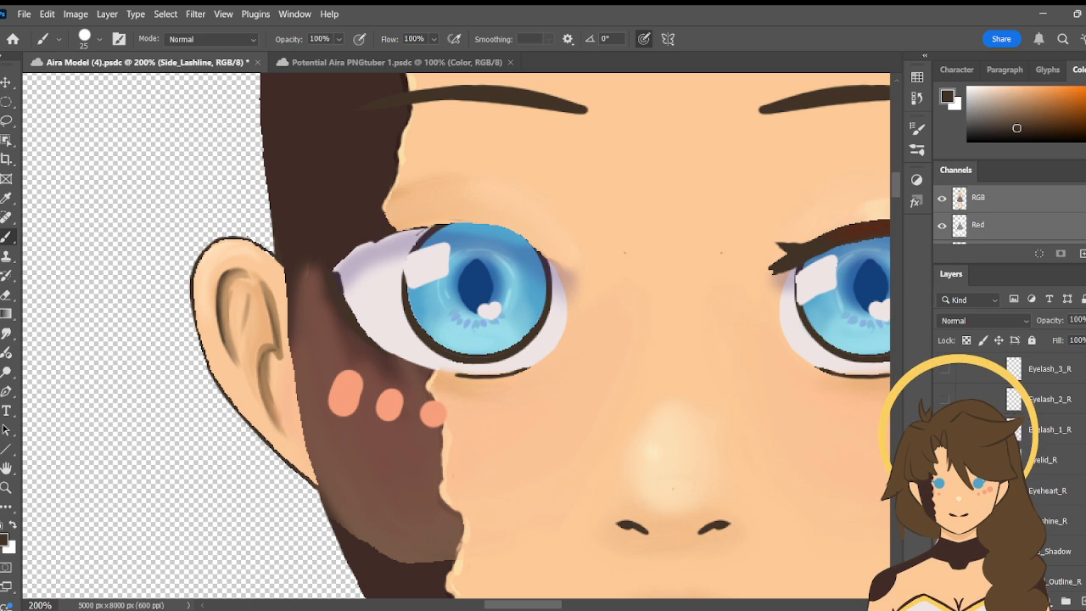
{"action": "scroll", "coordinate": [1044, 467], "scroll_direction": "up", "scroll_amount": 3}
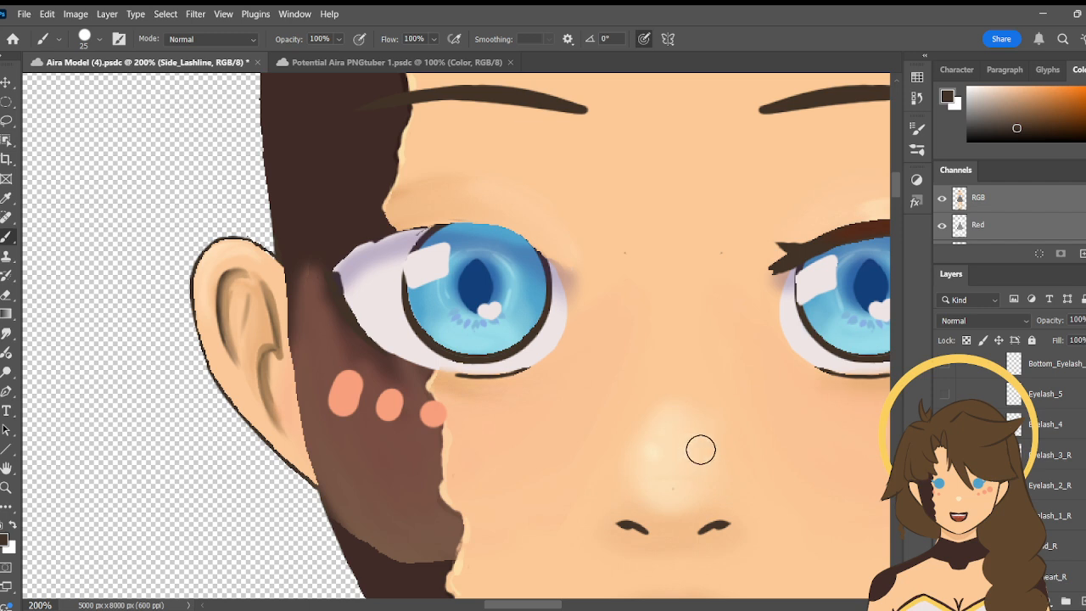
{"action": "scroll", "coordinate": [1044, 467], "scroll_direction": "down", "scroll_amount": 3}
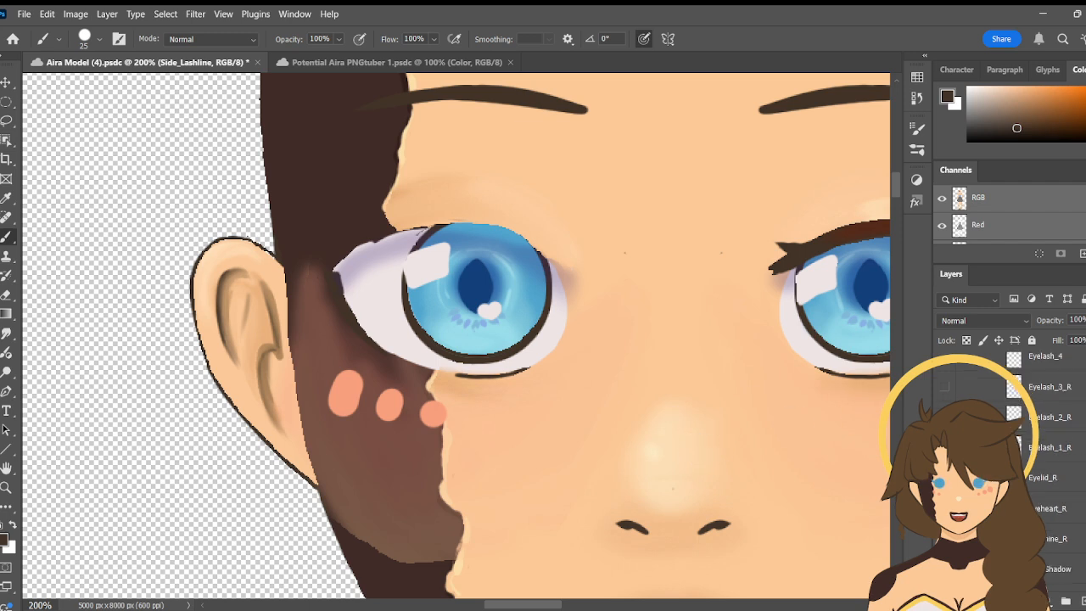
{"action": "scroll", "coordinate": [1044, 466], "scroll_direction": "up", "scroll_amount": 3}
{"action": "scroll", "coordinate": [1044, 466], "scroll_direction": "down", "scroll_amount": 2}
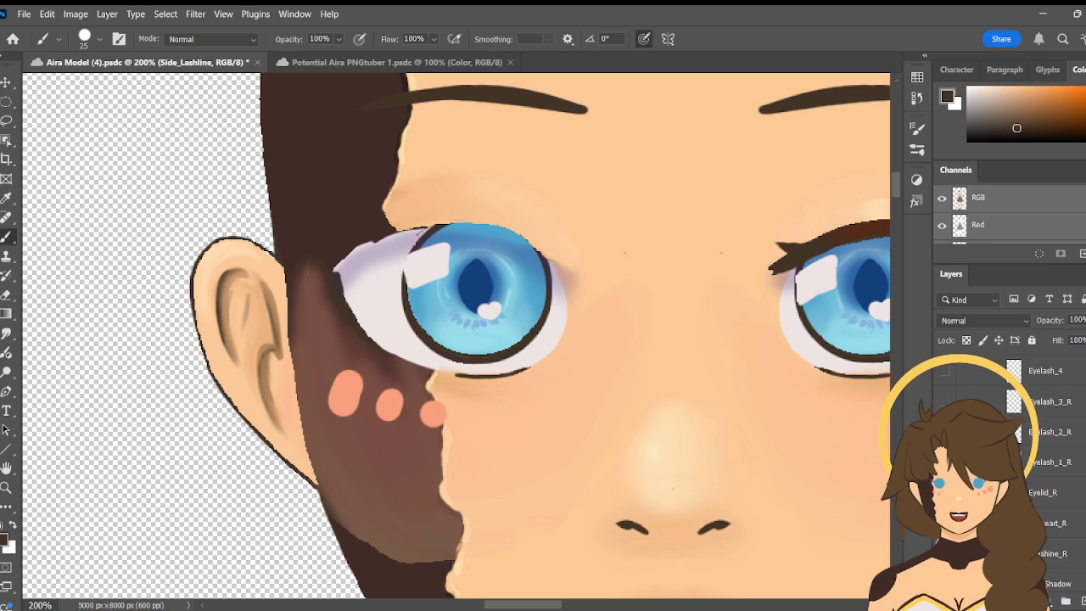
{"action": "scroll", "coordinate": [1010, 475], "scroll_direction": "down", "scroll_amount": 2}
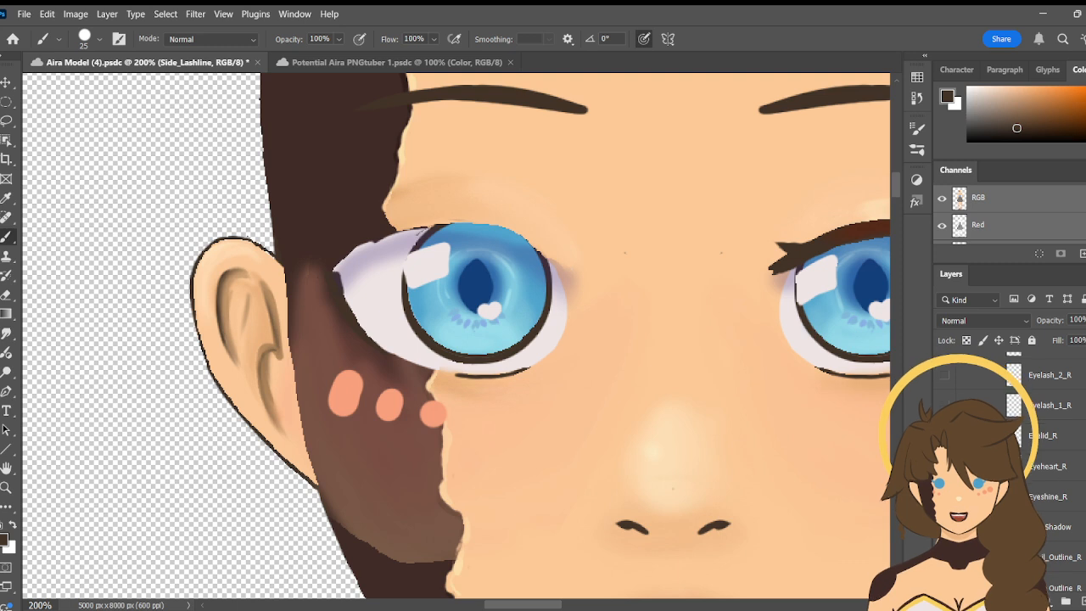
{"action": "scroll", "coordinate": [1010, 476], "scroll_direction": "up", "scroll_amount": 5}
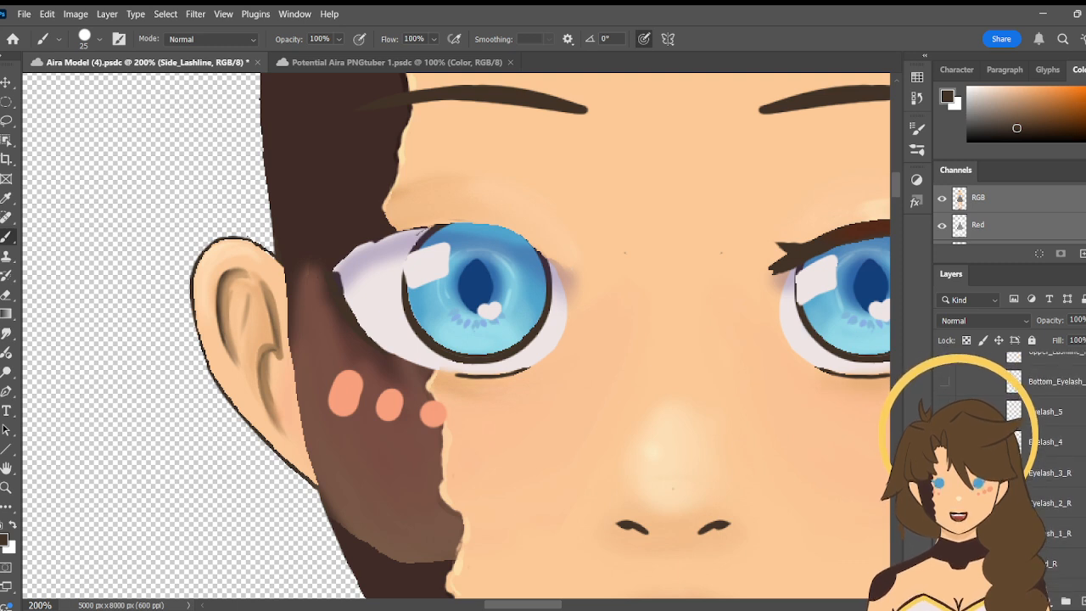
{"action": "scroll", "coordinate": [1010, 475], "scroll_direction": "down", "scroll_amount": 2}
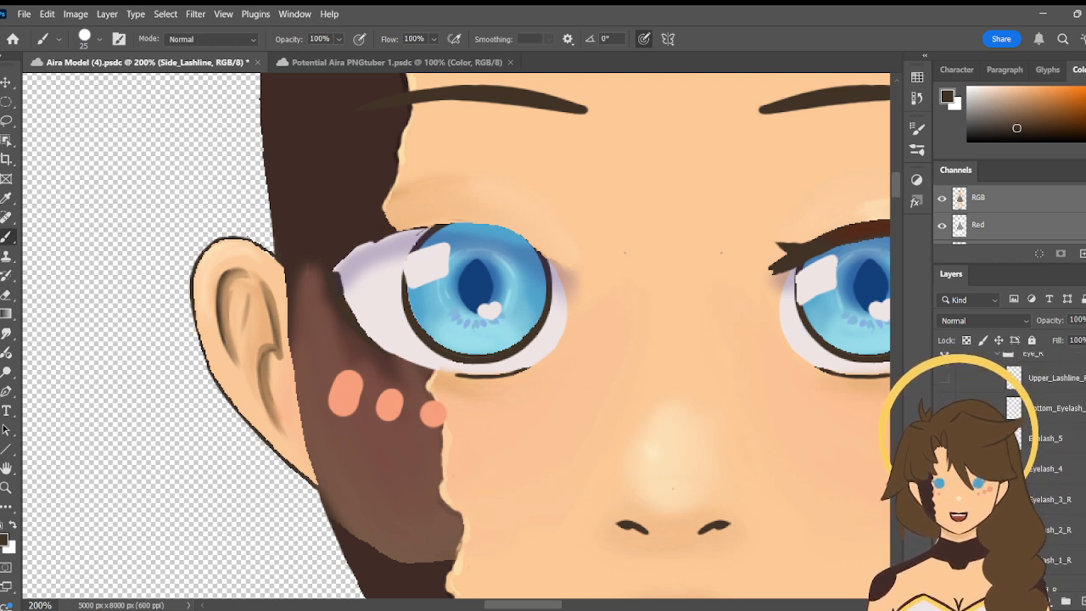
{"action": "scroll", "coordinate": [1061, 446], "scroll_direction": "up", "scroll_amount": 1}
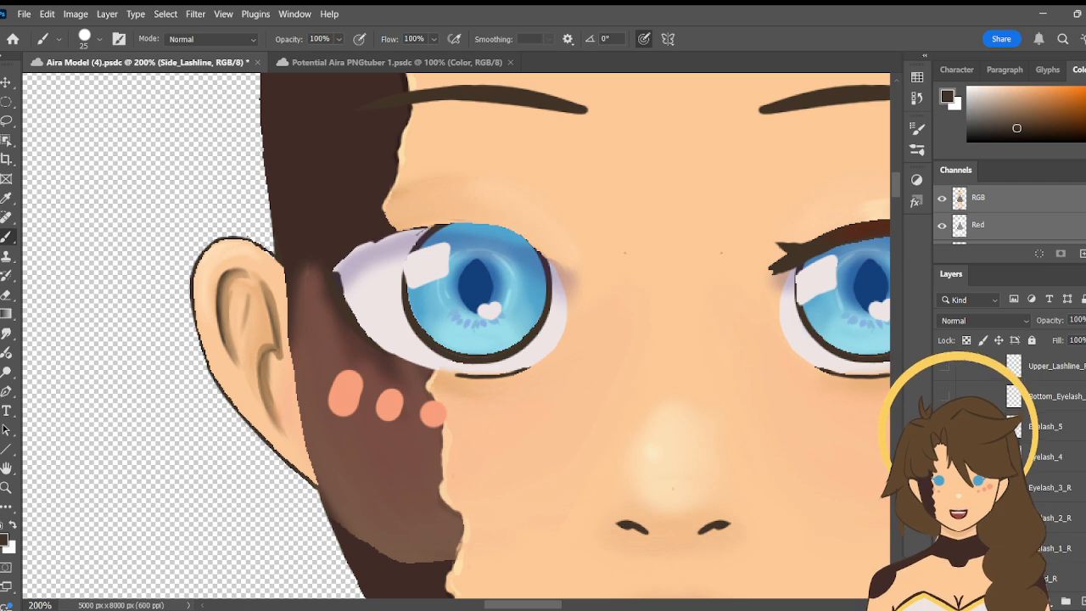
- Show the Upper_Lashline_R layer again and undo the test stroke at the eye's outer corner
{"action": "left_click", "coordinate": [943, 366]}
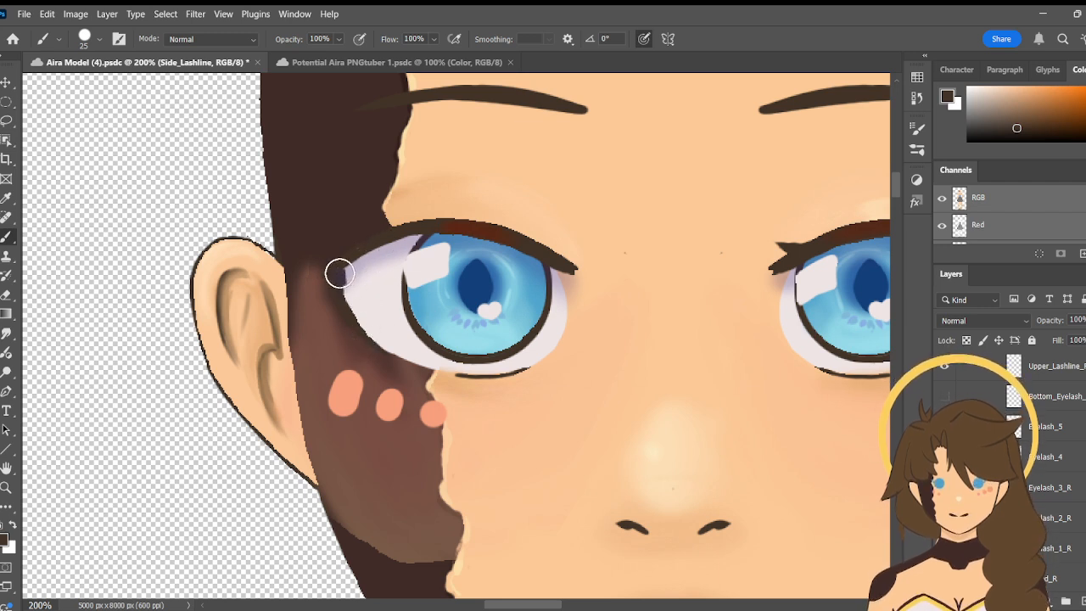
{"action": "key", "text": "ctrl+z"}
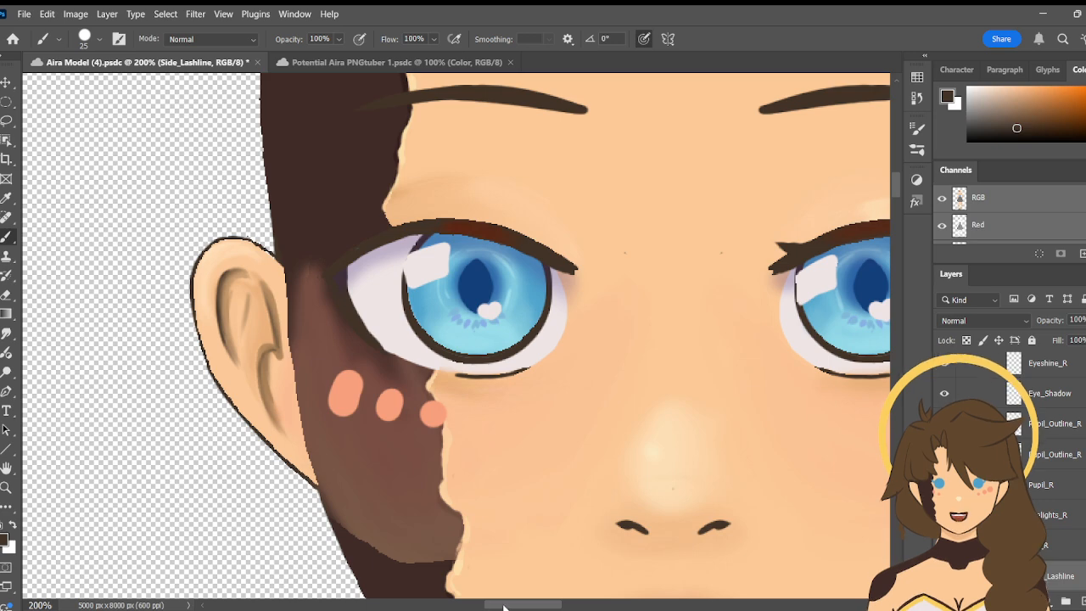
{"action": "left_click_drag", "start_coordinate": [500, 605], "coordinate": [519, 605]}
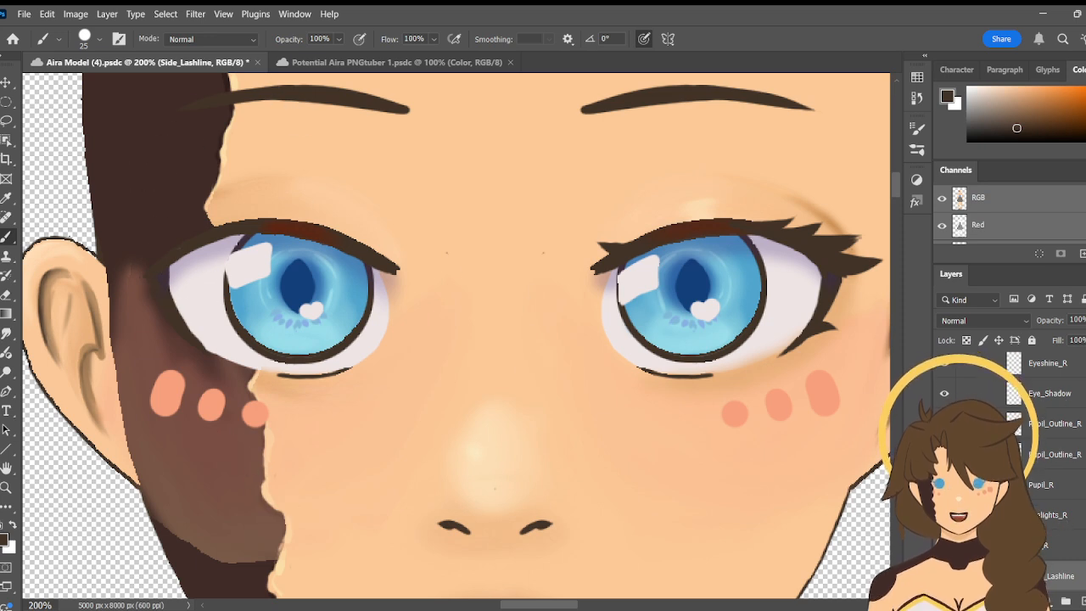
- Select the Upper_Lashline_R layer with the right eye's eyelashes shown again, and activate the Zoom tool
{"action": "scroll", "coordinate": [1010, 466], "scroll_direction": "up", "scroll_amount": 5}
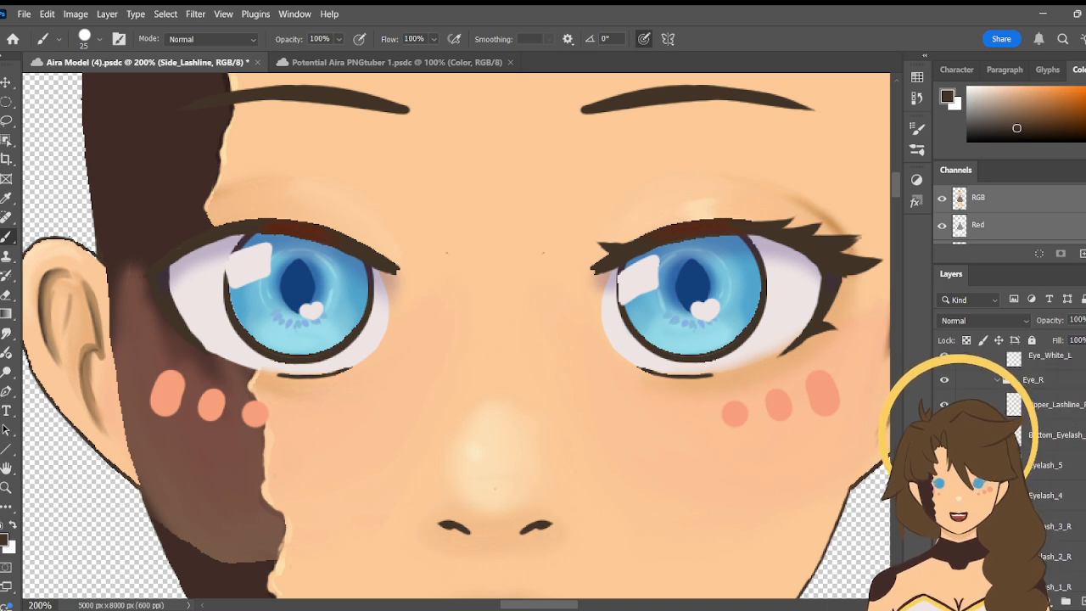
{"action": "left_click", "coordinate": [1054, 405]}
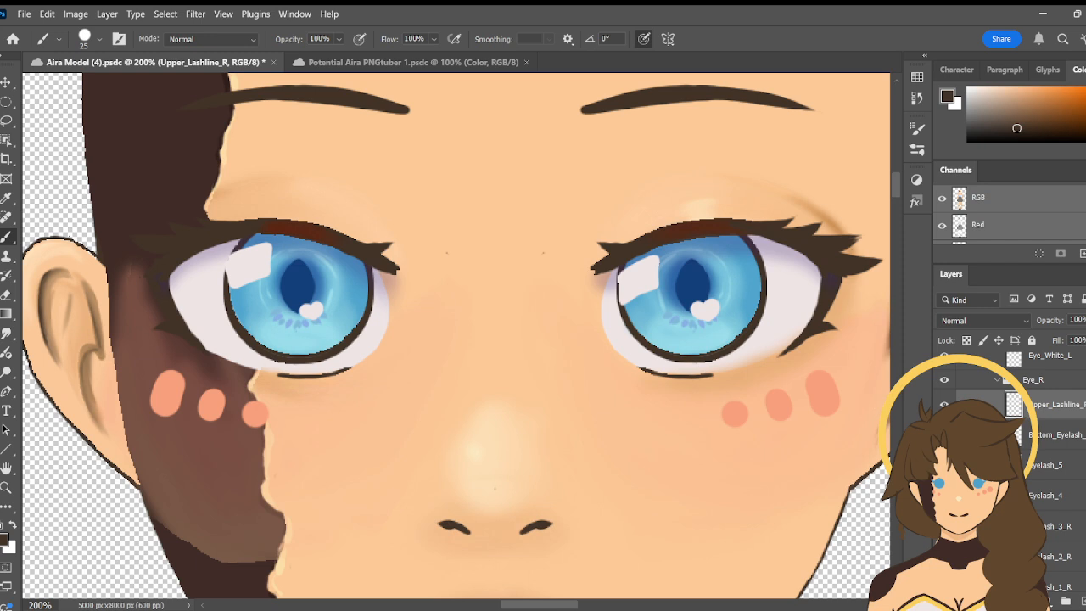
{"action": "scroll", "coordinate": [1010, 442], "scroll_direction": "down", "scroll_amount": 2}
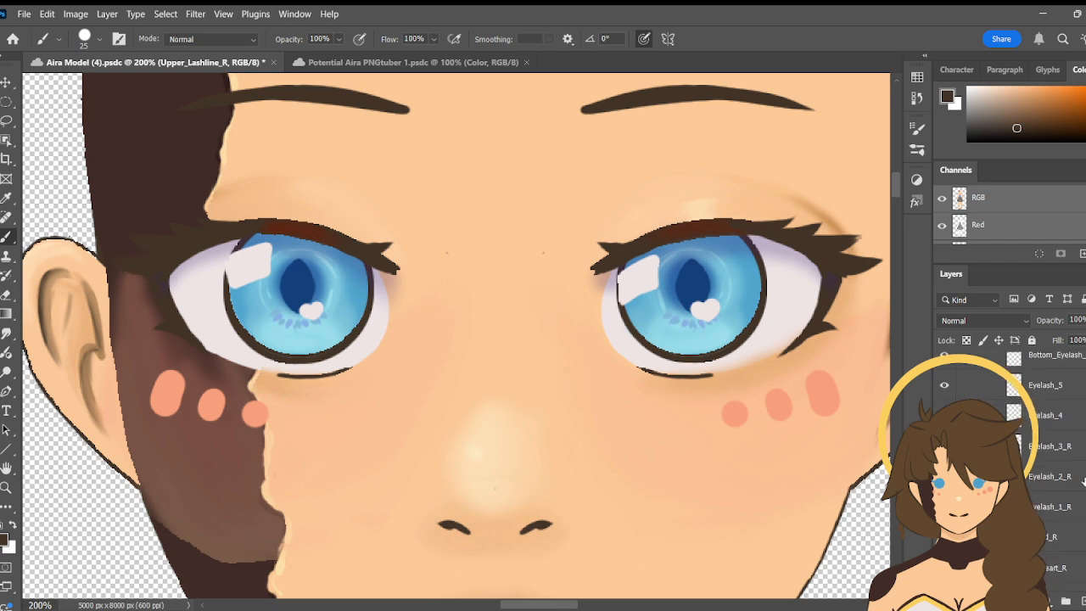
{"action": "scroll", "coordinate": [1010, 442], "scroll_direction": "down", "scroll_amount": 2}
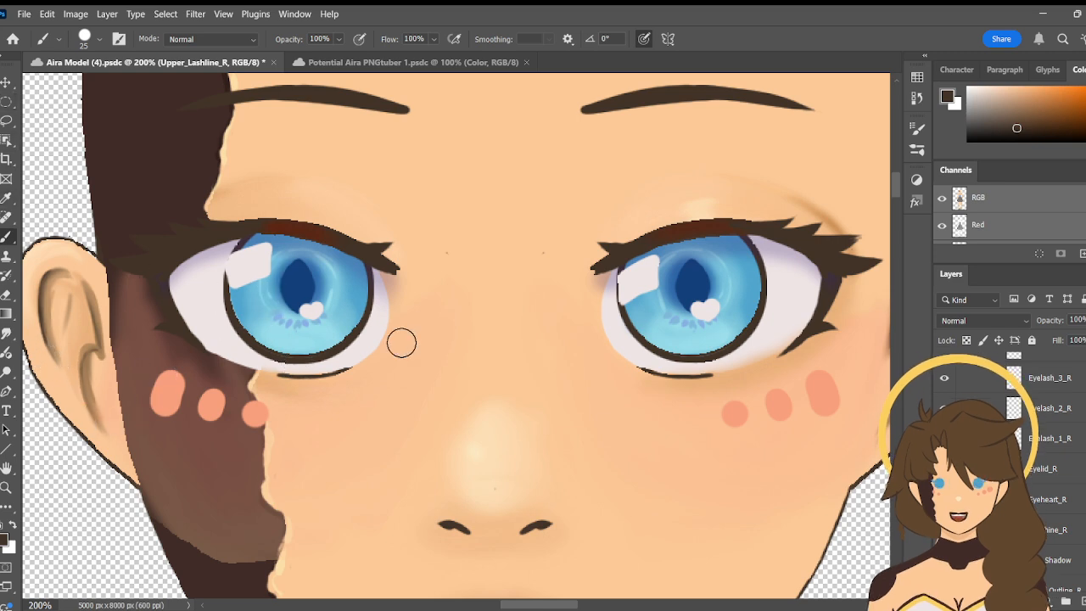
{"action": "left_click", "coordinate": [6, 488]}
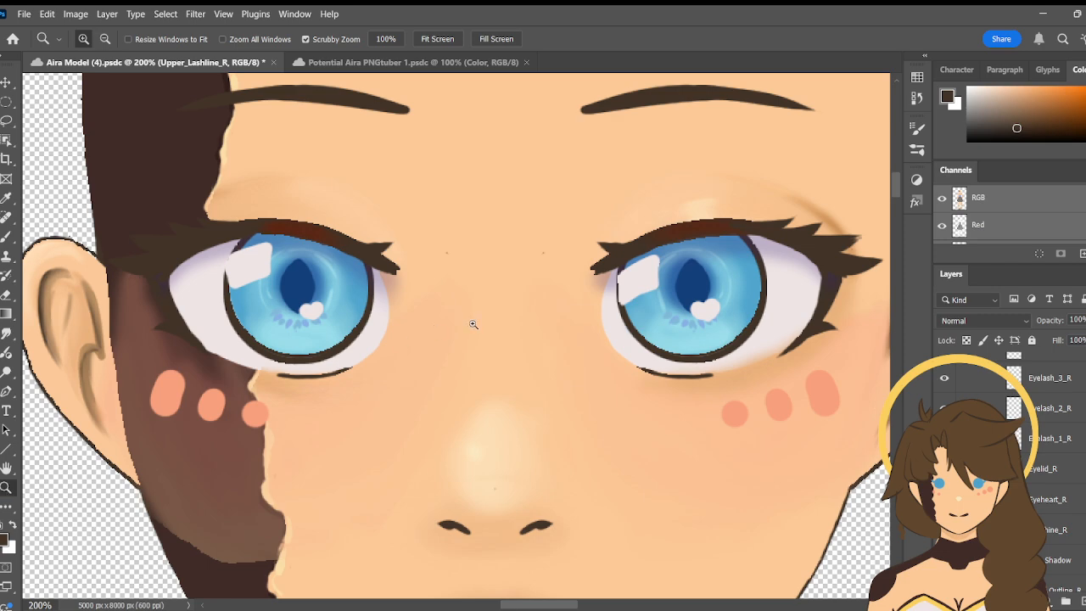
- Sample the pale eyelid highlight above the left eye as the foreground colour and activate the Brush tool
{"action": "left_click", "coordinate": [106, 41]}
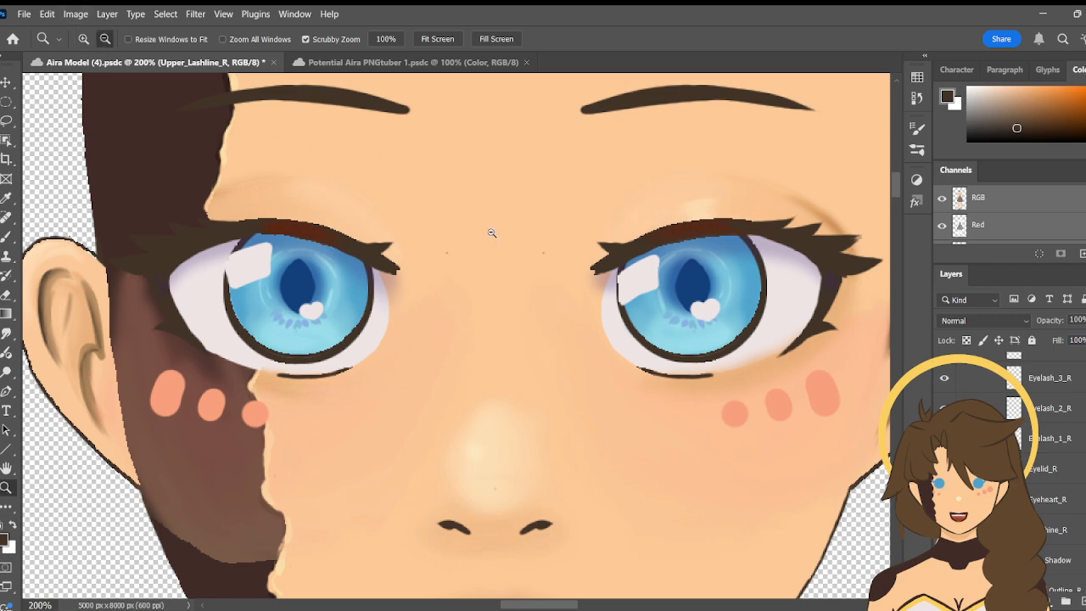
{"action": "left_click", "coordinate": [552, 383]}
{"action": "key", "text": "h"}
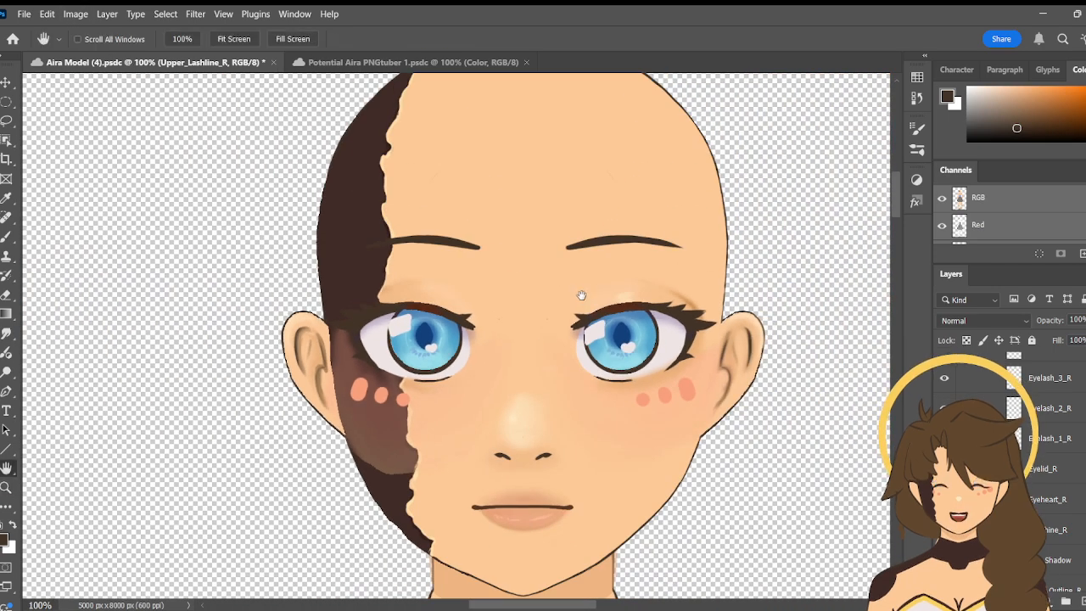
{"action": "left_click_drag", "start_coordinate": [582, 296], "coordinate": [560, 277]}
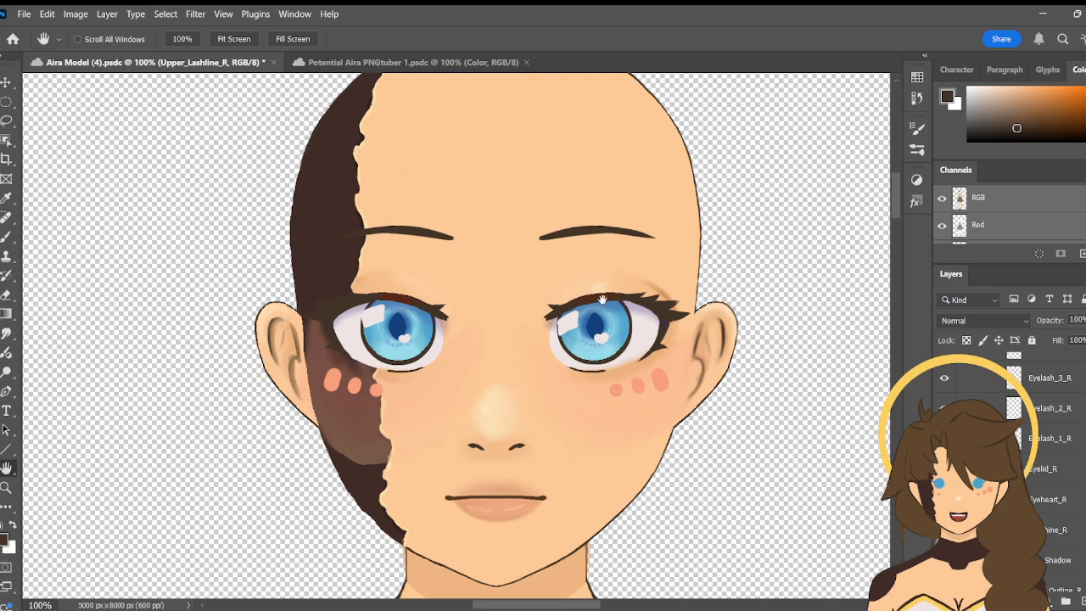
{"action": "left_click", "coordinate": [6, 199]}
{"action": "left_click", "coordinate": [601, 288]}
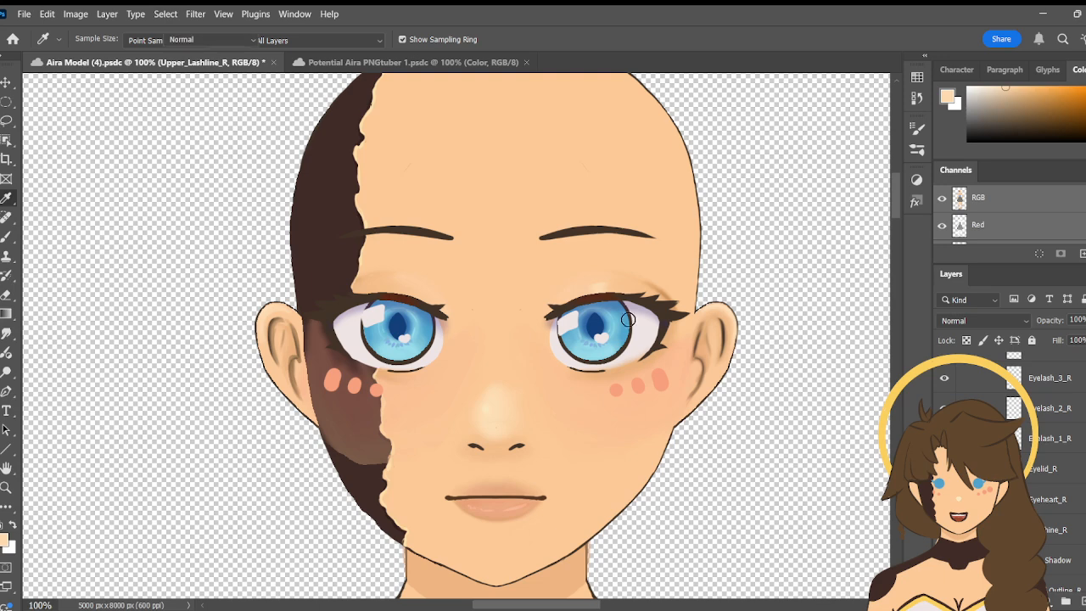
{"action": "key", "text": "b"}
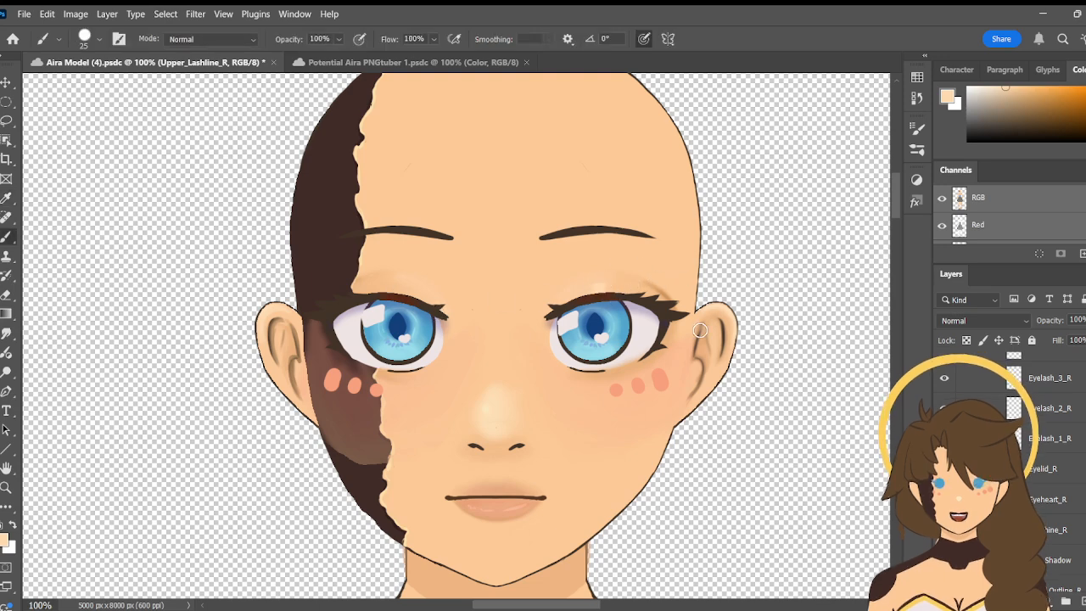
- Find the Eyelid_R layer among the Eye_R layers and select it for painting
{"action": "scroll", "coordinate": [1010, 467], "scroll_direction": "up", "scroll_amount": 4}
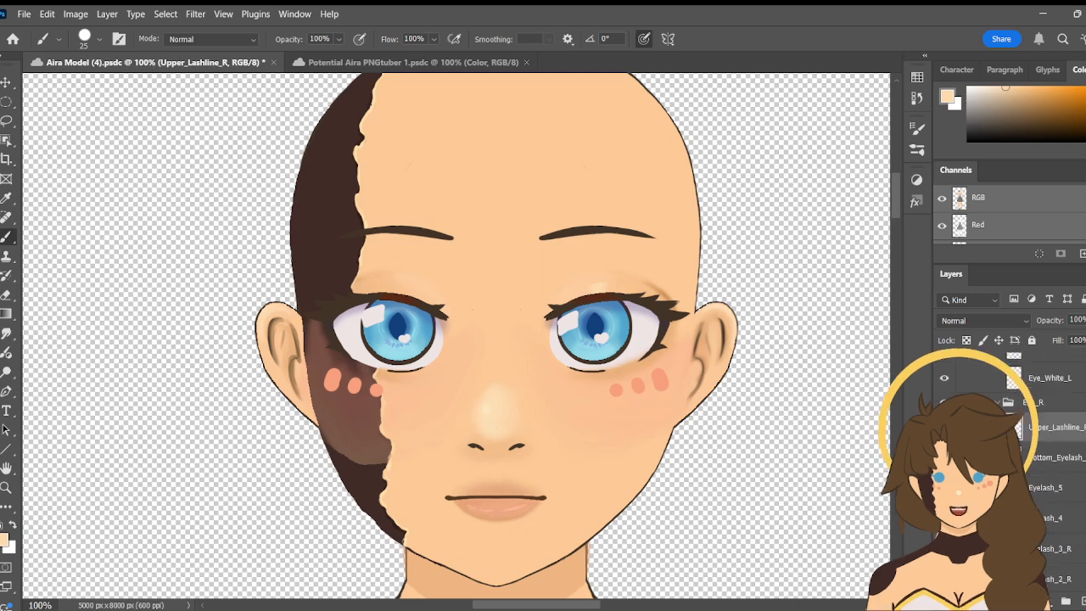
{"action": "scroll", "coordinate": [1010, 467], "scroll_direction": "down", "scroll_amount": 3}
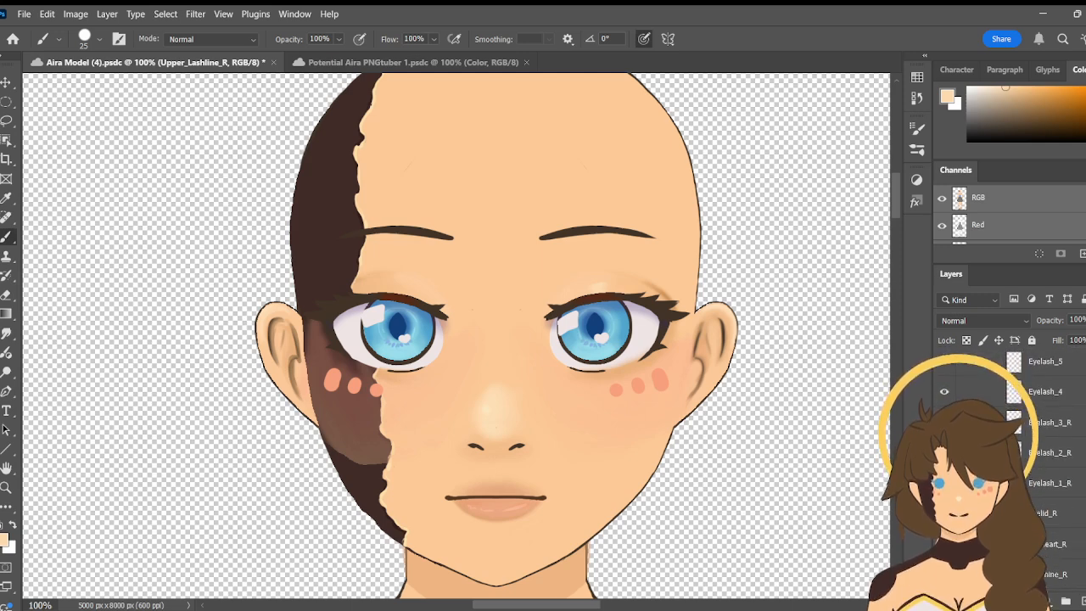
{"action": "scroll", "coordinate": [1010, 467], "scroll_direction": "down", "scroll_amount": 2}
{"action": "scroll", "coordinate": [1010, 467], "scroll_direction": "up", "scroll_amount": 5}
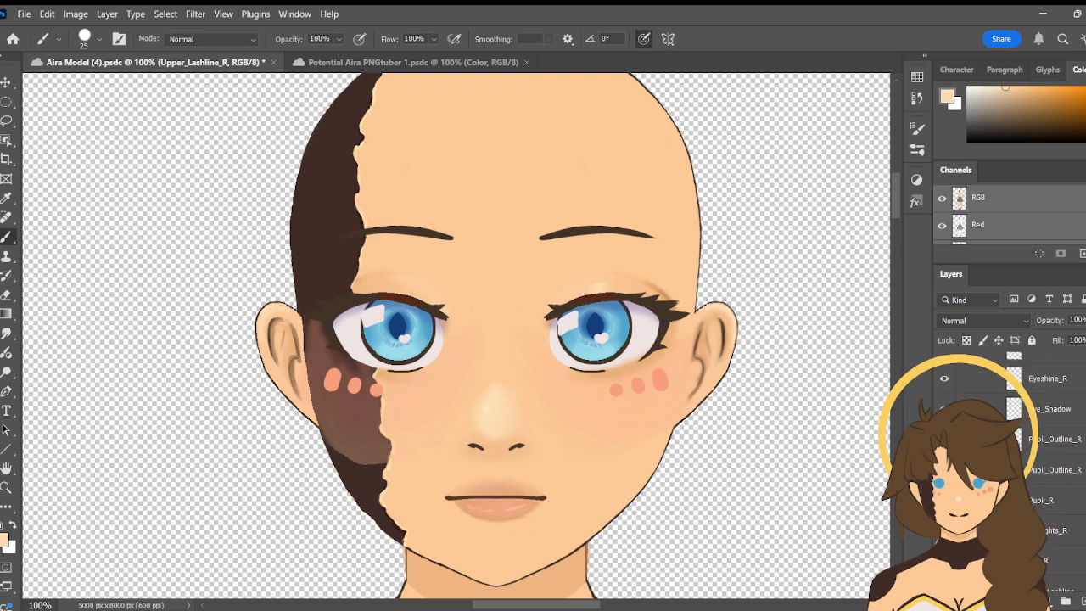
{"action": "scroll", "coordinate": [1010, 467], "scroll_direction": "down", "scroll_amount": 1}
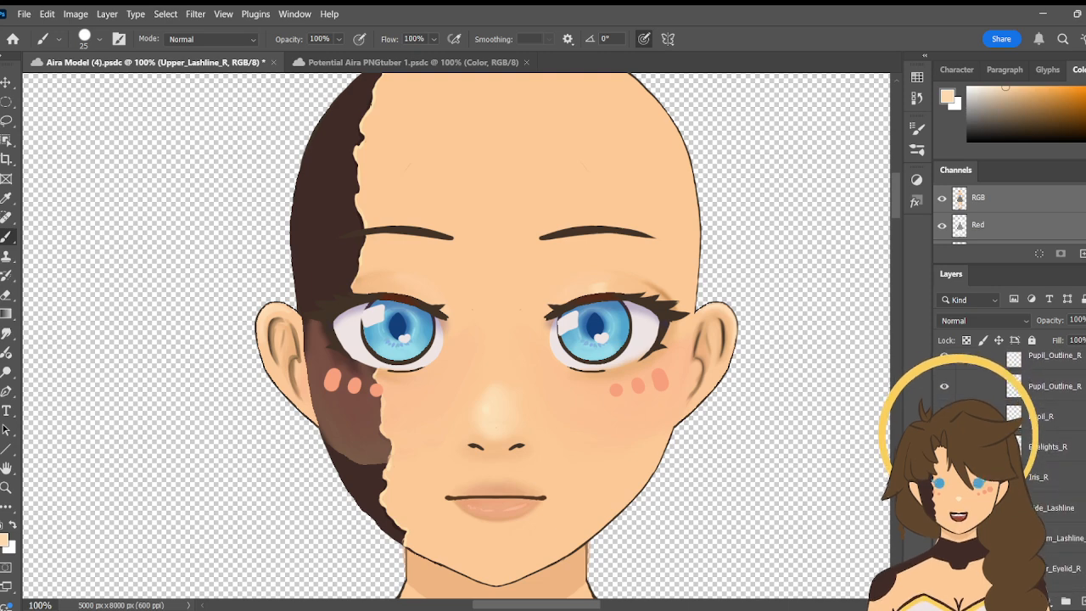
{"action": "scroll", "coordinate": [1009, 466], "scroll_direction": "up", "scroll_amount": 1}
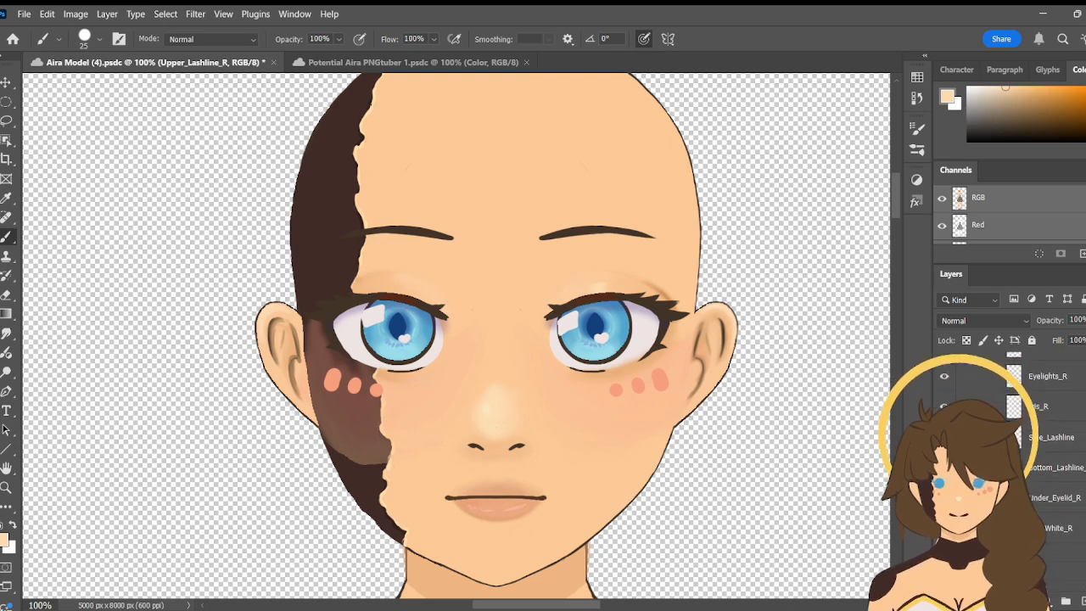
{"action": "scroll", "coordinate": [1010, 467], "scroll_direction": "up", "scroll_amount": 6}
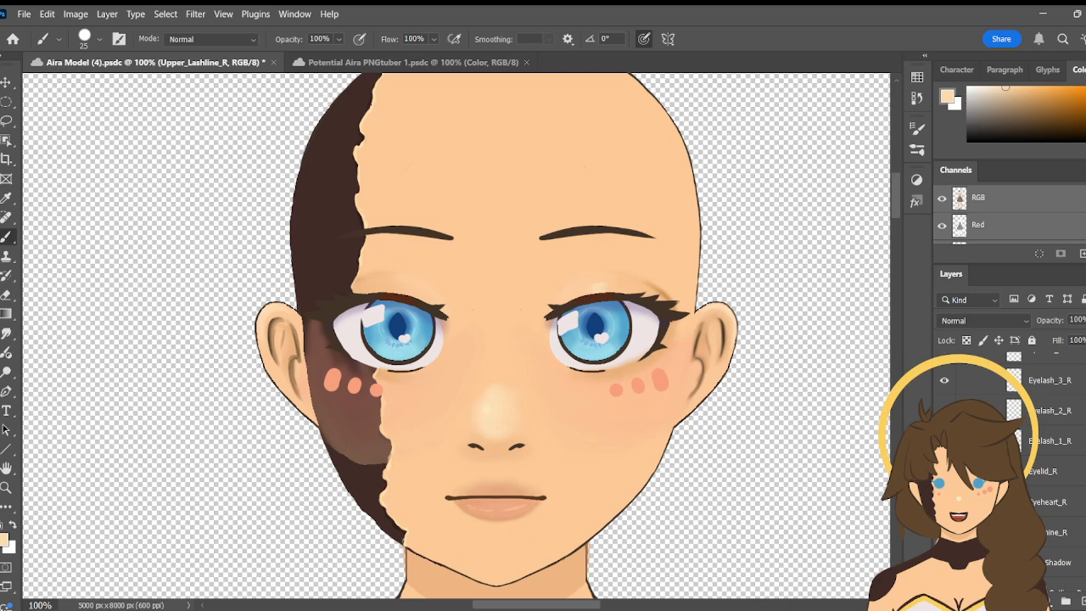
{"action": "scroll", "coordinate": [1053, 467], "scroll_direction": "down", "scroll_amount": 1}
{"action": "left_click", "coordinate": [1060, 457]}
{"action": "left_click", "coordinate": [944, 456]}
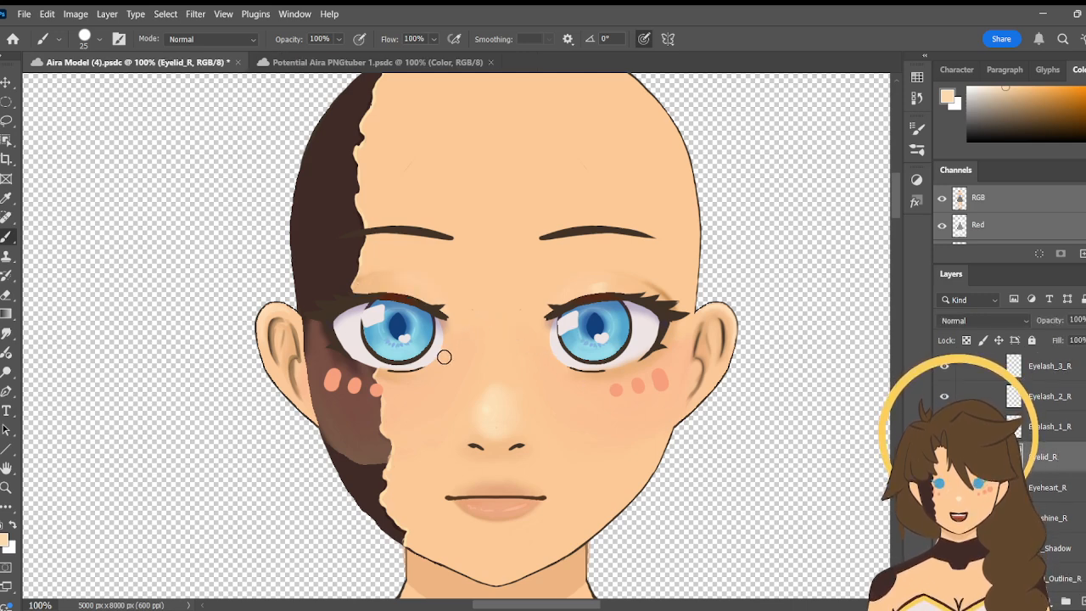
- Inspect the right eye at 300% zoom while hiding and reshowing the Eyelid_R layer
{"action": "key", "text": "ctrl+s"}
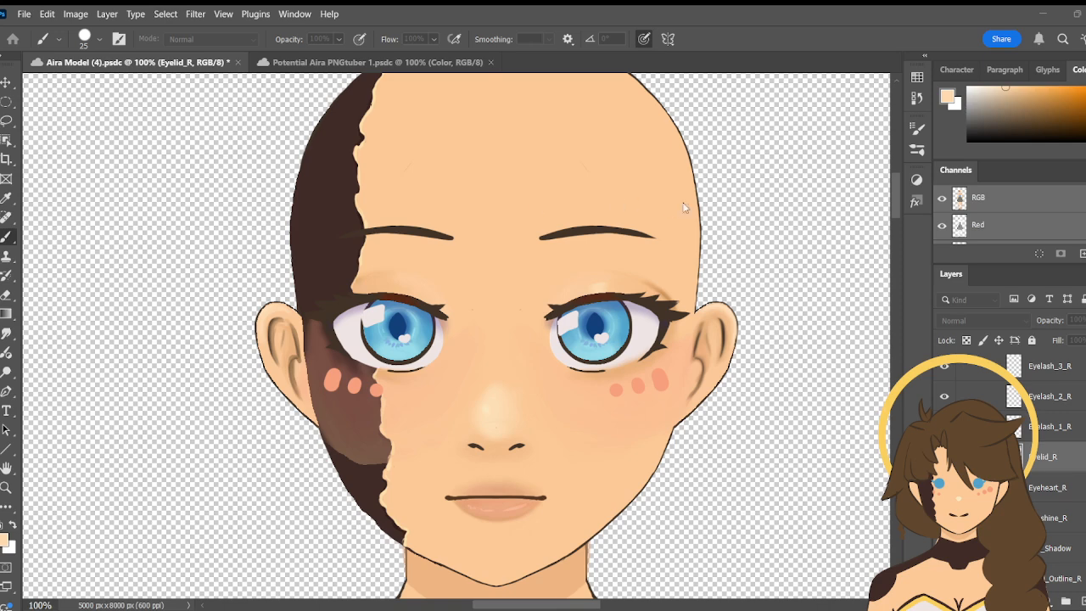
{"action": "key", "text": "z"}
{"action": "key", "text": "z"}
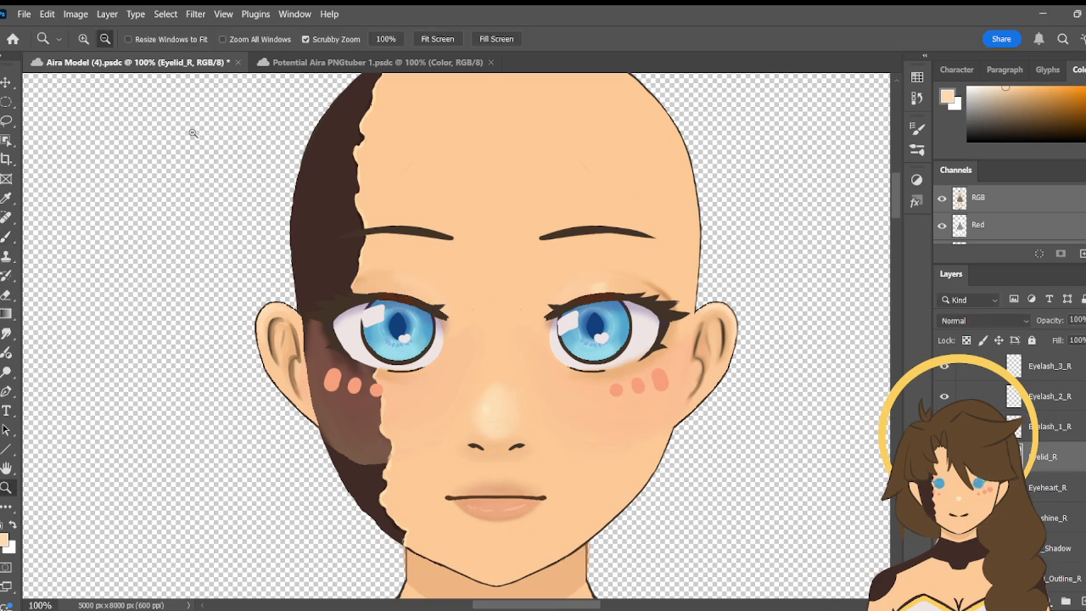
{"action": "left_click", "coordinate": [362, 236]}
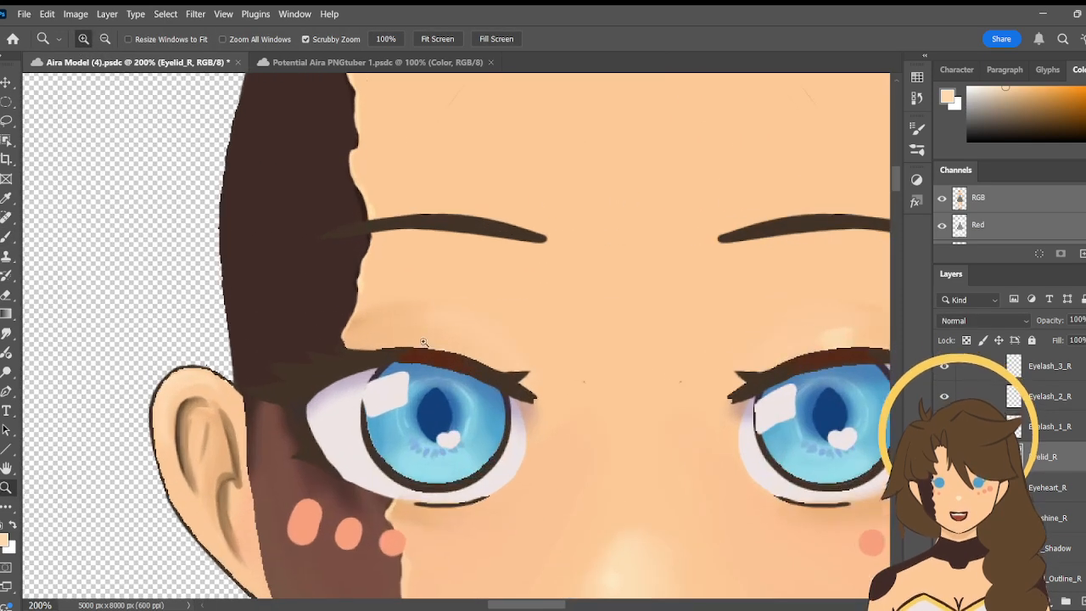
{"action": "left_click", "coordinate": [423, 339]}
{"action": "key", "text": "b"}
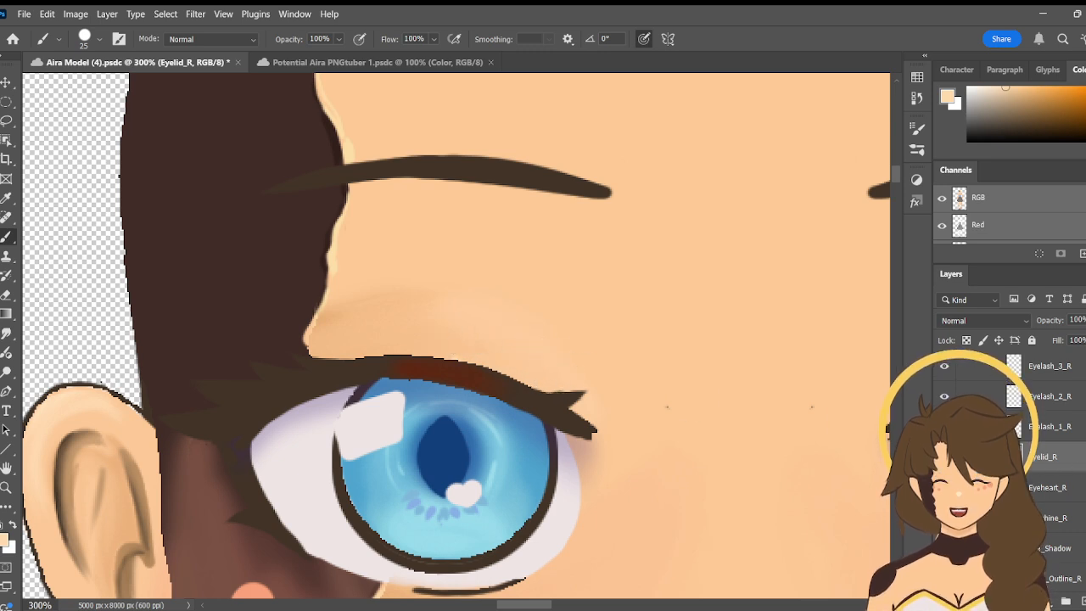
{"action": "left_click", "coordinate": [944, 456]}
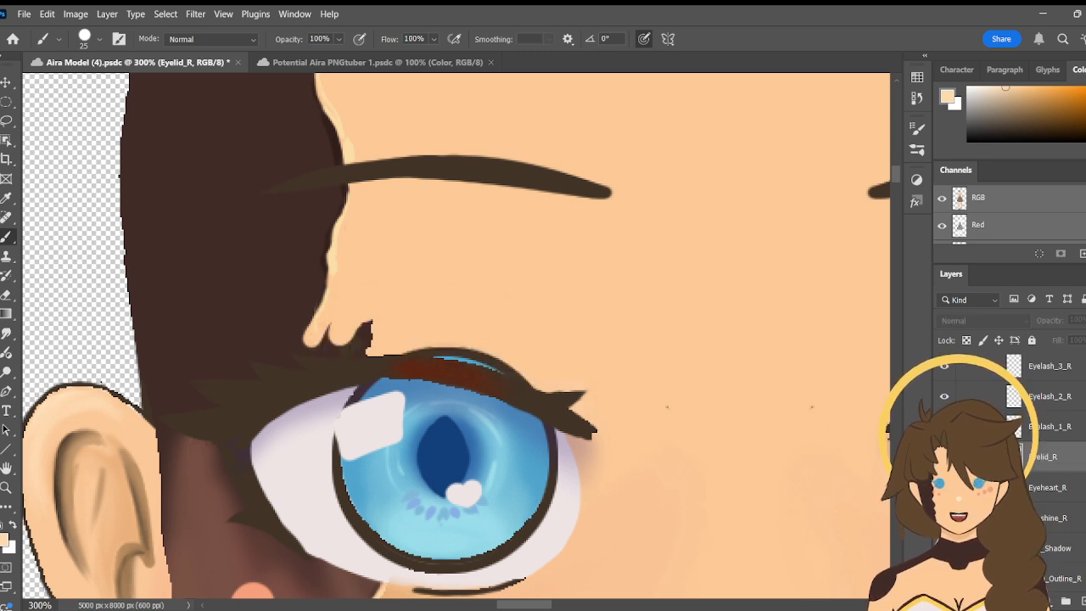
{"action": "left_click", "coordinate": [945, 456]}
{"action": "left_click", "coordinate": [945, 456]}
{"action": "left_click", "coordinate": [944, 457]}
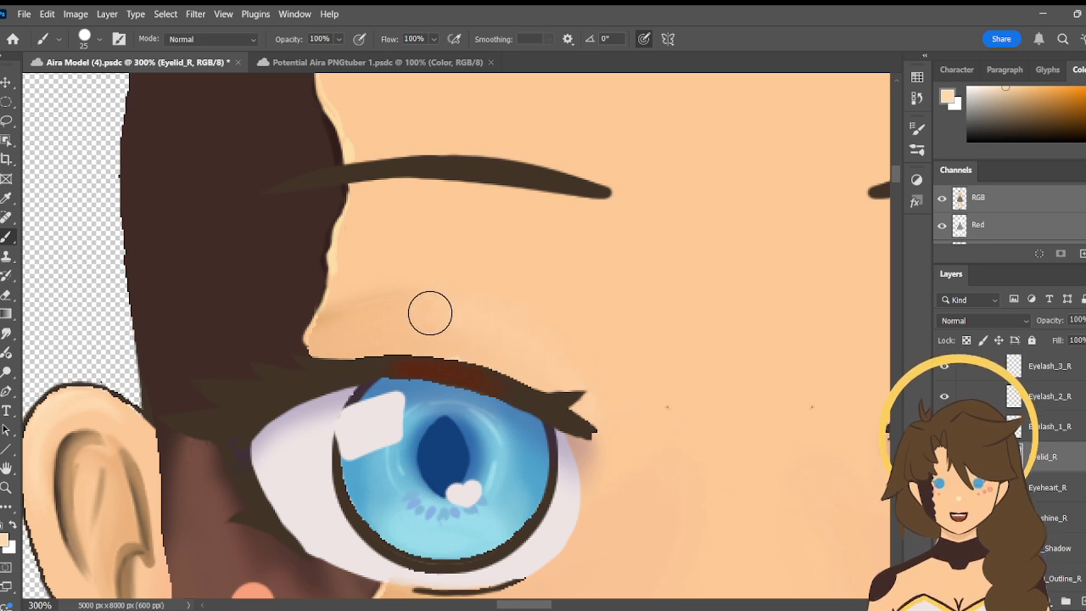
- Try painting a pale highlight on the right eyelid with the 25 px brush and undo the strokes
{"action": "left_click", "coordinate": [481, 342]}
{"action": "mouse_move", "coordinate": [483, 349]}
{"action": "left_mouse_down"}
{"action": "mouse_move", "coordinate": [470, 362]}
{"action": "mouse_move", "coordinate": [489, 369]}
{"action": "mouse_move", "coordinate": [488, 350]}
{"action": "left_mouse_up"}
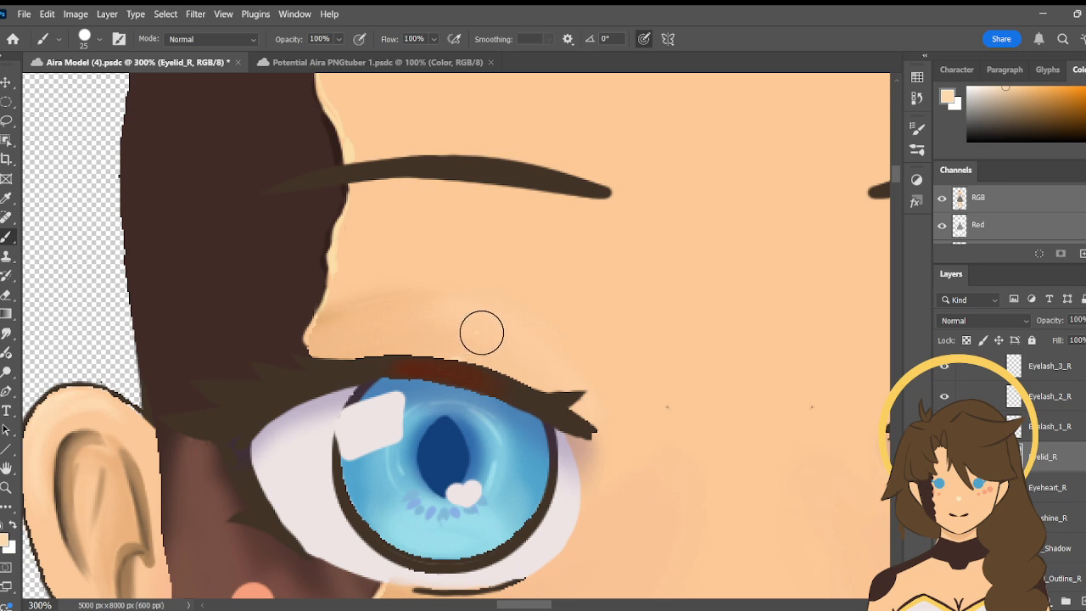
{"action": "mouse_move", "coordinate": [480, 332]}
{"action": "left_mouse_down"}
{"action": "mouse_move", "coordinate": [489, 342]}
{"action": "mouse_move", "coordinate": [472, 362]}
{"action": "mouse_move", "coordinate": [487, 354]}
{"action": "left_mouse_up"}
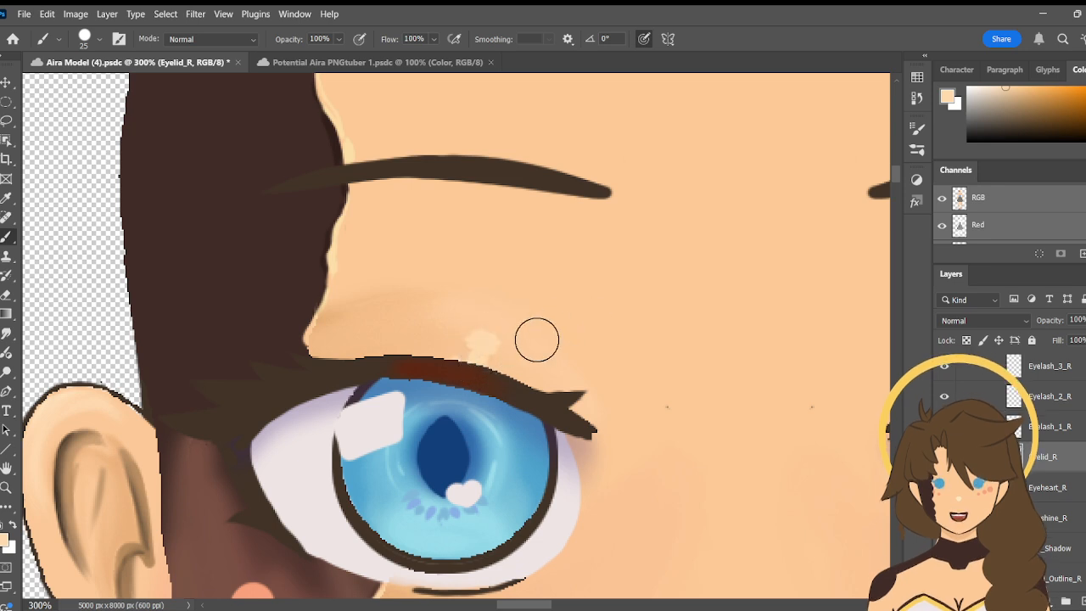
{"action": "key", "text": "ctrl+z"}
{"action": "key", "text": "ctrl+z"}
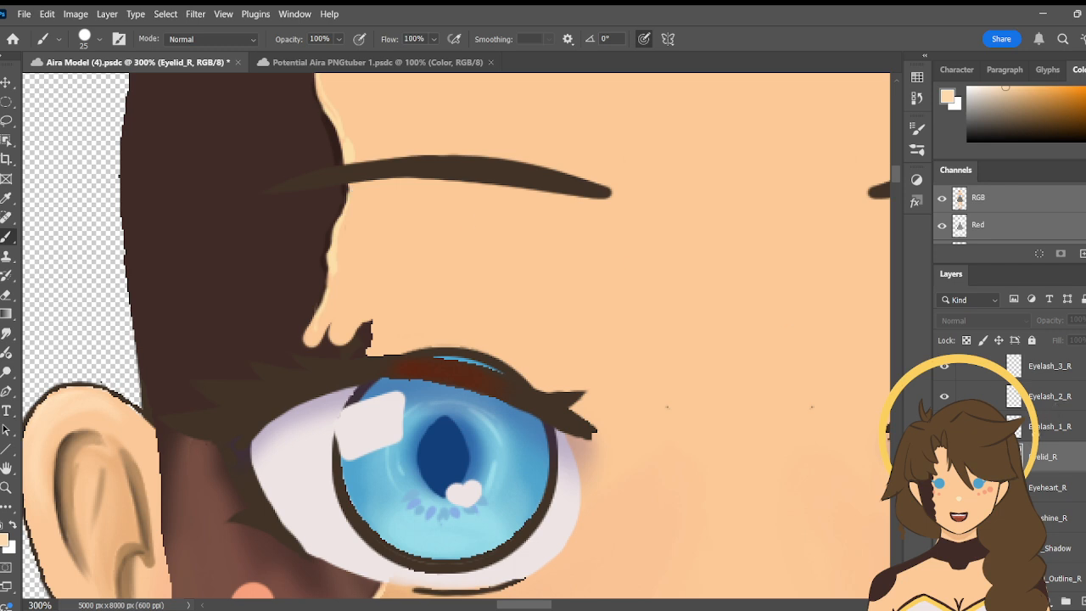
{"action": "key", "text": "ctrl+shift+z"}
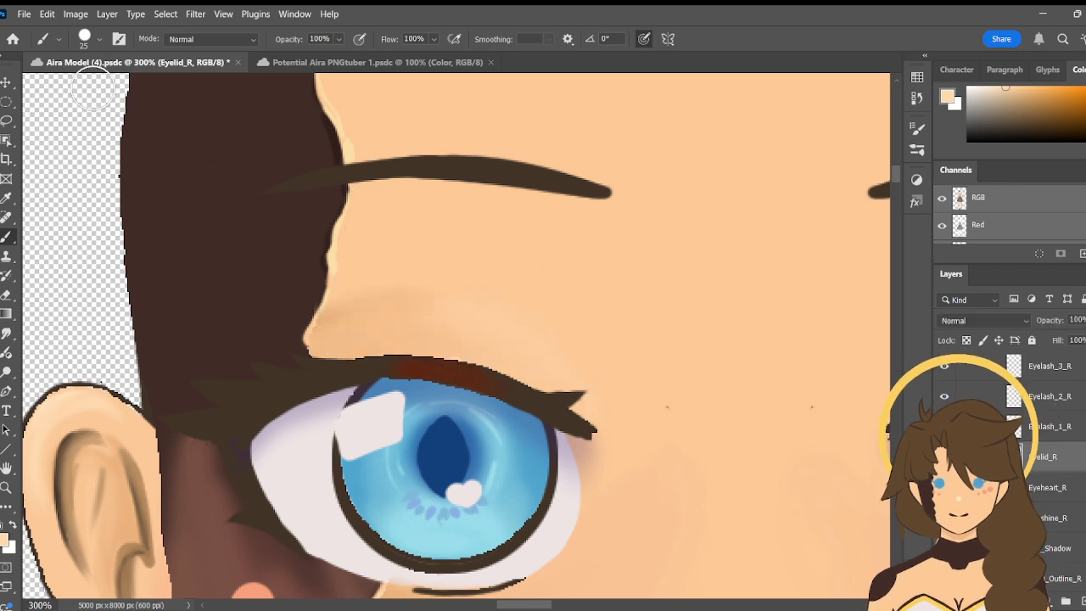
- Set the brush size to 17 px, paint a pale highlight patch on the right eyelid and compare it with the left eyelid
{"action": "left_click", "coordinate": [84, 50]}
{"action": "left_click", "coordinate": [83, 87]}
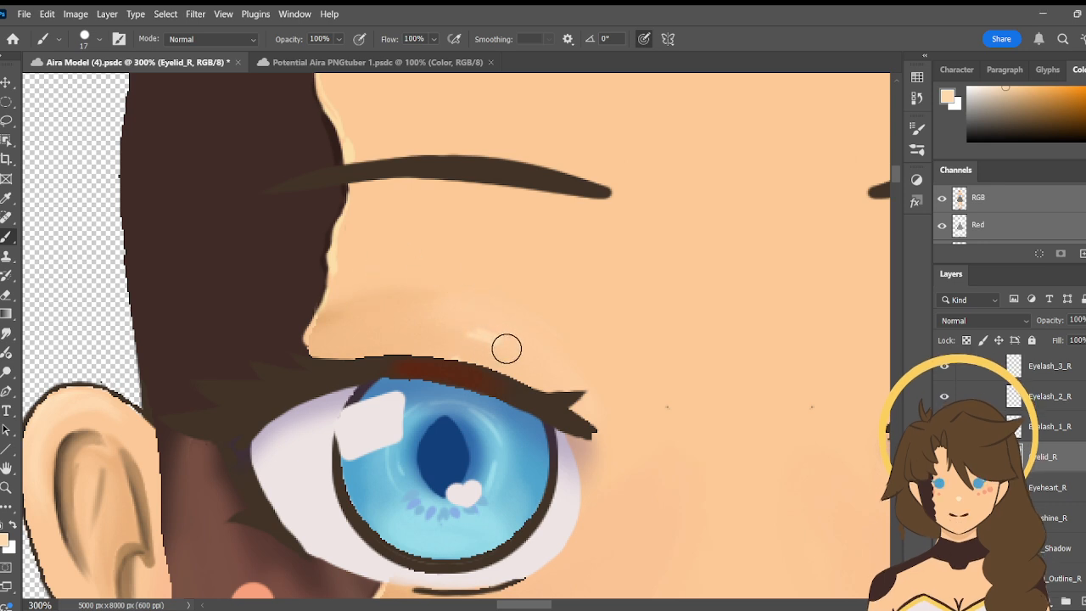
{"action": "mouse_move", "coordinate": [485, 347]}
{"action": "left_mouse_down"}
{"action": "mouse_move", "coordinate": [470, 361]}
{"action": "mouse_move", "coordinate": [495, 362]}
{"action": "mouse_move", "coordinate": [471, 355]}
{"action": "left_mouse_up"}
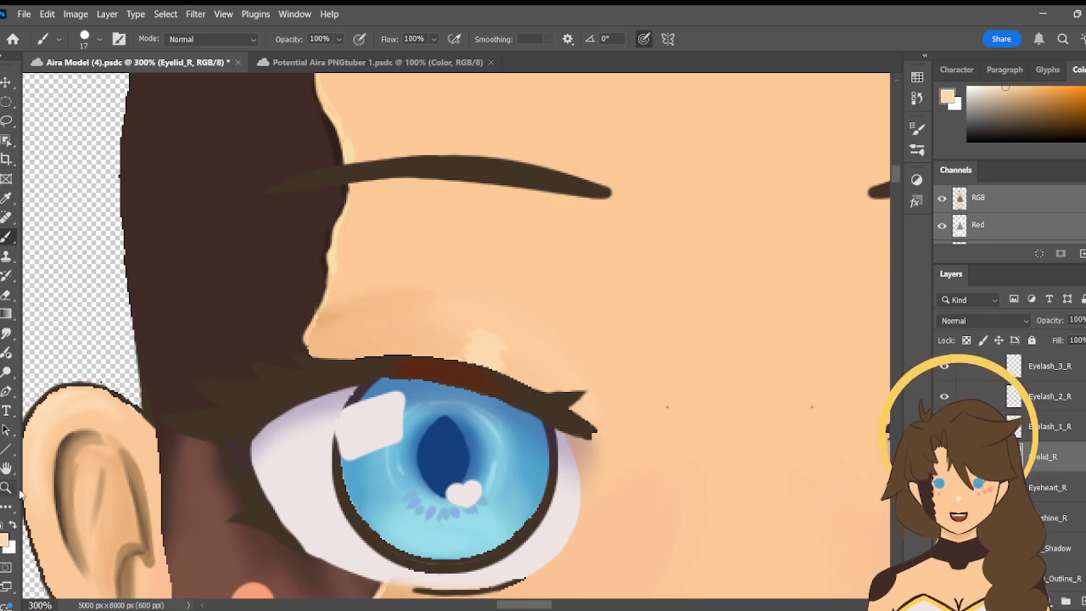
{"action": "mouse_move", "coordinate": [528, 608]}
{"action": "left_mouse_down"}
{"action": "mouse_move", "coordinate": [554, 607]}
{"action": "mouse_move", "coordinate": [541, 606]}
{"action": "left_mouse_up"}
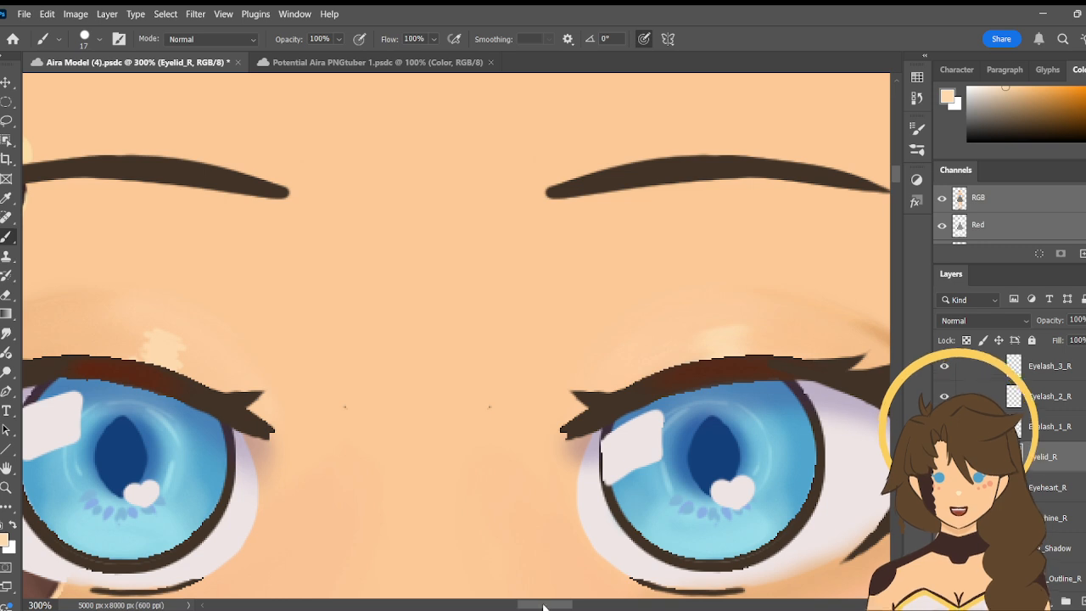
{"action": "left_click_drag", "start_coordinate": [545, 607], "coordinate": [520, 601]}
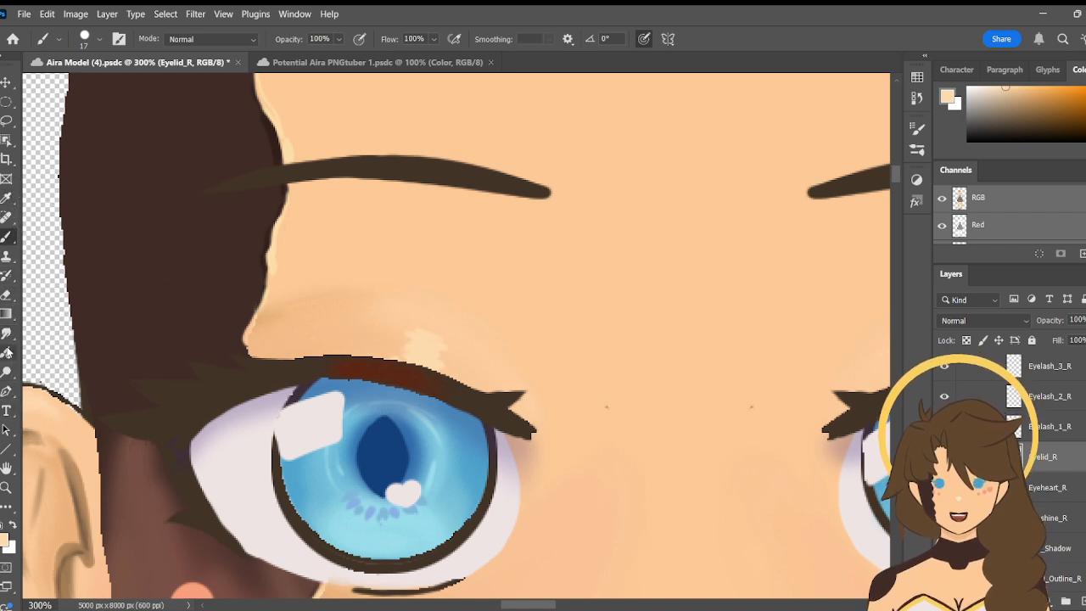
- Blend the painted highlight into the right eyelid with the Smudge tool at 50% strength to match the left eyelid
{"action": "left_click", "coordinate": [5, 335]}
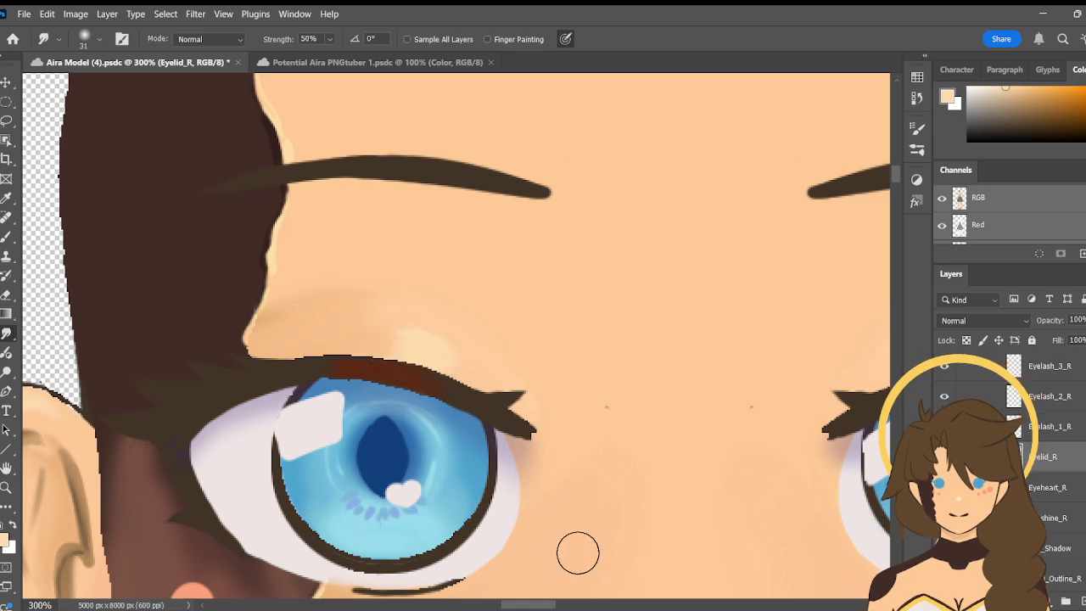
{"action": "left_click_drag", "start_coordinate": [544, 606], "coordinate": [557, 606]}
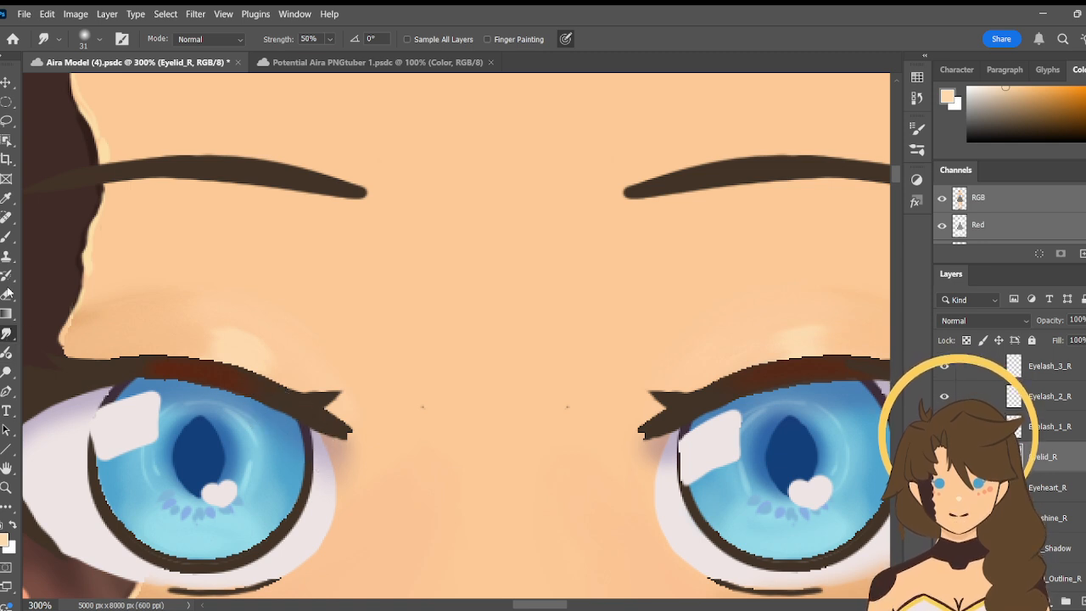
{"action": "left_click", "coordinate": [5, 239]}
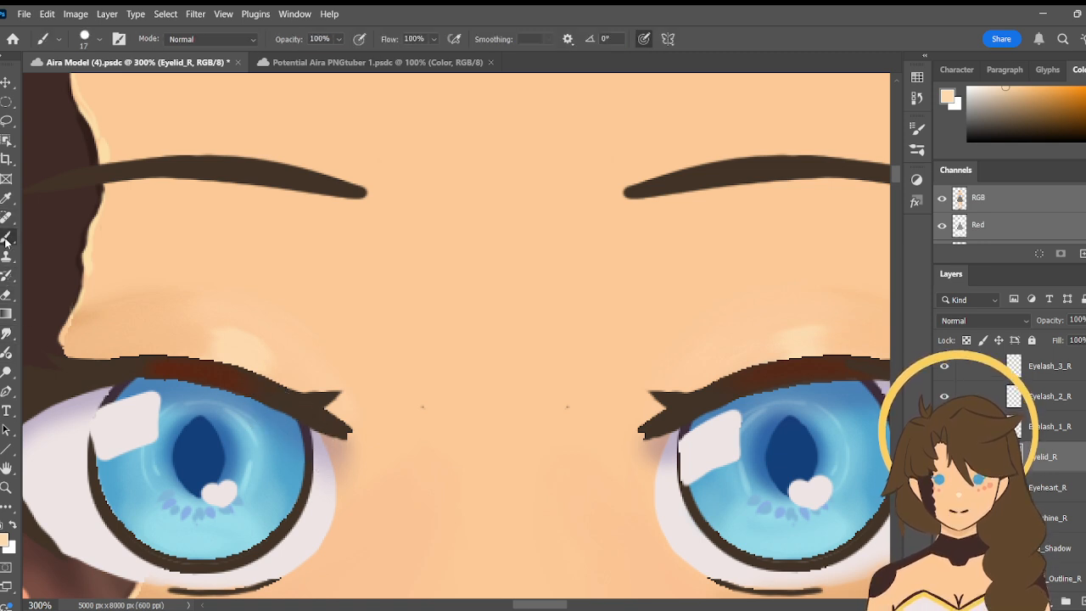
{"action": "left_click", "coordinate": [5, 333]}
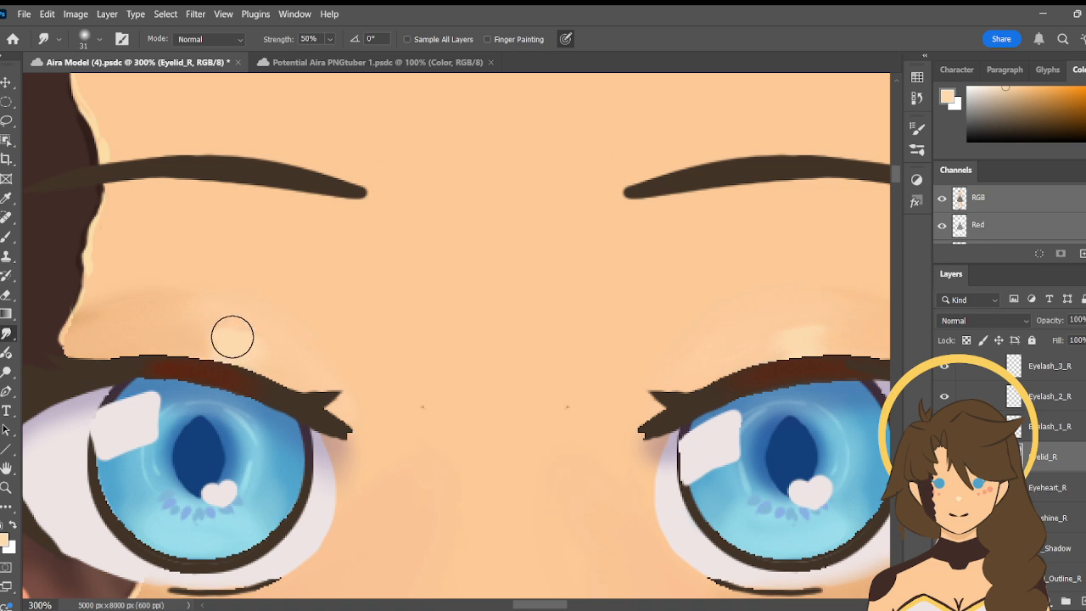
{"action": "mouse_move", "coordinate": [213, 316]}
{"action": "left_mouse_down"}
{"action": "mouse_move", "coordinate": [279, 349]}
{"action": "mouse_move", "coordinate": [271, 369]}
{"action": "mouse_move", "coordinate": [205, 348]}
{"action": "mouse_move", "coordinate": [229, 360]}
{"action": "left_mouse_up"}
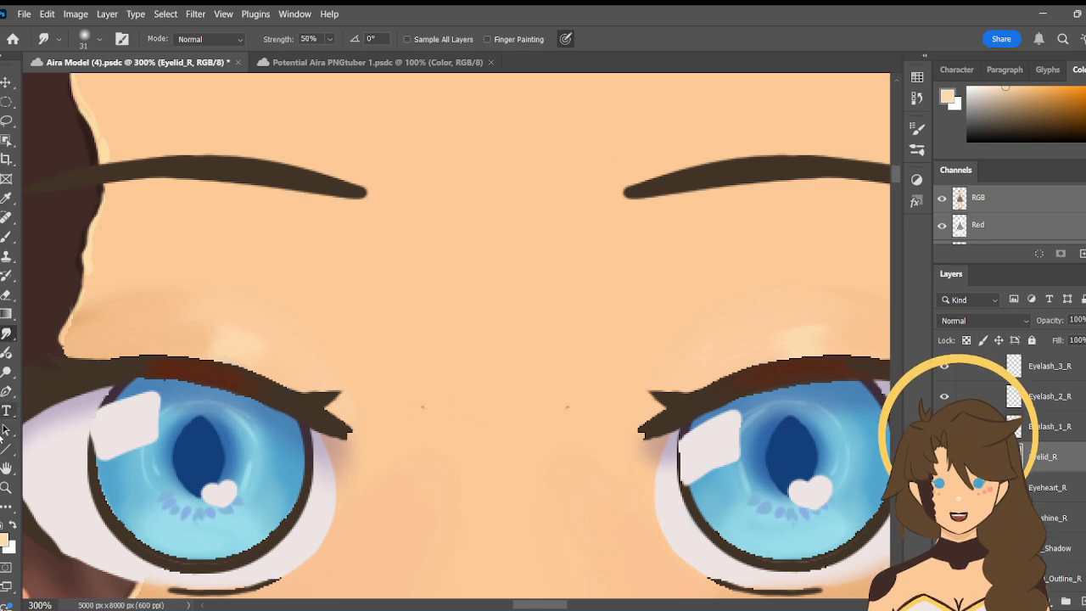
- Check the blended right eyelid highlight against the left one with the whole face in view at 100%
{"action": "left_click", "coordinate": [6, 489]}
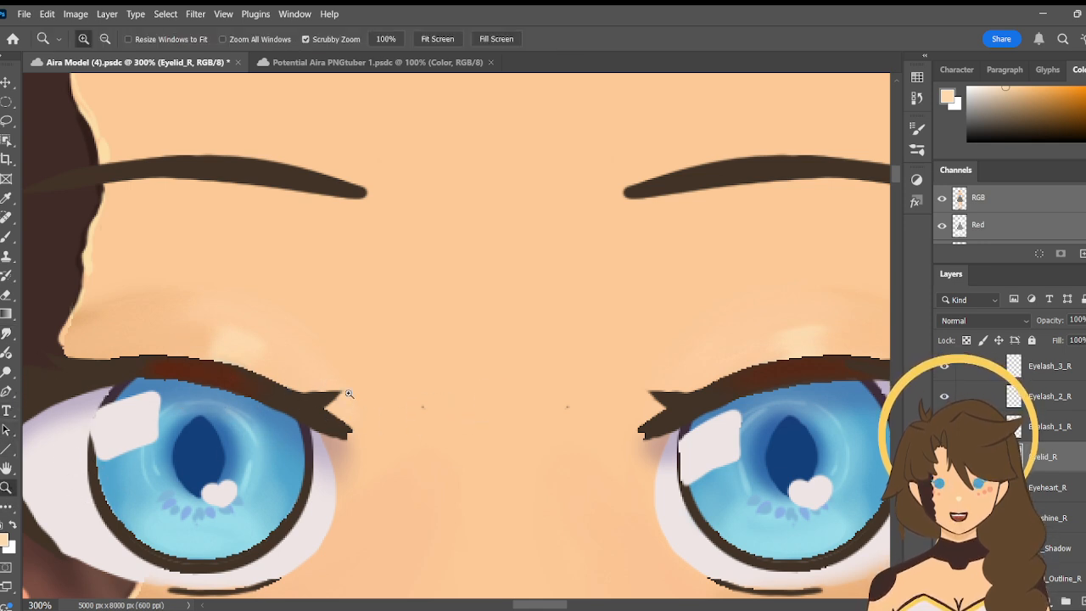
{"action": "left_click", "coordinate": [594, 451]}
{"action": "left_click", "coordinate": [589, 449]}
{"action": "key", "text": "h"}
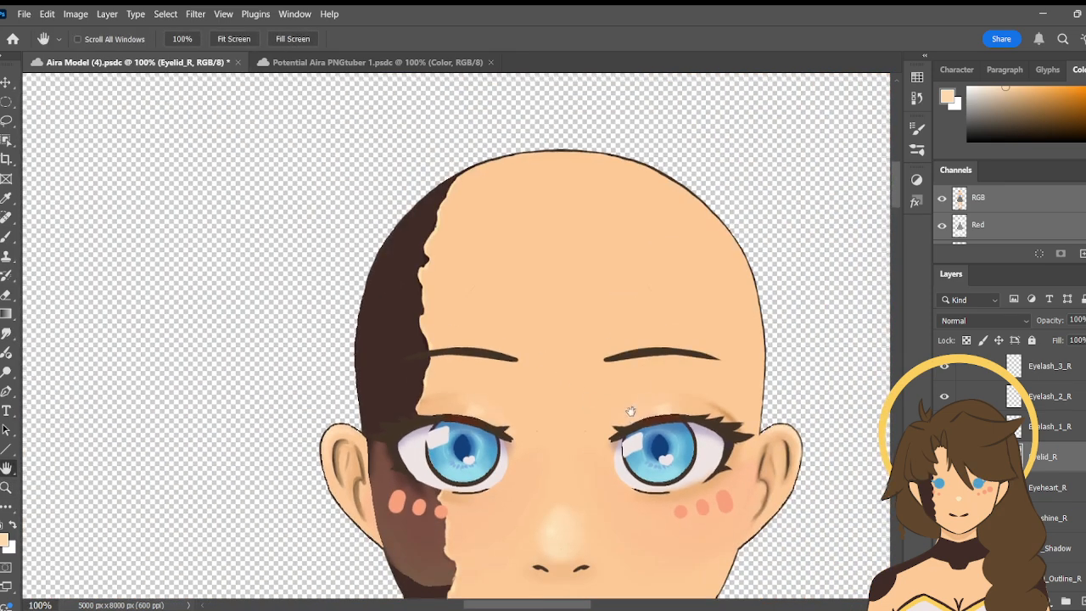
{"action": "left_click_drag", "start_coordinate": [631, 412], "coordinate": [598, 338]}
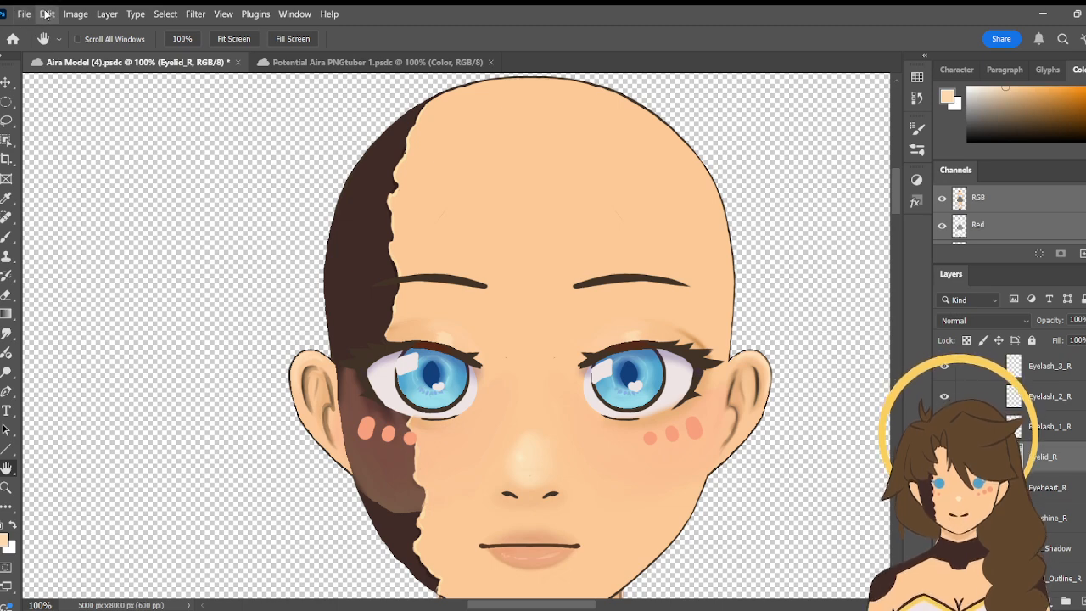
{"action": "left_click", "coordinate": [10, 241]}
{"action": "left_click", "coordinate": [6, 197]}
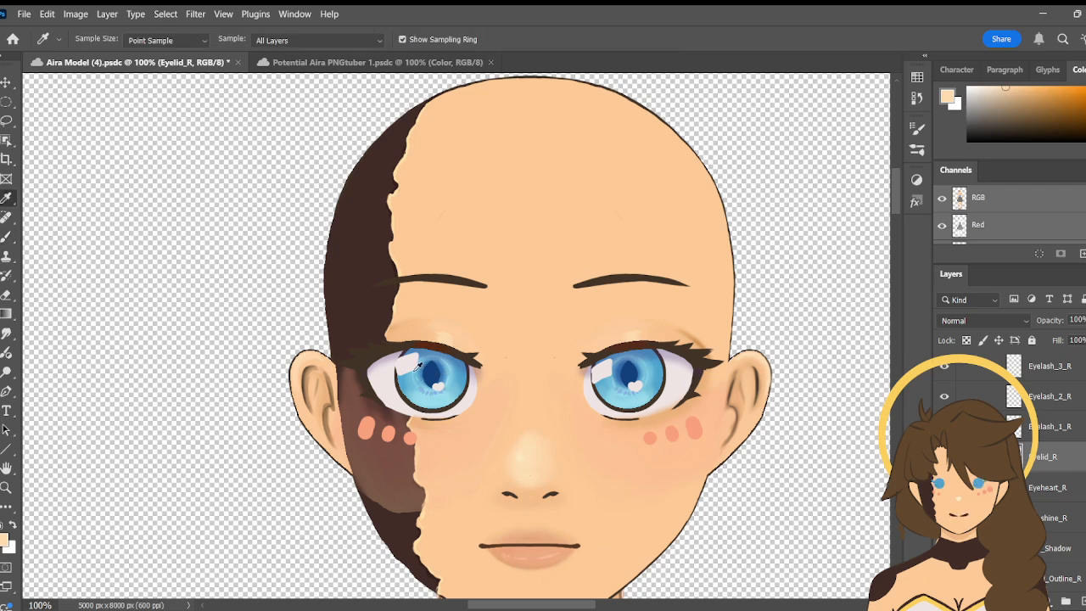
{"action": "key", "text": "ctrl+u"}
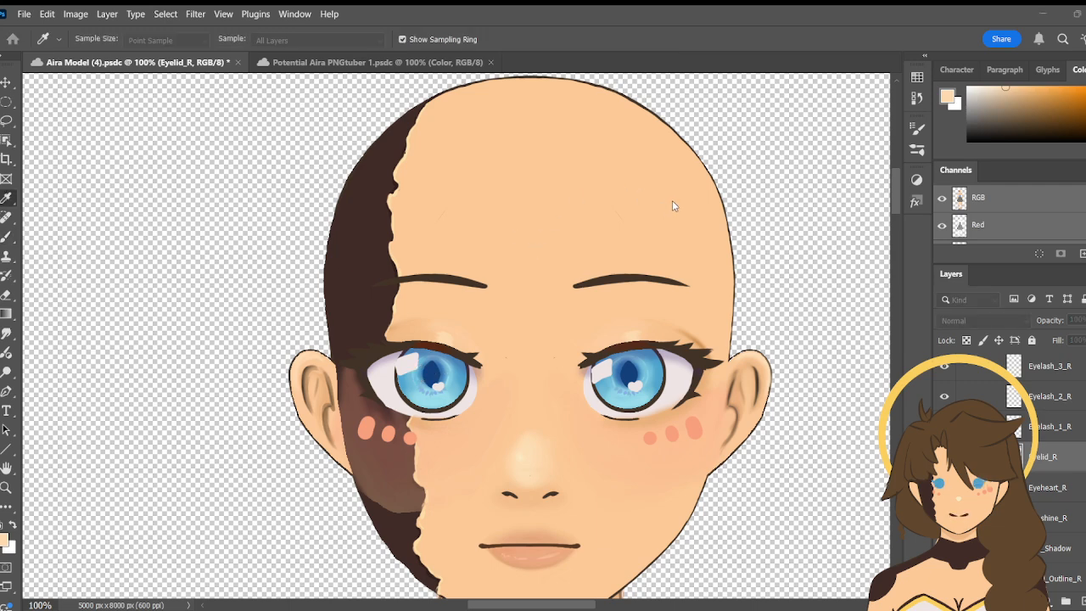
{"action": "left_click", "coordinate": [675, 206]}
{"action": "key", "text": "ctrl+space"}
- Paint over the outer edge of the right eyelid highlight with the neighbouring eyelid tone, using the 17 px brush
{"action": "key", "text": "z"}
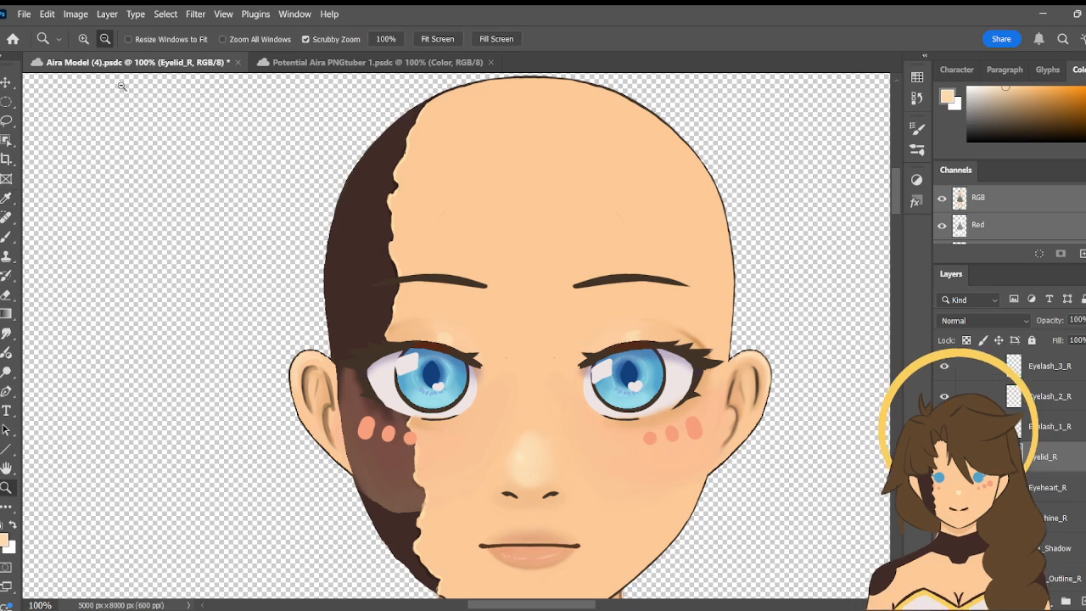
{"action": "left_click", "coordinate": [444, 370]}
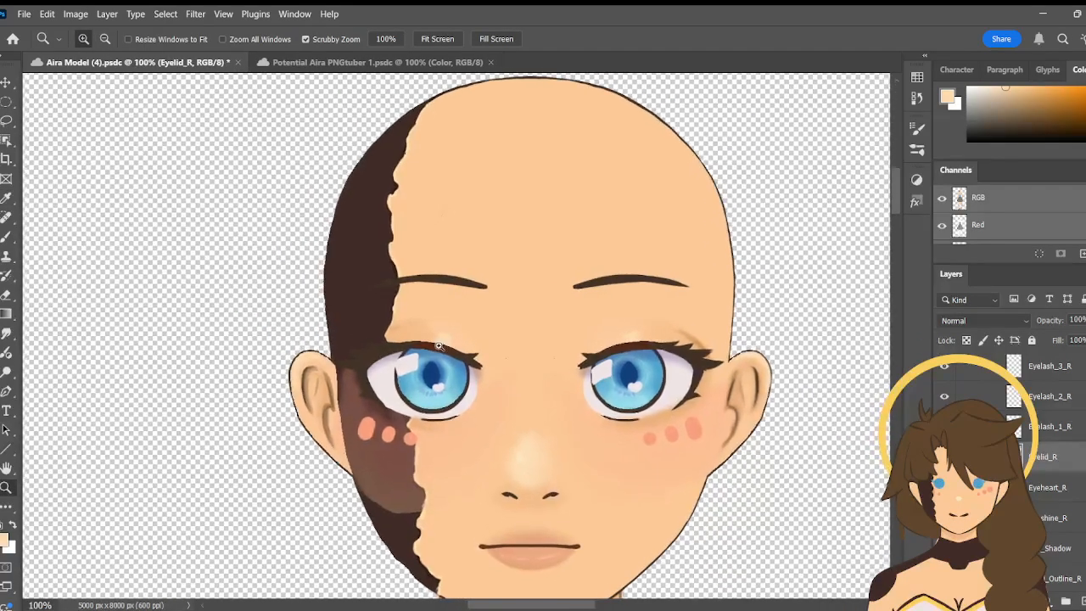
{"action": "left_click", "coordinate": [447, 348]}
{"action": "key", "text": "b"}
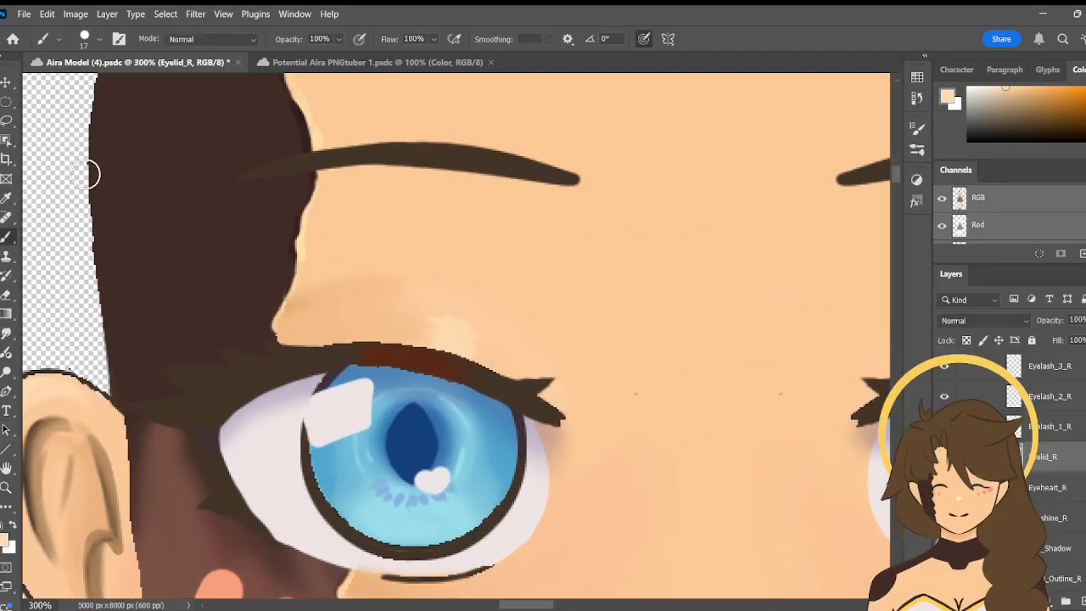
{"action": "left_click", "coordinate": [9, 199]}
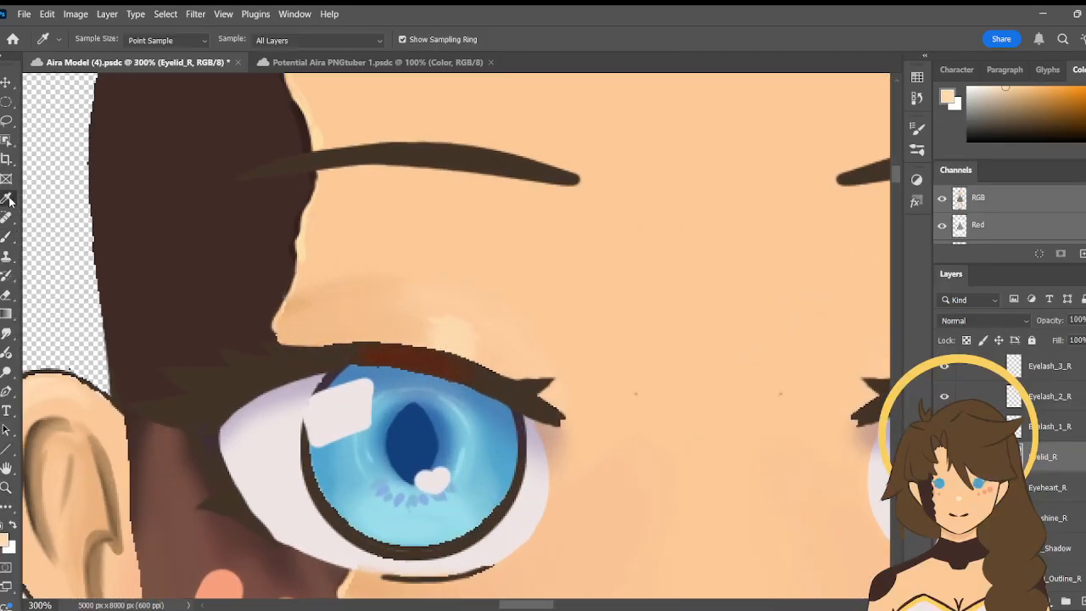
{"action": "left_click", "coordinate": [412, 316]}
{"action": "key", "text": "b"}
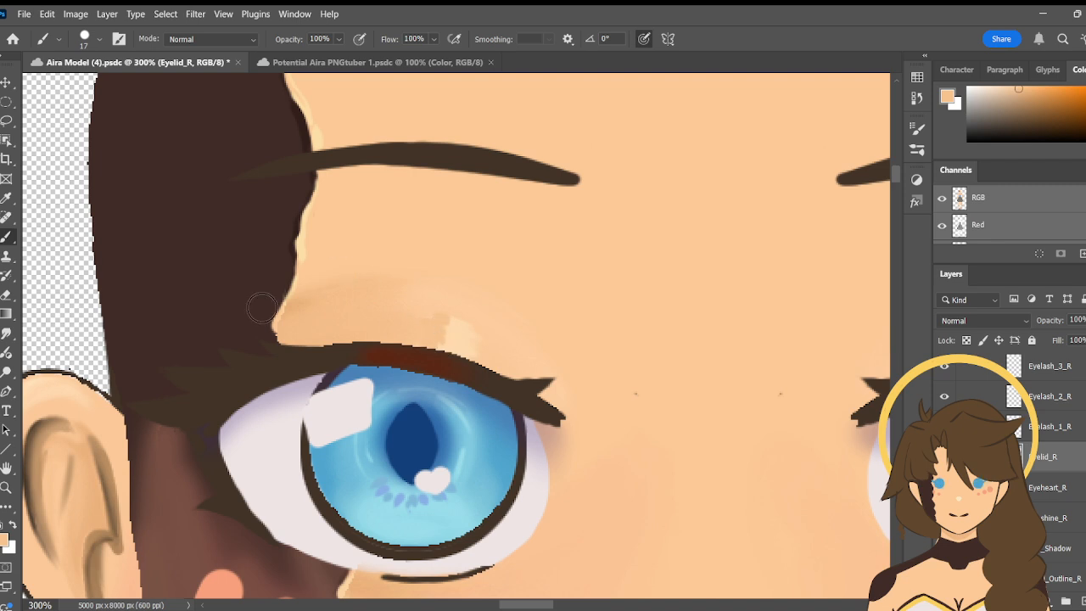
- Cover the remaining right eyelid highlight with a skin tone sampled from the inner side of the eyelid
{"action": "key", "text": "i"}
{"action": "left_click", "coordinate": [471, 338]}
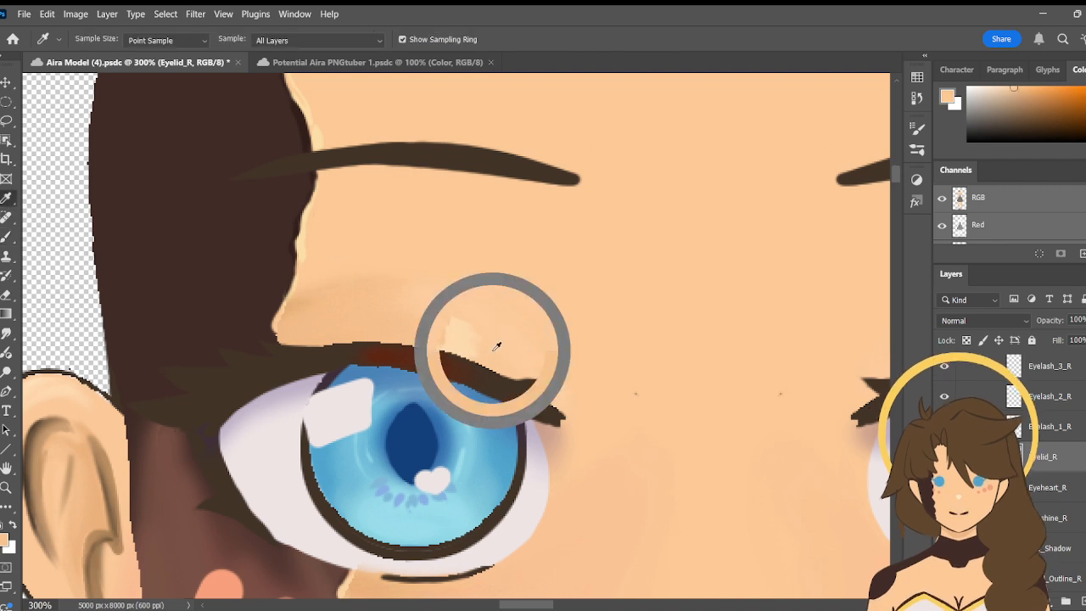
{"action": "key", "text": "b"}
{"action": "left_click_drag", "start_coordinate": [464, 339], "coordinate": [468, 352]}
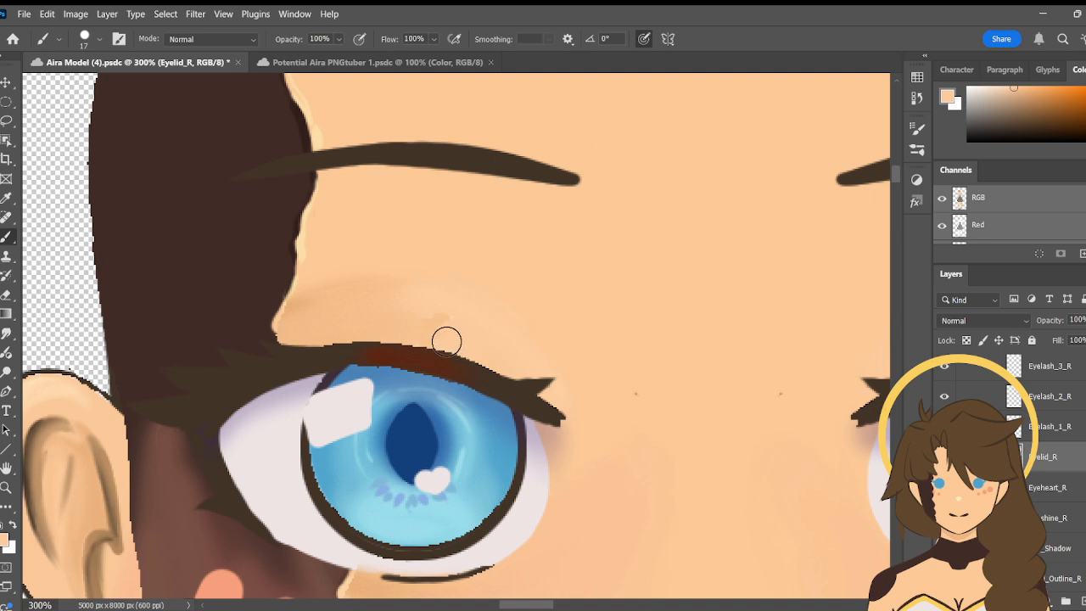
- Touch up the covered spot with a tone sampled just above it and blend it using Smudge at 50% strength
{"action": "key", "text": "i"}
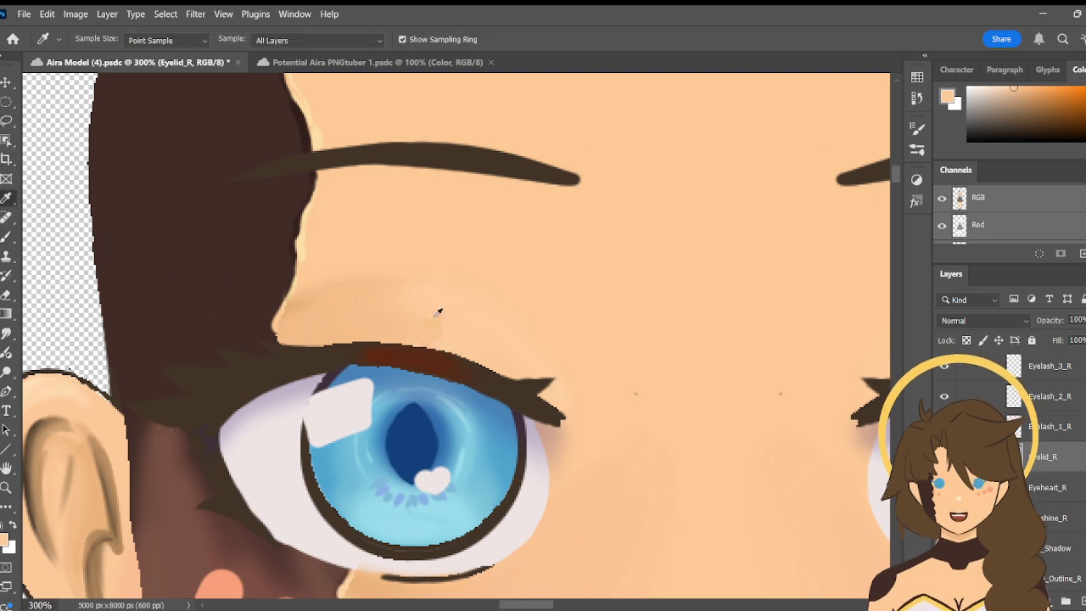
{"action": "left_click", "coordinate": [440, 300]}
{"action": "key", "text": "b"}
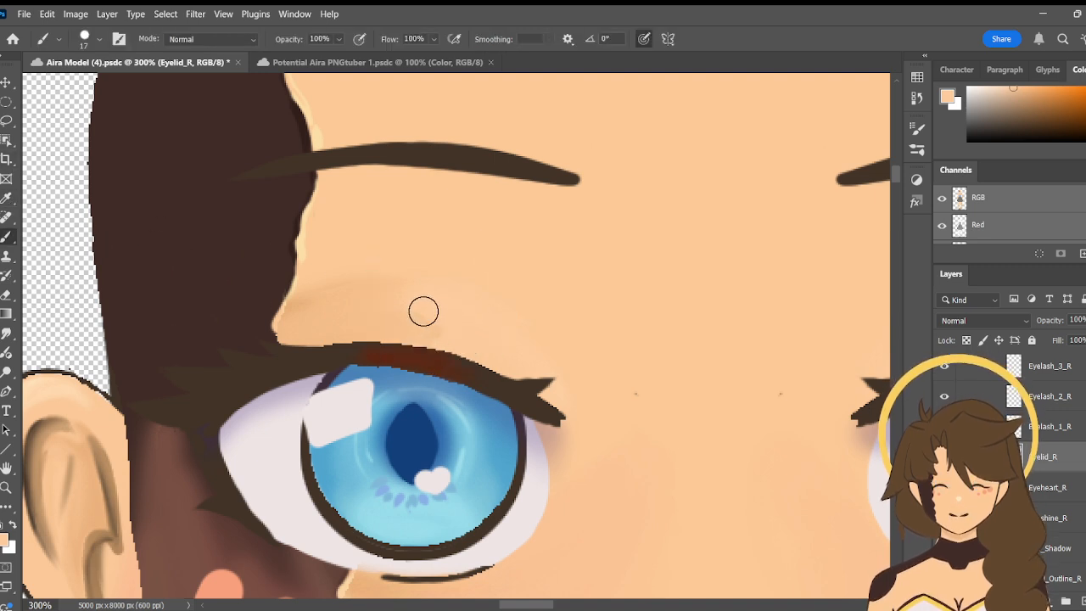
{"action": "left_click", "coordinate": [6, 334]}
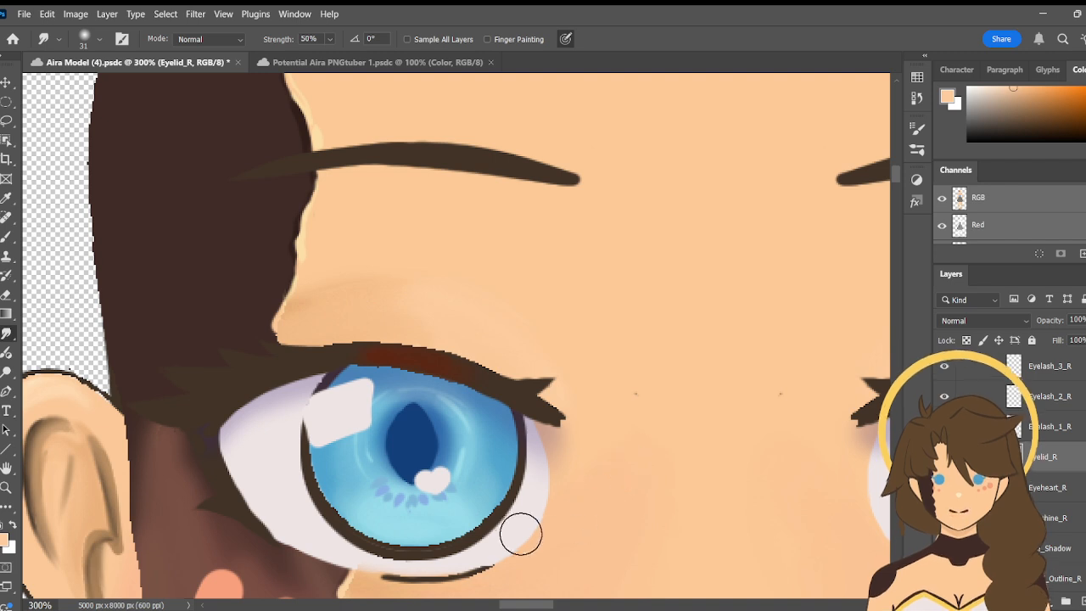
- Sample the pale highlight colour from the left eyelid and paint a new highlight on the right eyelid, slightly outward of the pupil
{"action": "left_click_drag", "start_coordinate": [520, 606], "coordinate": [534, 606]}
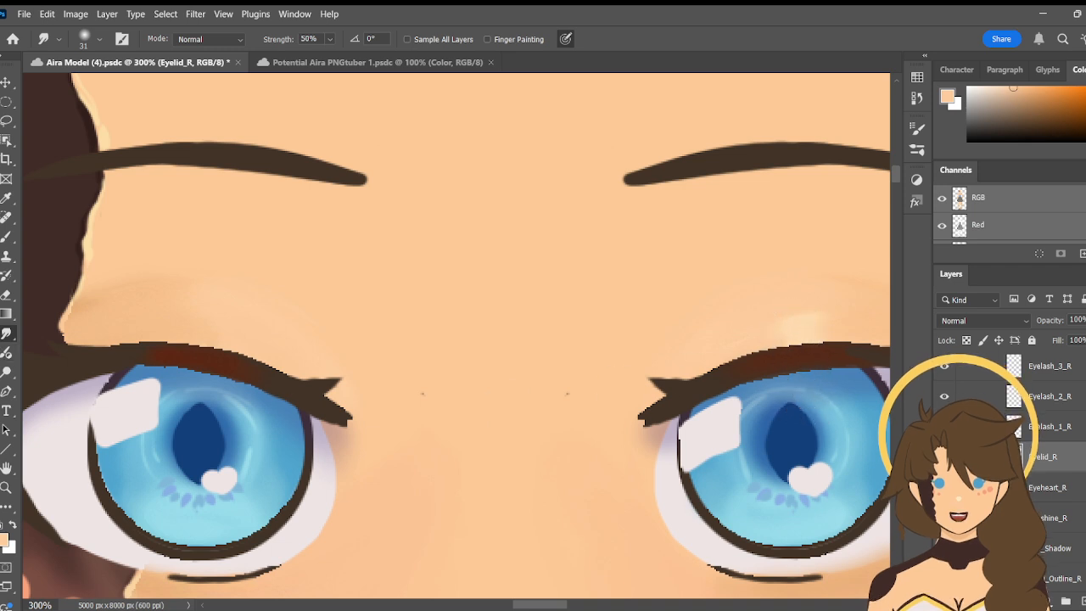
{"action": "left_click", "coordinate": [6, 198]}
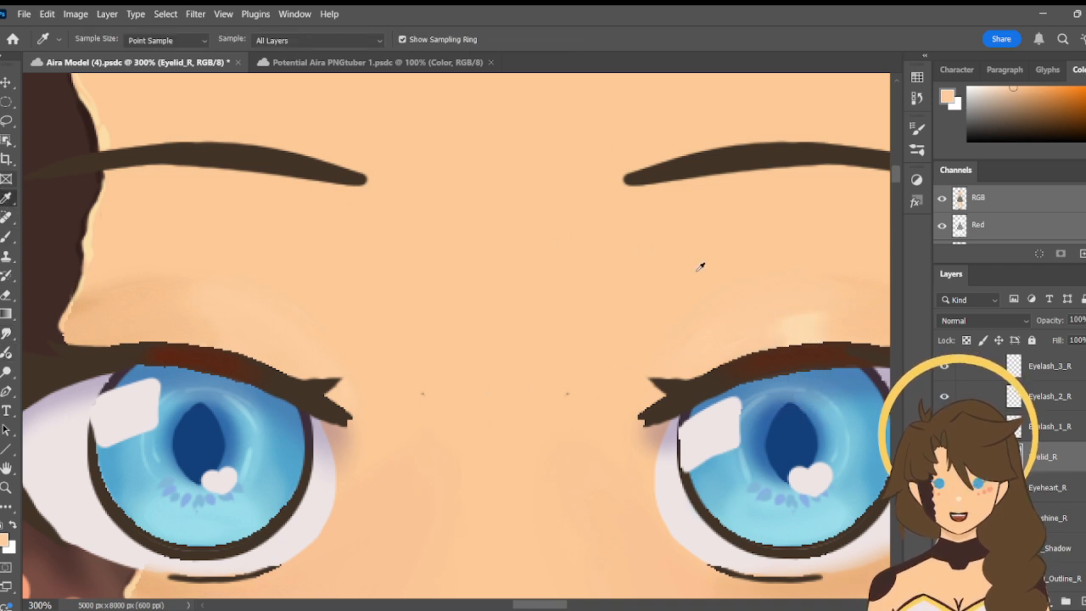
{"action": "left_click", "coordinate": [796, 321]}
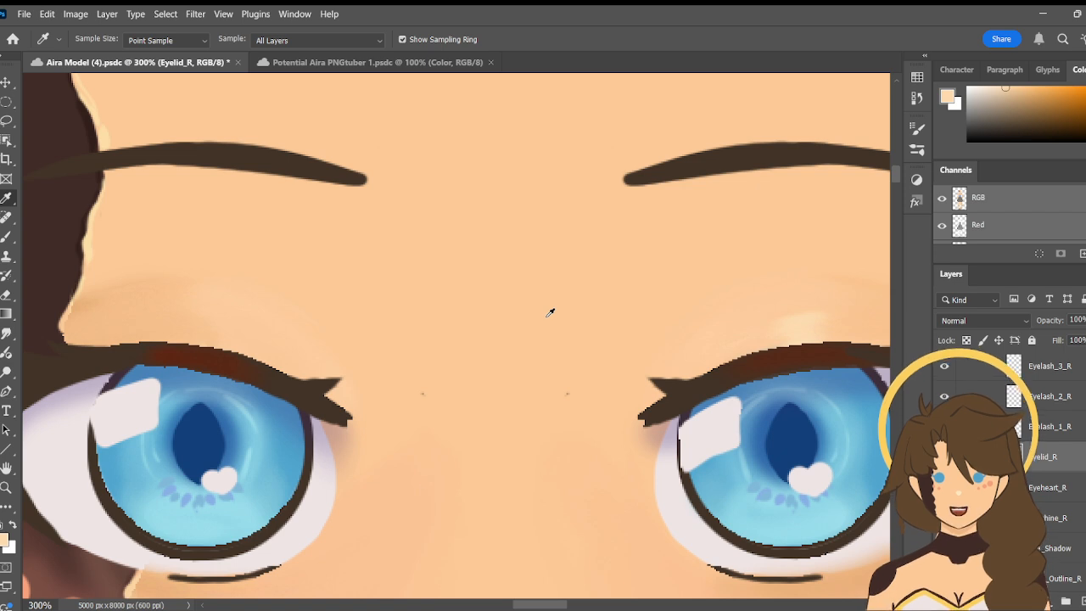
{"action": "key", "text": "b"}
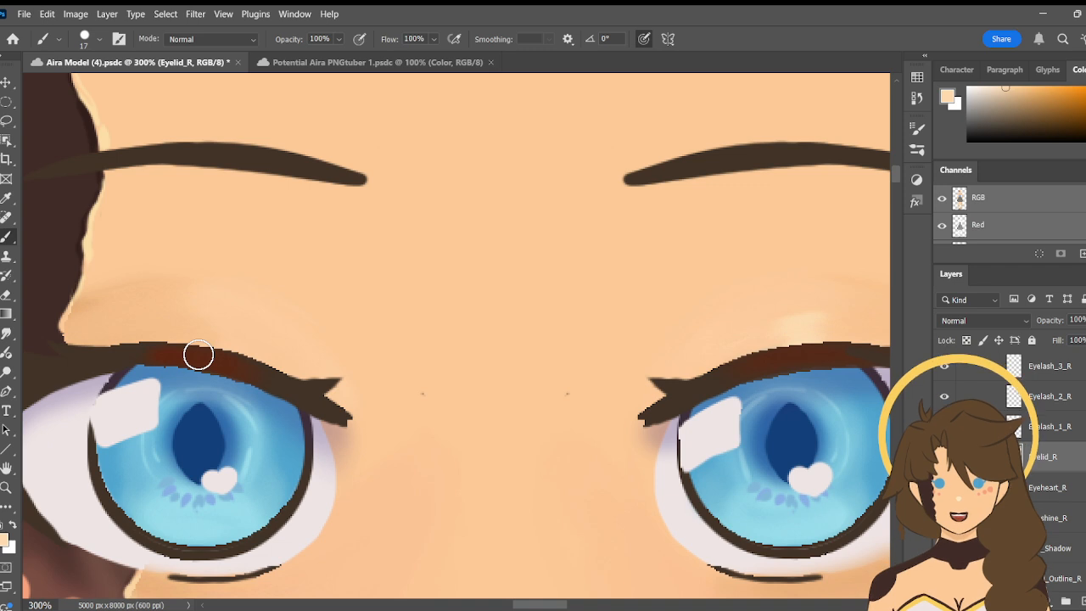
{"action": "key", "text": "space"}
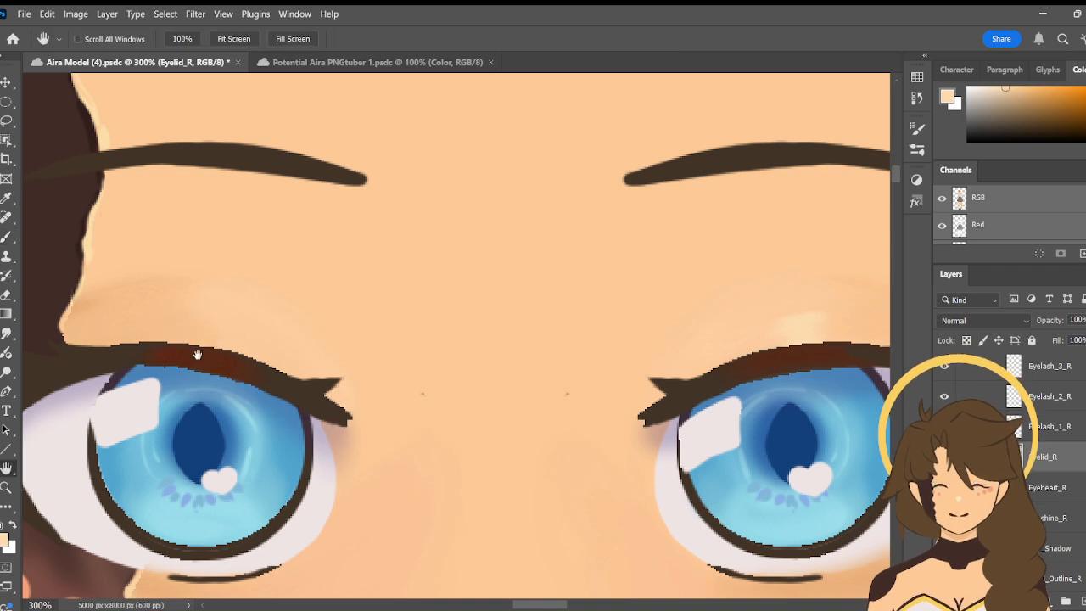
{"action": "mouse_move", "coordinate": [197, 355]}
{"action": "left_mouse_down"}
{"action": "mouse_move", "coordinate": [265, 360]}
{"action": "mouse_move", "coordinate": [240, 380]}
{"action": "left_mouse_up"}
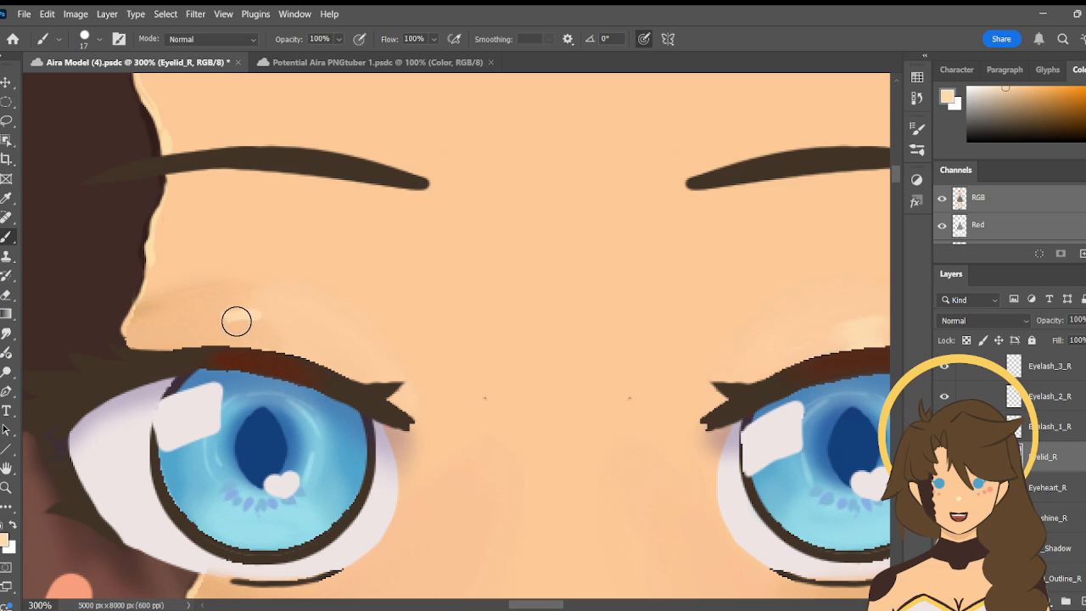
{"action": "mouse_move", "coordinate": [237, 321]}
{"action": "left_mouse_down"}
{"action": "mouse_move", "coordinate": [247, 329]}
{"action": "mouse_move", "coordinate": [243, 346]}
{"action": "mouse_move", "coordinate": [237, 340]}
{"action": "left_mouse_up"}
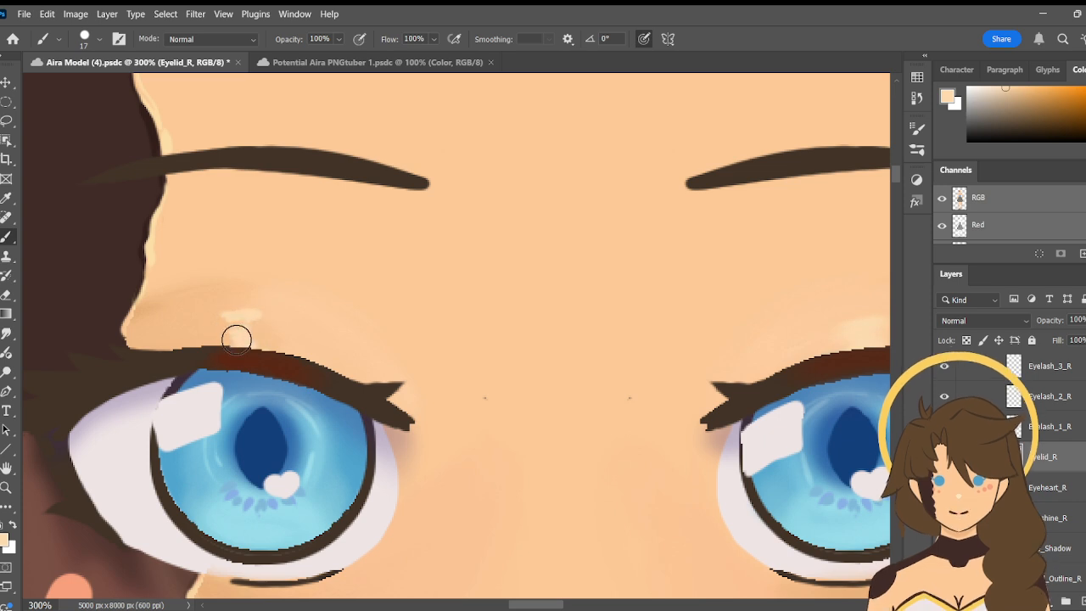
{"action": "key", "text": "space"}
{"action": "left_click_drag", "start_coordinate": [555, 408], "coordinate": [472, 342]}
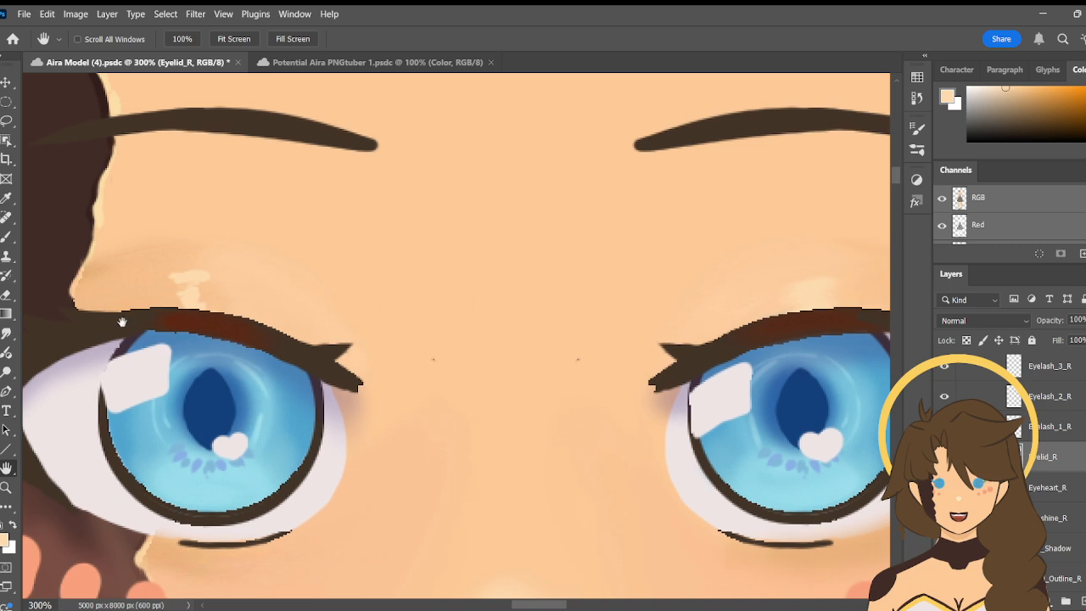
- Smudge the new highlight into the right eyelid at 50% strength and check it on the whole face at 100%
{"action": "left_click", "coordinate": [7, 334]}
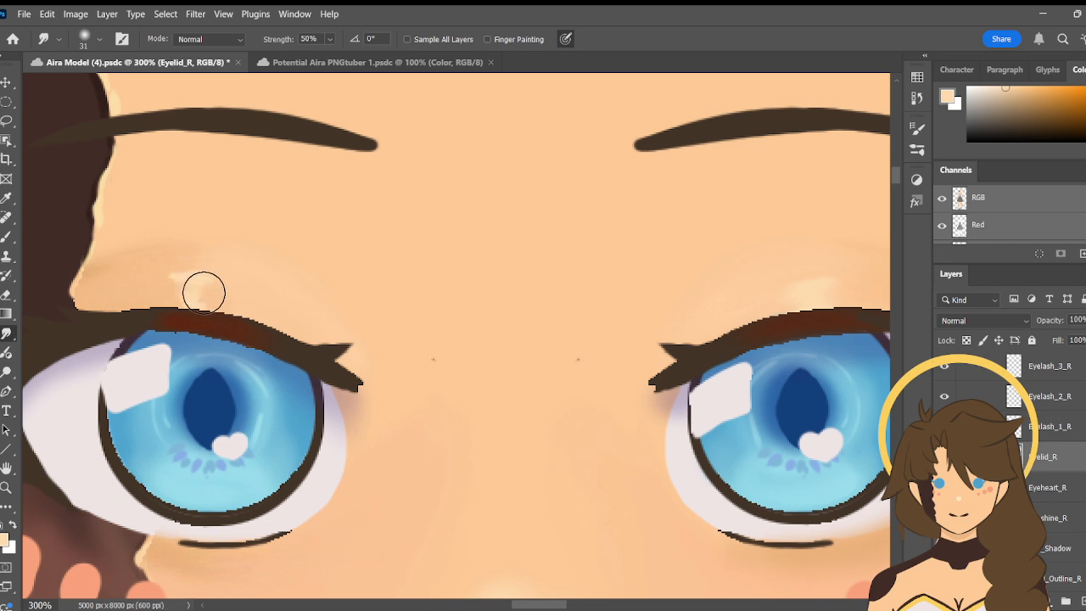
{"action": "mouse_move", "coordinate": [179, 299]}
{"action": "left_mouse_down"}
{"action": "mouse_move", "coordinate": [139, 297]}
{"action": "mouse_move", "coordinate": [183, 296]}
{"action": "mouse_move", "coordinate": [142, 280]}
{"action": "mouse_move", "coordinate": [189, 280]}
{"action": "mouse_move", "coordinate": [195, 290]}
{"action": "mouse_move", "coordinate": [180, 297]}
{"action": "mouse_move", "coordinate": [220, 303]}
{"action": "mouse_move", "coordinate": [167, 295]}
{"action": "mouse_move", "coordinate": [206, 288]}
{"action": "mouse_move", "coordinate": [206, 279]}
{"action": "mouse_move", "coordinate": [153, 264]}
{"action": "mouse_move", "coordinate": [240, 275]}
{"action": "mouse_move", "coordinate": [179, 271]}
{"action": "mouse_move", "coordinate": [190, 303]}
{"action": "left_mouse_up"}
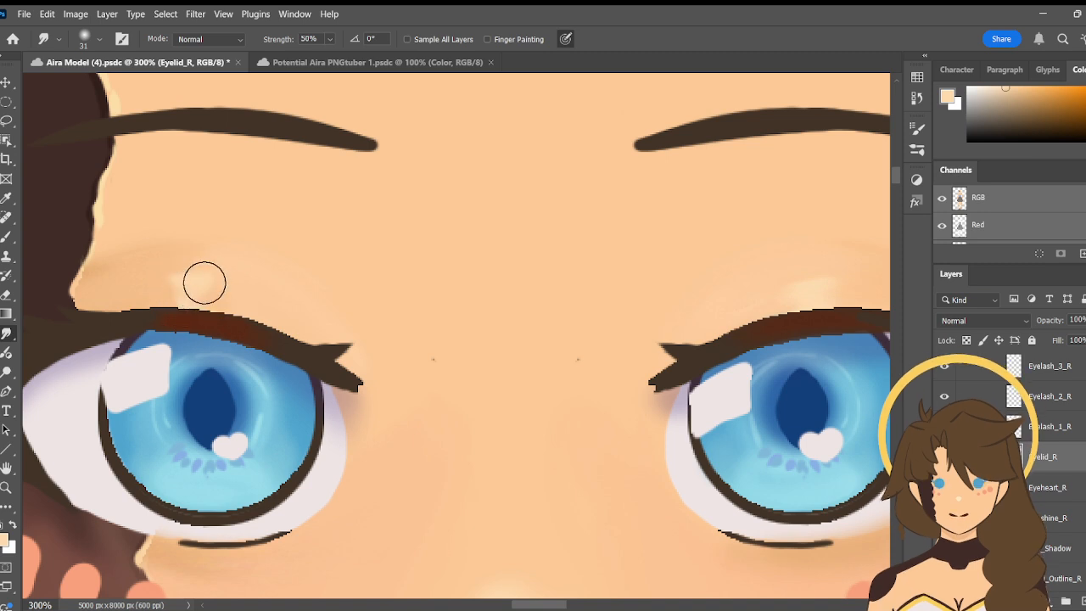
{"action": "left_click", "coordinate": [7, 487]}
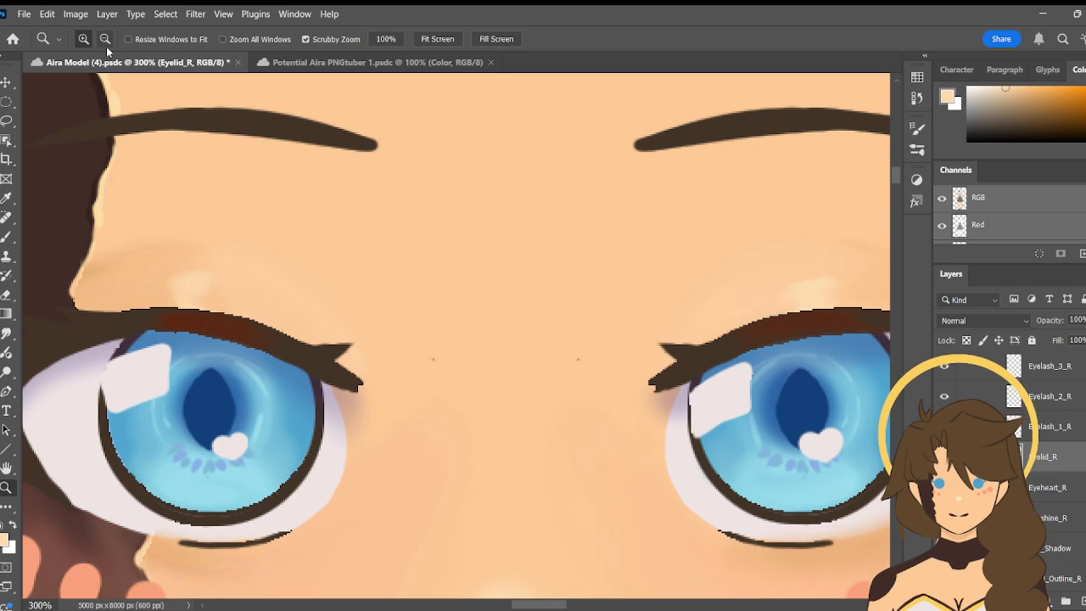
{"action": "left_click", "coordinate": [543, 435]}
{"action": "left_click", "coordinate": [524, 453]}
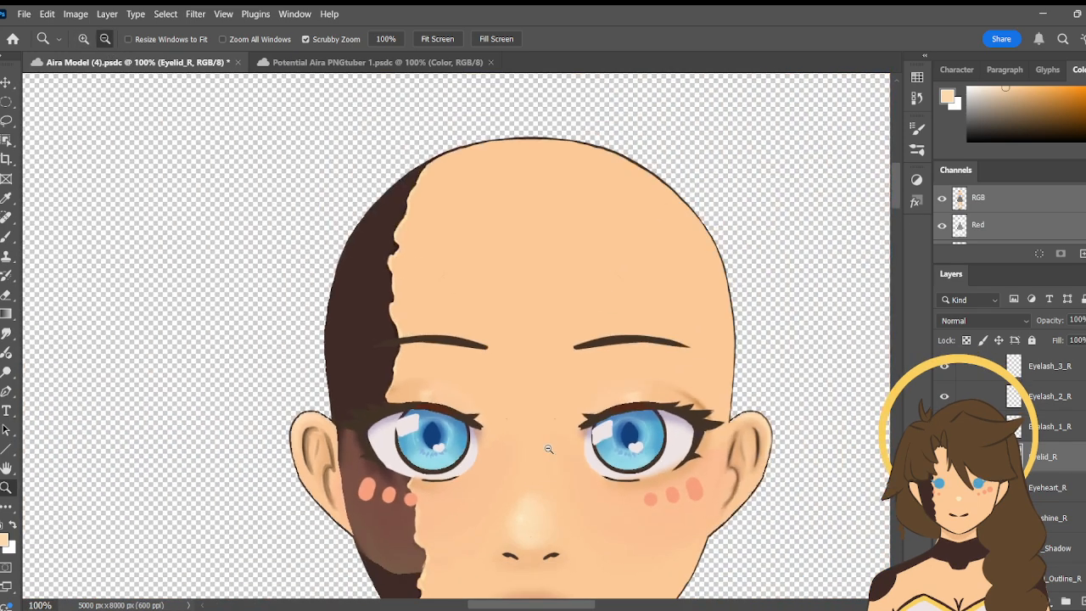
{"action": "key", "text": "h"}
{"action": "left_click_drag", "start_coordinate": [557, 458], "coordinate": [521, 315]}
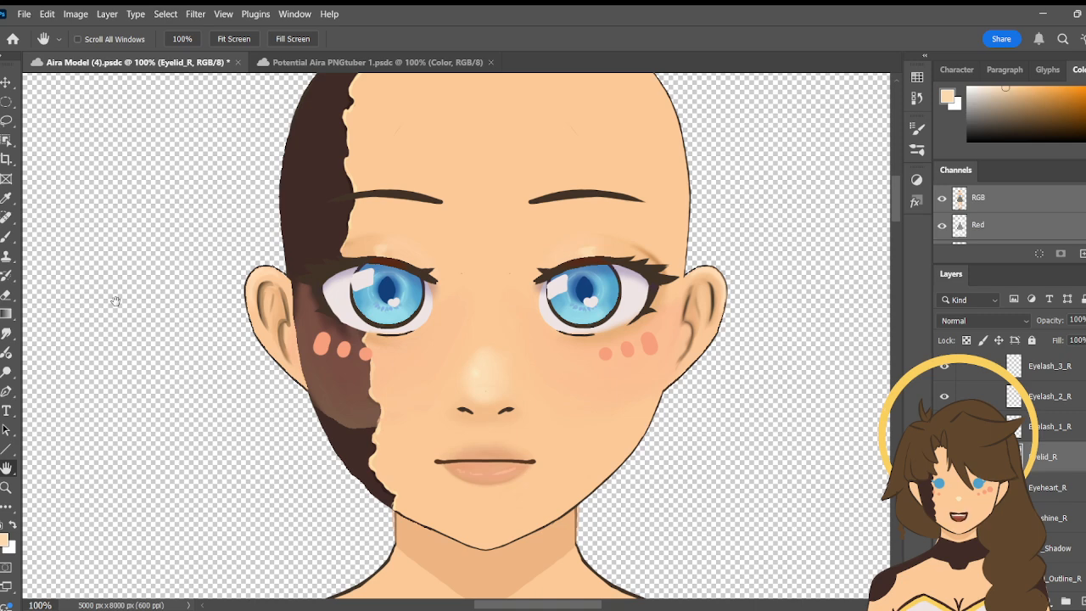
- Refine the right eyelid highlight at 300% zoom with the 17 px brush and smudge its edges at 50% strength
{"action": "key", "text": "ctrl+shift+s"}
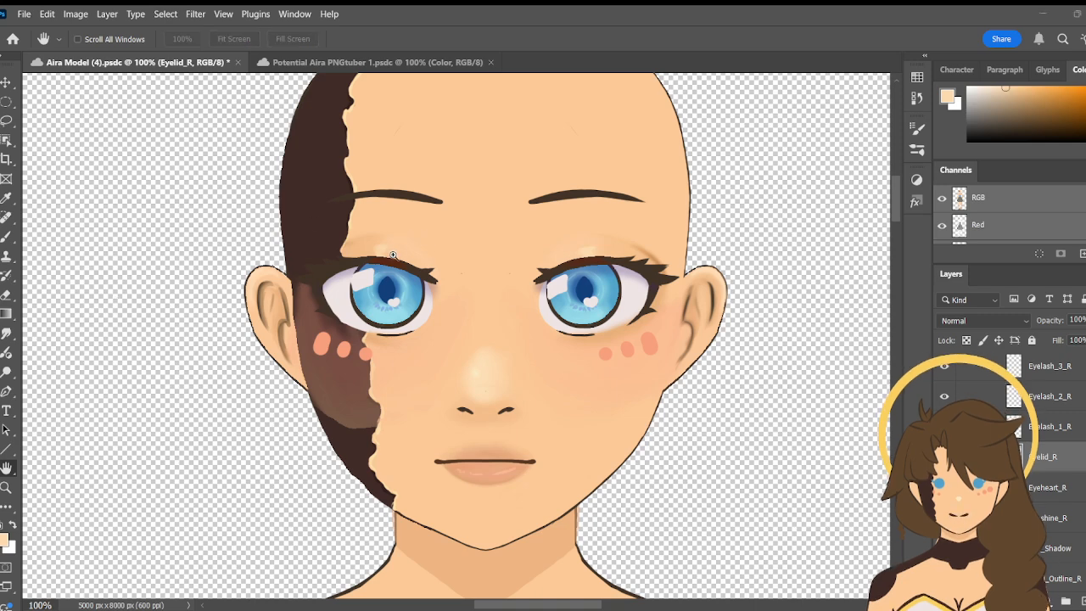
{"action": "left_click", "coordinate": [678, 200]}
{"action": "key", "text": "z"}
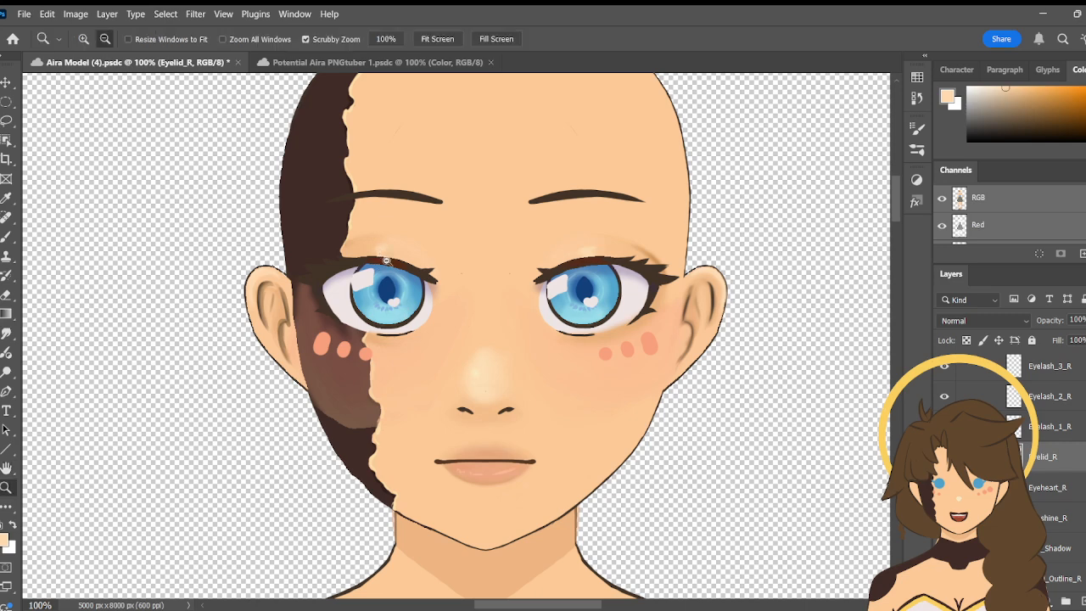
{"action": "left_click", "coordinate": [83, 37]}
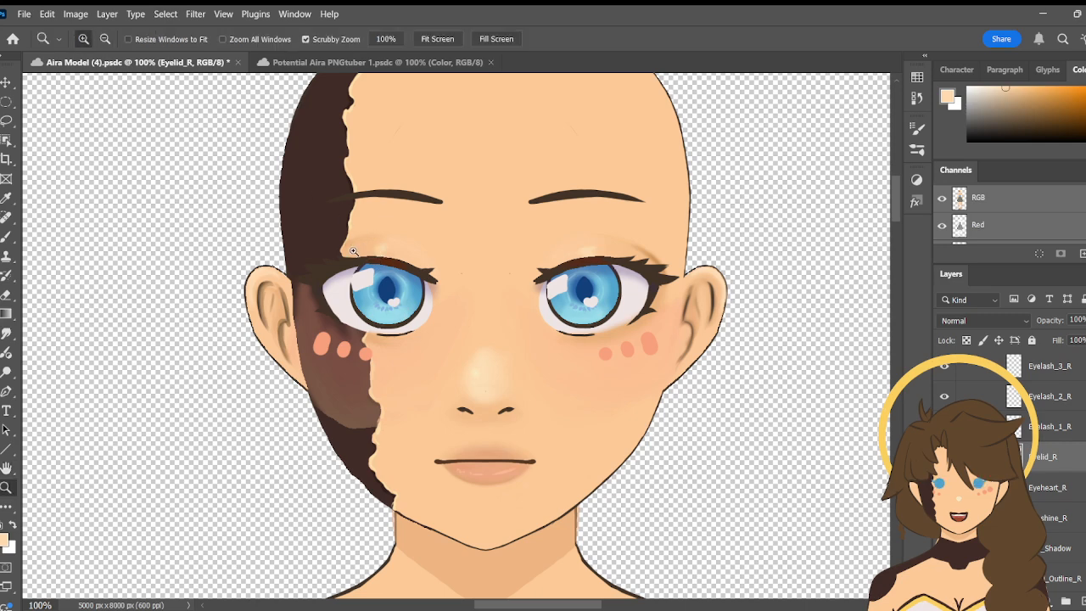
{"action": "left_click_drag", "start_coordinate": [373, 268], "coordinate": [417, 252]}
{"action": "key", "text": "b"}
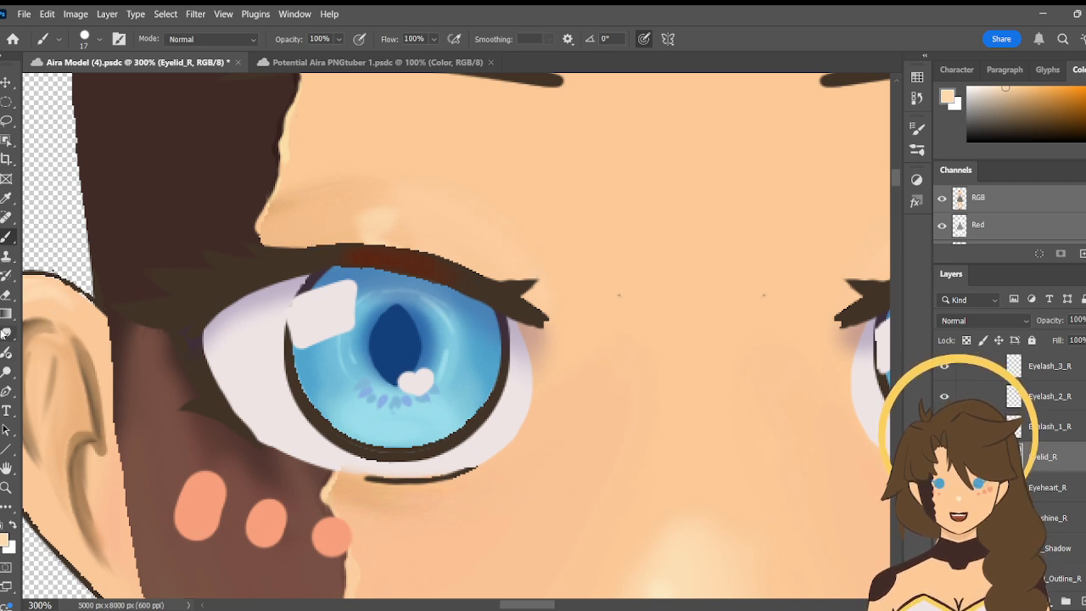
{"action": "left_click", "coordinate": [6, 334]}
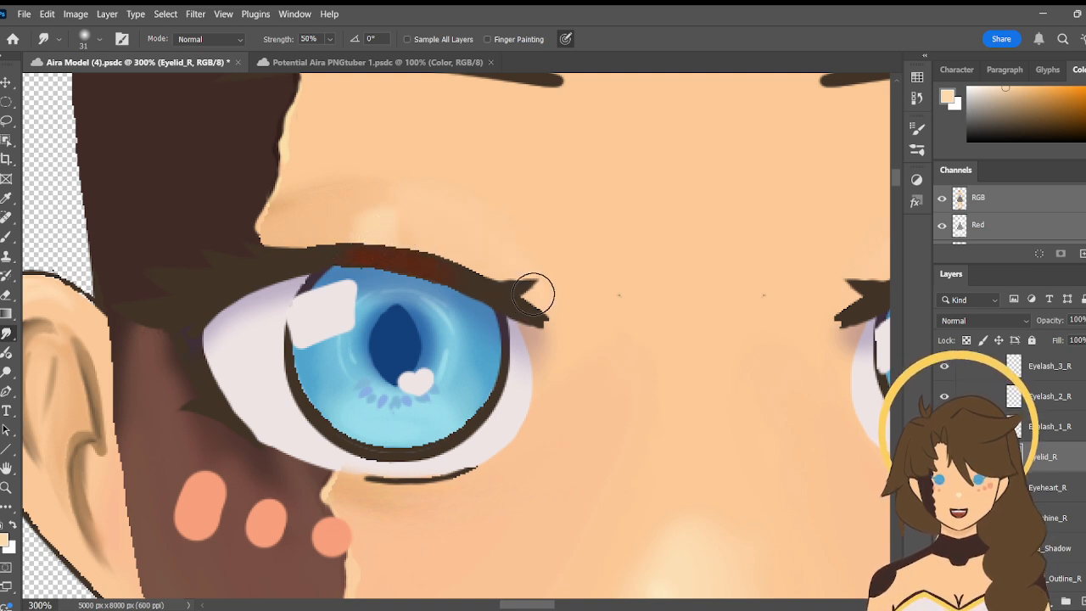
- Compare the refined right eyelid highlight with the left one on the whole face at 100% zoom
{"action": "left_click", "coordinate": [6, 488]}
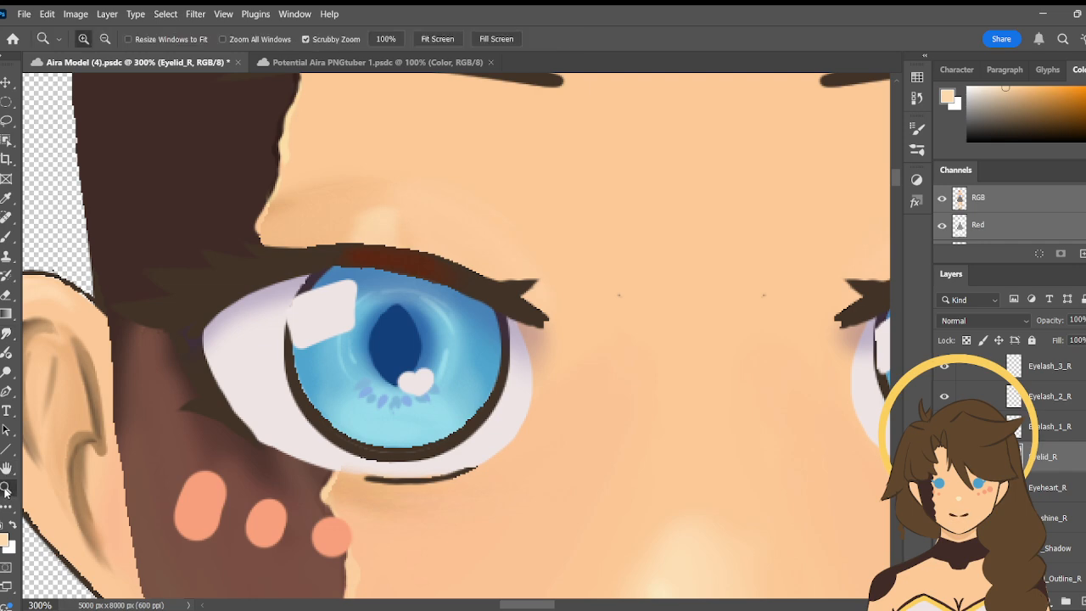
{"action": "left_click", "coordinate": [105, 40]}
{"action": "left_click", "coordinate": [594, 399]}
{"action": "left_click", "coordinate": [657, 436]}
{"action": "key", "text": "space"}
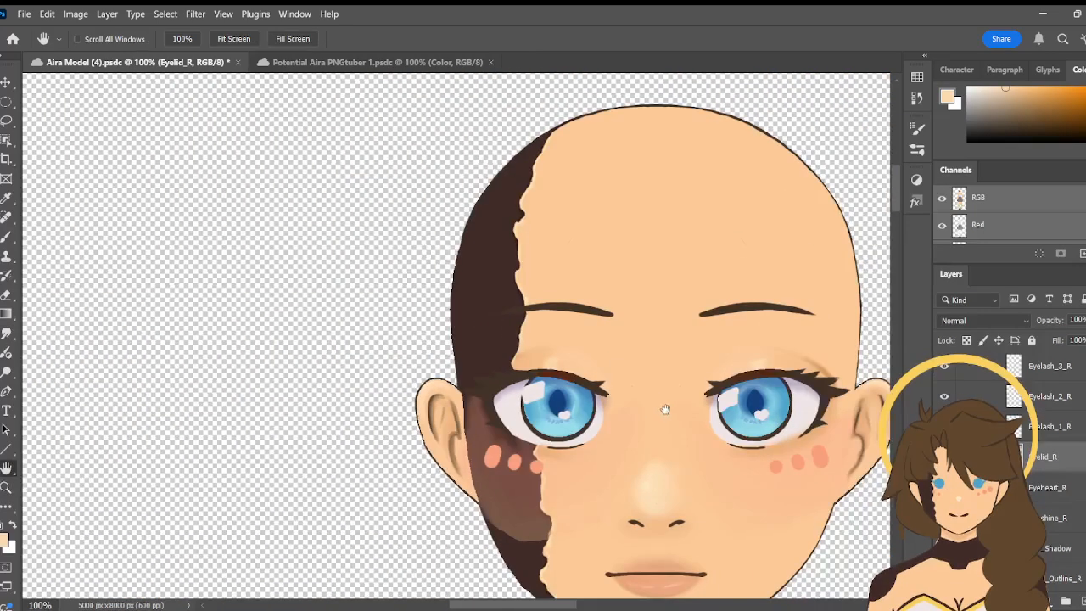
- Collapse the Eye_R, Eye_L, Mouth and Skin groups in the face's layer list, leaving the Skin group selected
{"action": "left_click_drag", "start_coordinate": [663, 407], "coordinate": [482, 307]}
{"action": "mouse_move", "coordinate": [619, 434]}
{"action": "left_mouse_down"}
{"action": "mouse_move", "coordinate": [623, 455]}
{"action": "mouse_move", "coordinate": [615, 463]}
{"action": "mouse_move", "coordinate": [611, 452]}
{"action": "left_mouse_up"}
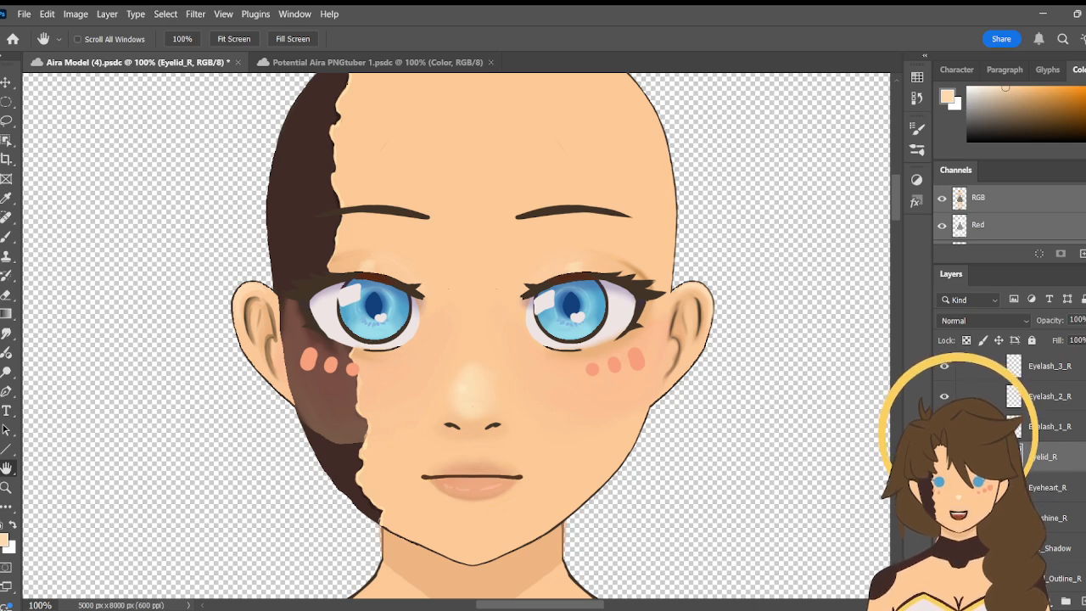
{"action": "scroll", "coordinate": [1052, 489], "scroll_direction": "up", "scroll_amount": 2}
{"action": "scroll", "coordinate": [1053, 490], "scroll_direction": "up", "scroll_amount": 7}
{"action": "left_click", "coordinate": [1052, 470]}
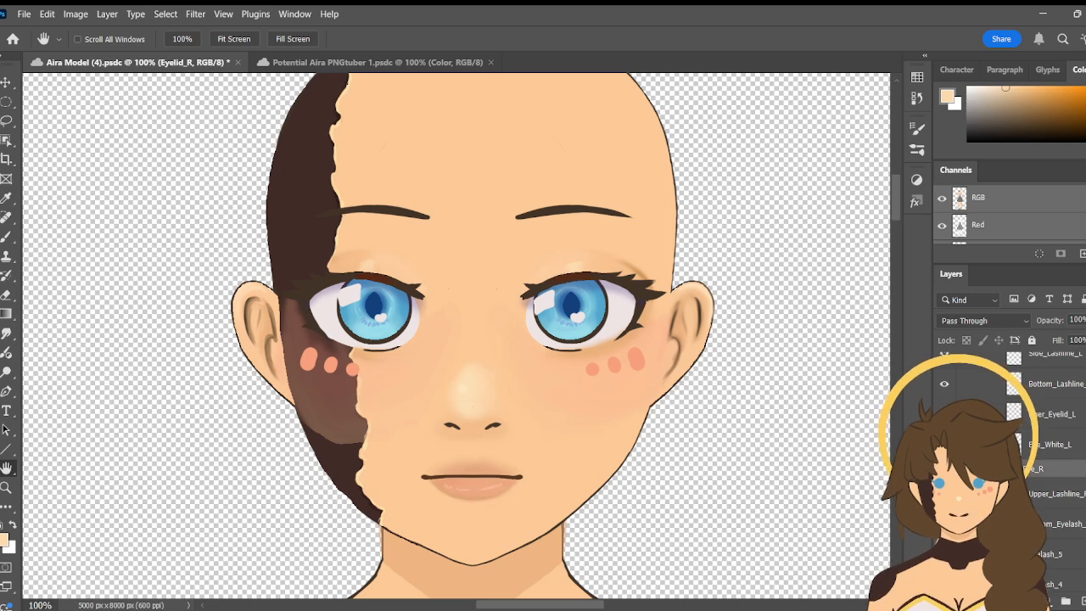
{"action": "left_click", "coordinate": [995, 469]}
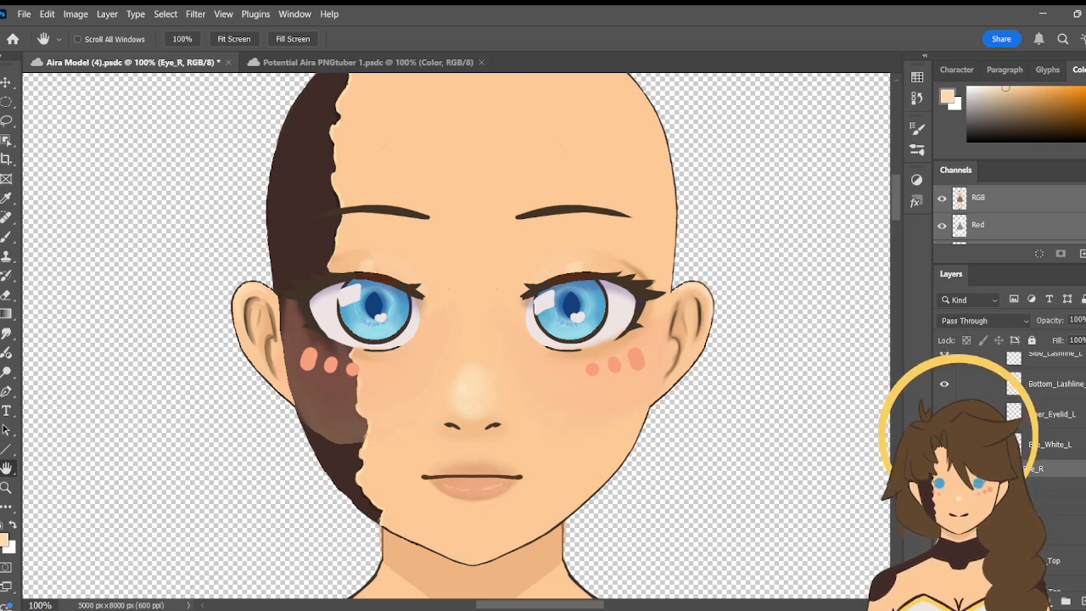
{"action": "scroll", "coordinate": [1052, 475], "scroll_direction": "up", "scroll_amount": 5}
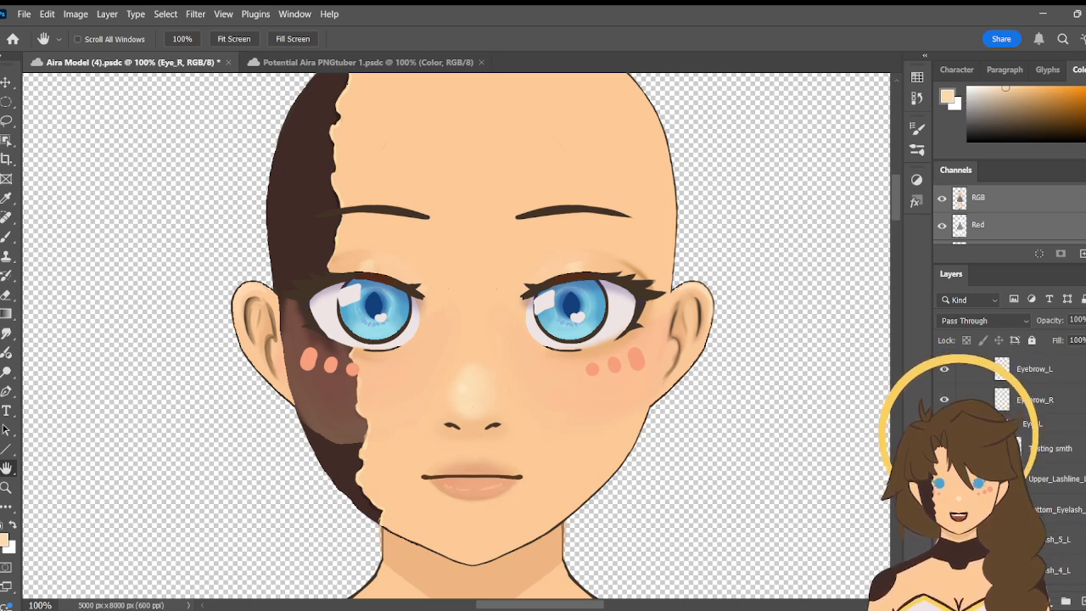
{"action": "left_click", "coordinate": [995, 423]}
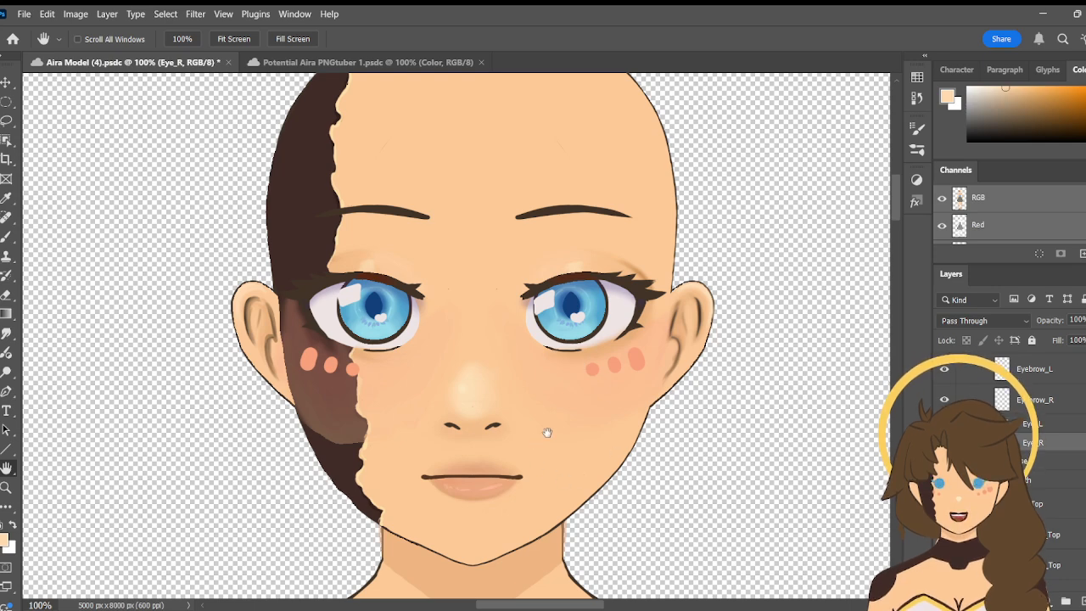
{"action": "left_click", "coordinate": [1052, 461]}
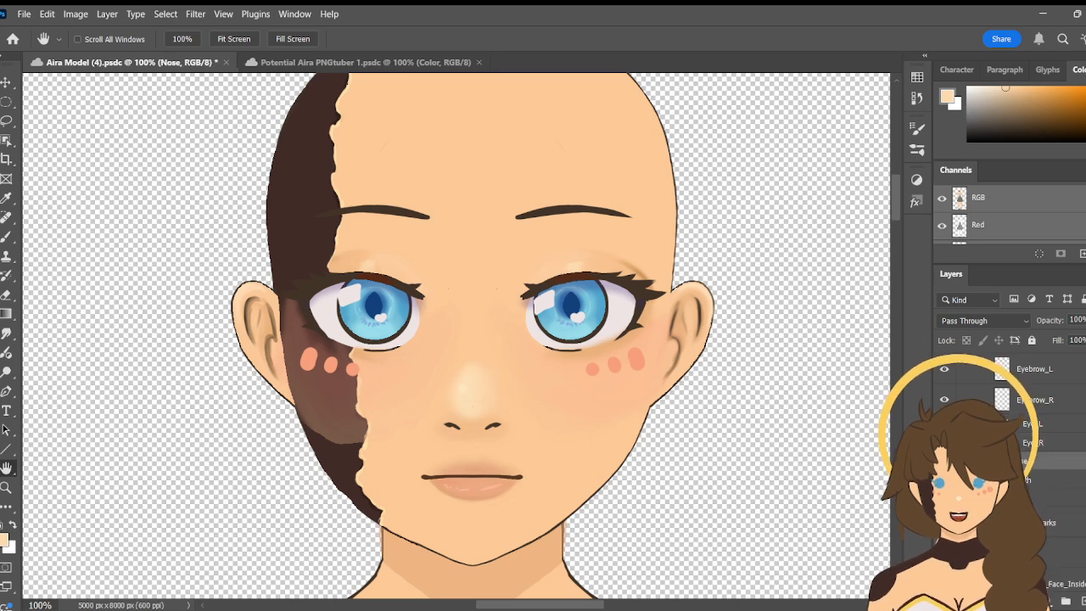
{"action": "left_click", "coordinate": [1052, 498]}
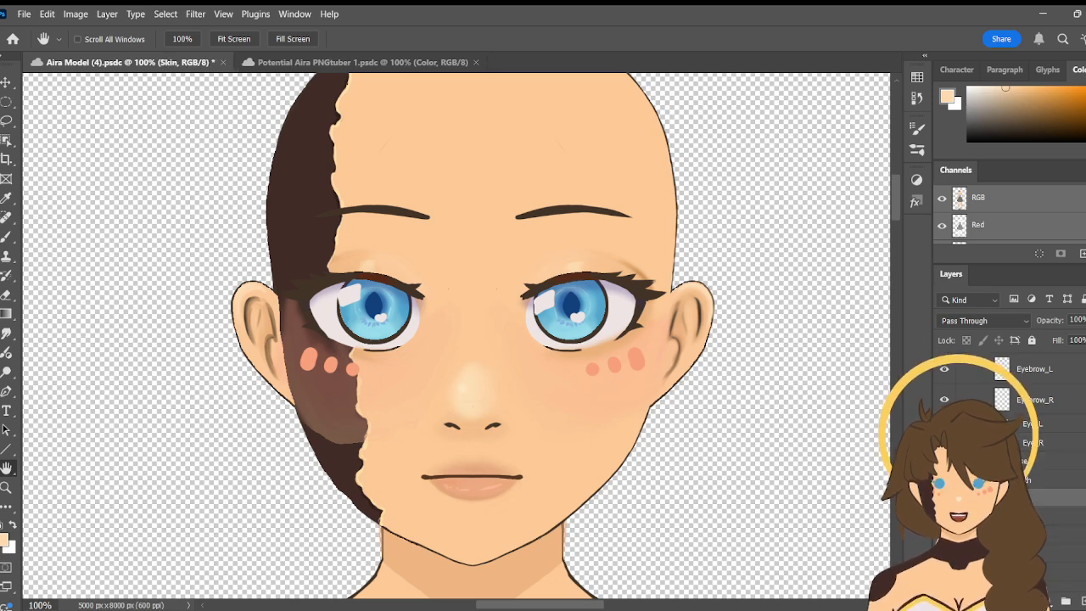
- Show the Hair group inside FACE and examine how the hair sits over the forehead and both eyes
{"action": "scroll", "coordinate": [1010, 466], "scroll_direction": "up", "scroll_amount": 2}
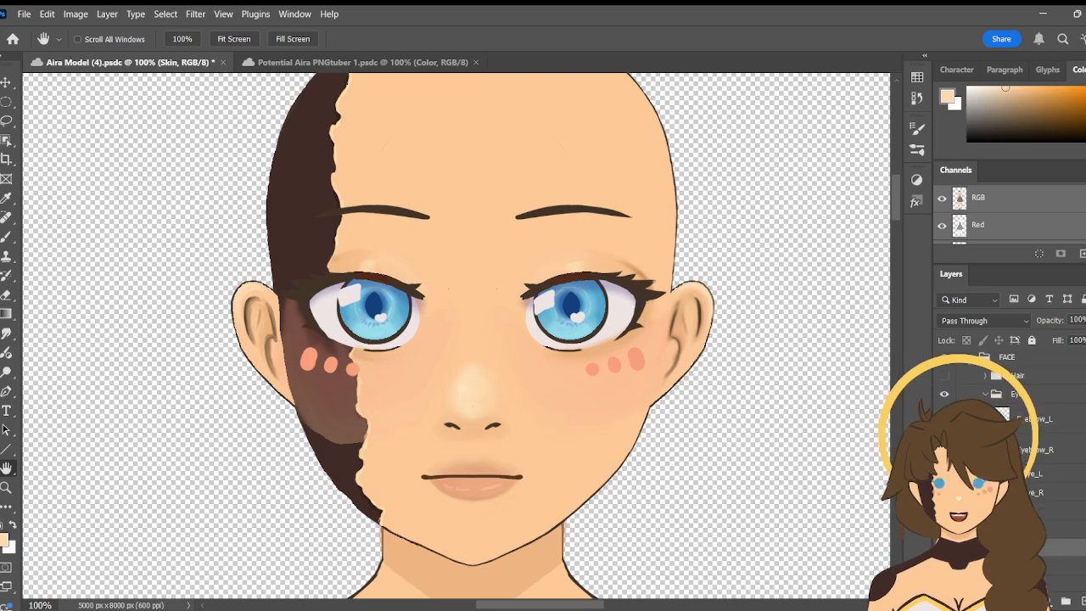
{"action": "scroll", "coordinate": [1022, 427], "scroll_direction": "up", "scroll_amount": 1}
{"action": "left_click", "coordinate": [944, 410]}
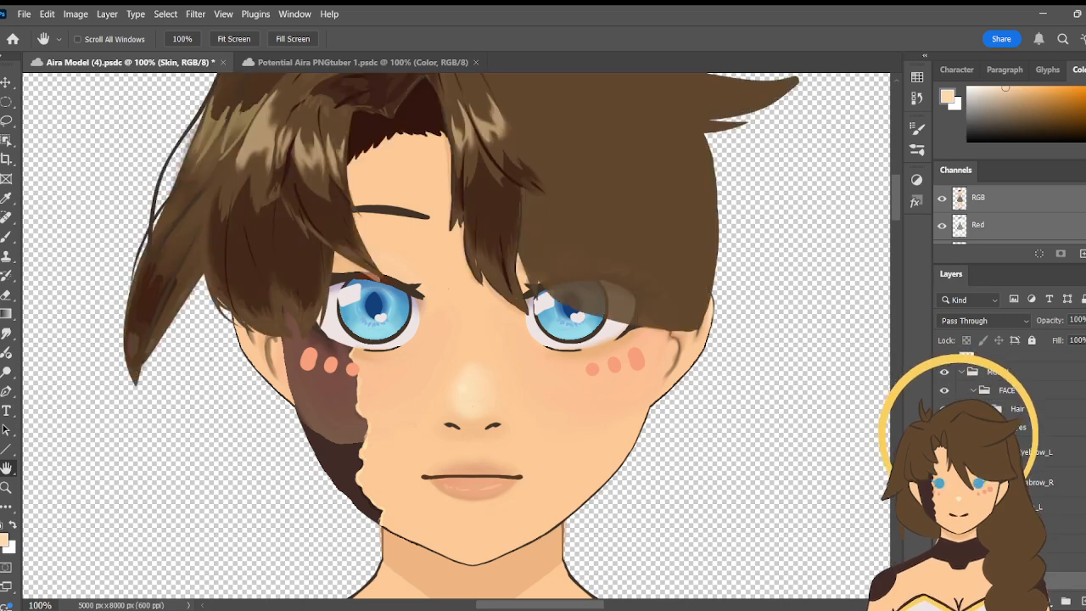
{"action": "left_click_drag", "start_coordinate": [594, 248], "coordinate": [302, 72]}
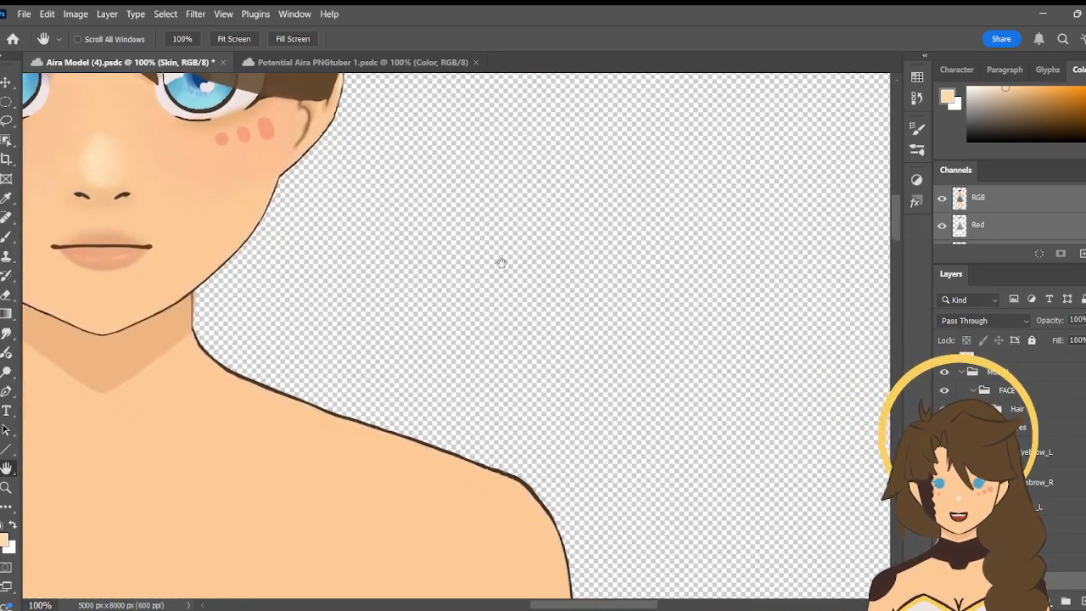
{"action": "left_click_drag", "start_coordinate": [497, 260], "coordinate": [613, 363]}
{"action": "left_click_drag", "start_coordinate": [641, 341], "coordinate": [639, 337]}
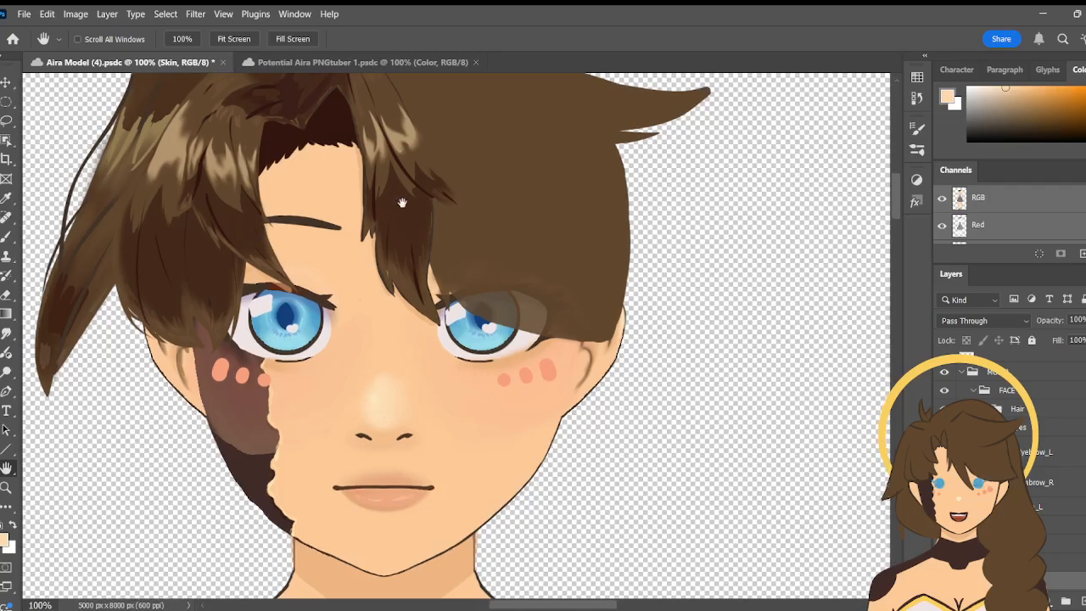
{"action": "left_click_drag", "start_coordinate": [404, 204], "coordinate": [451, 244]}
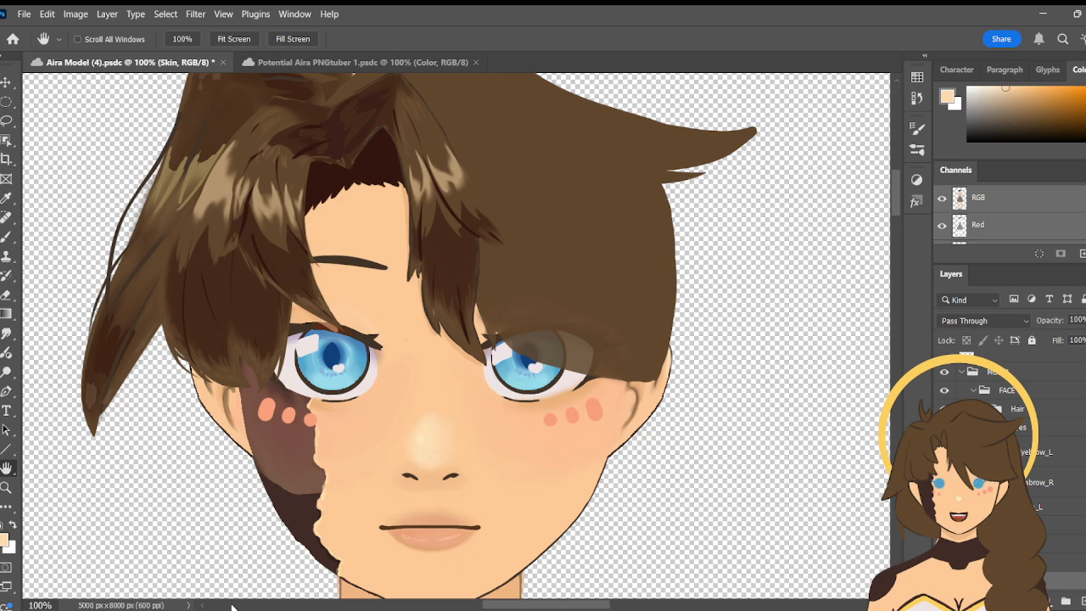
{"action": "left_click_drag", "start_coordinate": [384, 308], "coordinate": [443, 345]}
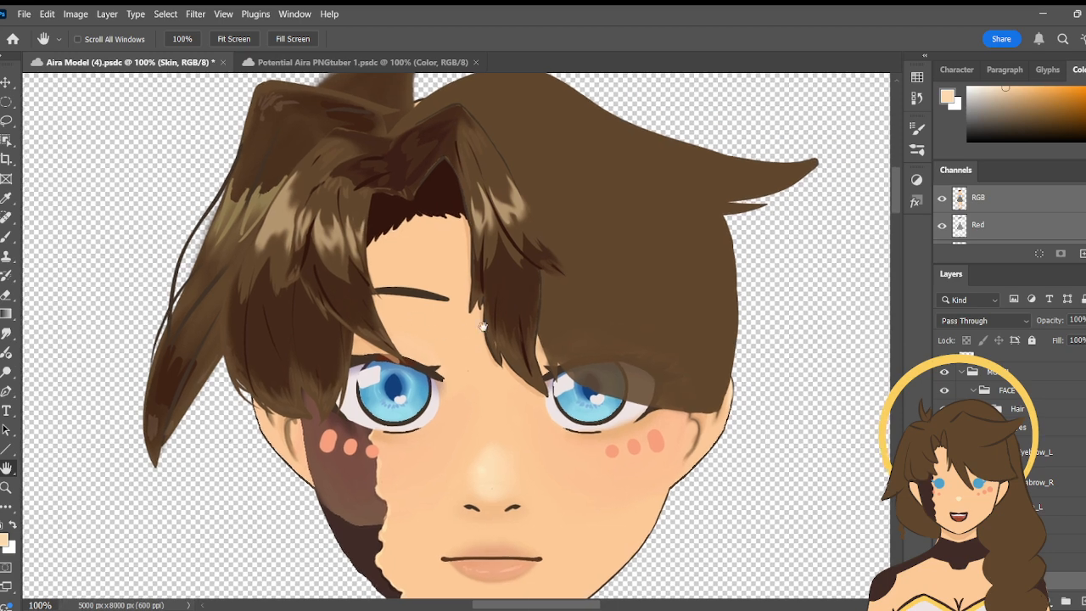
{"action": "left_click_drag", "start_coordinate": [483, 327], "coordinate": [551, 184]}
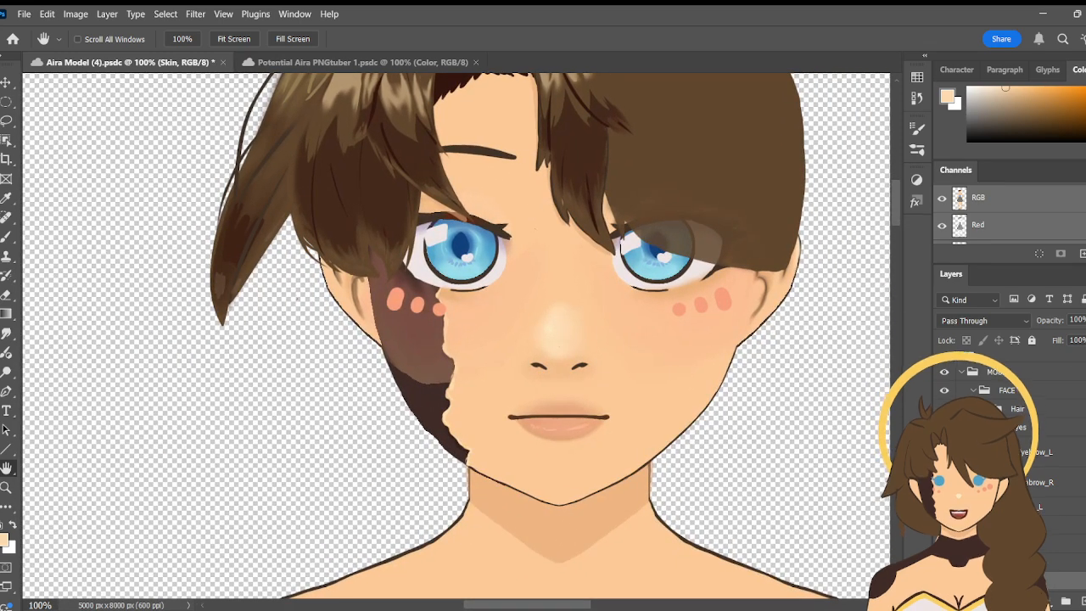
- Hide the Hair group and inspect the bare face with both eyes, brows and eyelids at 100% zoom
{"action": "scroll", "coordinate": [1010, 467], "scroll_direction": "down", "scroll_amount": 5}
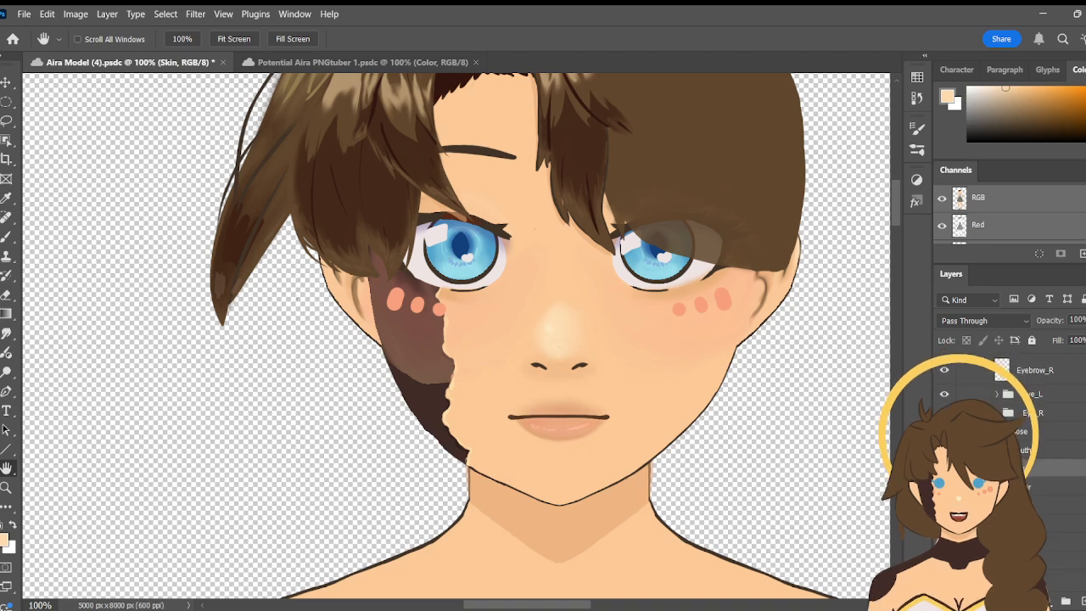
{"action": "scroll", "coordinate": [1053, 441], "scroll_direction": "down", "scroll_amount": 1}
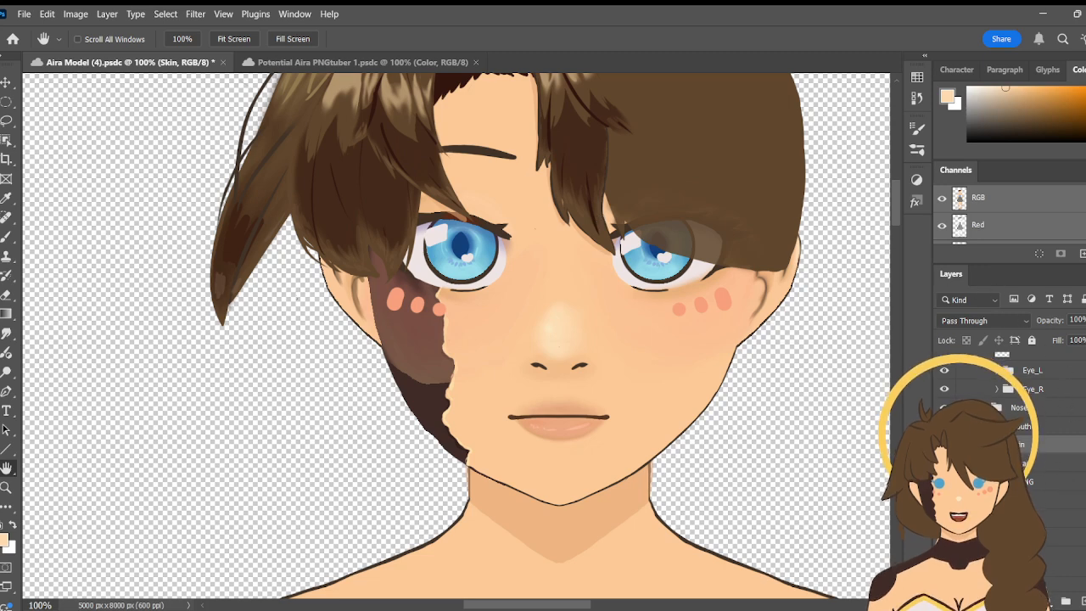
{"action": "scroll", "coordinate": [1010, 407], "scroll_direction": "up", "scroll_amount": 3}
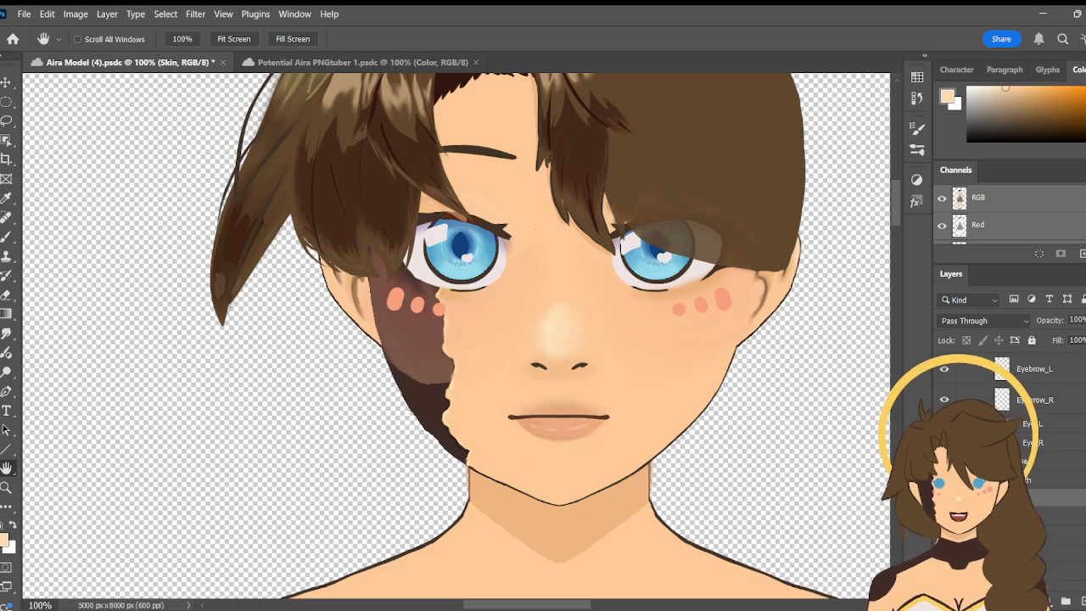
{"action": "scroll", "coordinate": [1010, 424], "scroll_direction": "down", "scroll_amount": 1}
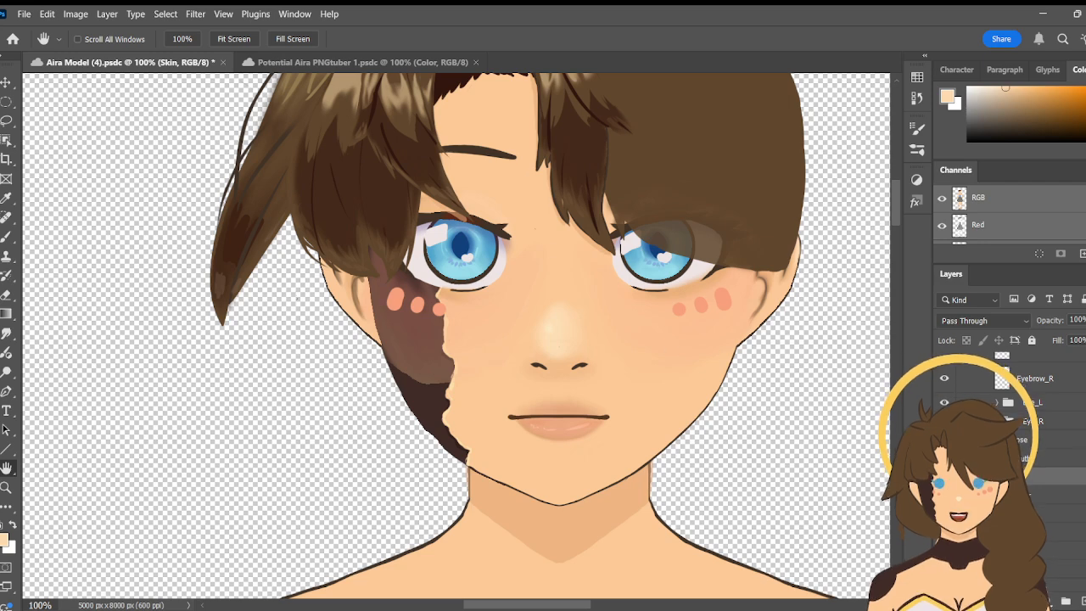
{"action": "scroll", "coordinate": [1010, 424], "scroll_direction": "up", "scroll_amount": 1}
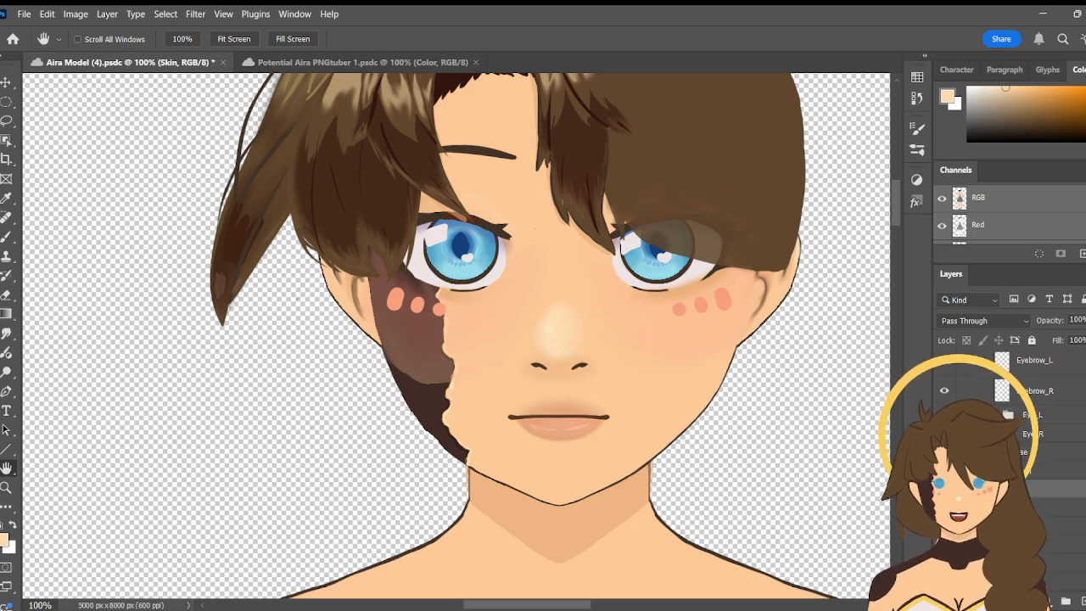
{"action": "scroll", "coordinate": [948, 350], "scroll_direction": "up", "scroll_amount": 3}
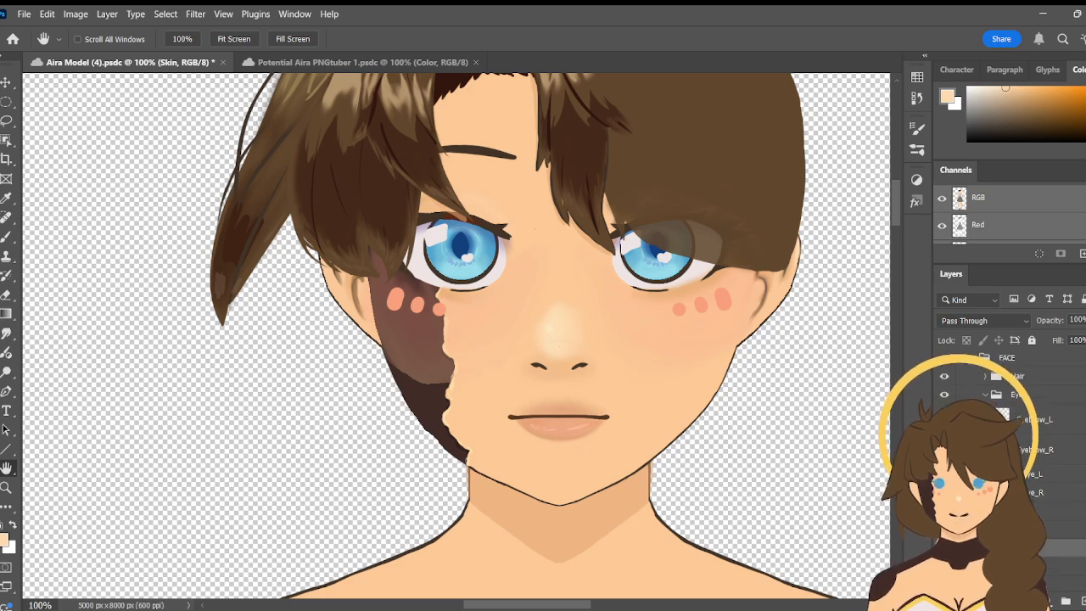
{"action": "left_click", "coordinate": [945, 373]}
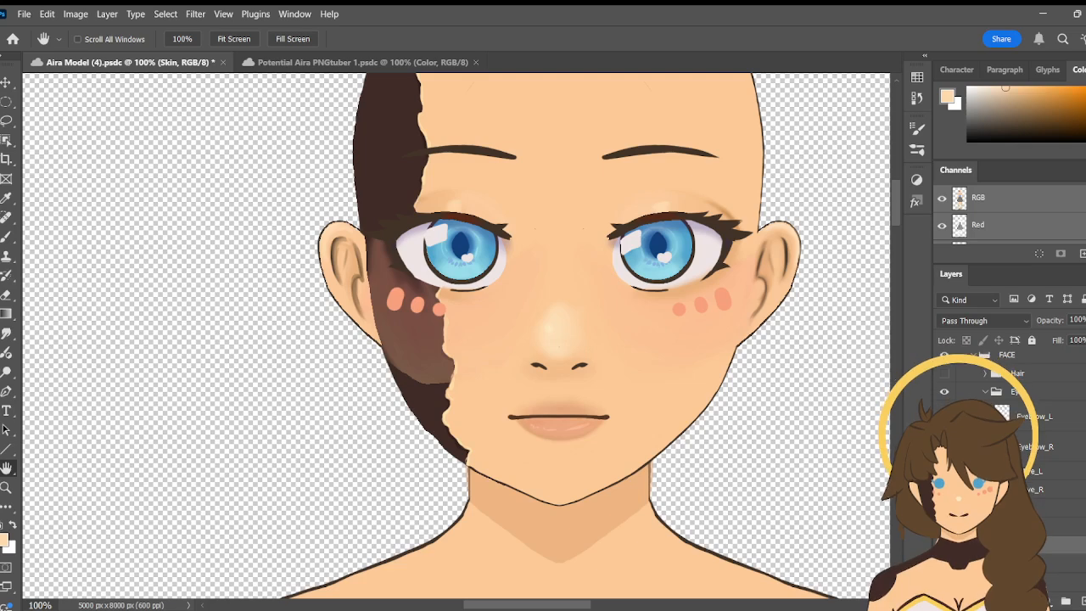
{"action": "scroll", "coordinate": [945, 378], "scroll_direction": "down", "scroll_amount": 2}
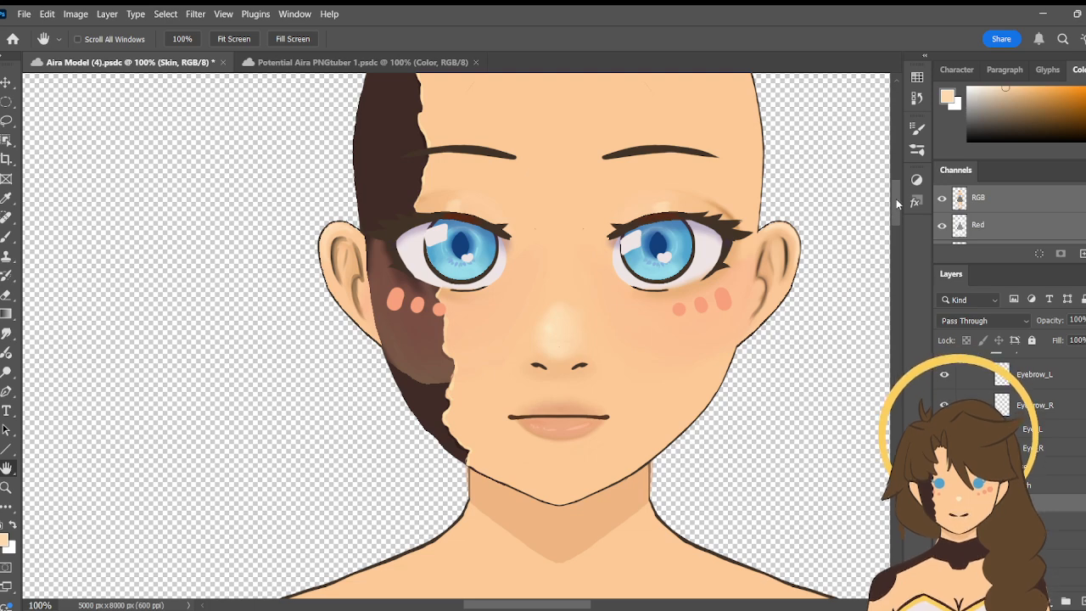
{"action": "scroll", "coordinate": [896, 195], "scroll_direction": "up", "scroll_amount": 3}
{"action": "scroll", "coordinate": [896, 194], "scroll_direction": "down", "scroll_amount": 1}
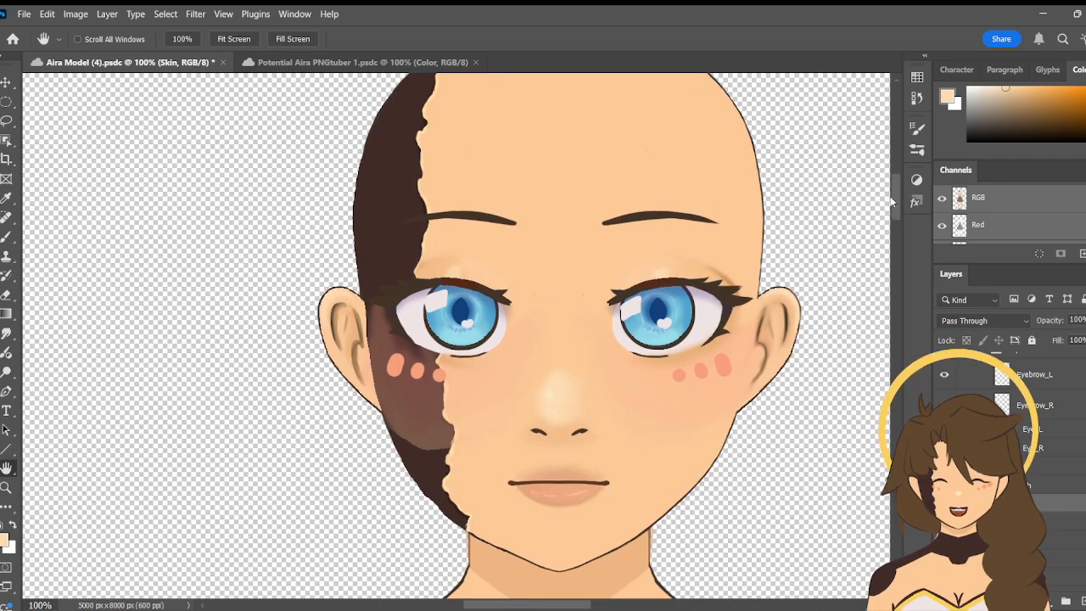
{"action": "left_click_drag", "start_coordinate": [552, 608], "coordinate": [565, 608]}
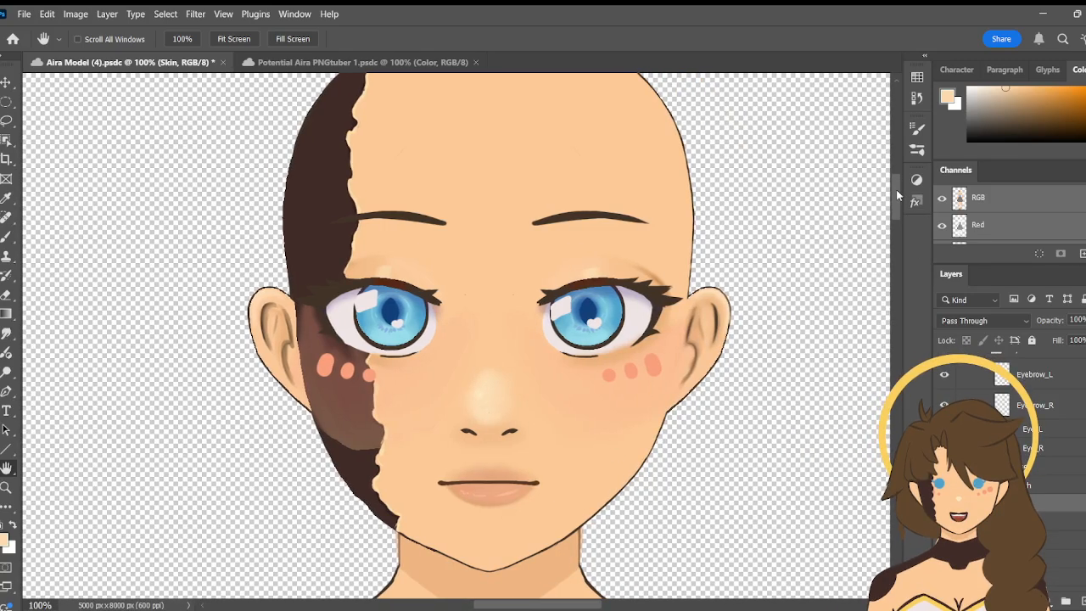
{"action": "left_click_drag", "start_coordinate": [896, 198], "coordinate": [898, 200]}
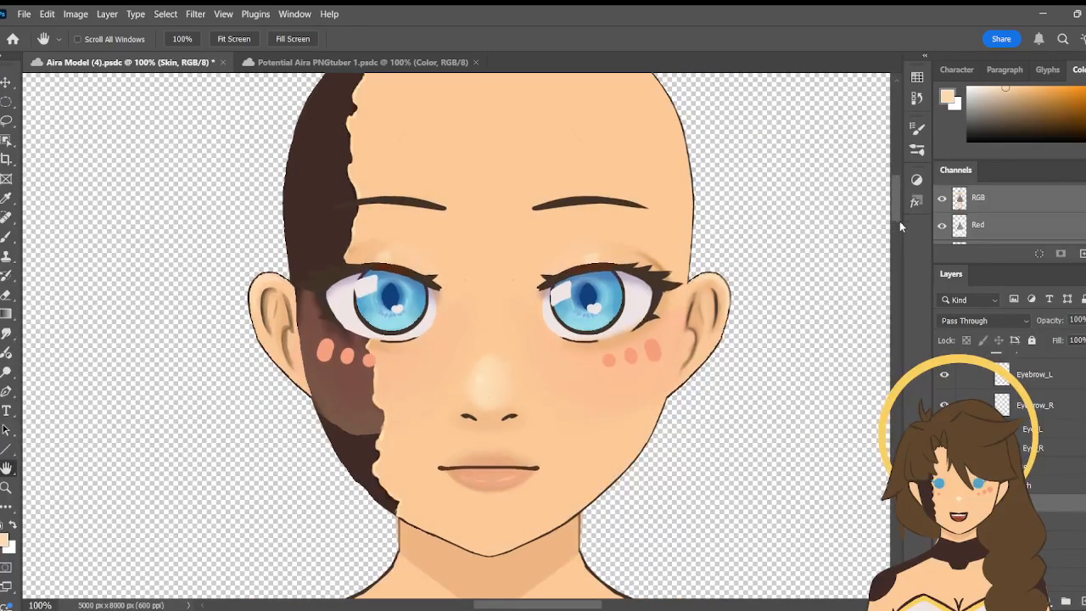
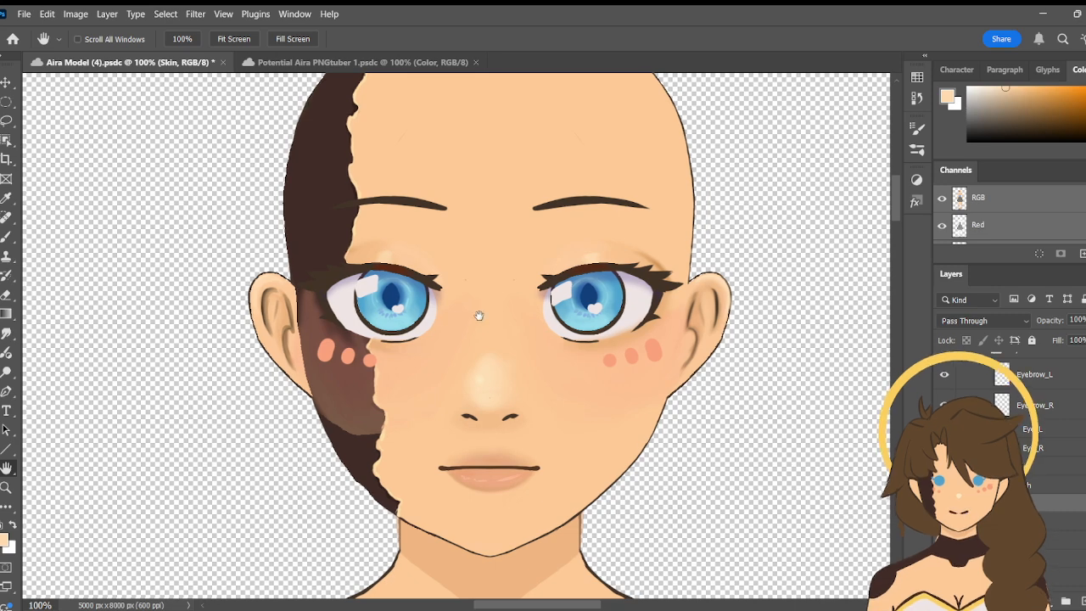
- Expand the Skin group in the face's layer list while keeping the bare face centred at 100% zoom
{"action": "left_click_drag", "start_coordinate": [480, 316], "coordinate": [521, 318]}
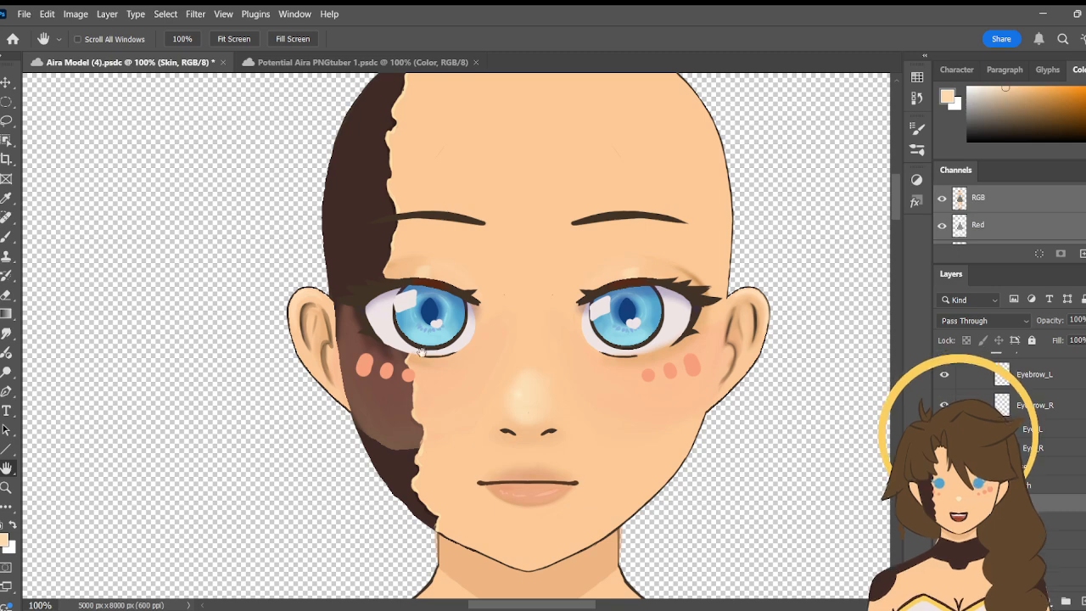
{"action": "left_click_drag", "start_coordinate": [527, 363], "coordinate": [494, 323]}
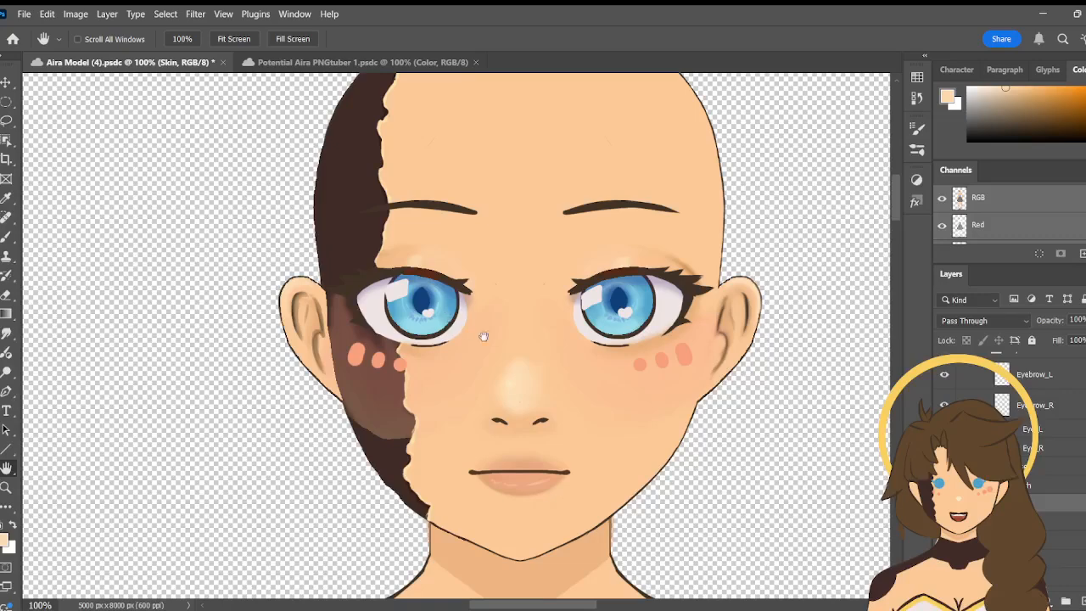
{"action": "left_click_drag", "start_coordinate": [543, 350], "coordinate": [537, 357]}
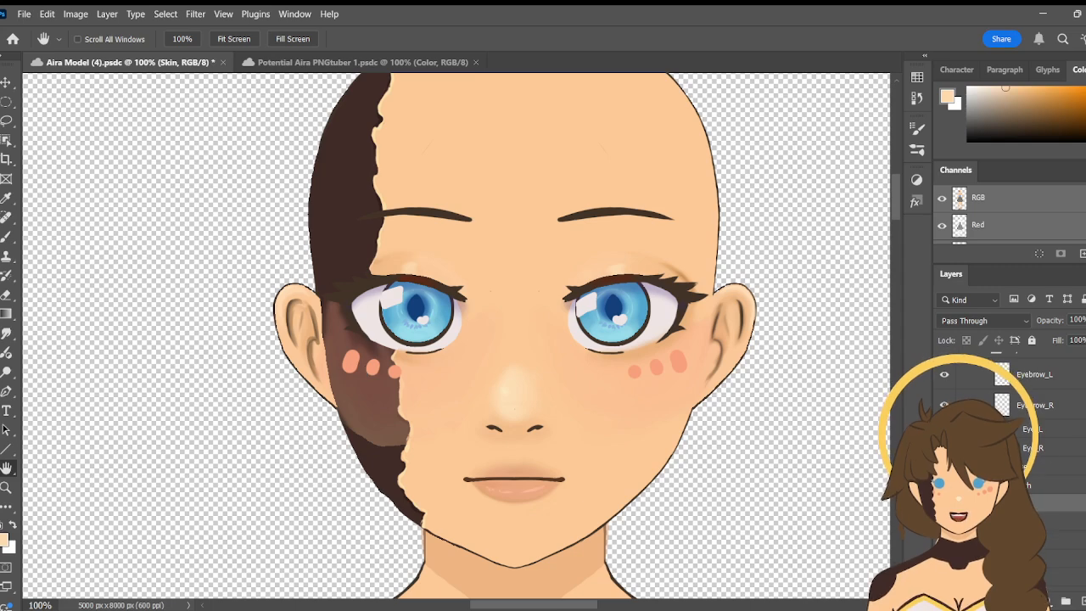
{"action": "scroll", "coordinate": [1001, 399], "scroll_direction": "down", "scroll_amount": 1}
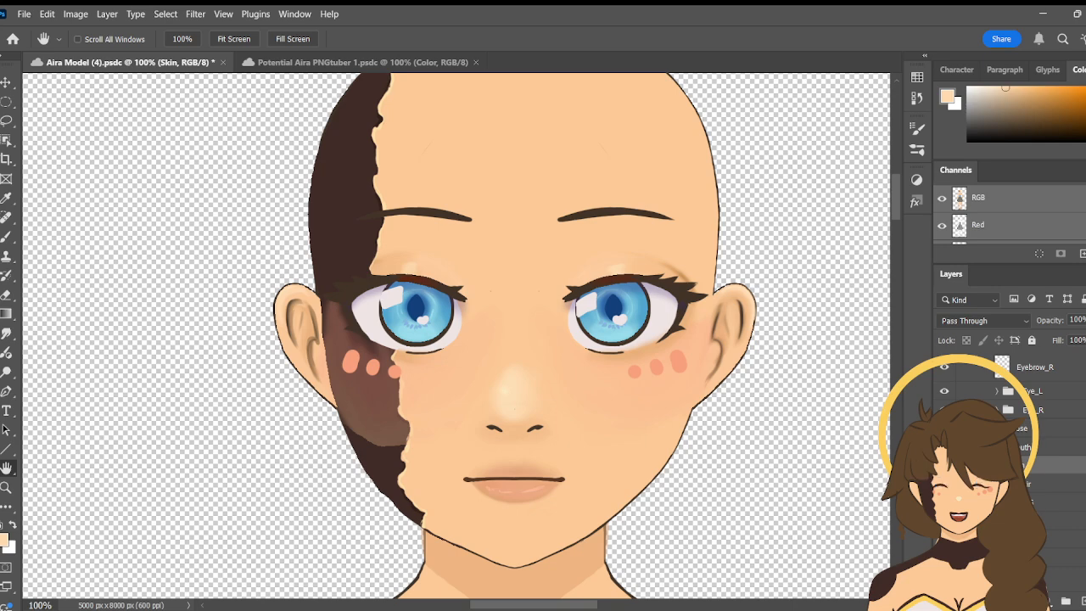
{"action": "scroll", "coordinate": [1001, 399], "scroll_direction": "down", "scroll_amount": 2}
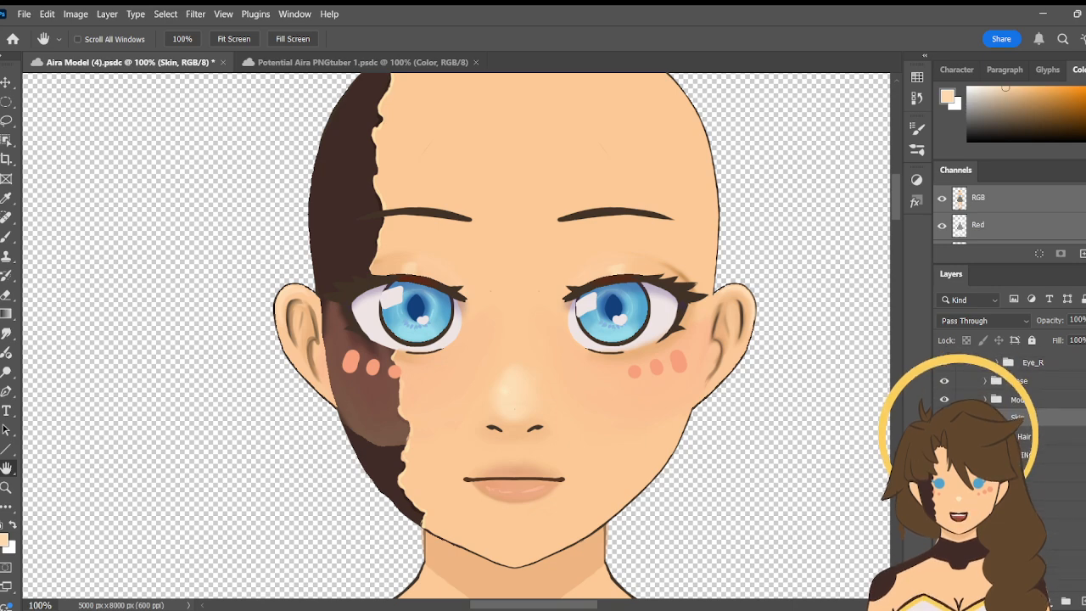
{"action": "left_click", "coordinate": [985, 417]}
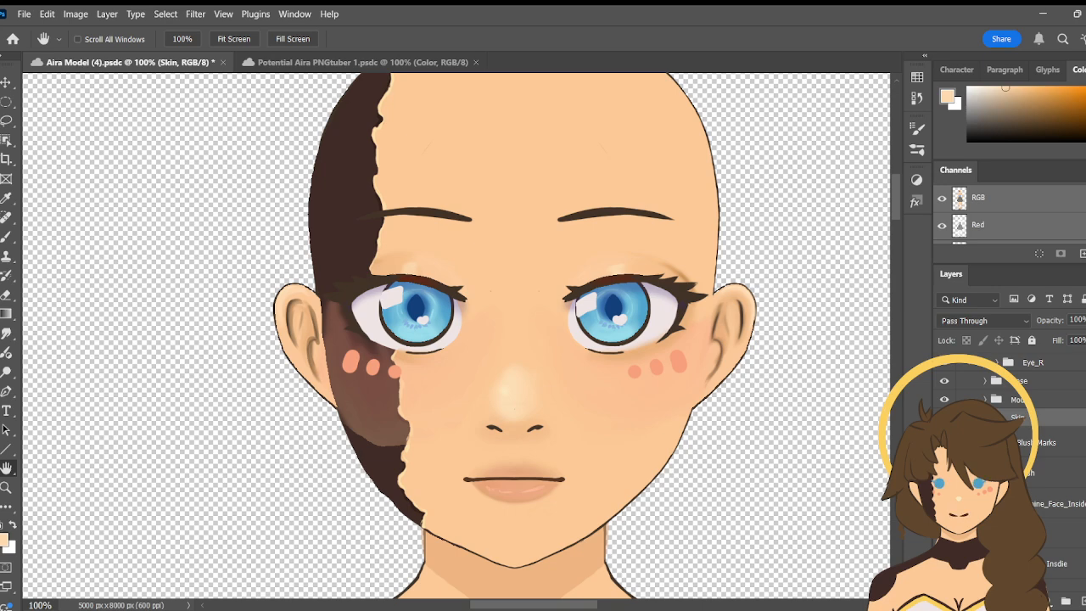
- Switch the Blush and Blush Marks layers off and on to compare their effect on the cheeks, leaving the Blush layer selected
{"action": "left_click", "coordinate": [944, 472]}
{"action": "left_click", "coordinate": [945, 472]}
{"action": "left_click", "coordinate": [944, 443]}
{"action": "left_click", "coordinate": [944, 443]}
{"action": "left_click", "coordinate": [1049, 472]}
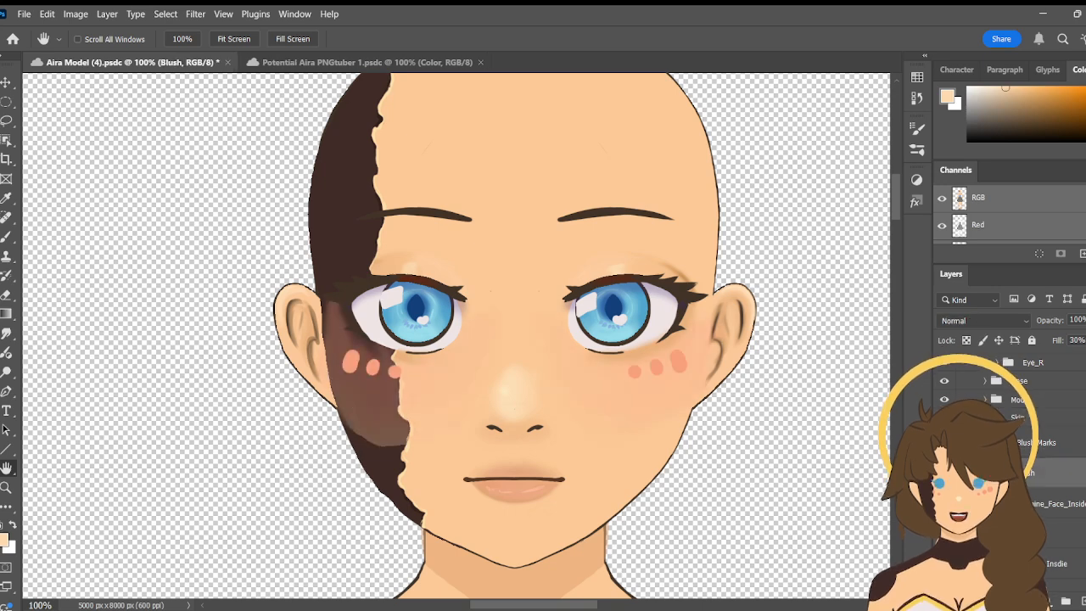
{"action": "left_click", "coordinate": [945, 473]}
{"action": "left_click", "coordinate": [945, 473]}
- Compare the face with and without the Blush Marks layer, and set that layer's opacity to 43%
{"action": "left_click", "coordinate": [945, 443]}
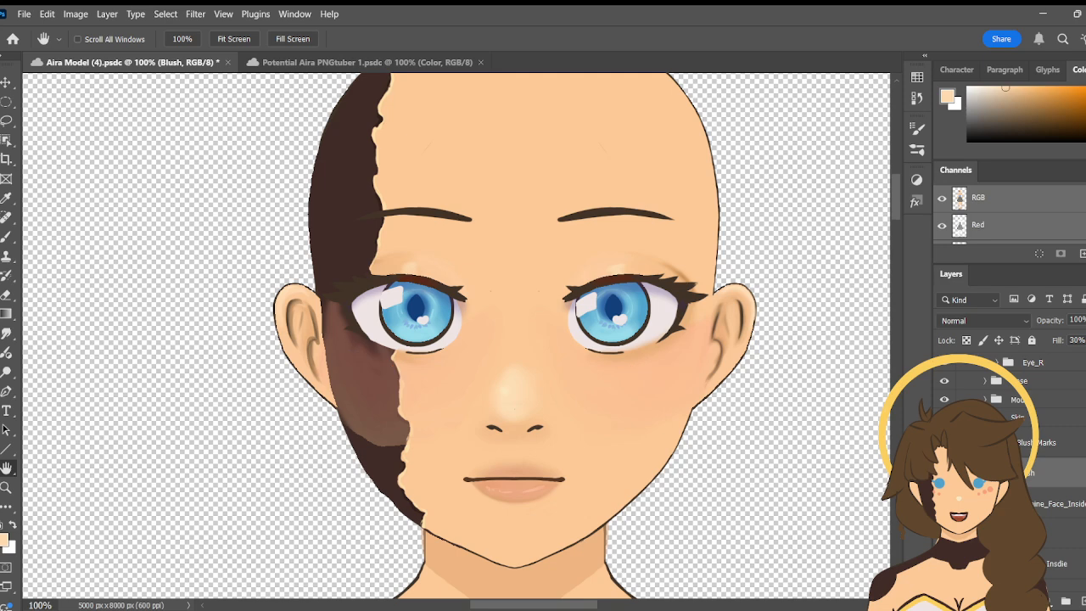
{"action": "left_click", "coordinate": [945, 443]}
{"action": "left_click", "coordinate": [945, 443]}
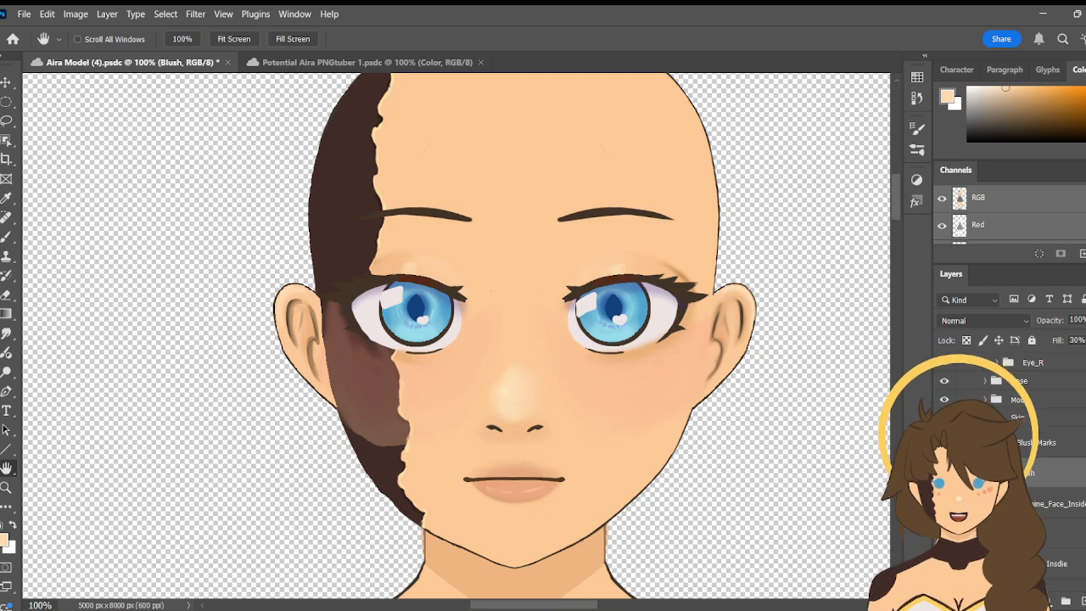
{"action": "left_click", "coordinate": [944, 443]}
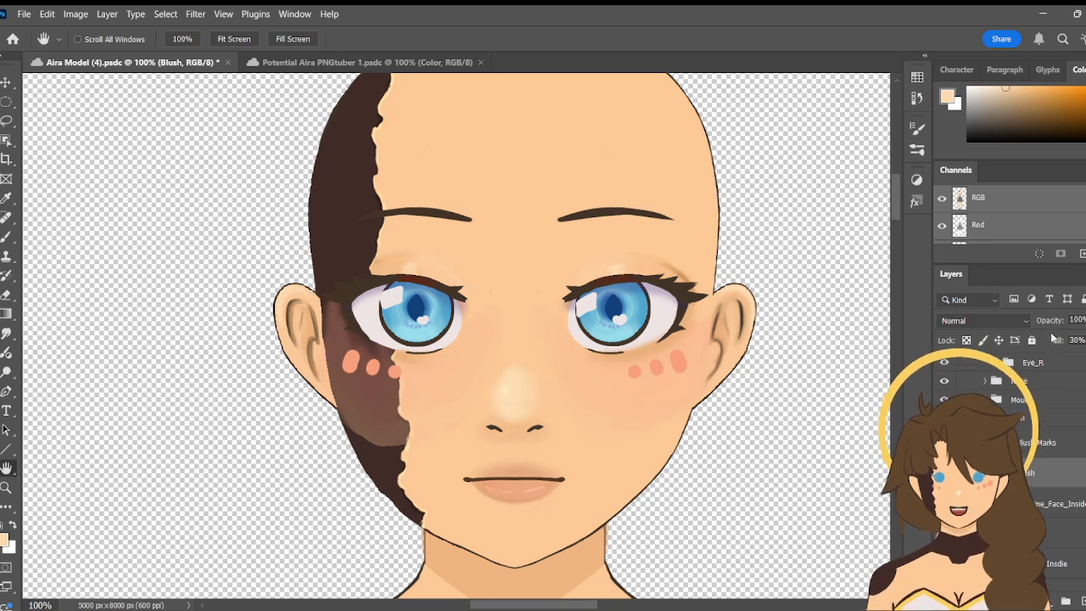
{"action": "left_click", "coordinate": [1039, 443]}
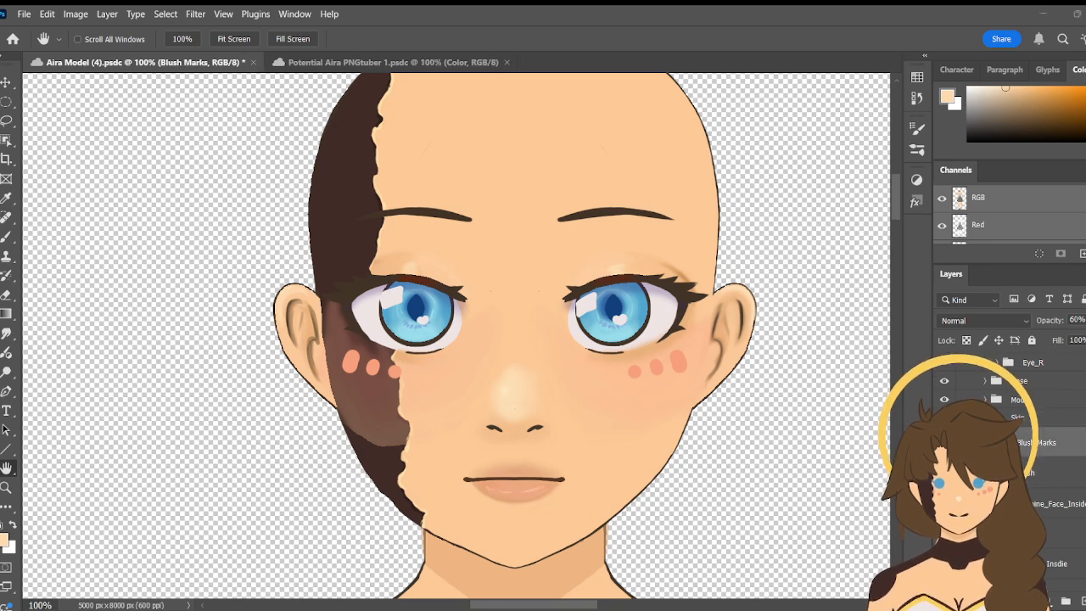
{"action": "left_click_drag", "start_coordinate": [1085, 344], "coordinate": [1081, 343]}
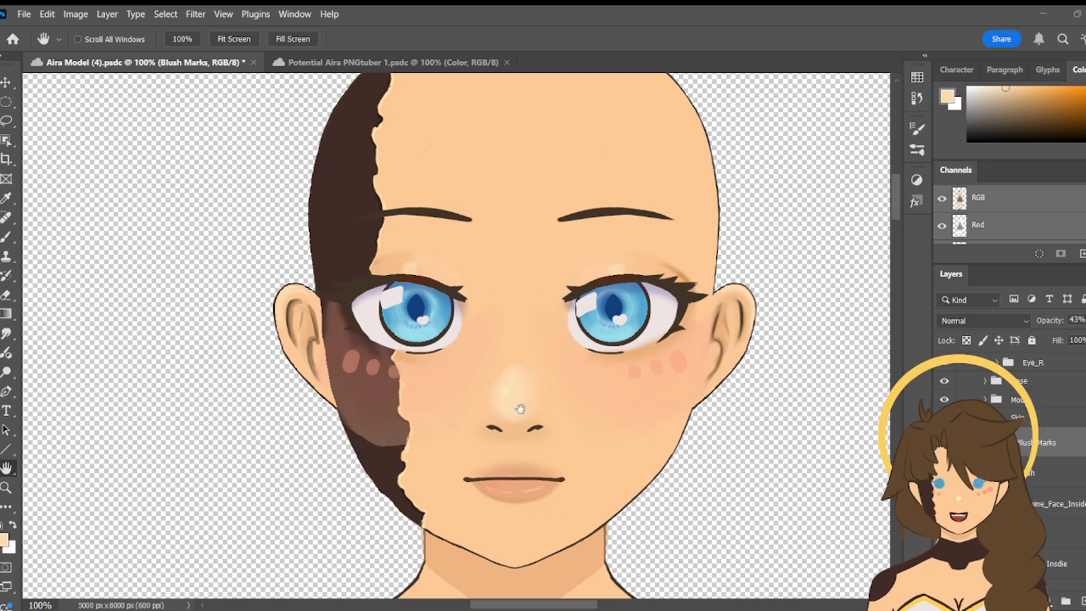
- Erase a first strip of the Blush layer along the outer edge of the dark machine side, below the eye
{"action": "left_click", "coordinate": [1056, 504]}
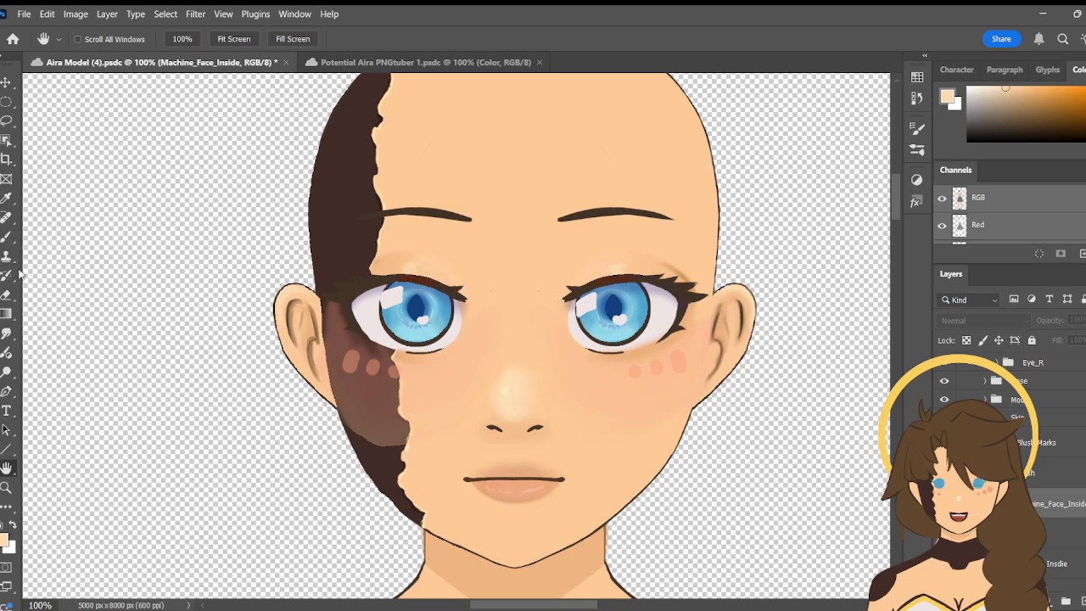
{"action": "left_click", "coordinate": [8, 295]}
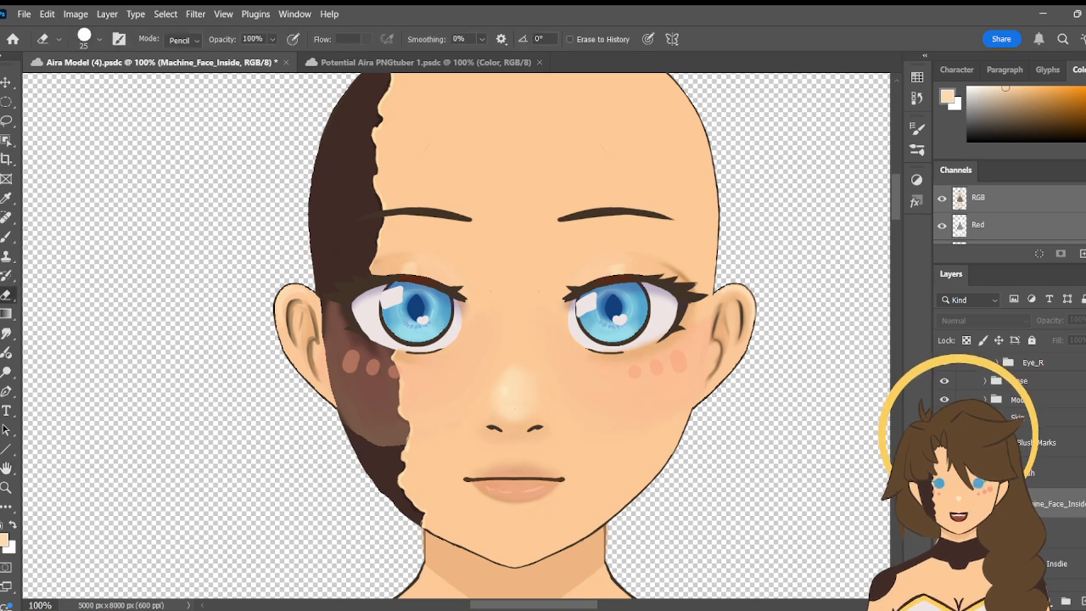
{"action": "left_click", "coordinate": [1028, 473]}
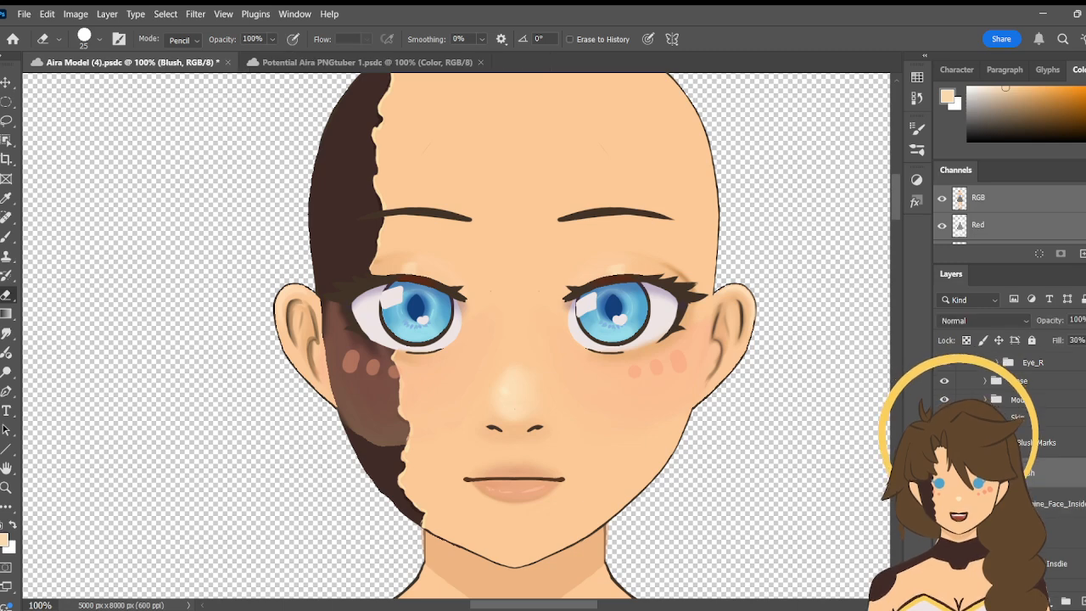
{"action": "left_click", "coordinate": [944, 473]}
{"action": "left_click", "coordinate": [945, 473]}
{"action": "key", "text": "b"}
{"action": "key", "text": "e"}
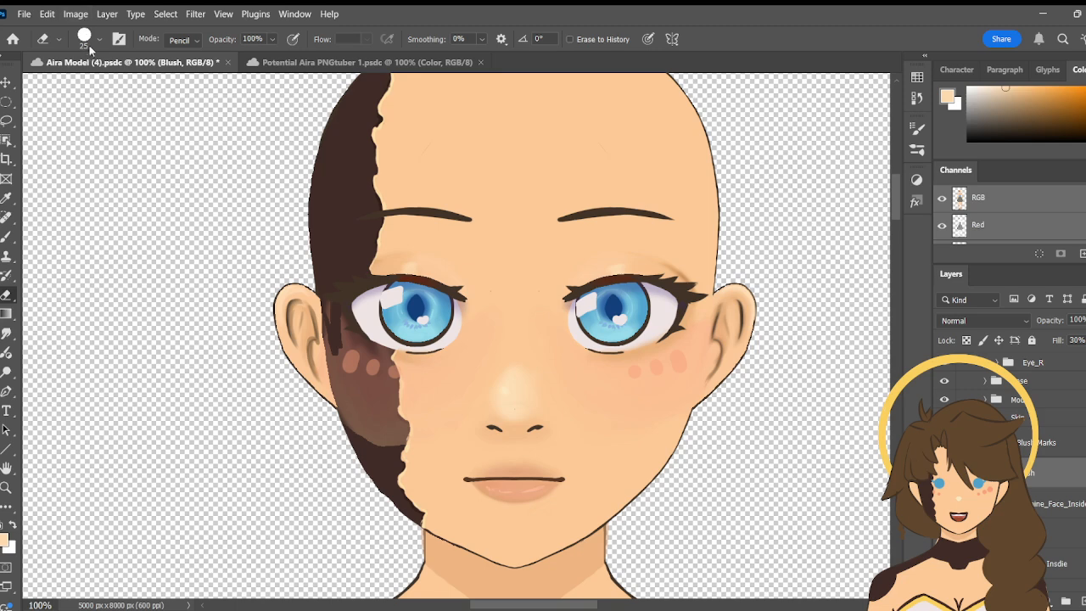
- Enlarge the eraser to 37 px and erase the remaining blush from the dark machine side of the face
{"action": "left_click", "coordinate": [95, 42]}
{"action": "left_click_drag", "start_coordinate": [115, 98], "coordinate": [125, 97]}
{"action": "left_click_drag", "start_coordinate": [330, 378], "coordinate": [343, 428]}
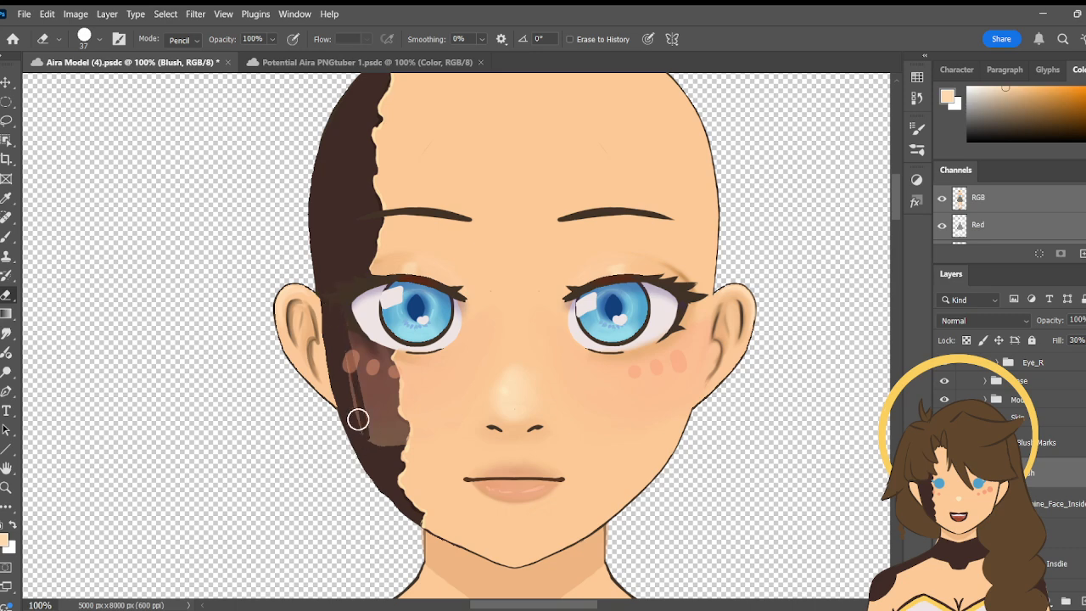
{"action": "mouse_move", "coordinate": [343, 345]}
{"action": "left_mouse_down"}
{"action": "mouse_move", "coordinate": [360, 424]}
{"action": "mouse_move", "coordinate": [371, 448]}
{"action": "mouse_move", "coordinate": [390, 449]}
{"action": "mouse_move", "coordinate": [367, 389]}
{"action": "mouse_move", "coordinate": [377, 413]}
{"action": "left_mouse_up"}
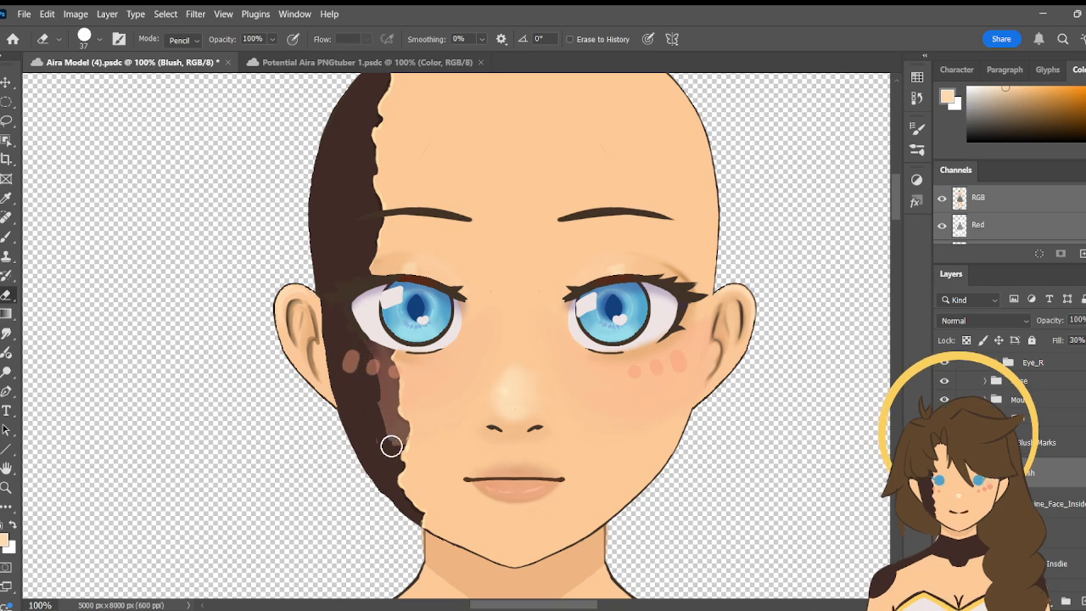
{"action": "mouse_move", "coordinate": [379, 436]}
{"action": "left_mouse_down"}
{"action": "mouse_move", "coordinate": [399, 441]}
{"action": "mouse_move", "coordinate": [393, 451]}
{"action": "left_mouse_up"}
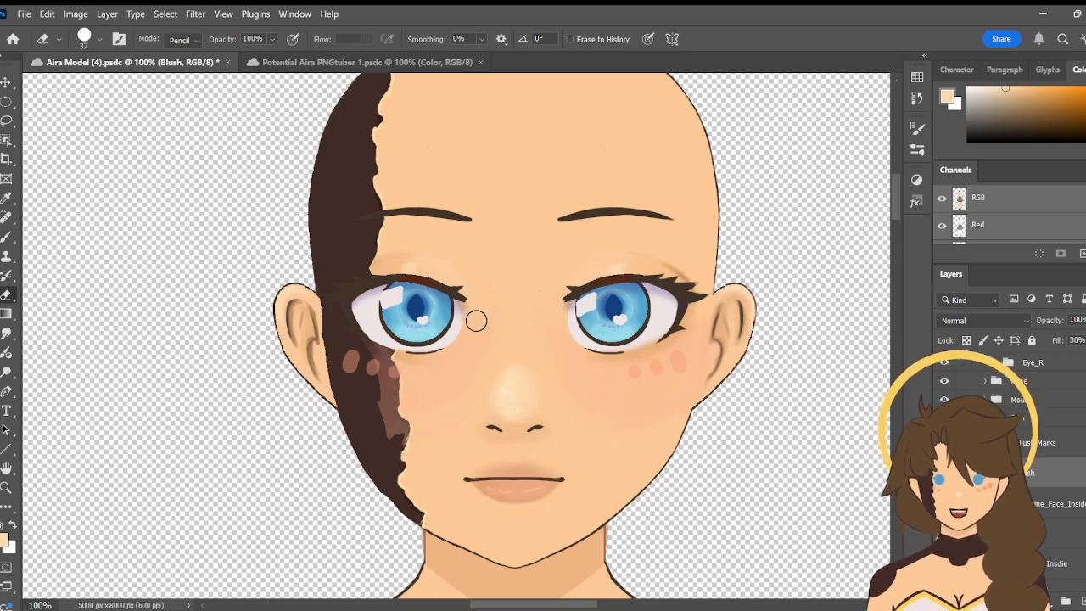
{"action": "mouse_move", "coordinate": [377, 388]}
{"action": "left_mouse_down"}
{"action": "mouse_move", "coordinate": [372, 343]}
{"action": "mouse_move", "coordinate": [373, 394]}
{"action": "mouse_move", "coordinate": [378, 357]}
{"action": "mouse_move", "coordinate": [377, 399]}
{"action": "mouse_move", "coordinate": [388, 366]}
{"action": "mouse_move", "coordinate": [387, 431]}
{"action": "mouse_move", "coordinate": [400, 423]}
{"action": "mouse_move", "coordinate": [403, 437]}
{"action": "mouse_move", "coordinate": [390, 437]}
{"action": "mouse_move", "coordinate": [402, 403]}
{"action": "mouse_move", "coordinate": [390, 426]}
{"action": "mouse_move", "coordinate": [376, 364]}
{"action": "left_mouse_up"}
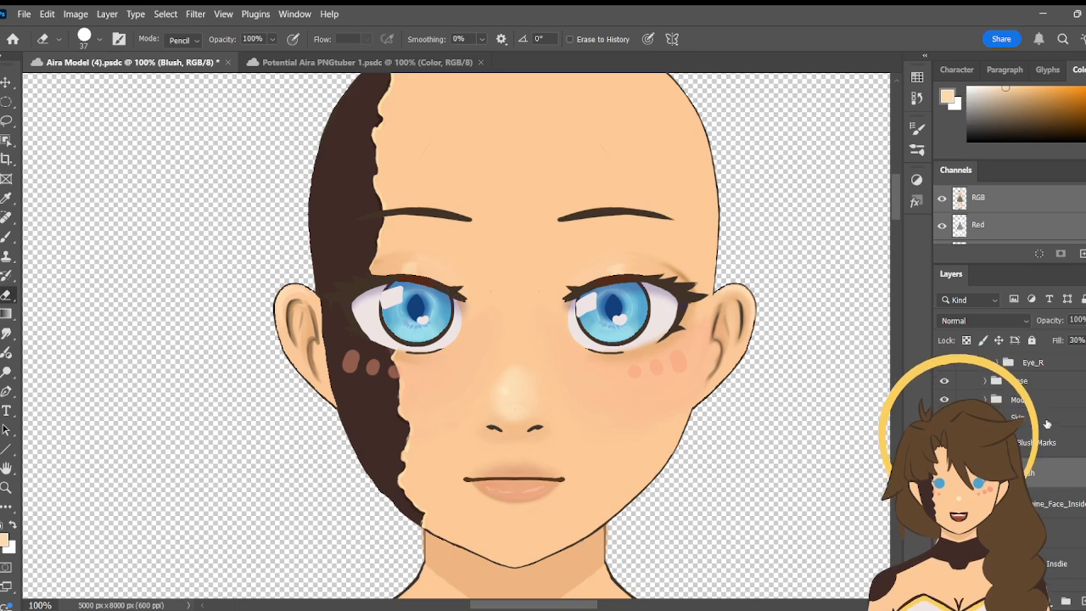
- Hide the Eye_R group and check the Machine_Face_Inside and skull layers by showing and hiding each one
{"action": "left_click", "coordinate": [945, 363]}
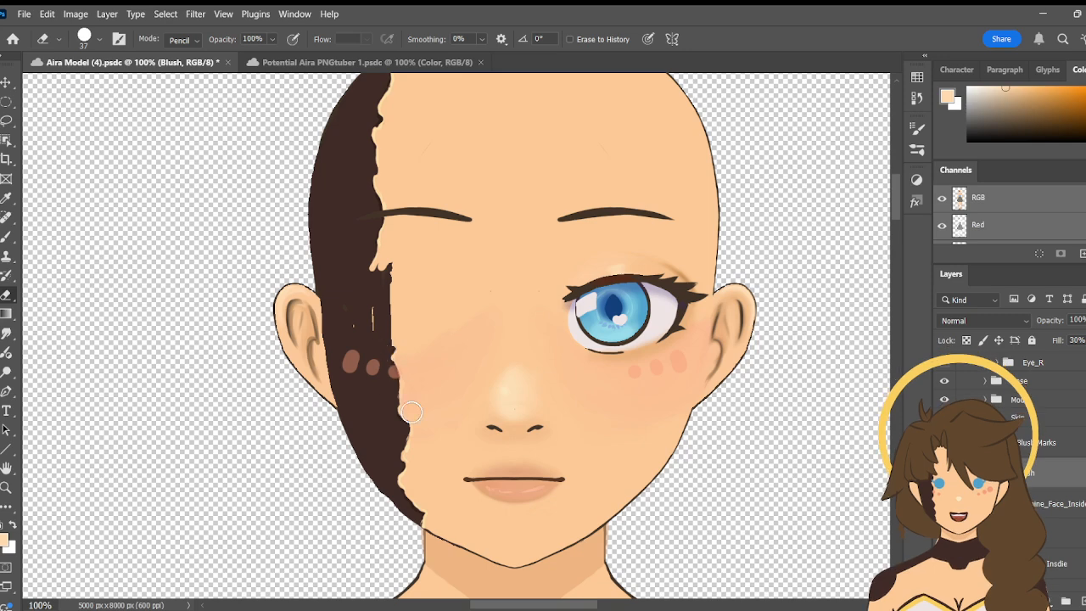
{"action": "key", "text": "b"}
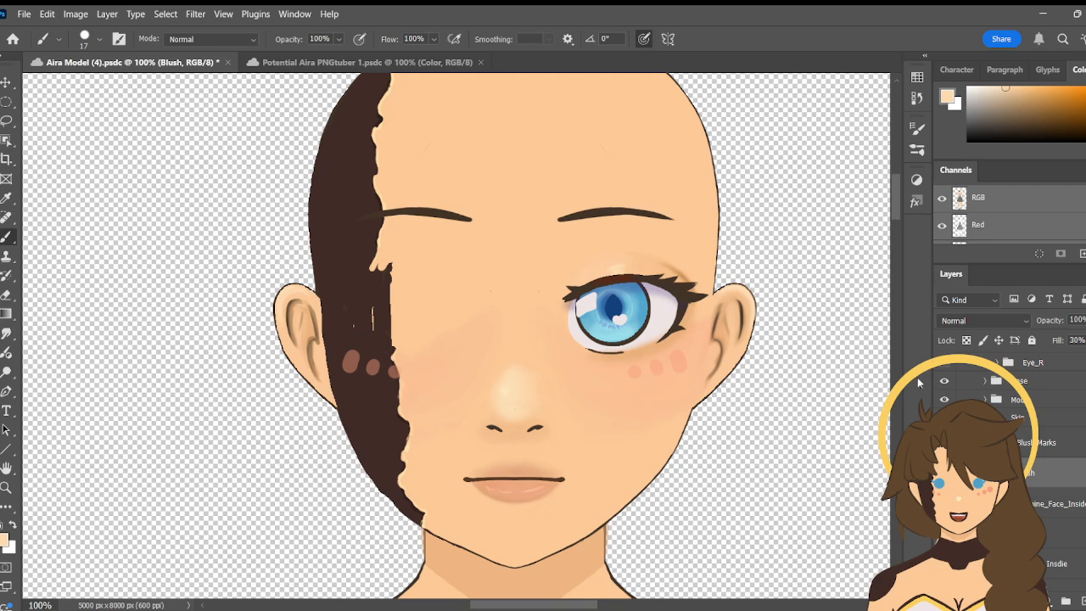
{"action": "left_click", "coordinate": [945, 504]}
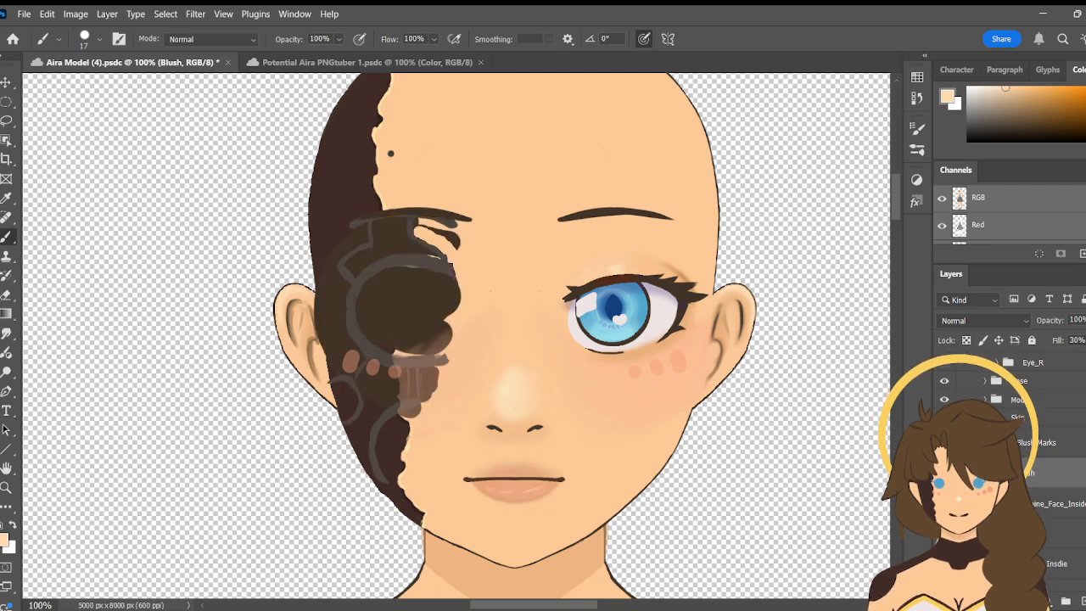
{"action": "left_click", "coordinate": [944, 504]}
{"action": "left_click", "coordinate": [945, 505]}
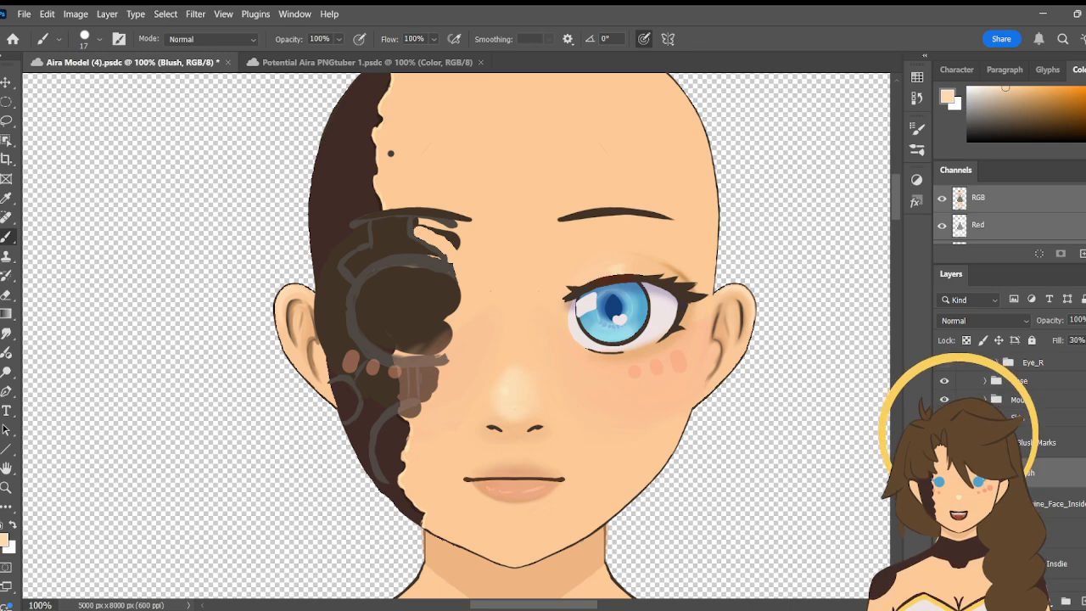
{"action": "left_click", "coordinate": [945, 504]}
{"action": "left_click", "coordinate": [945, 534]}
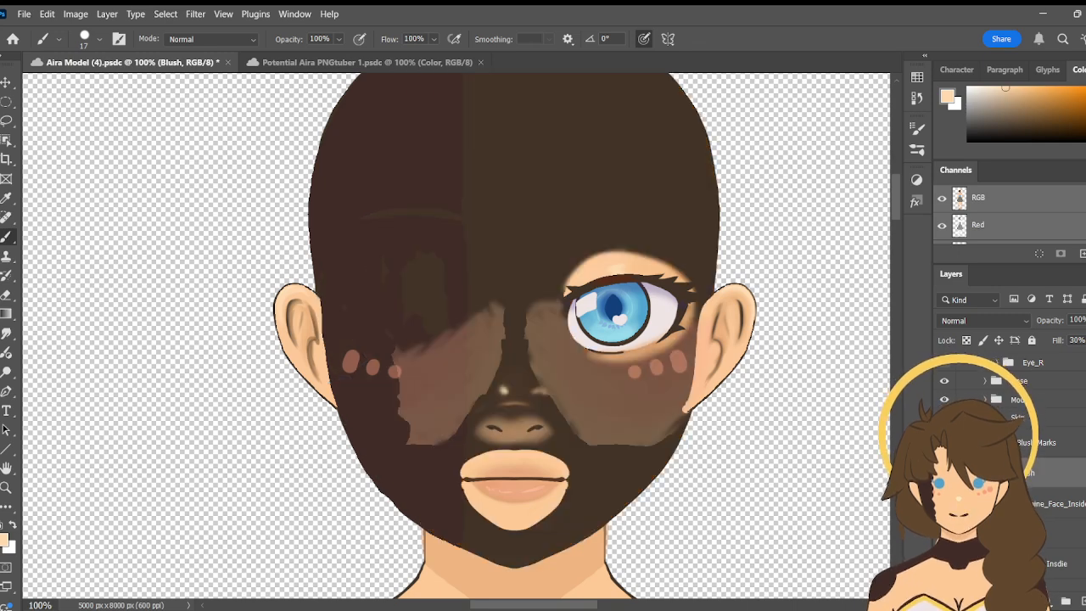
{"action": "left_click", "coordinate": [944, 534]}
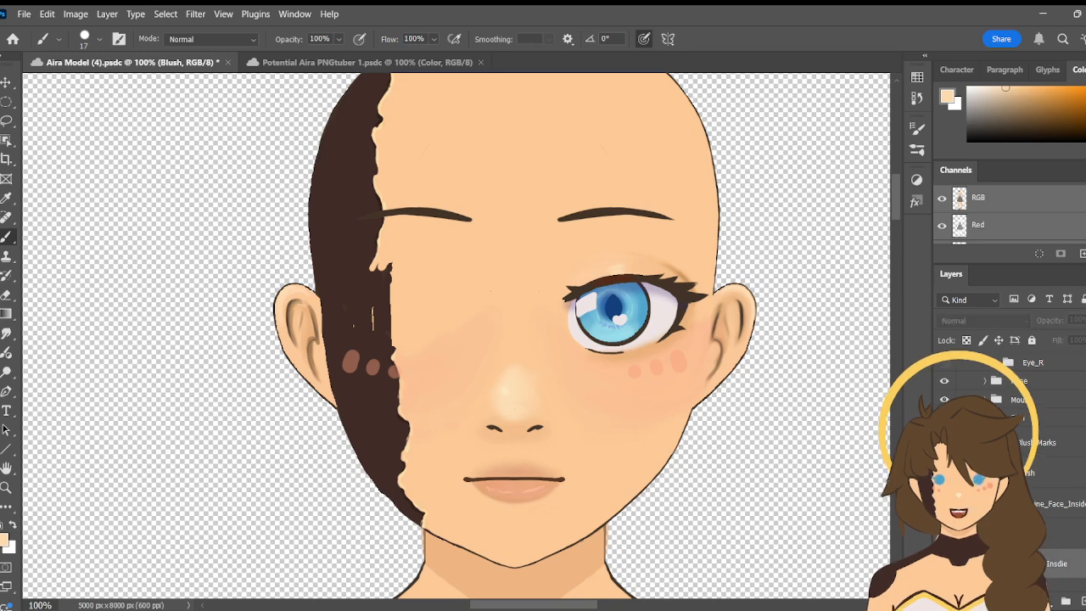
- Select the Machine Insdie layer and compare the face with it and the skull layer shown and hidden
{"action": "left_click", "coordinate": [1056, 563]}
{"action": "left_click", "coordinate": [945, 564]}
{"action": "left_click", "coordinate": [944, 564]}
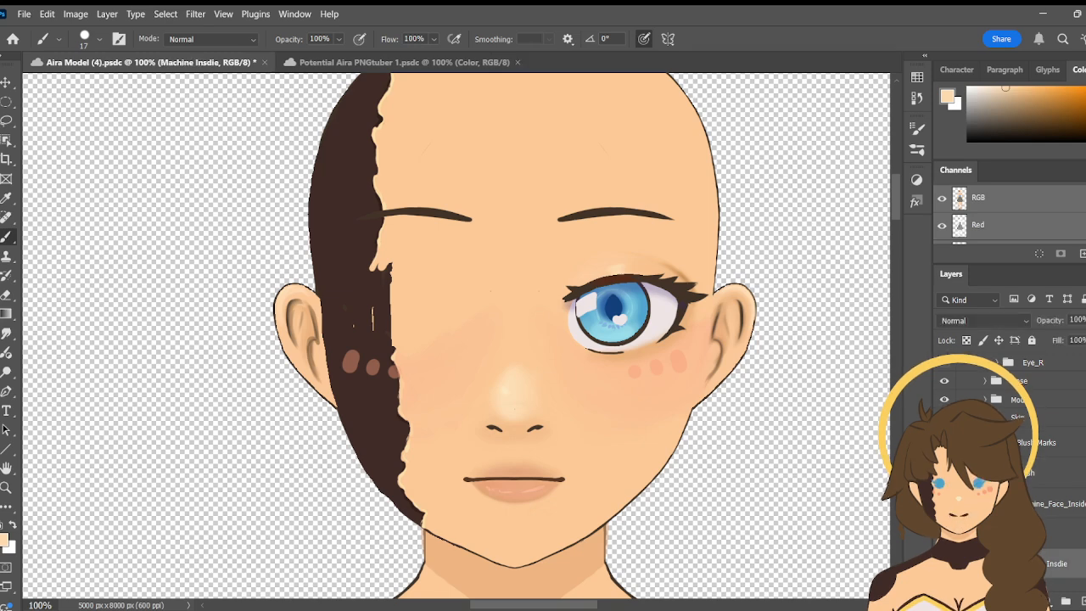
{"action": "left_click", "coordinate": [945, 534]}
{"action": "left_click", "coordinate": [945, 564]}
{"action": "left_click", "coordinate": [944, 564]}
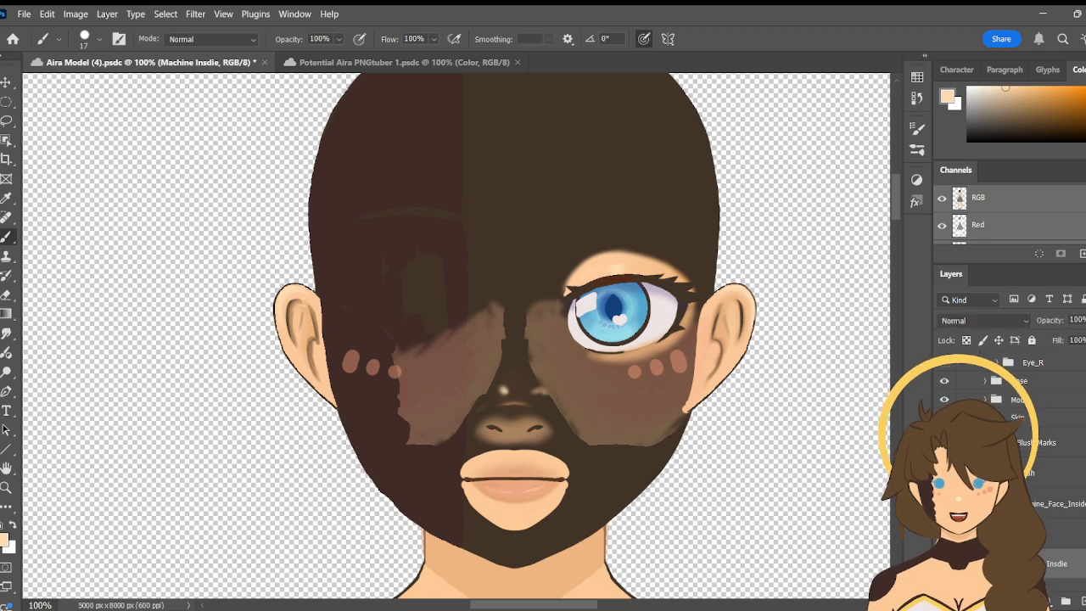
{"action": "scroll", "coordinate": [1010, 458], "scroll_direction": "down", "scroll_amount": 3}
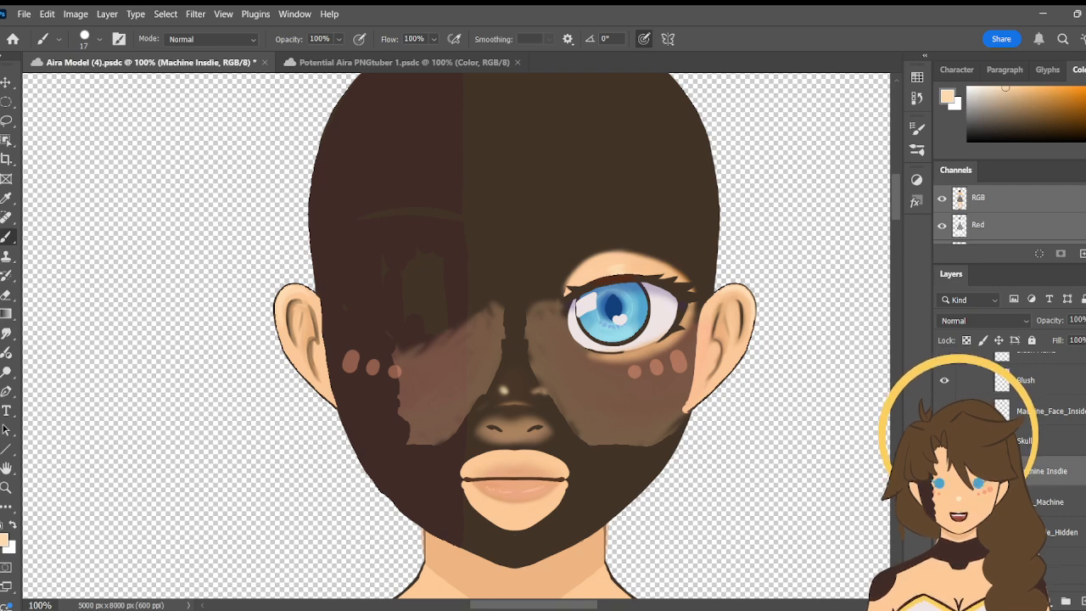
{"action": "left_click", "coordinate": [945, 441]}
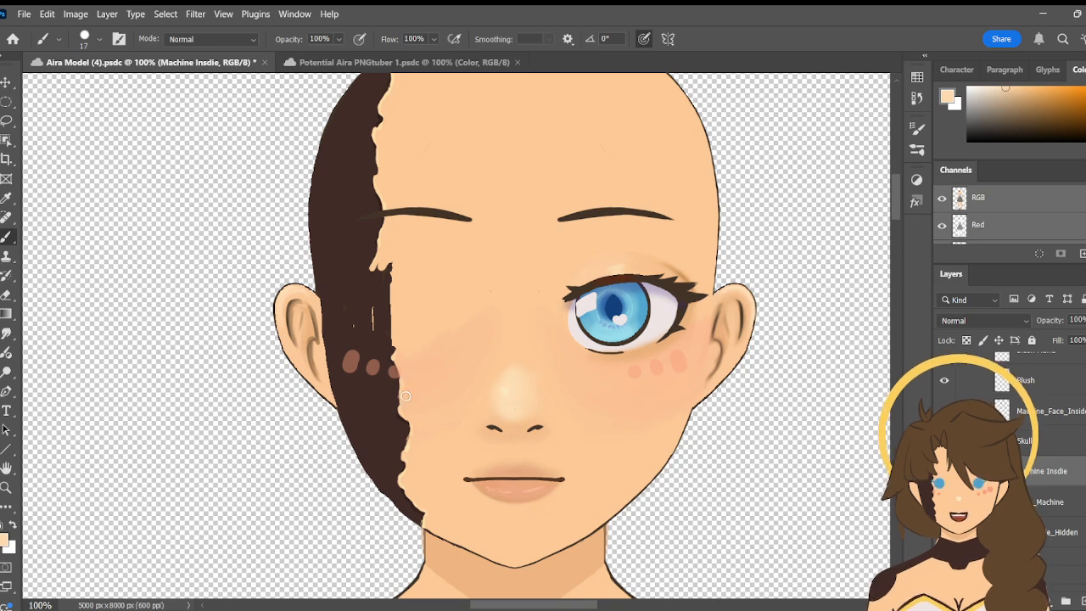
- Sample the dark brown of the machine side as the foreground colour and switch to the Brush tool
{"action": "left_click", "coordinate": [6, 199]}
{"action": "left_click", "coordinate": [352, 248]}
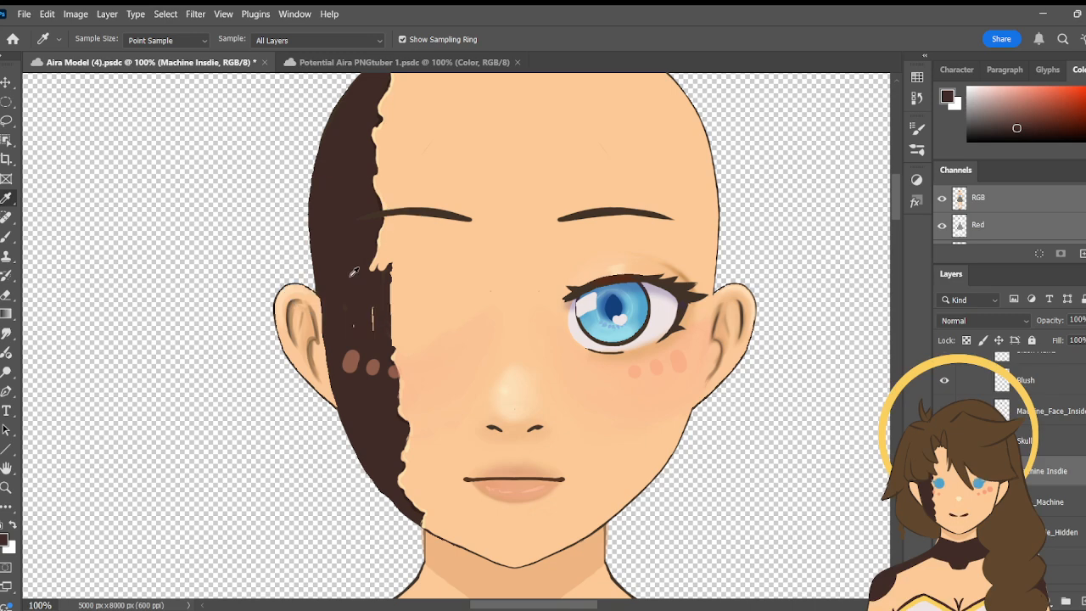
{"action": "key", "text": "b"}
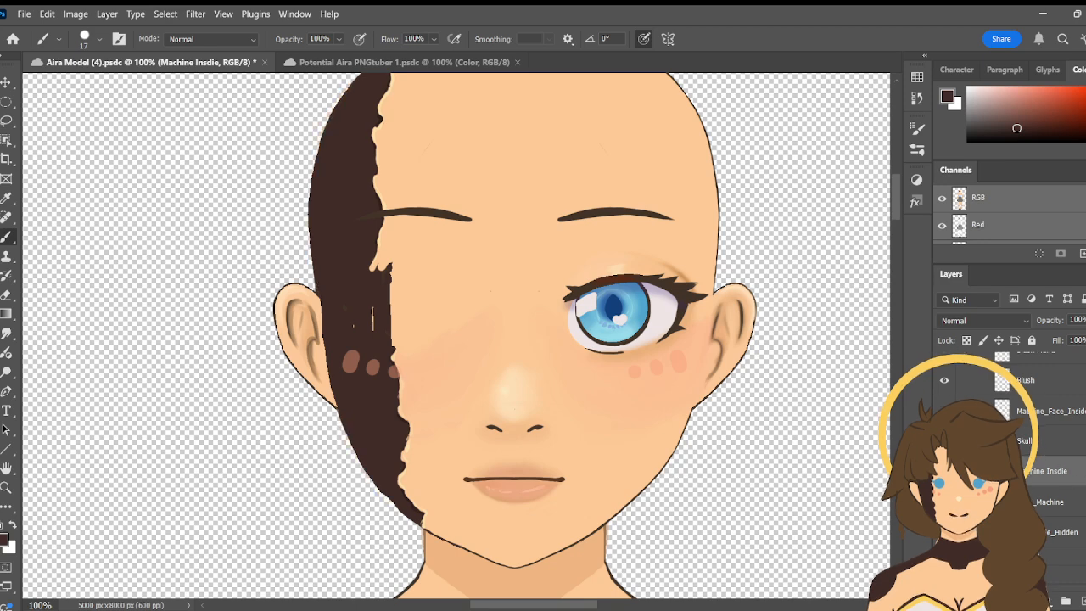
- Check what the Face_Machine layer covers by hiding and showing it, and select the Skull_Side_Hidden layer
{"action": "left_click", "coordinate": [1060, 533]}
{"action": "left_click", "coordinate": [1052, 502]}
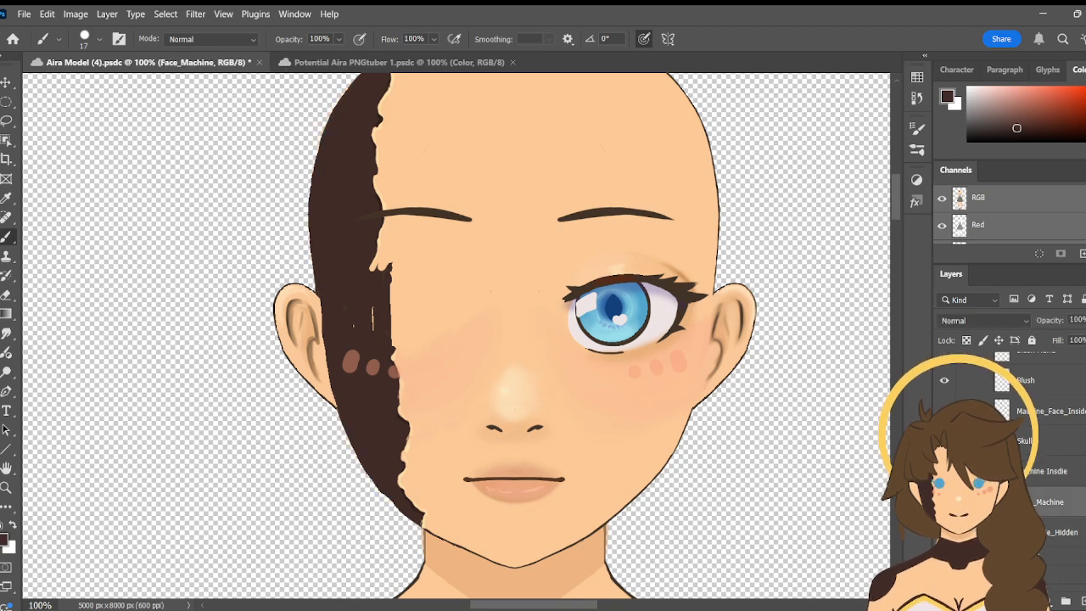
{"action": "left_click", "coordinate": [944, 501]}
{"action": "left_click", "coordinate": [945, 502]}
{"action": "left_click", "coordinate": [944, 502]}
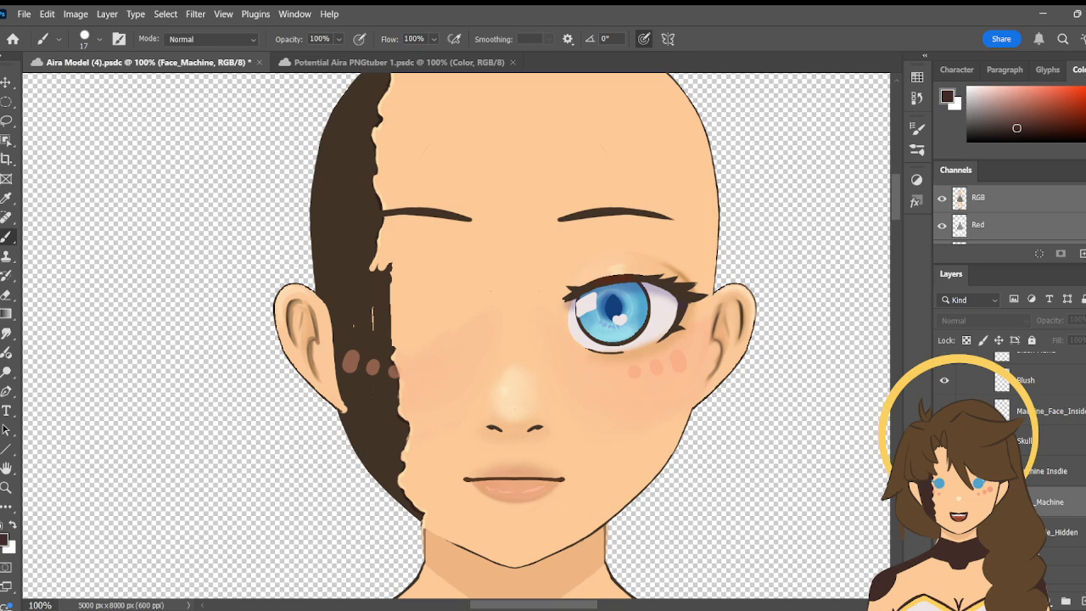
{"action": "left_click", "coordinate": [945, 502]}
{"action": "left_click", "coordinate": [944, 502]}
{"action": "left_click", "coordinate": [1061, 532]}
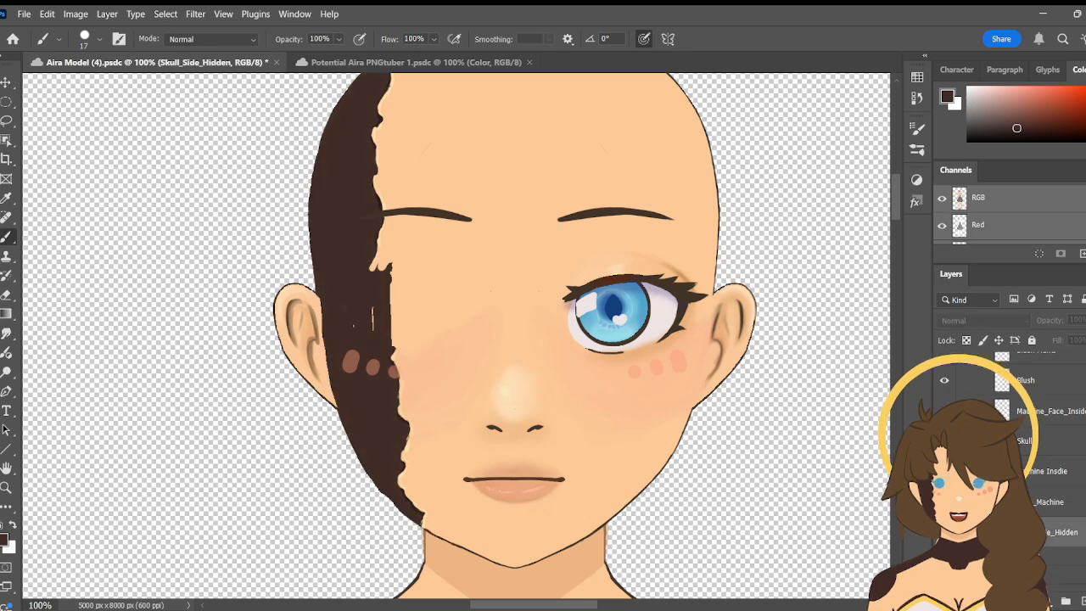
- Check what the Skull_Side_Hidden layer covers by hiding and showing it repeatedly
{"action": "left_click", "coordinate": [944, 533]}
{"action": "left_click", "coordinate": [945, 533]}
{"action": "left_click", "coordinate": [945, 532]}
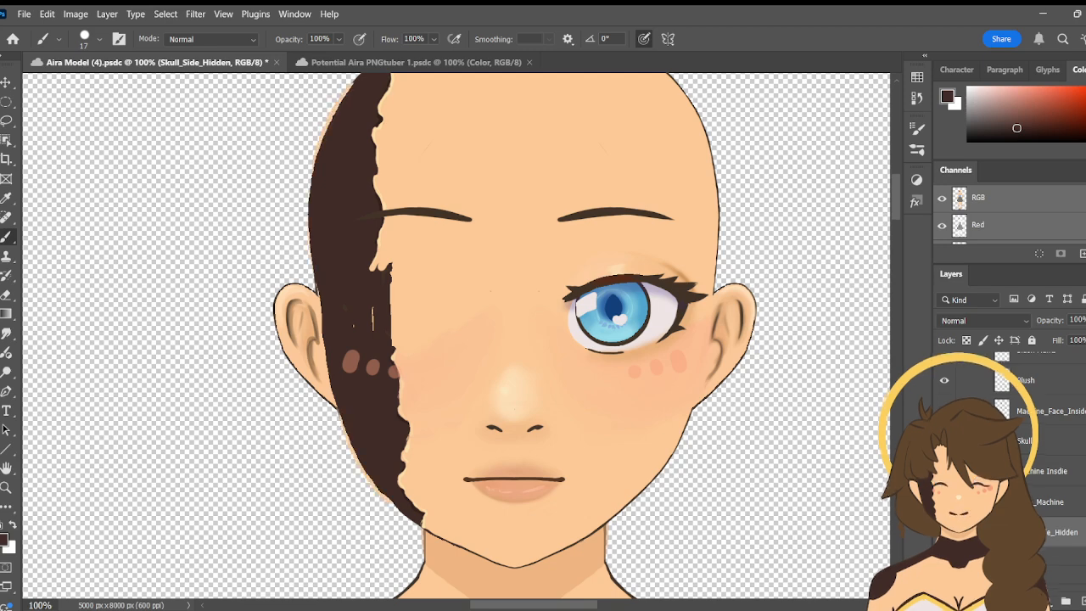
{"action": "left_click", "coordinate": [944, 532]}
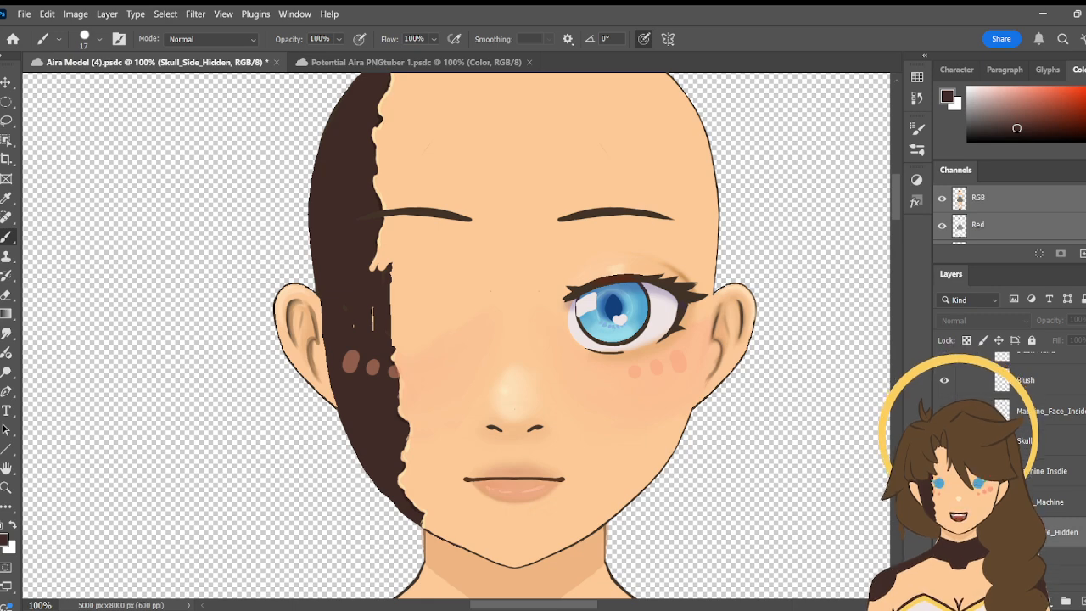
- Check the Machine_Face_Inside layer by toggling its visibility and delete that layer
{"action": "left_click", "coordinate": [1052, 471]}
{"action": "left_click", "coordinate": [1053, 381]}
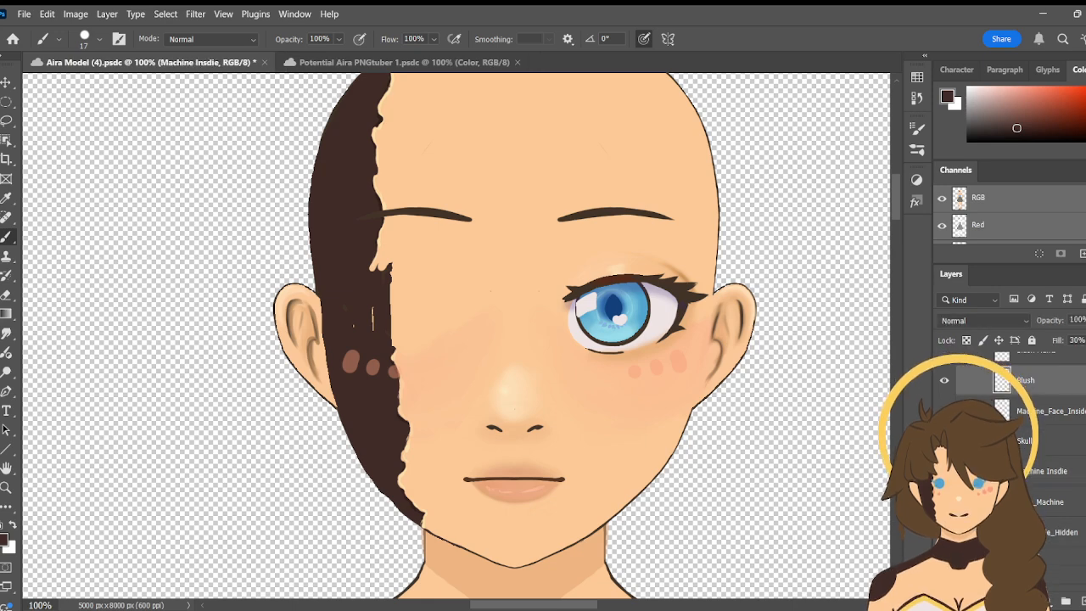
{"action": "left_click", "coordinate": [1052, 411]}
{"action": "left_click", "coordinate": [944, 411]}
{"action": "left_click", "coordinate": [944, 410]}
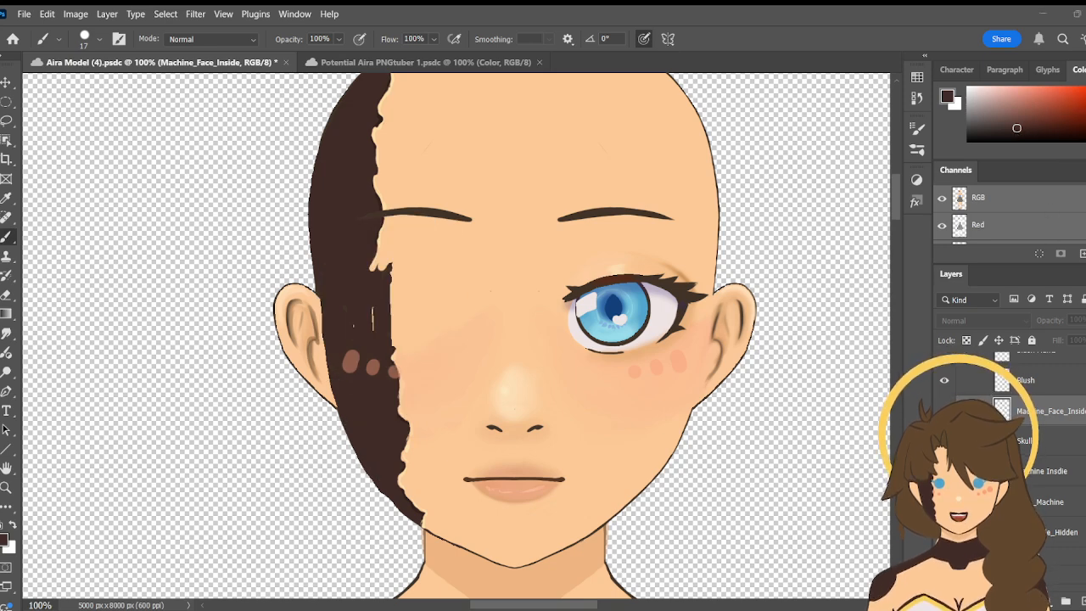
{"action": "key", "text": "Delete"}
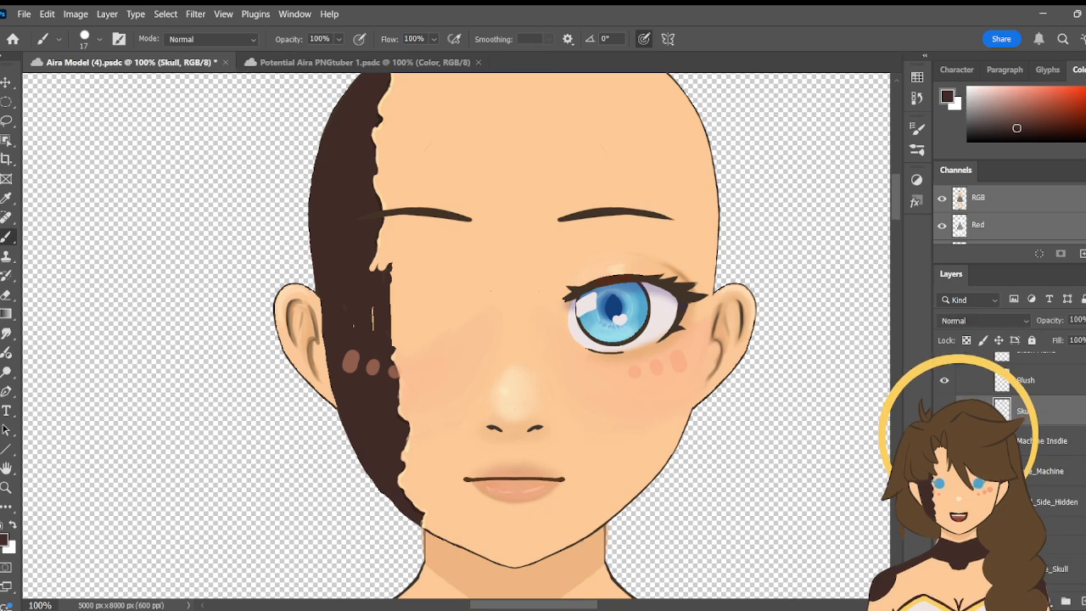
- Select the Skull_Side_Hidden layer and compare the face with and without the wide dark machine-side fill, leaving the fill in place
{"action": "left_click", "coordinate": [1054, 501]}
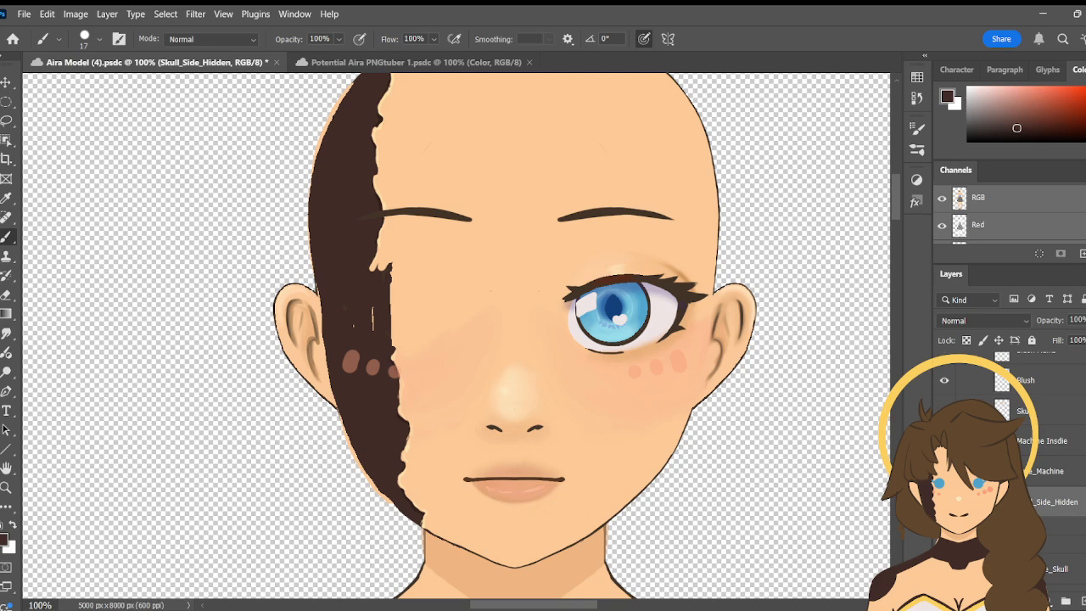
{"action": "key", "text": "ctrl+z"}
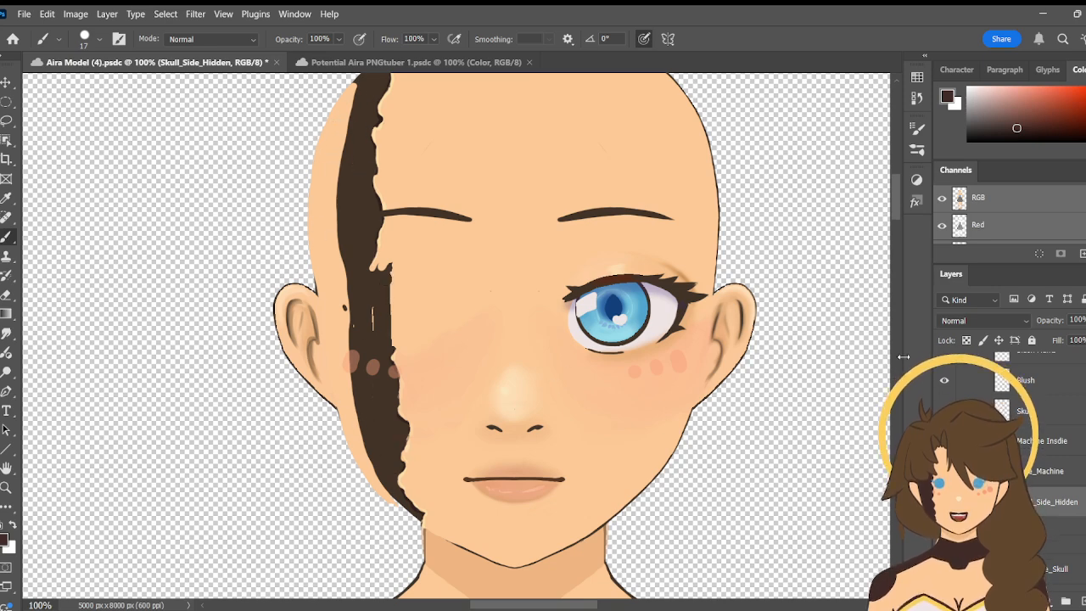
{"action": "key", "text": "alt+BackSpace"}
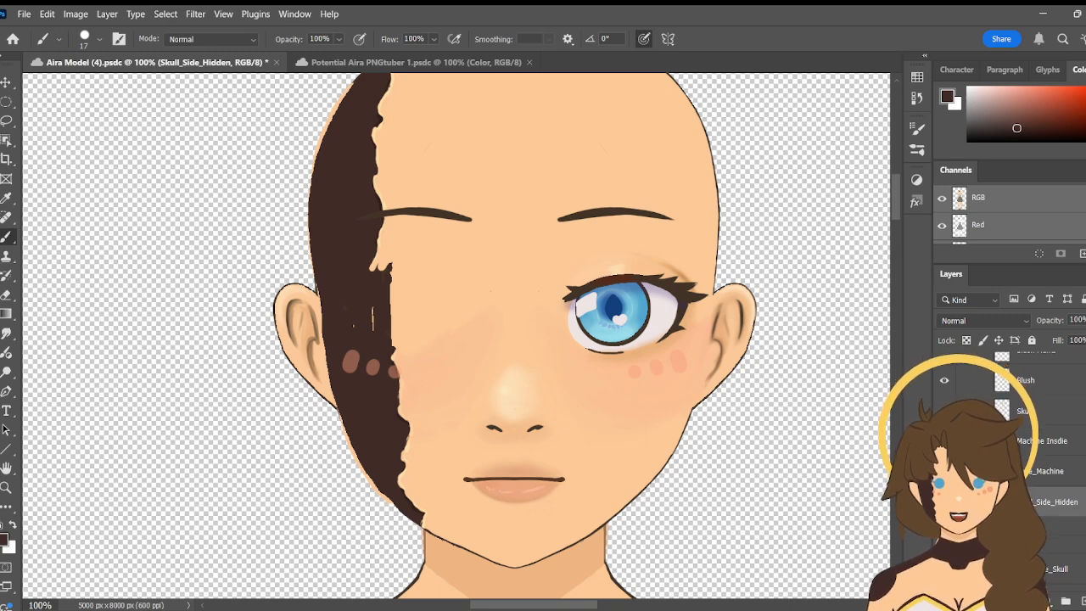
{"action": "key", "text": "ctrl+z"}
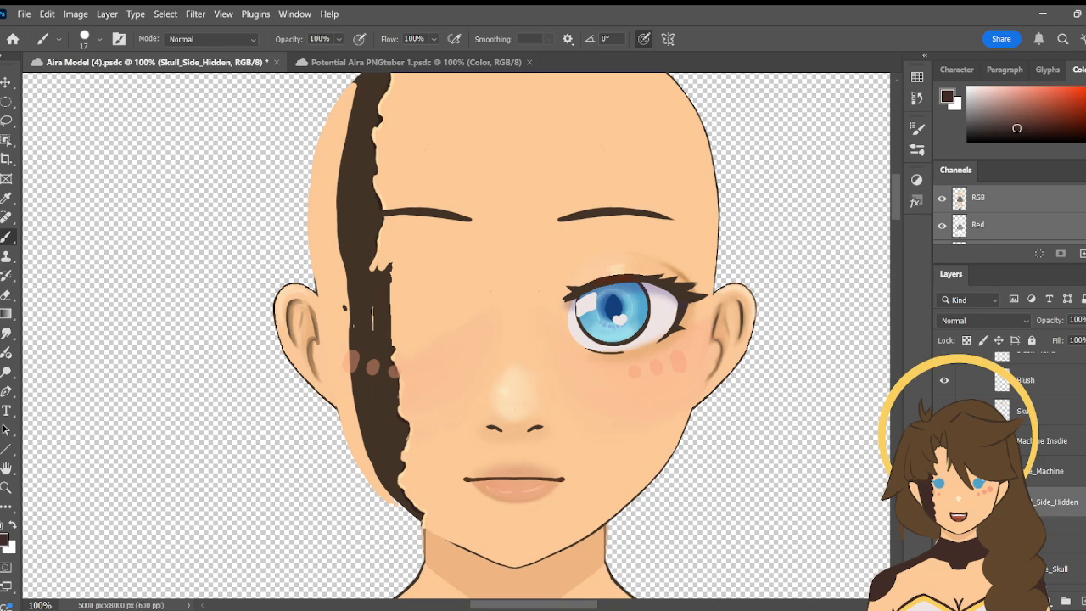
{"action": "key", "text": "ctrl+shift+z"}
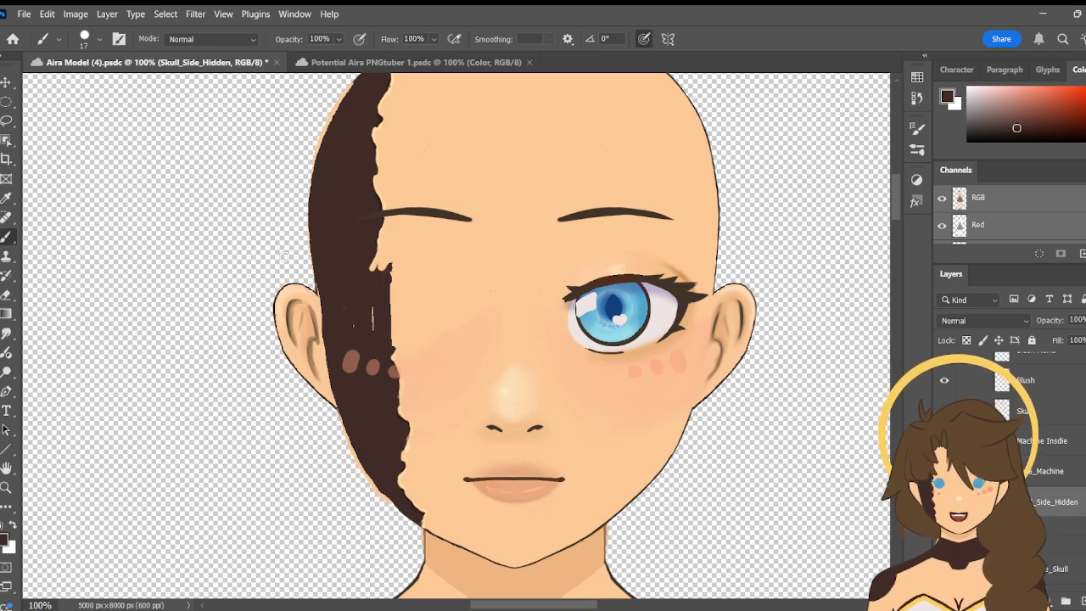
- Sample the machine side's dark brown and erase the jagged skin edge and thin slivers beside it on the Skull layer with a size 37 eraser
{"action": "left_click", "coordinate": [6, 200]}
{"action": "left_click", "coordinate": [354, 291]}
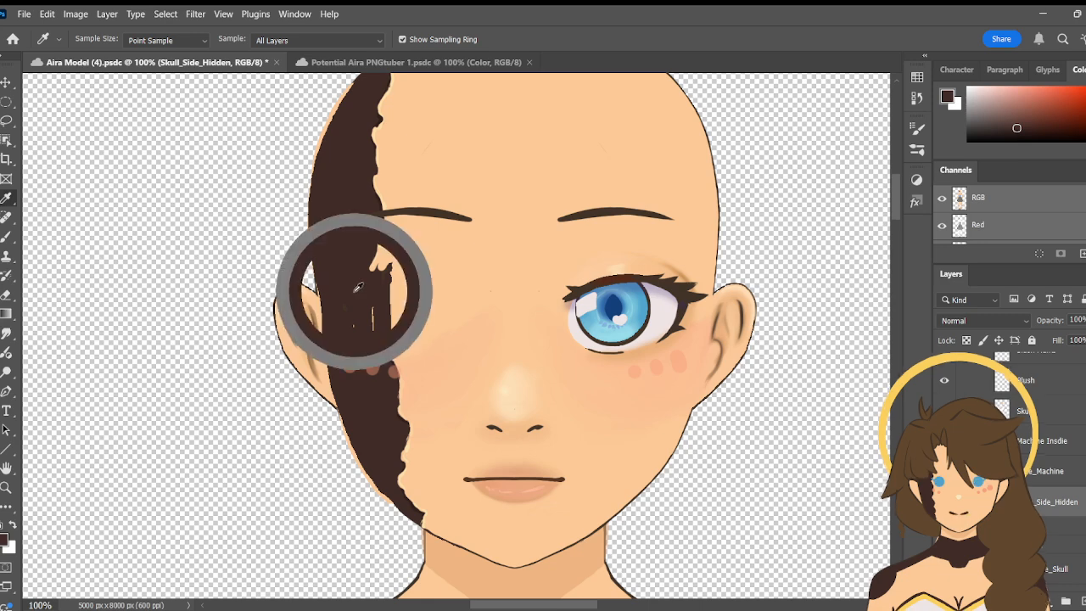
{"action": "left_click", "coordinate": [1052, 411]}
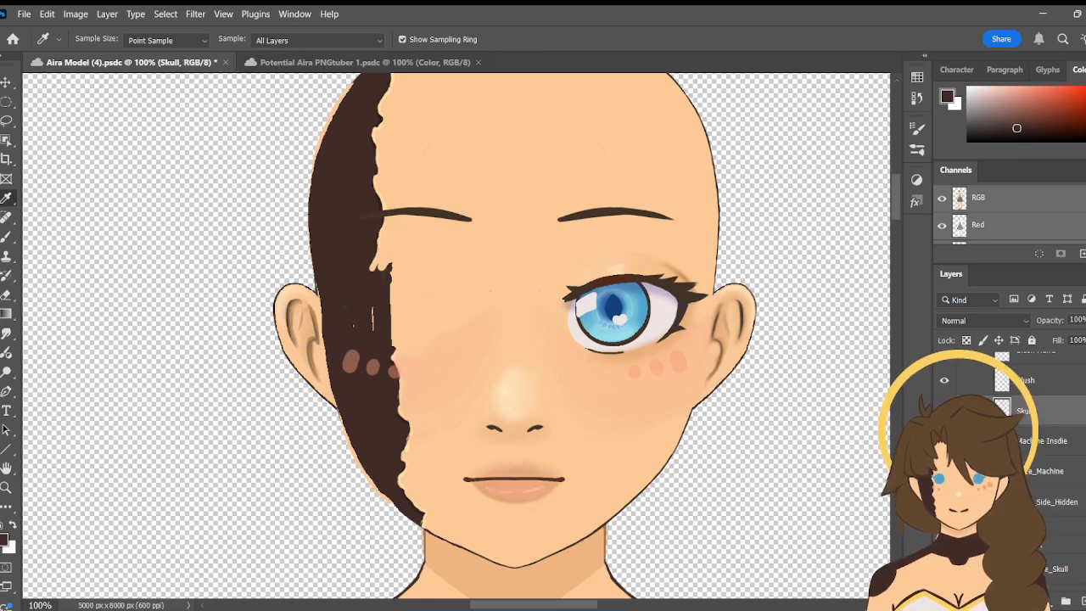
{"action": "left_click", "coordinate": [7, 295]}
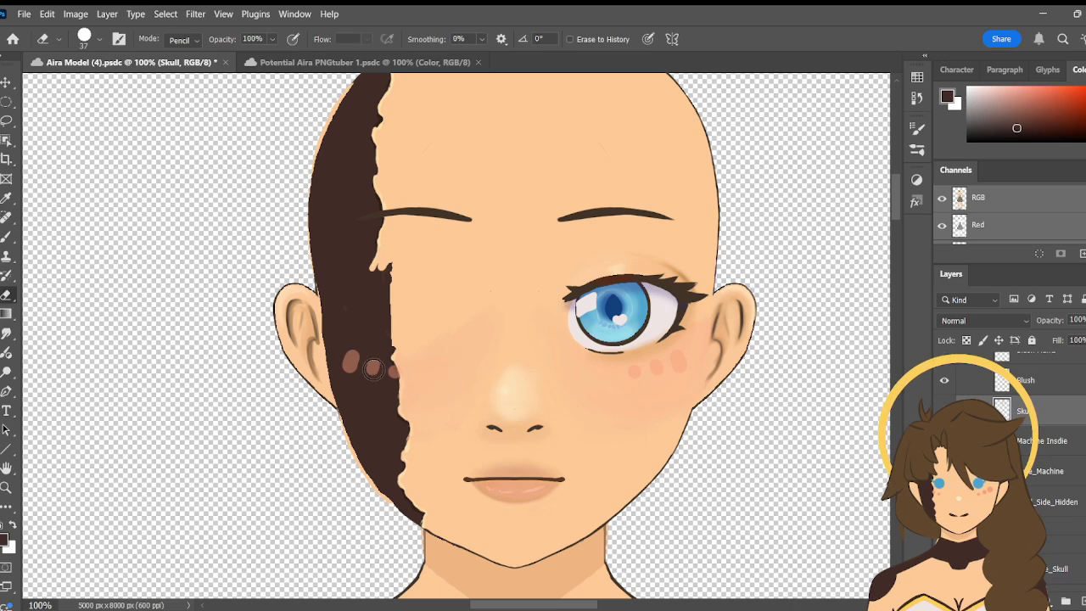
{"action": "left_click_drag", "start_coordinate": [376, 279], "coordinate": [374, 267]}
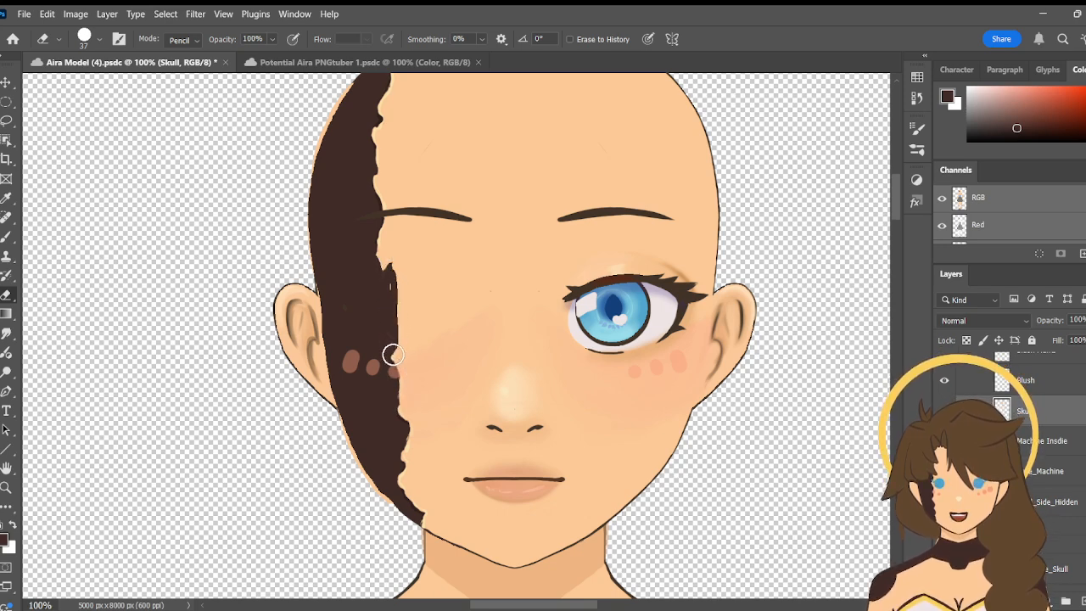
{"action": "left_click_drag", "start_coordinate": [389, 289], "coordinate": [387, 342]}
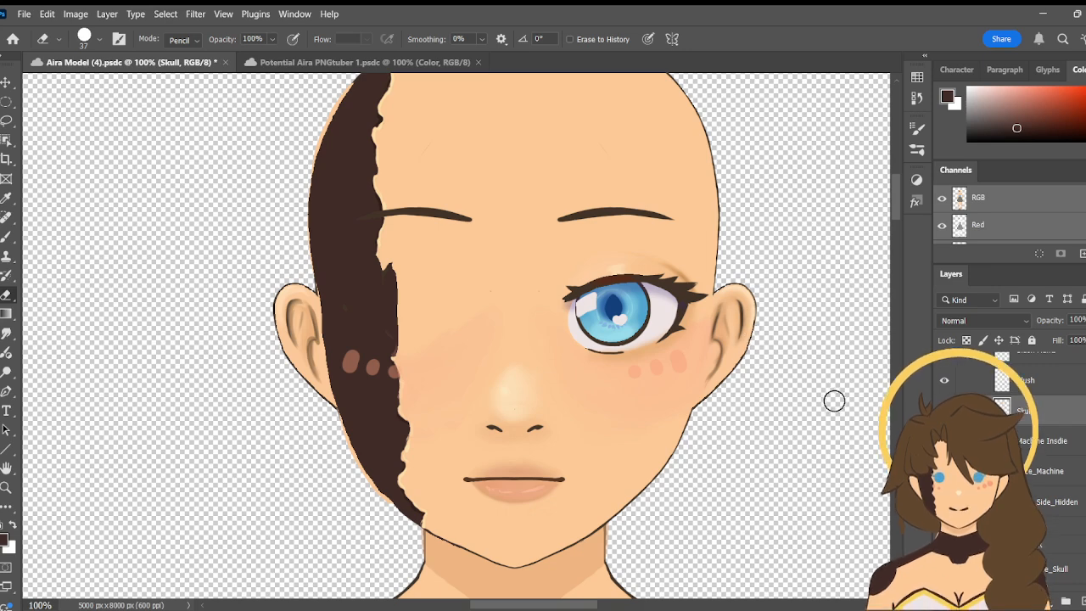
- Sample the light skin tone and repaint the erased skin edge between brow and blush marks on the Skull layer with a size 17 brush
{"action": "key", "text": "b"}
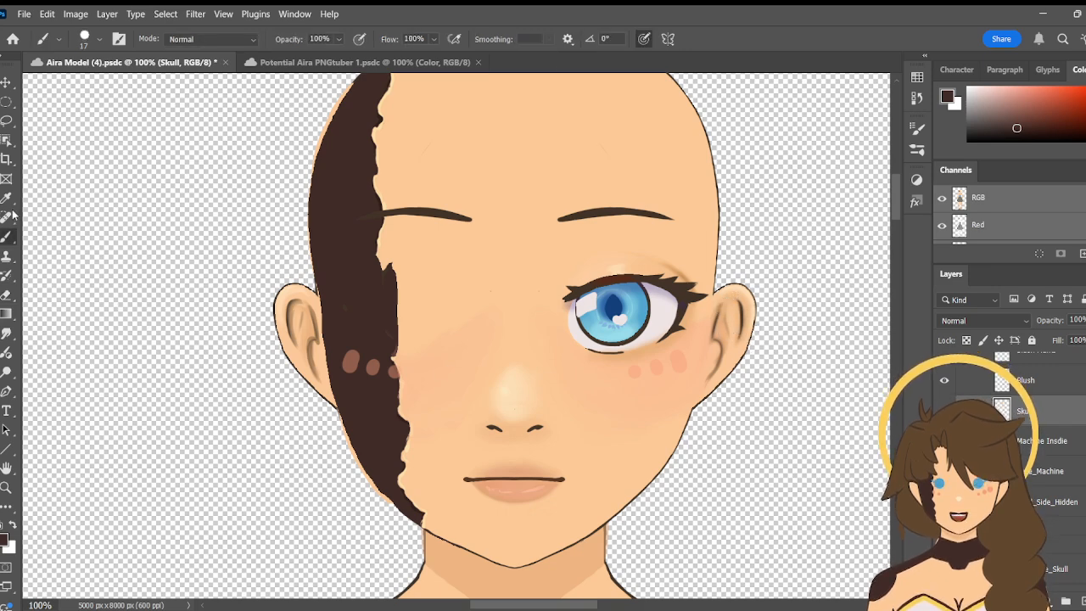
{"action": "key", "text": "i"}
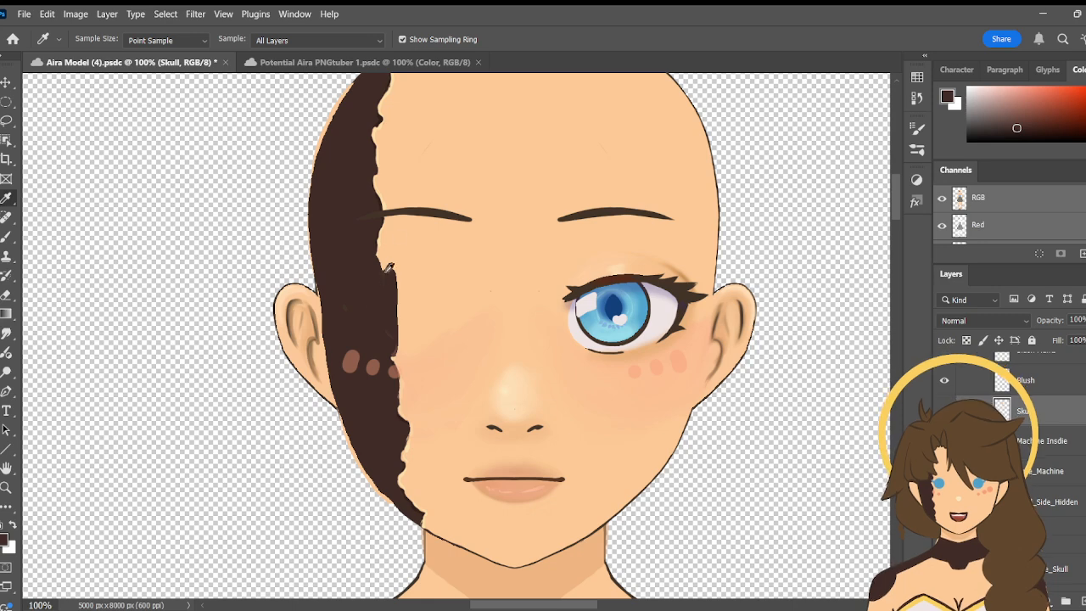
{"action": "left_click", "coordinate": [393, 239]}
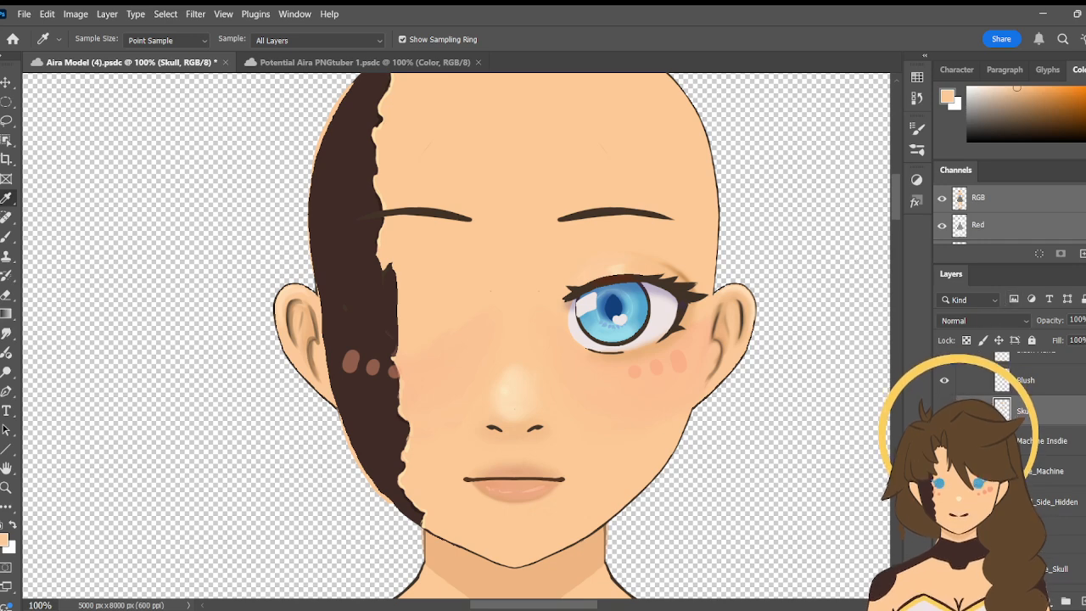
{"action": "scroll", "coordinate": [1010, 424], "scroll_direction": "down", "scroll_amount": 1}
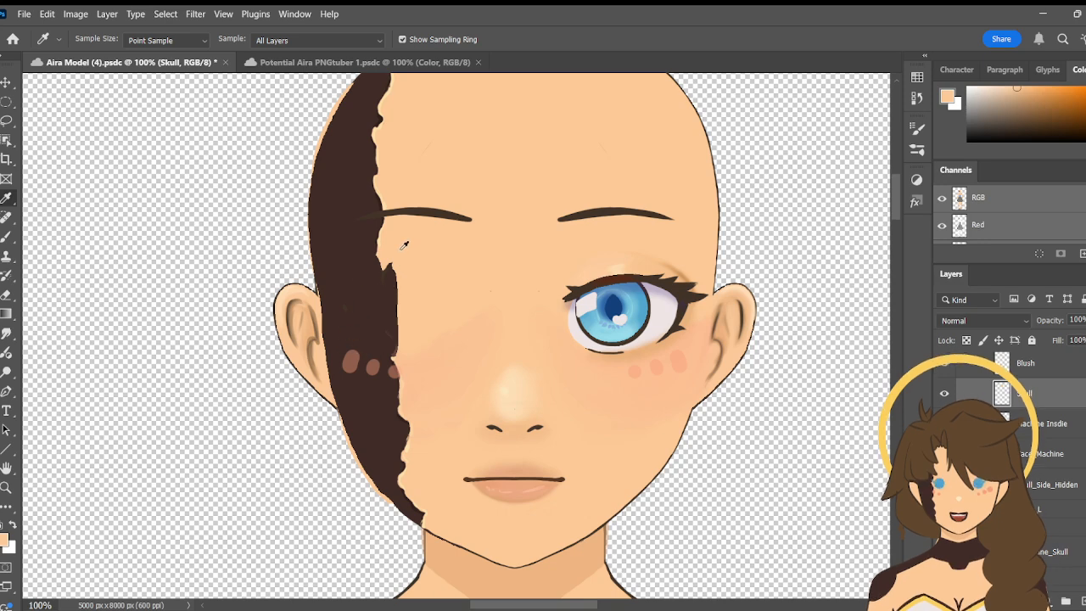
{"action": "key", "text": "b"}
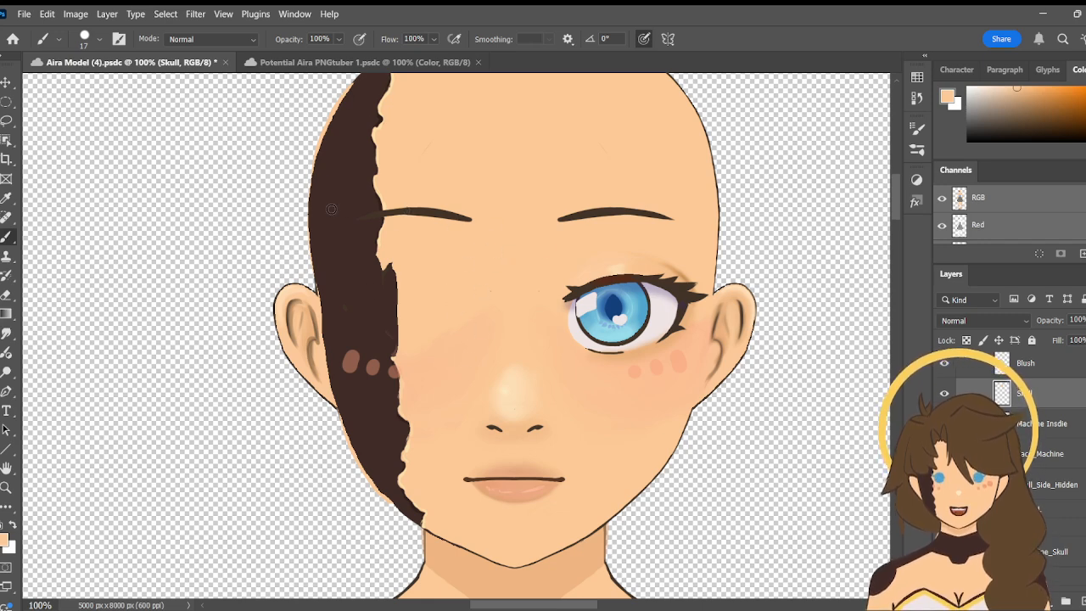
{"action": "key", "text": "z"}
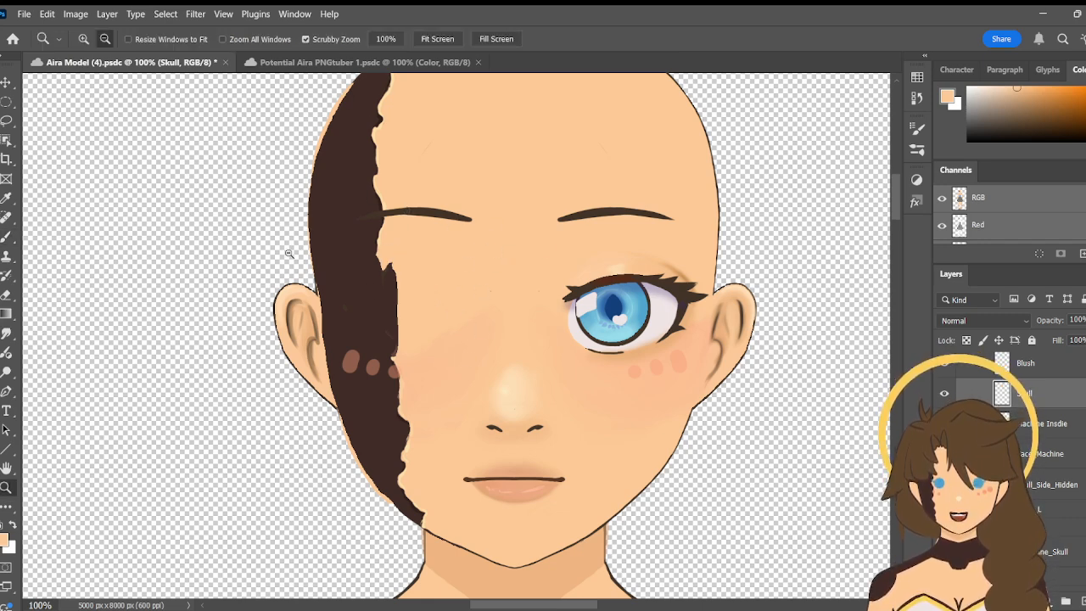
{"action": "left_click", "coordinate": [416, 320]}
{"action": "key", "text": "b"}
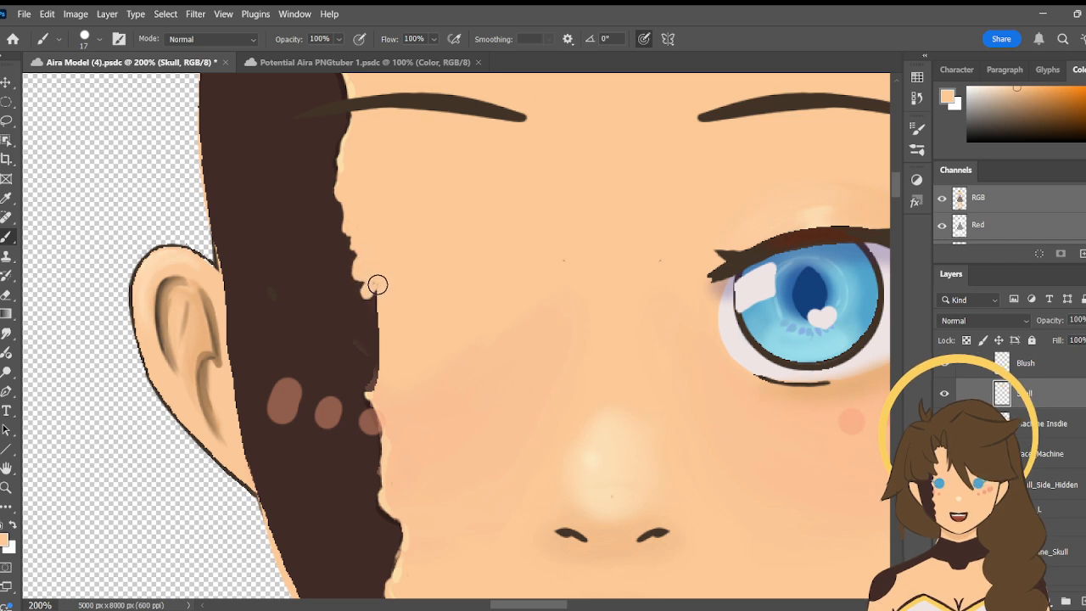
{"action": "left_click_drag", "start_coordinate": [374, 282], "coordinate": [373, 396]}
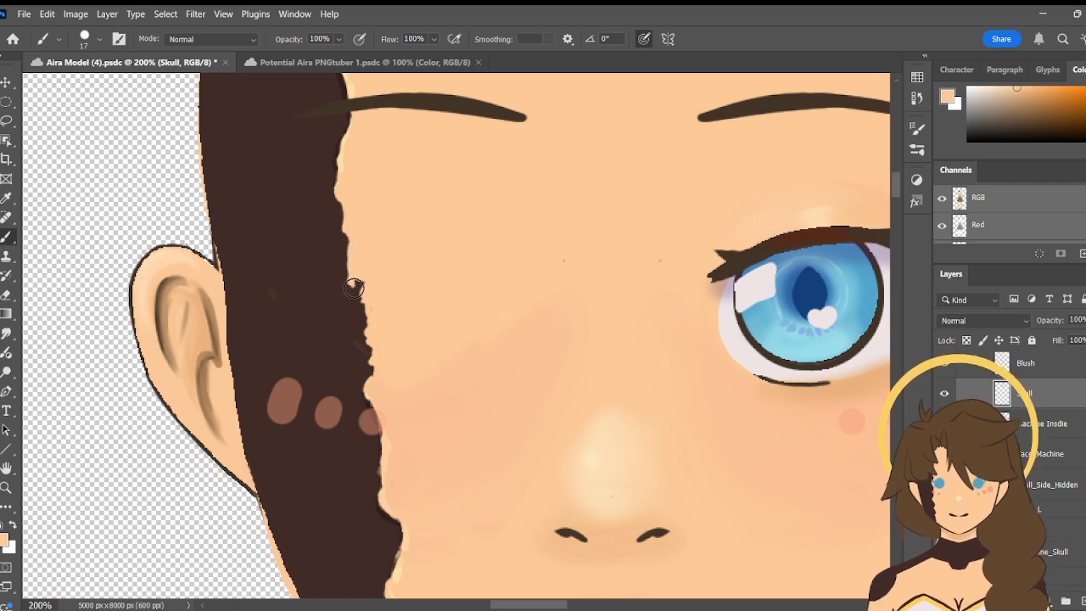
- Review the skin edge from forehead to chin and paint over the uneven notch and dark specks below the eyebrow
{"action": "key", "text": "space"}
{"action": "left_click_drag", "start_coordinate": [425, 225], "coordinate": [468, 489]}
{"action": "left_click_drag", "start_coordinate": [400, 359], "coordinate": [406, 387]}
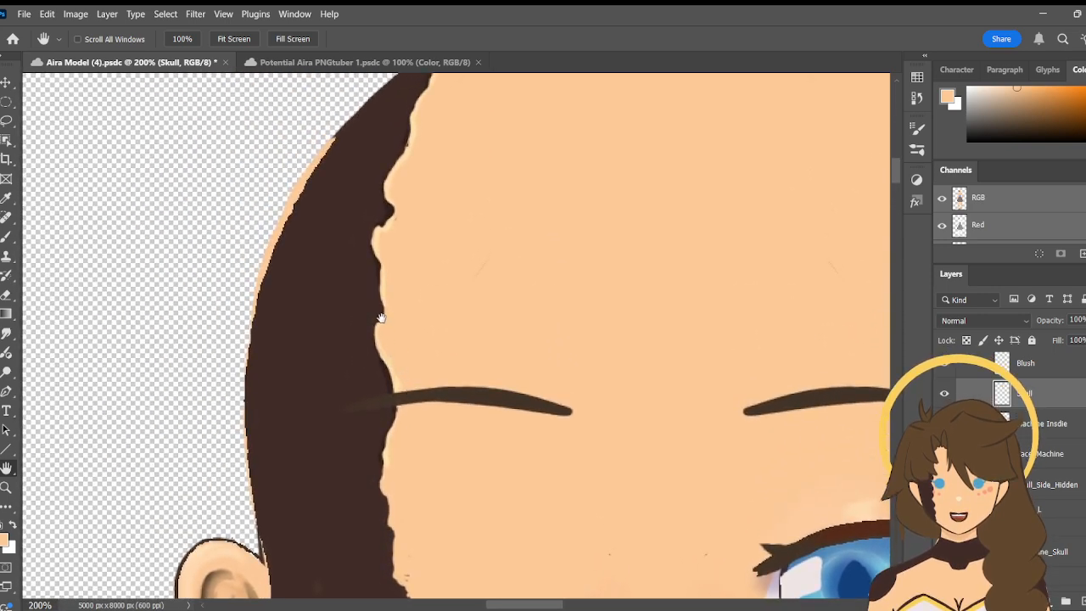
{"action": "left_click_drag", "start_coordinate": [466, 465], "coordinate": [437, 530]}
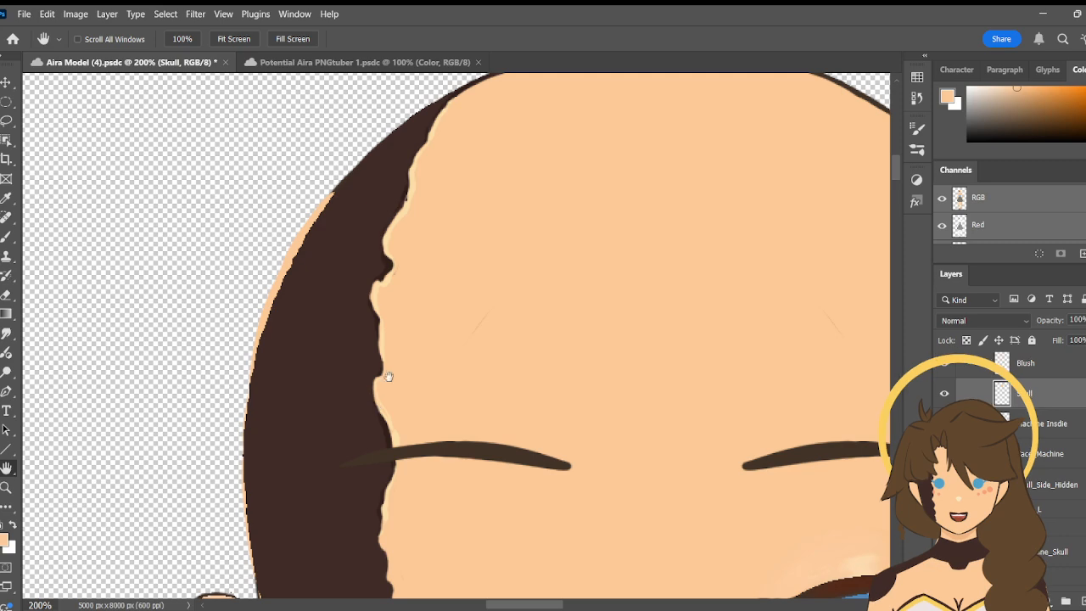
{"action": "left_click_drag", "start_coordinate": [436, 356], "coordinate": [464, 88]}
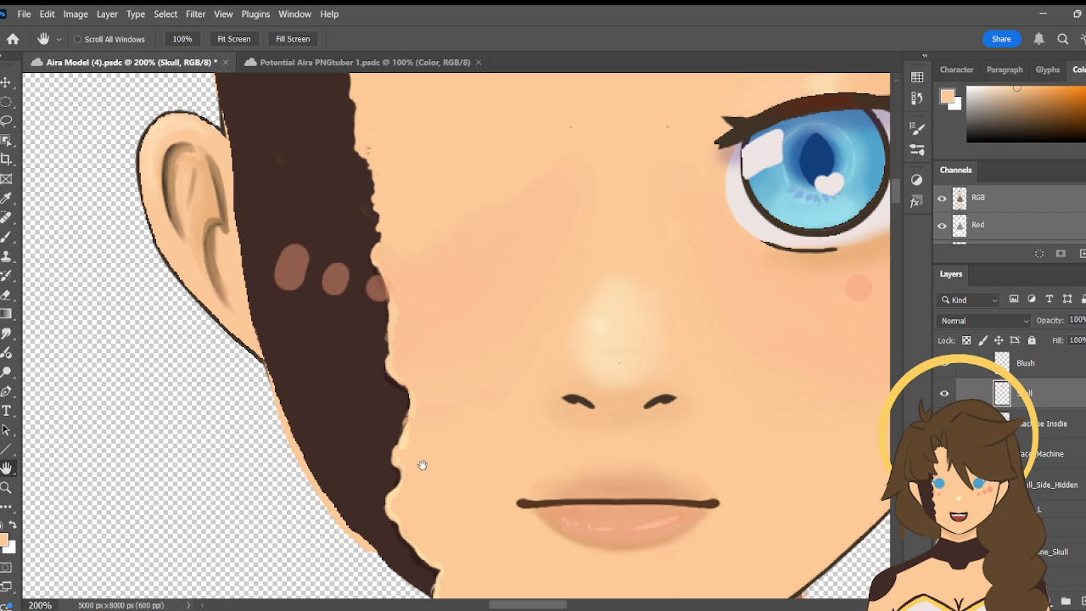
{"action": "mouse_move", "coordinate": [430, 300]}
{"action": "left_mouse_down"}
{"action": "mouse_move", "coordinate": [439, 396]}
{"action": "mouse_move", "coordinate": [451, 381]}
{"action": "mouse_move", "coordinate": [456, 417]}
{"action": "mouse_move", "coordinate": [441, 373]}
{"action": "left_mouse_up"}
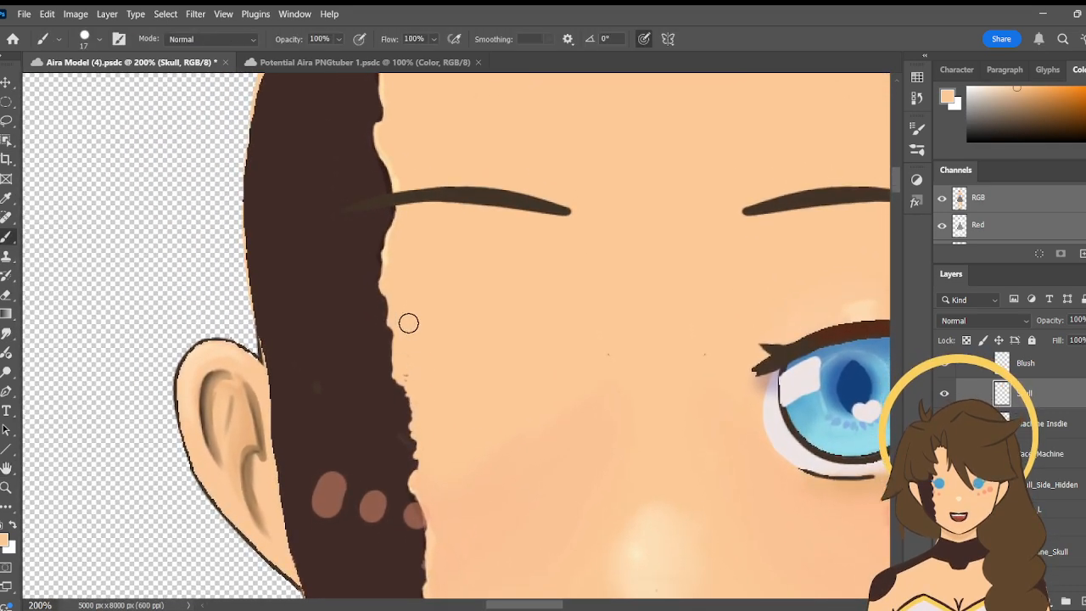
{"action": "mouse_move", "coordinate": [390, 306]}
{"action": "left_mouse_down"}
{"action": "mouse_move", "coordinate": [413, 384]}
{"action": "mouse_move", "coordinate": [402, 367]}
{"action": "left_mouse_up"}
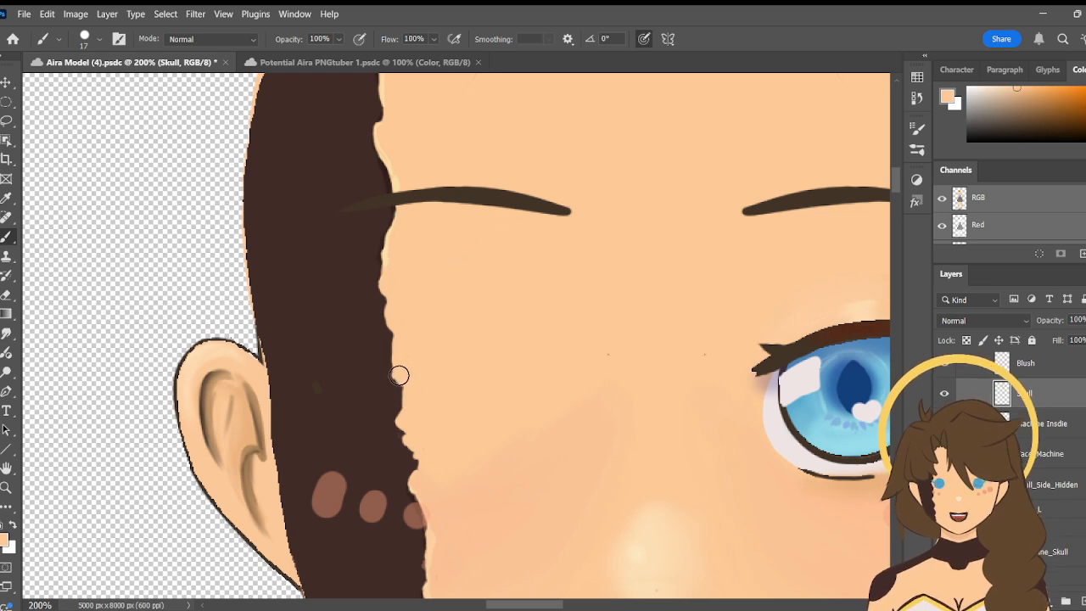
- Examine the repainted skin edge along the machine side from the eyebrow down to the cheek and mouth
{"action": "key", "text": "h"}
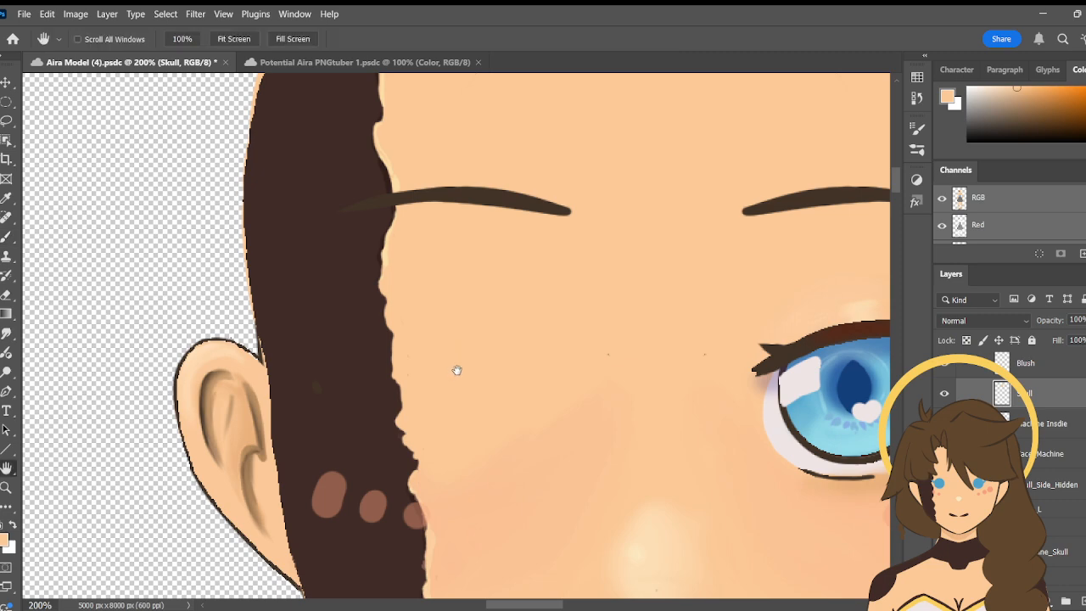
{"action": "left_click_drag", "start_coordinate": [457, 370], "coordinate": [378, 186]}
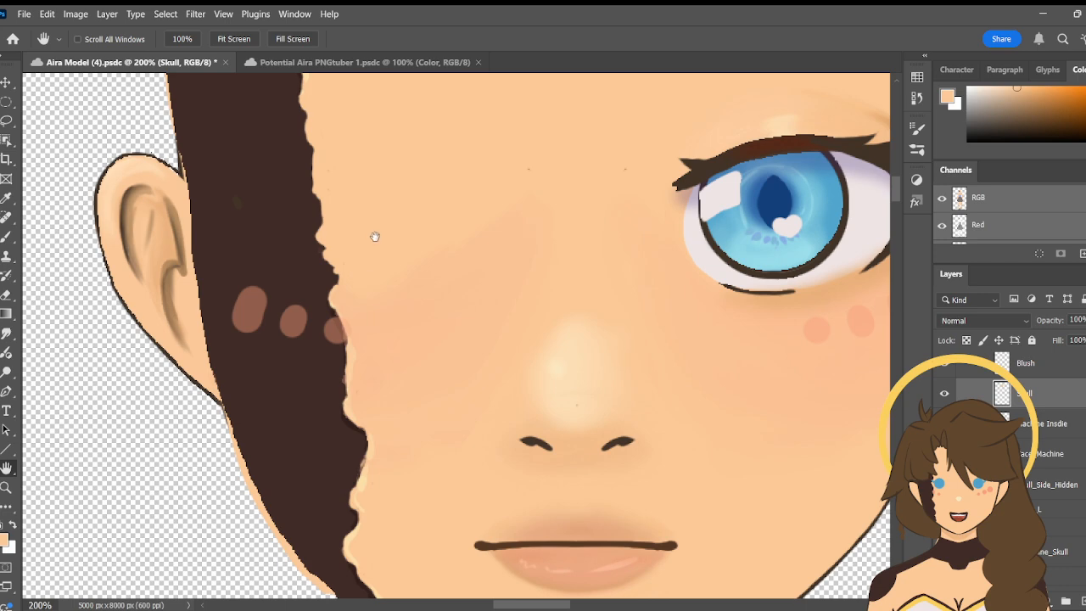
{"action": "left_click_drag", "start_coordinate": [375, 237], "coordinate": [412, 283]}
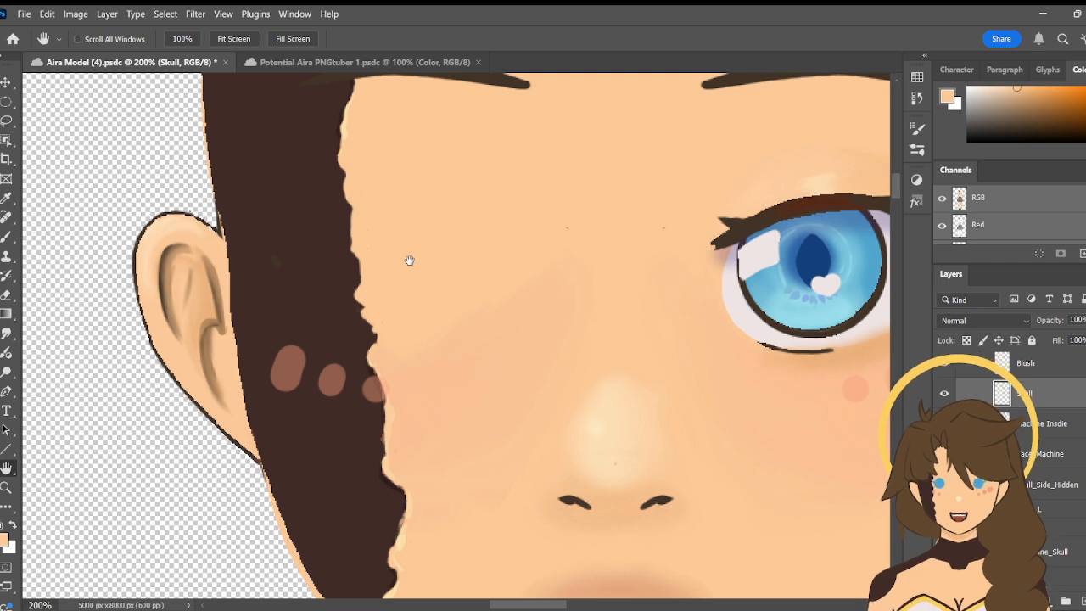
{"action": "key", "text": "b"}
{"action": "key", "text": "space"}
{"action": "left_click_drag", "start_coordinate": [510, 298], "coordinate": [414, 270]}
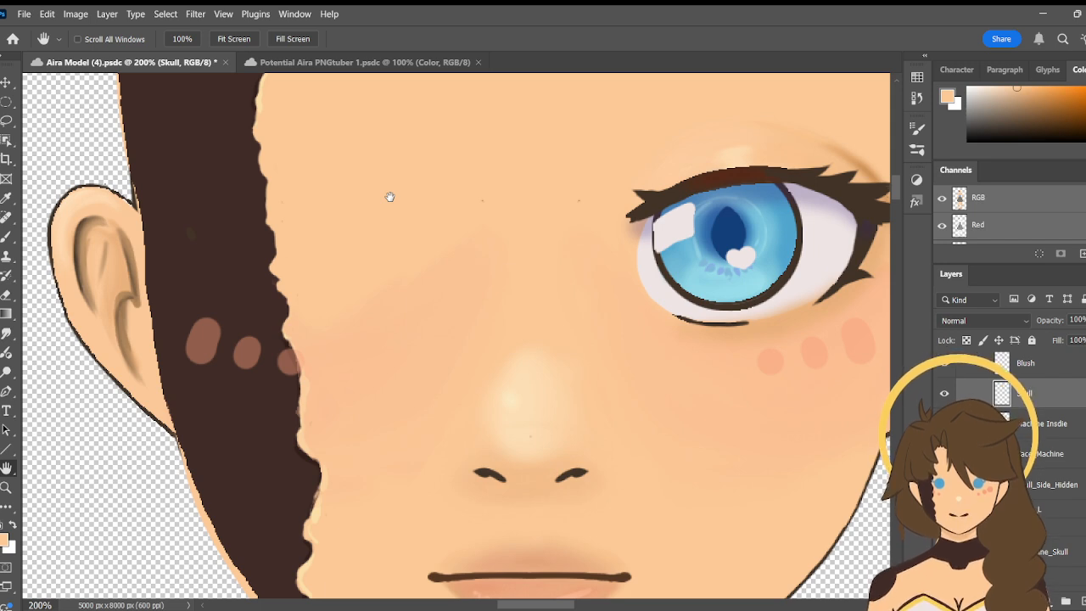
{"action": "left_click_drag", "start_coordinate": [420, 368], "coordinate": [464, 461]}
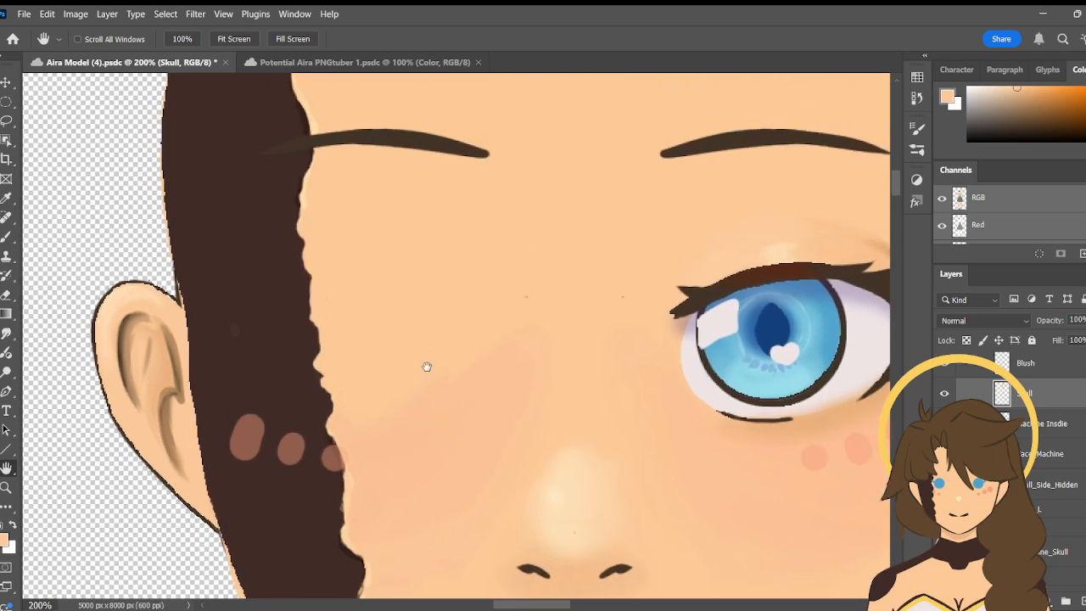
{"action": "left_click_drag", "start_coordinate": [448, 310], "coordinate": [517, 376]}
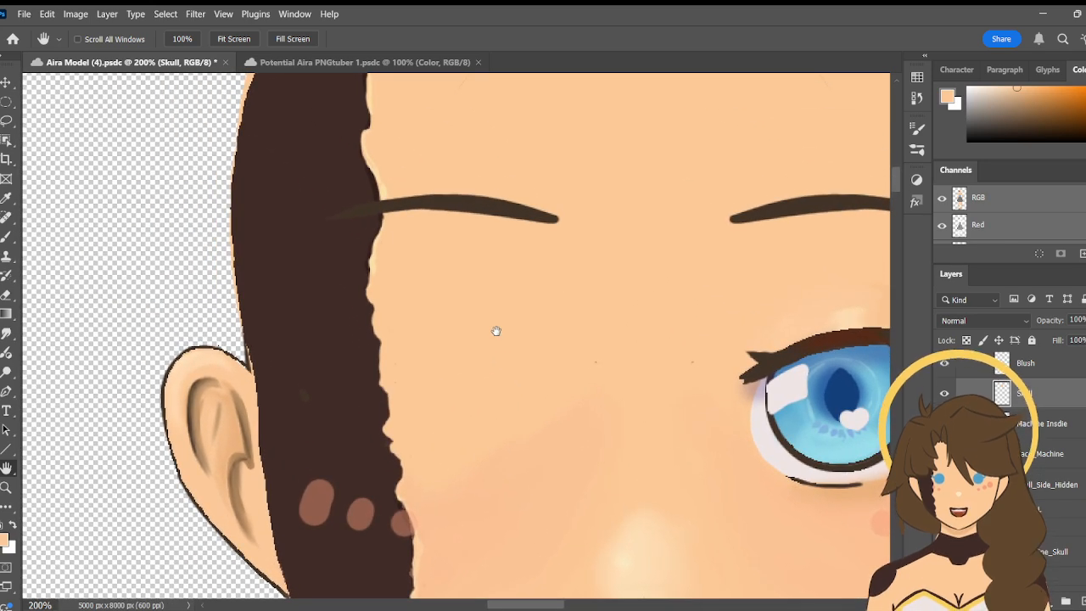
- Sample the pale highlight colour along the skin edge below the eyebrow and ready the brush over that edge
{"action": "key", "text": "b"}
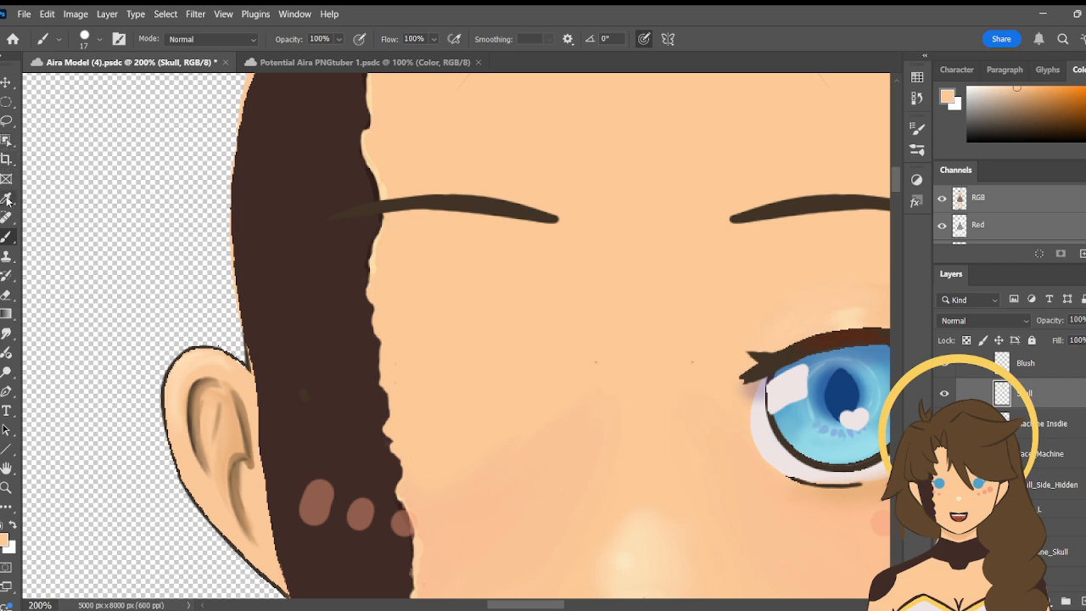
{"action": "key", "text": "i"}
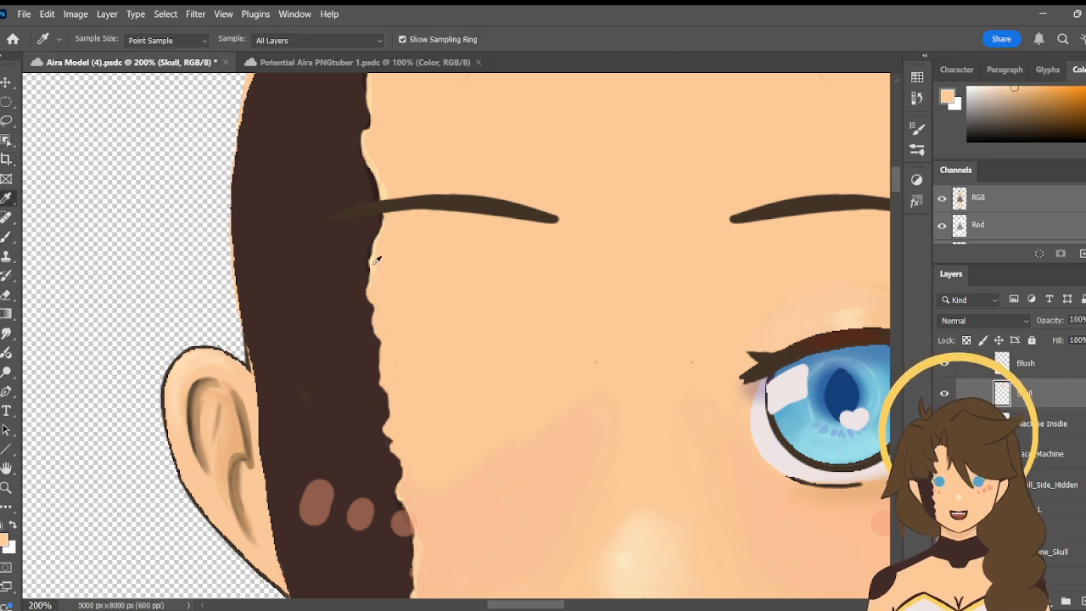
{"action": "left_click_drag", "start_coordinate": [376, 259], "coordinate": [373, 260]}
{"action": "key", "text": "b"}
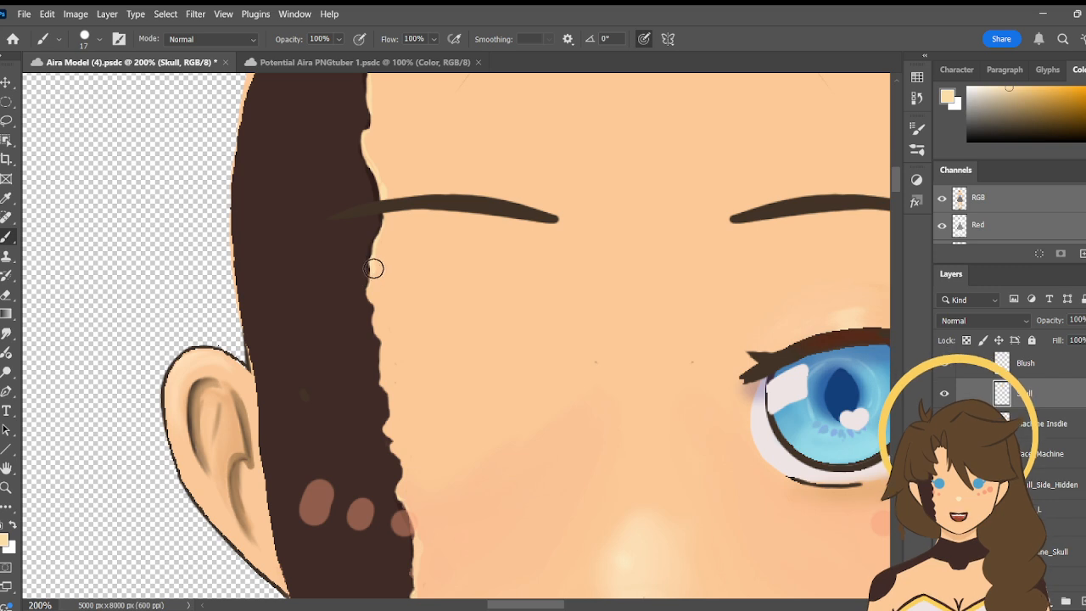
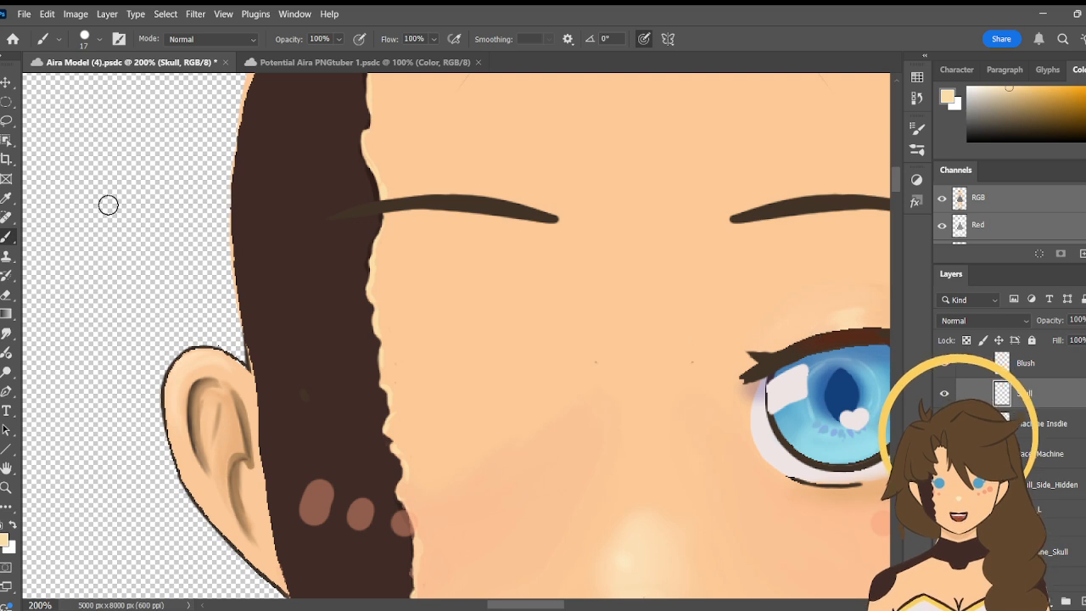
- Sample the dark shadow brown beside the eyebrow and paint it along the jagged skin edge on the Skull layer with the size 17 brush
{"action": "left_click", "coordinate": [6, 200]}
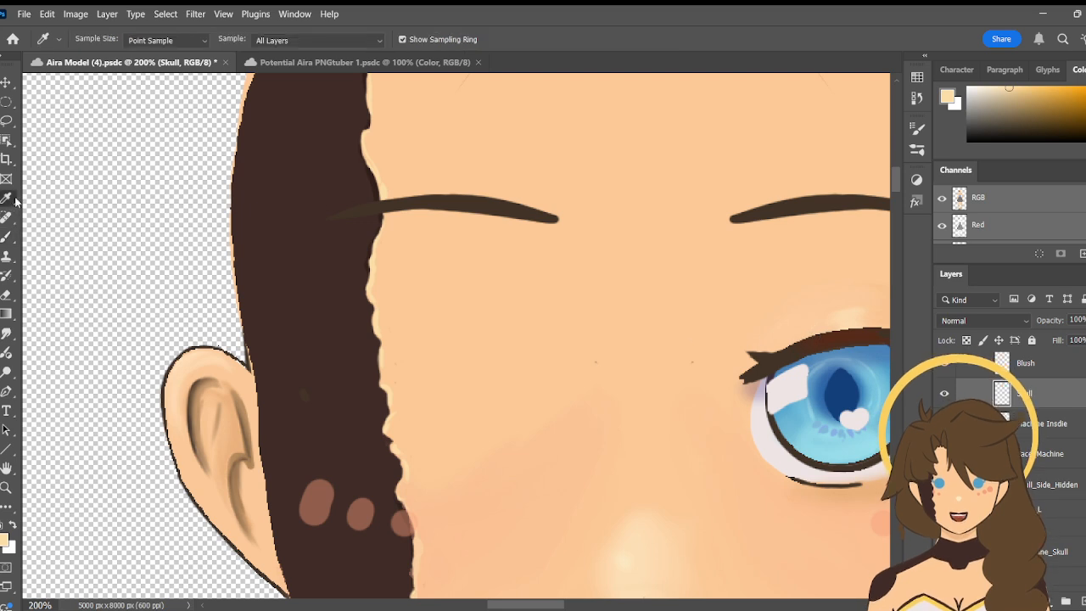
{"action": "left_click", "coordinate": [378, 178]}
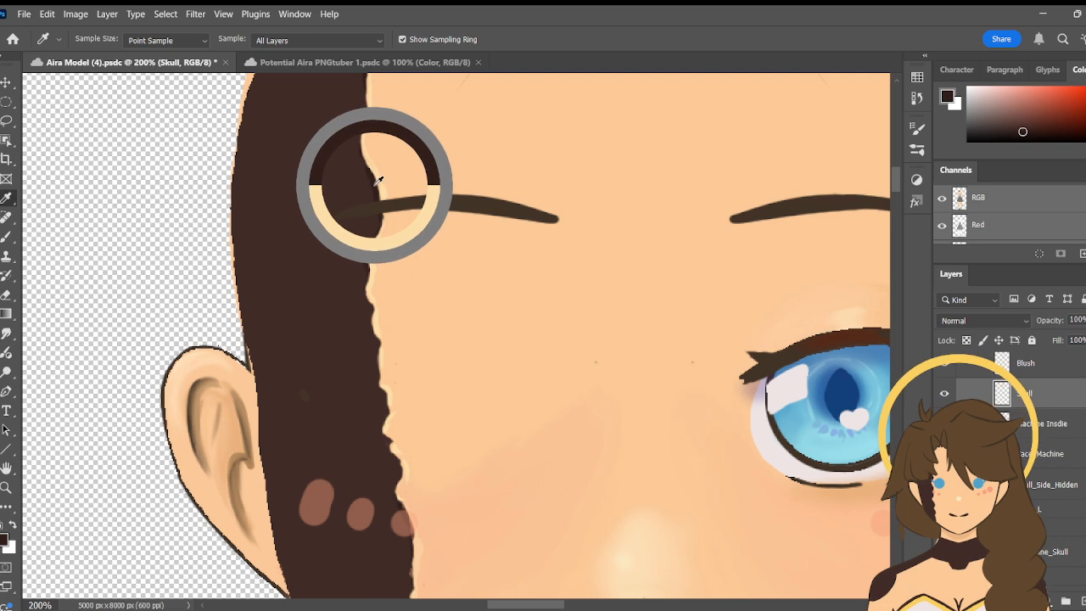
{"action": "left_click", "coordinate": [377, 182]}
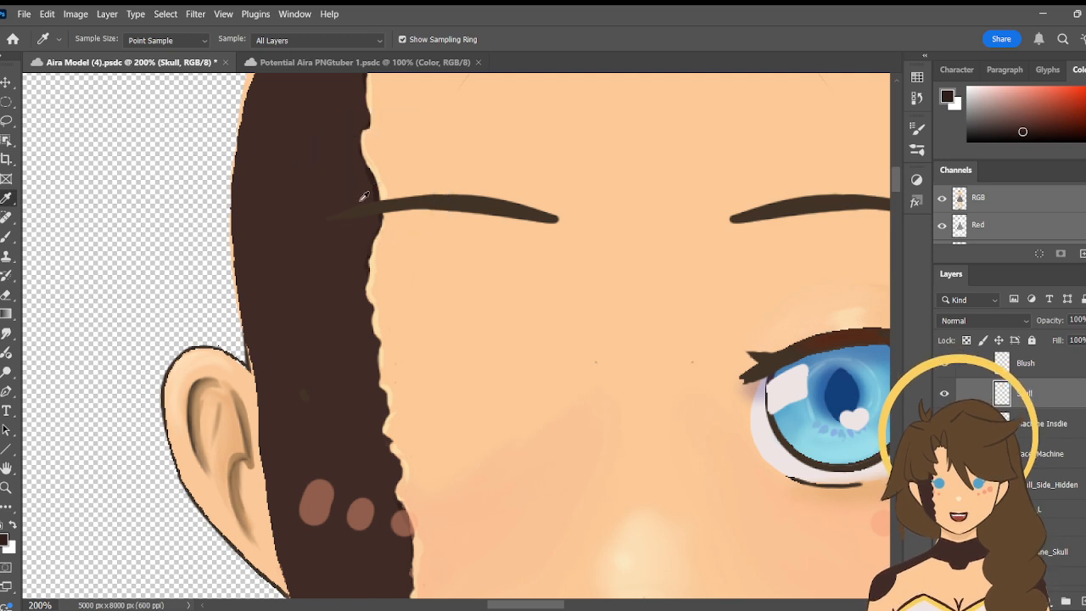
{"action": "key", "text": "b"}
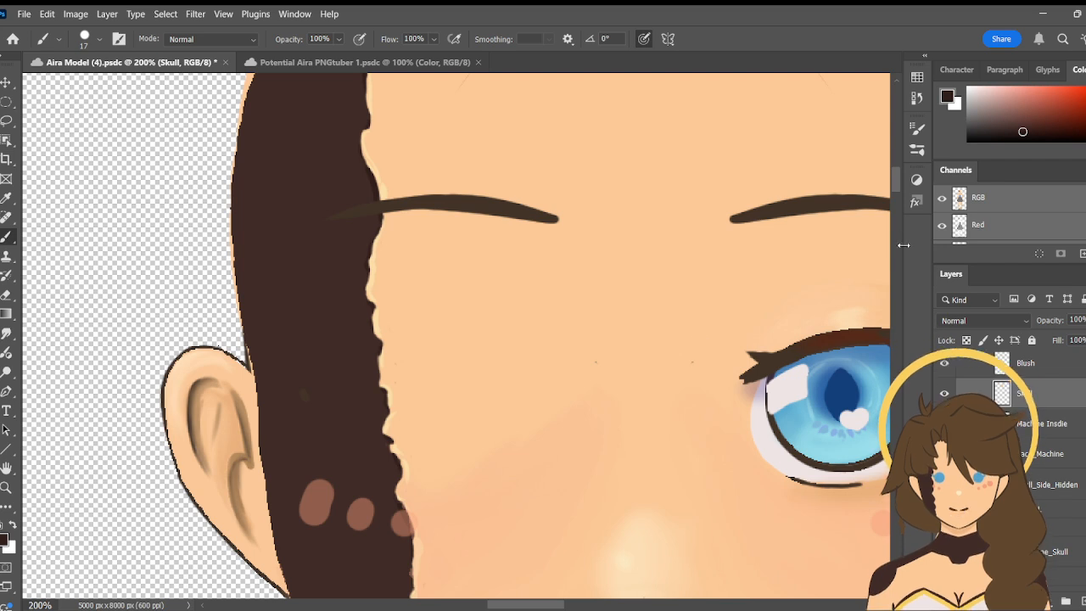
{"action": "left_click_drag", "start_coordinate": [897, 180], "coordinate": [897, 184]}
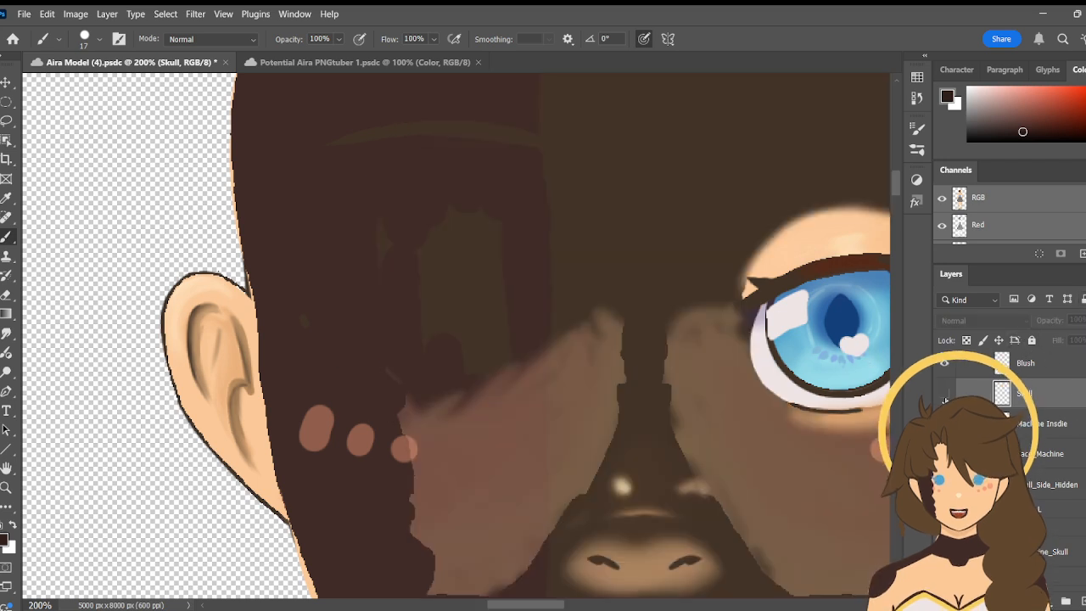
- Hide the Skull layer and fill the hole below the eyebrow on the Face_Machine layer with sampled machine brown, using a size 64 brush
{"action": "left_click", "coordinate": [943, 393]}
{"action": "key", "text": "i"}
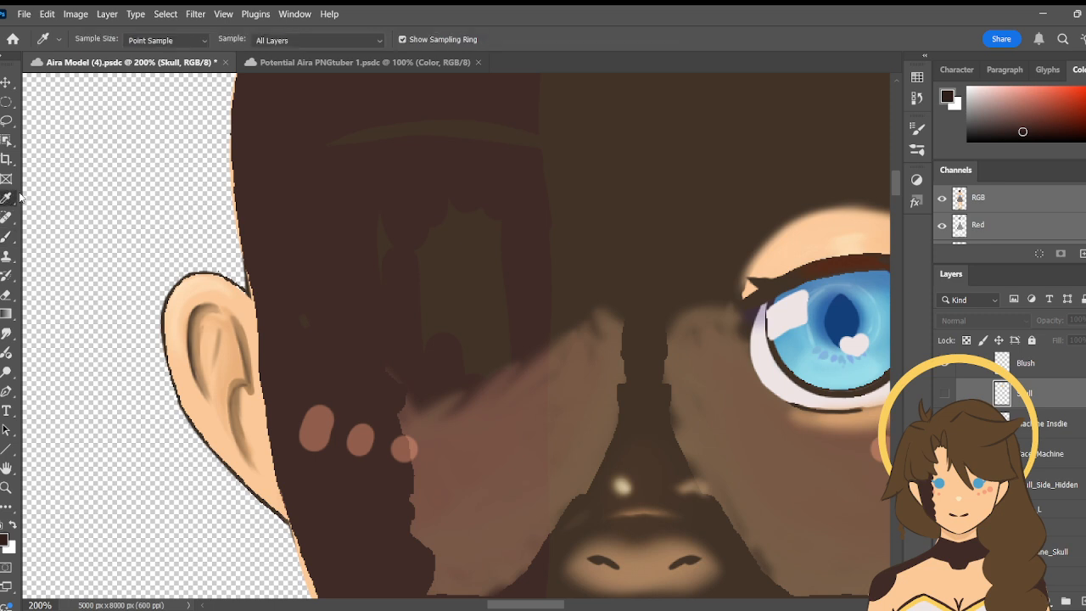
{"action": "left_click", "coordinate": [299, 182]}
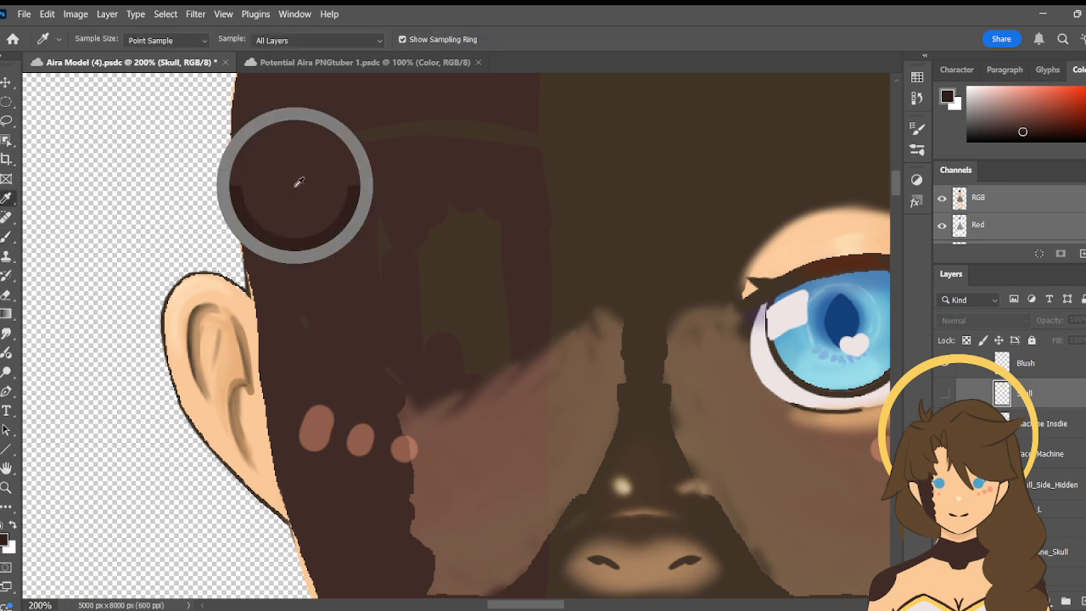
{"action": "left_click", "coordinate": [1046, 424]}
{"action": "left_click", "coordinate": [1046, 454]}
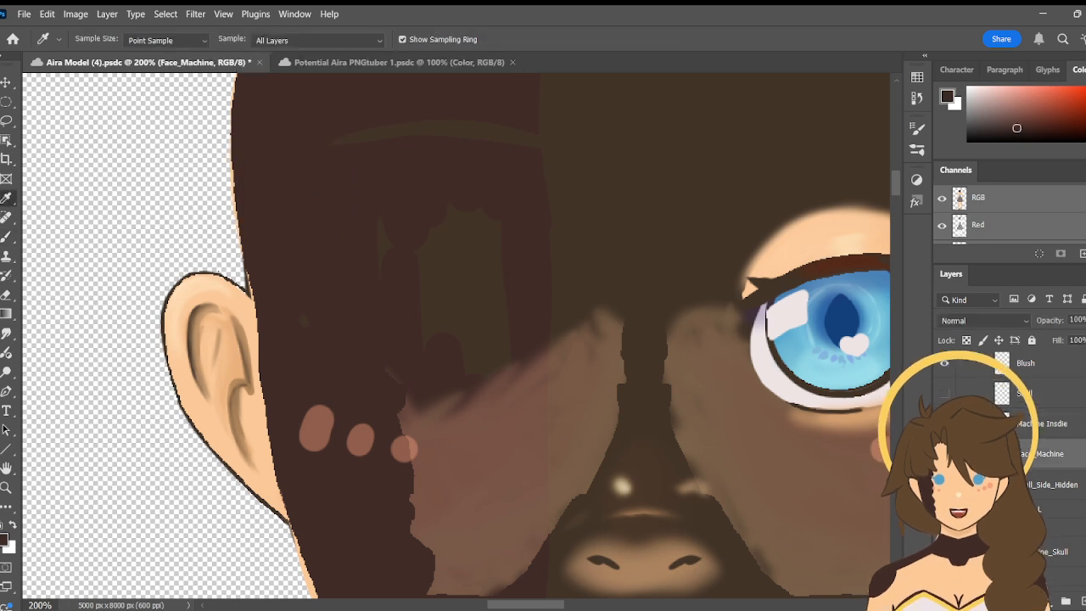
{"action": "key", "text": "b"}
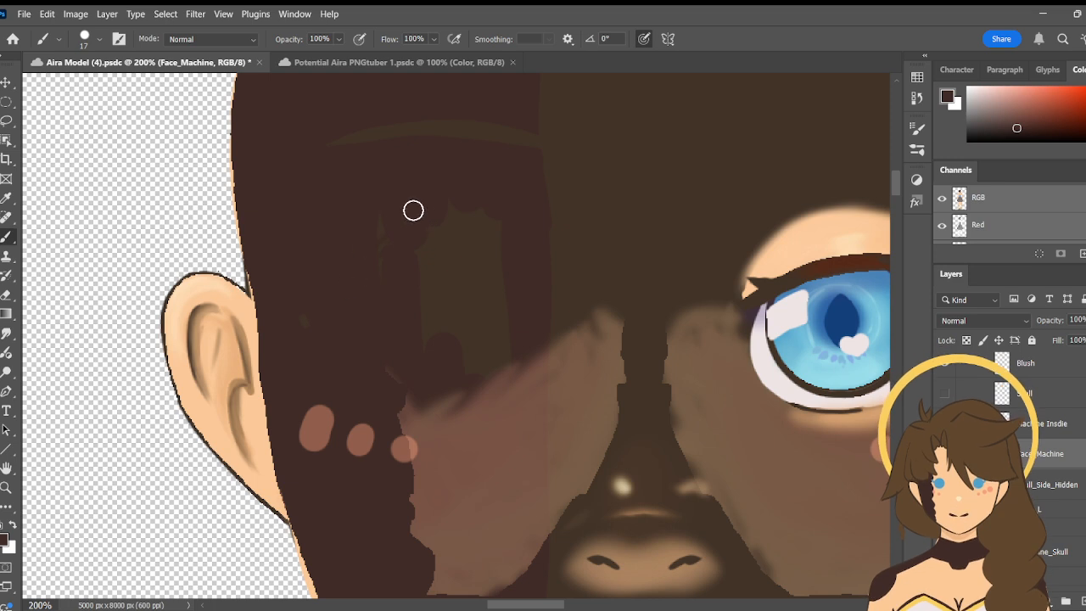
{"action": "left_click", "coordinate": [99, 40]}
{"action": "left_click", "coordinate": [104, 80]}
{"action": "left_click", "coordinate": [459, 275]}
{"action": "mouse_move", "coordinate": [467, 290]}
{"action": "left_mouse_down"}
{"action": "mouse_move", "coordinate": [451, 316]}
{"action": "mouse_move", "coordinate": [422, 297]}
{"action": "mouse_move", "coordinate": [435, 283]}
{"action": "mouse_move", "coordinate": [427, 306]}
{"action": "mouse_move", "coordinate": [383, 225]}
{"action": "mouse_move", "coordinate": [490, 333]}
{"action": "left_mouse_up"}
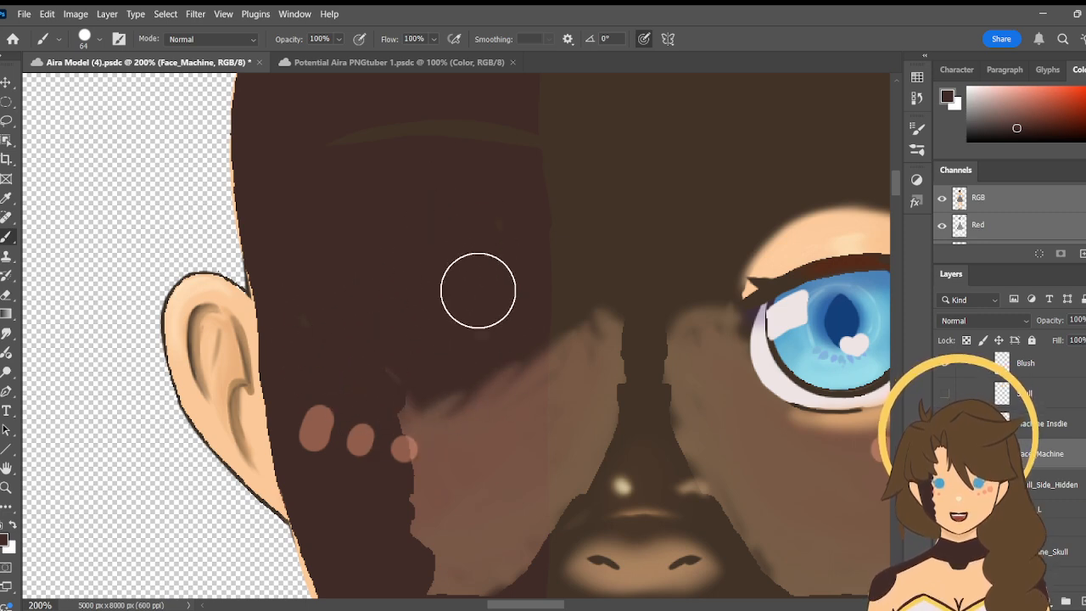
- Set the foreground to a darker brown with an orange hue for the brush and inspect the Face_Machine area up to the forehead
{"action": "mouse_move", "coordinate": [897, 190]}
{"action": "left_mouse_down"}
{"action": "mouse_move", "coordinate": [895, 175]}
{"action": "mouse_move", "coordinate": [896, 205]}
{"action": "mouse_move", "coordinate": [894, 179]}
{"action": "left_mouse_up"}
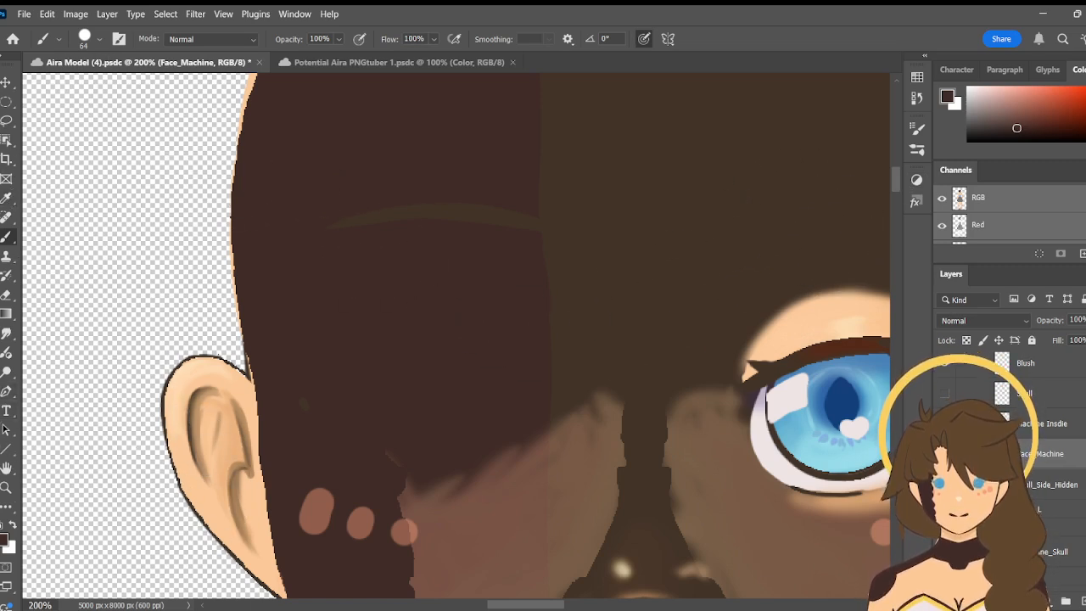
{"action": "left_click", "coordinate": [6, 198]}
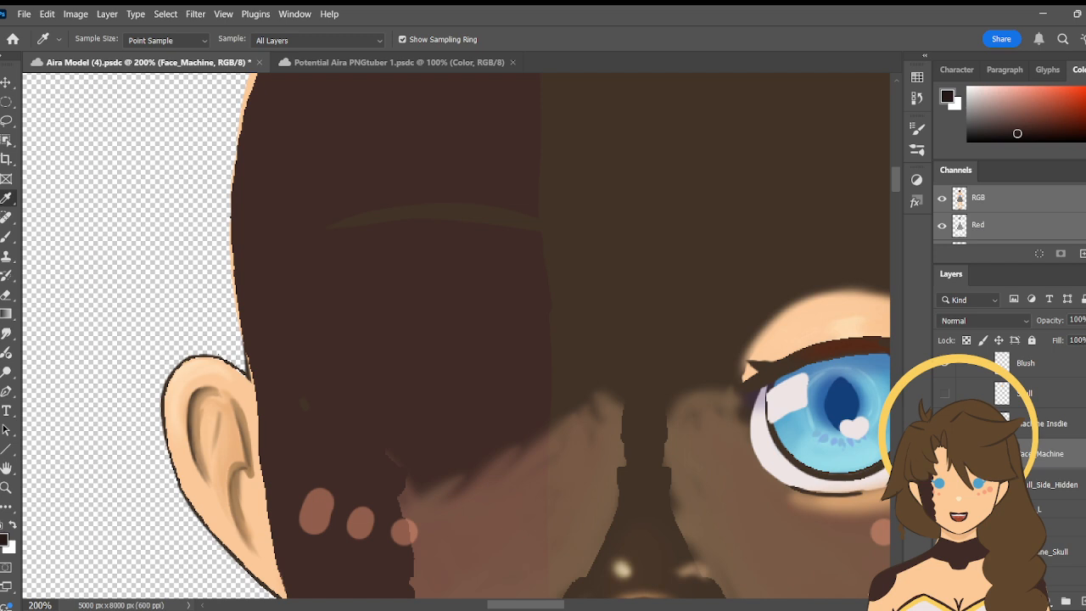
{"action": "left_click", "coordinate": [1085, 136]}
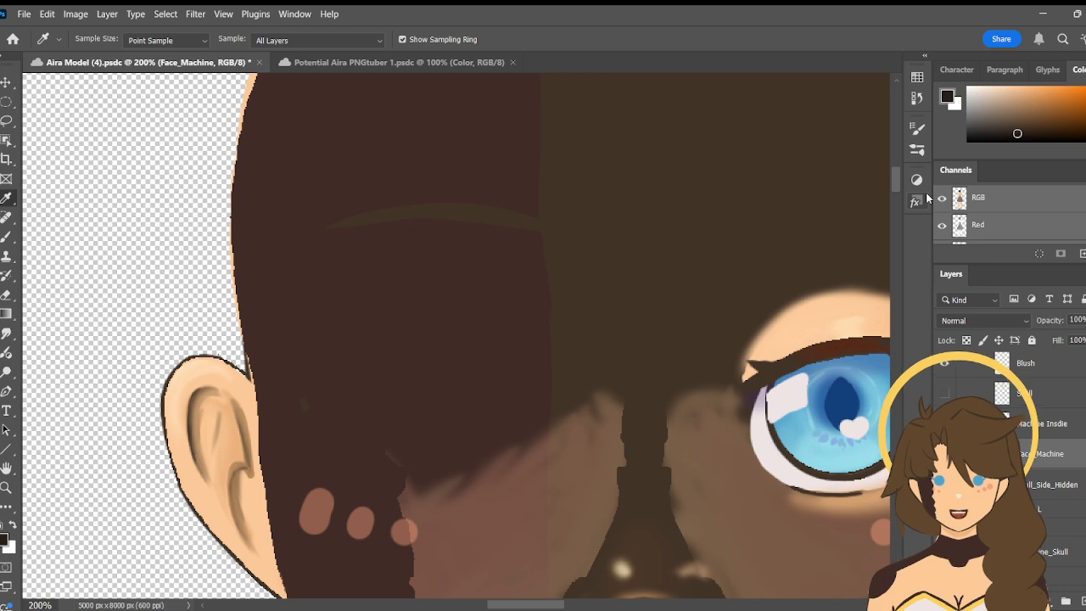
{"action": "key", "text": "b"}
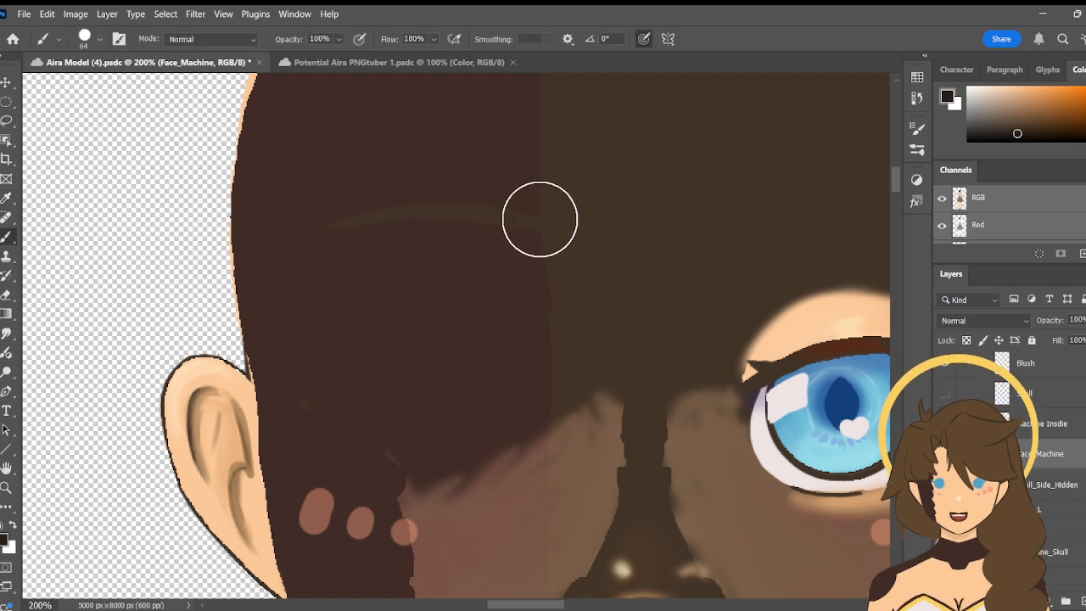
{"action": "left_click_drag", "start_coordinate": [900, 178], "coordinate": [894, 211]}
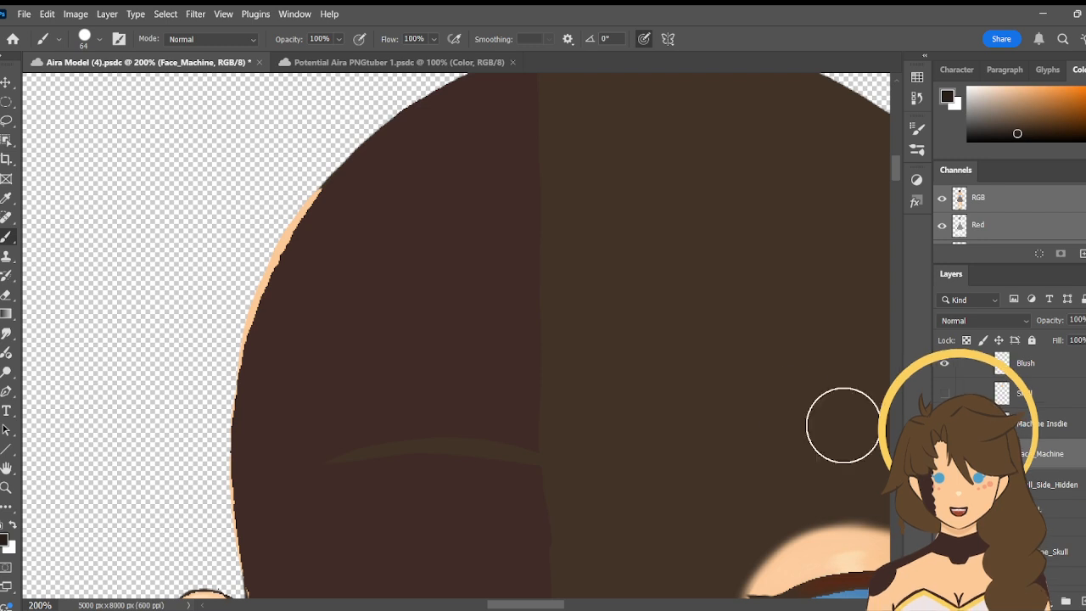
{"action": "scroll", "coordinate": [944, 403], "scroll_direction": "down", "scroll_amount": 2}
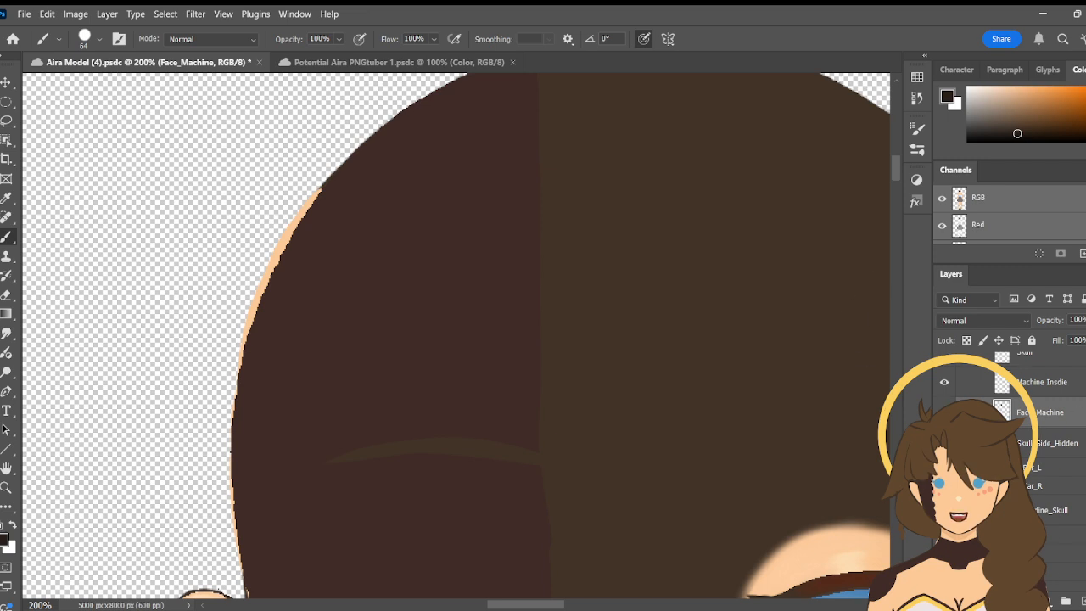
{"action": "scroll", "coordinate": [1039, 480], "scroll_direction": "down", "scroll_amount": 1}
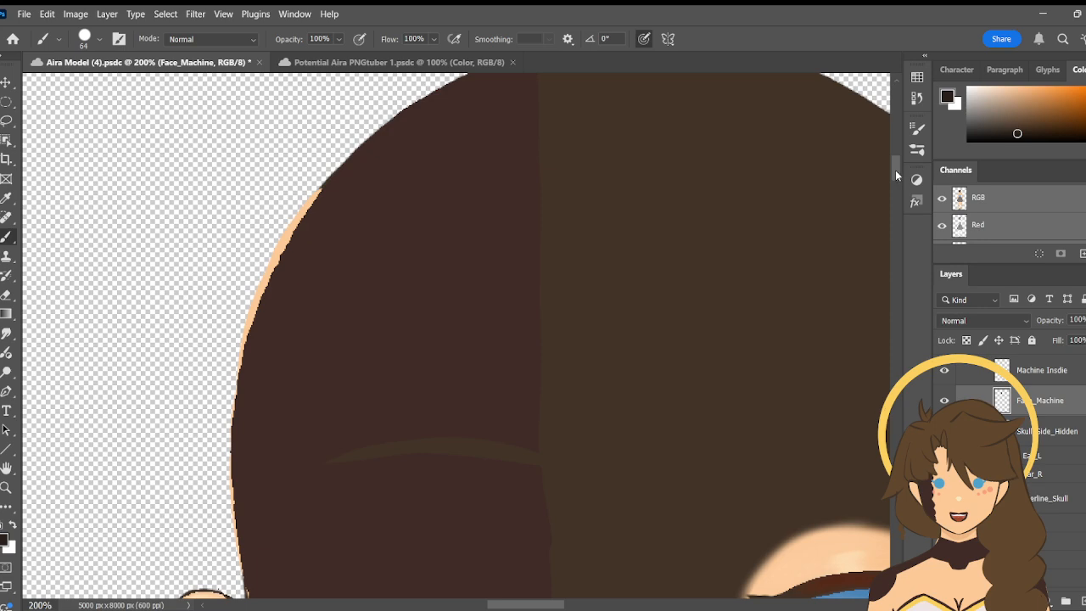
{"action": "mouse_move", "coordinate": [895, 169]}
{"action": "left_mouse_down"}
{"action": "mouse_move", "coordinate": [903, 194]}
{"action": "mouse_move", "coordinate": [897, 166]}
{"action": "mouse_move", "coordinate": [897, 181]}
{"action": "left_mouse_up"}
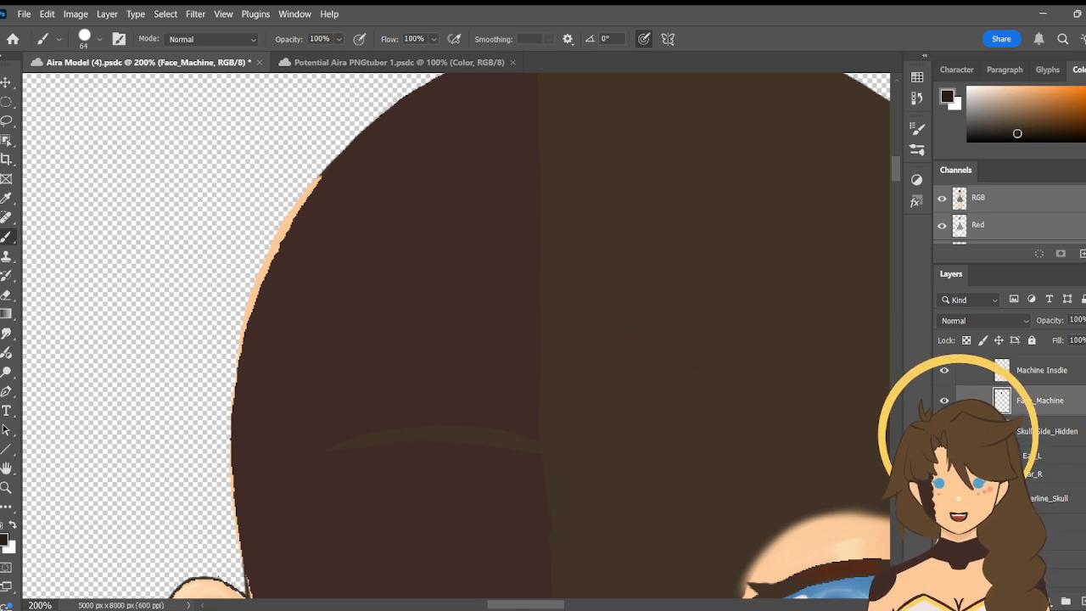
- Make the Skull layer and the Hair group visible again, with the Skin group collapsed
{"action": "scroll", "coordinate": [1010, 458], "scroll_direction": "up", "scroll_amount": 3}
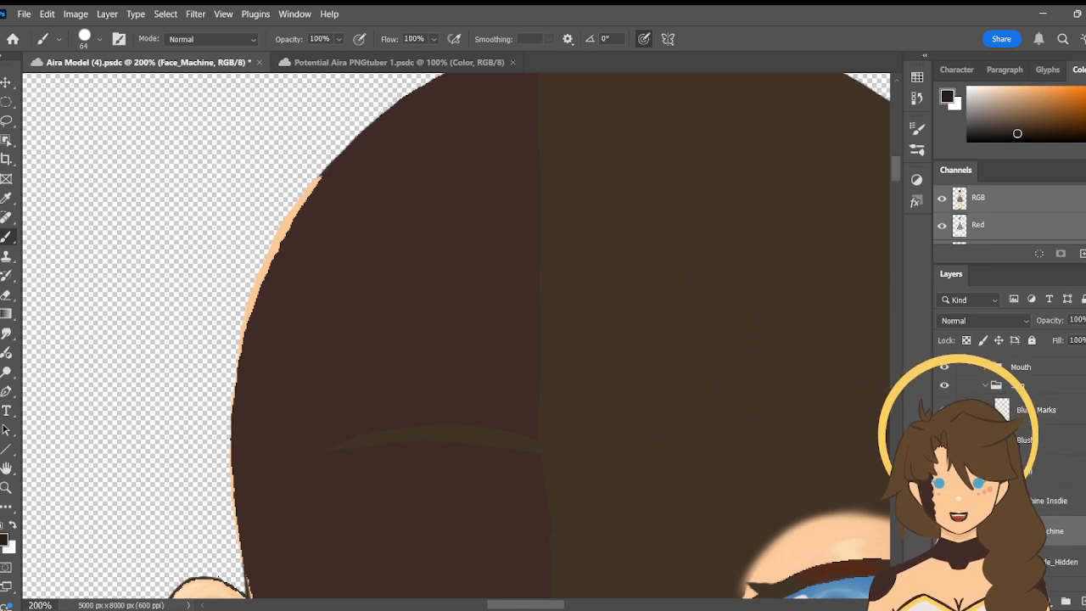
{"action": "left_click", "coordinate": [945, 471]}
{"action": "left_click", "coordinate": [984, 387]}
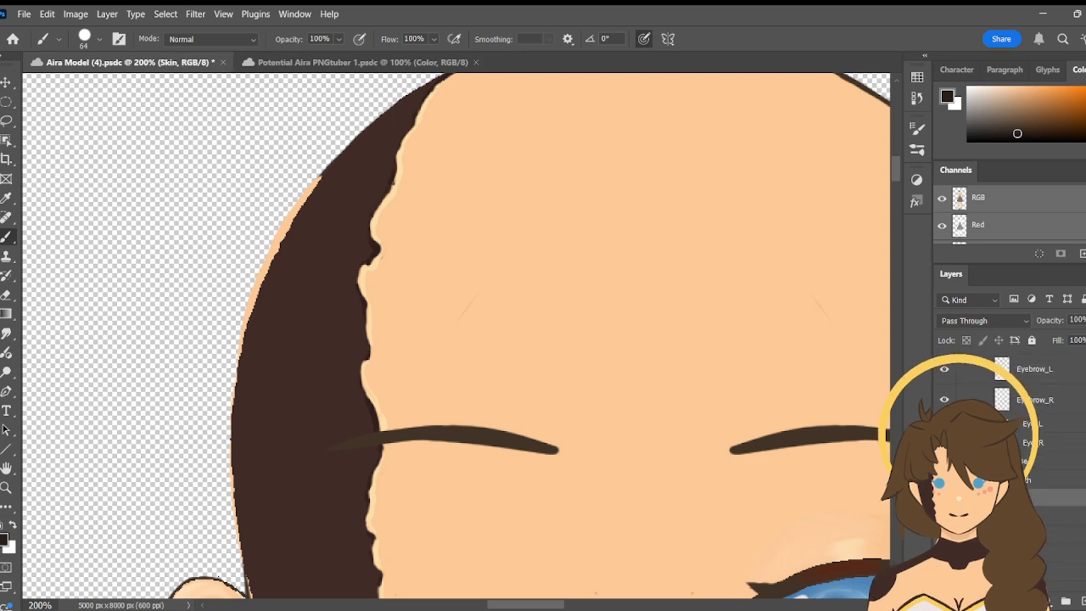
{"action": "scroll", "coordinate": [1010, 441], "scroll_direction": "up", "scroll_amount": 3}
{"action": "scroll", "coordinate": [1007, 419], "scroll_direction": "up", "scroll_amount": 2}
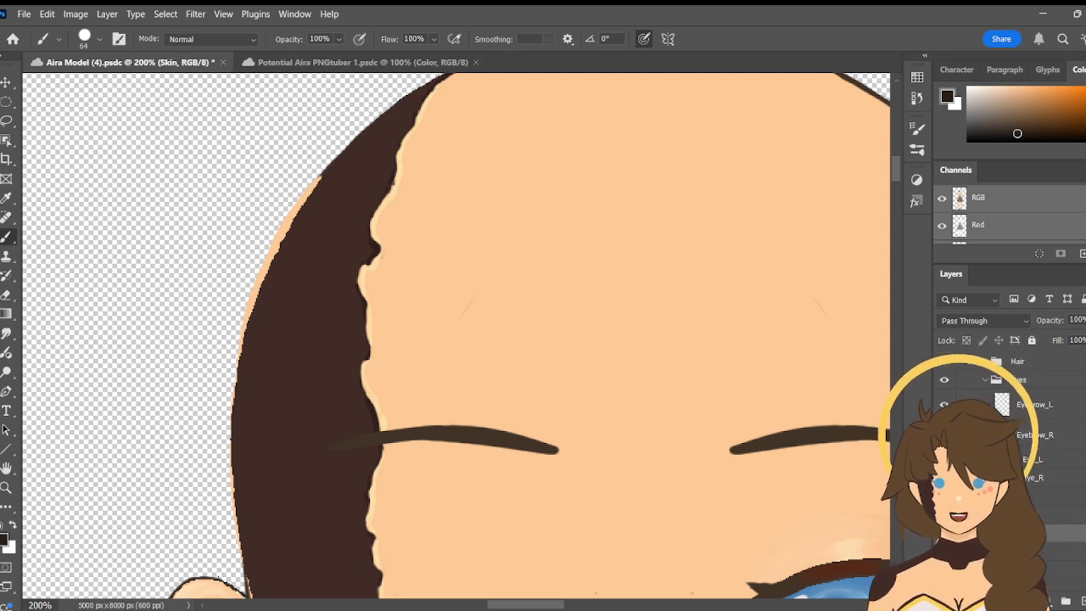
{"action": "left_click", "coordinate": [946, 391]}
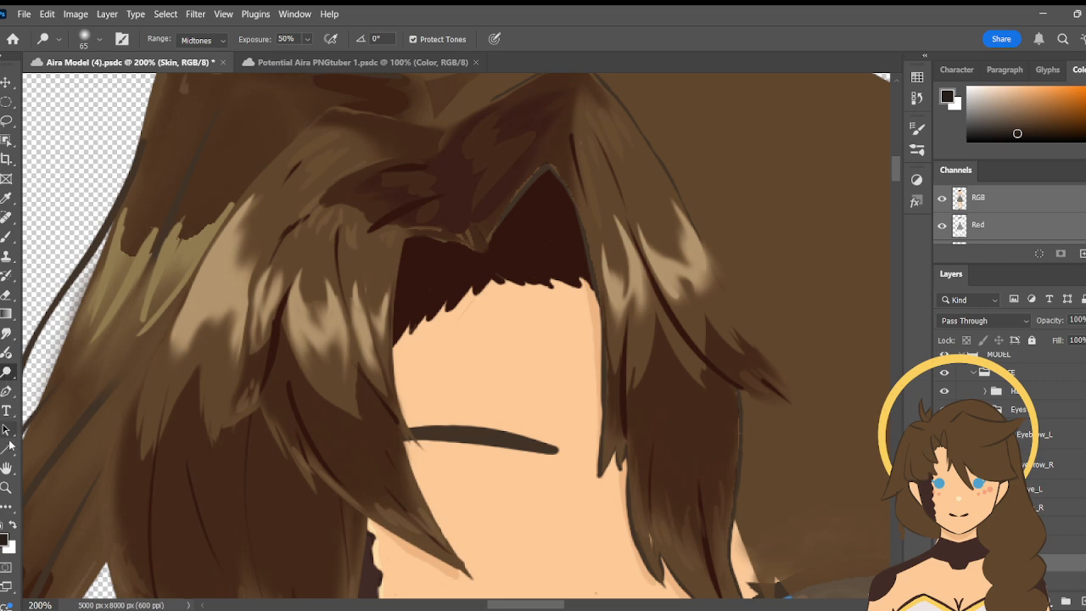
- Zoom out to 100% and examine the face with its hair, from the top of the head to the chin
{"action": "left_click", "coordinate": [5, 490]}
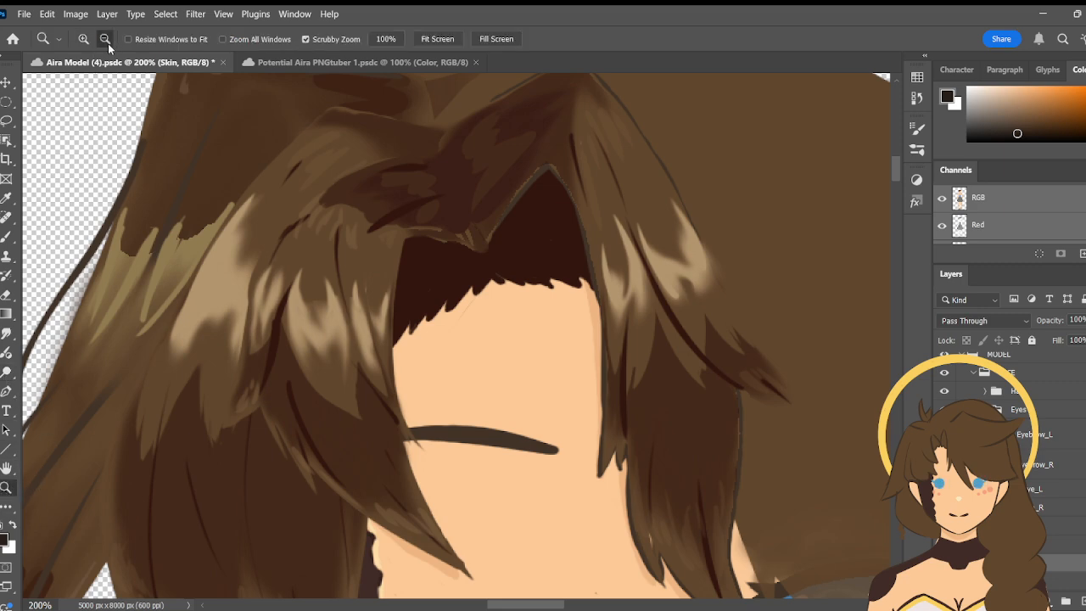
{"action": "left_click", "coordinate": [235, 243], "text": "alt"}
{"action": "key", "text": "h"}
{"action": "left_click_drag", "start_coordinate": [357, 298], "coordinate": [465, 326]}
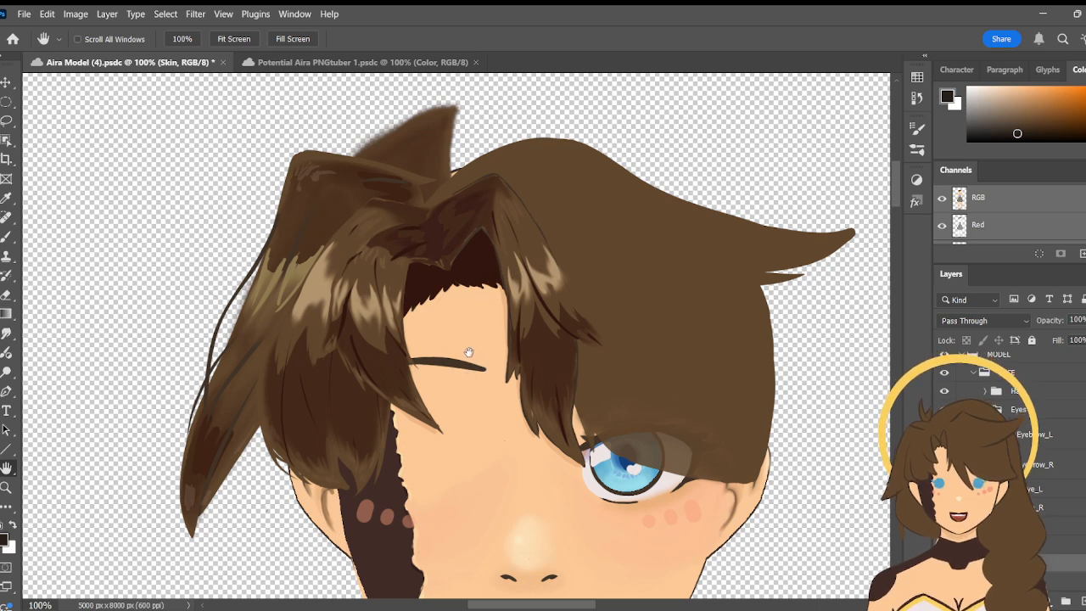
{"action": "left_click_drag", "start_coordinate": [469, 352], "coordinate": [358, 335]}
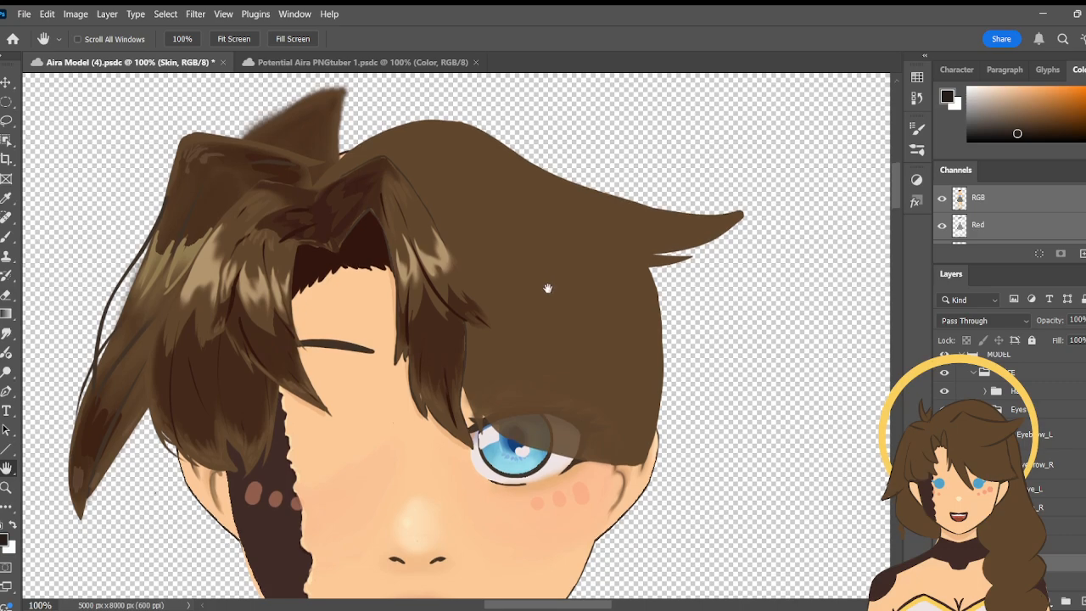
{"action": "left_click_drag", "start_coordinate": [548, 289], "coordinate": [528, 273]}
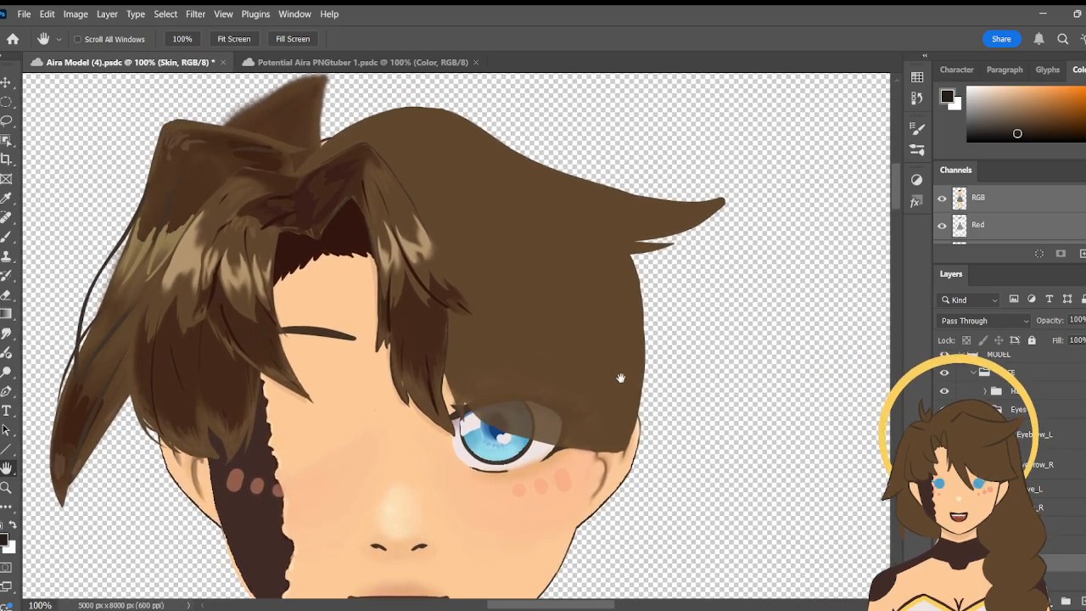
{"action": "left_click_drag", "start_coordinate": [594, 371], "coordinate": [582, 330]}
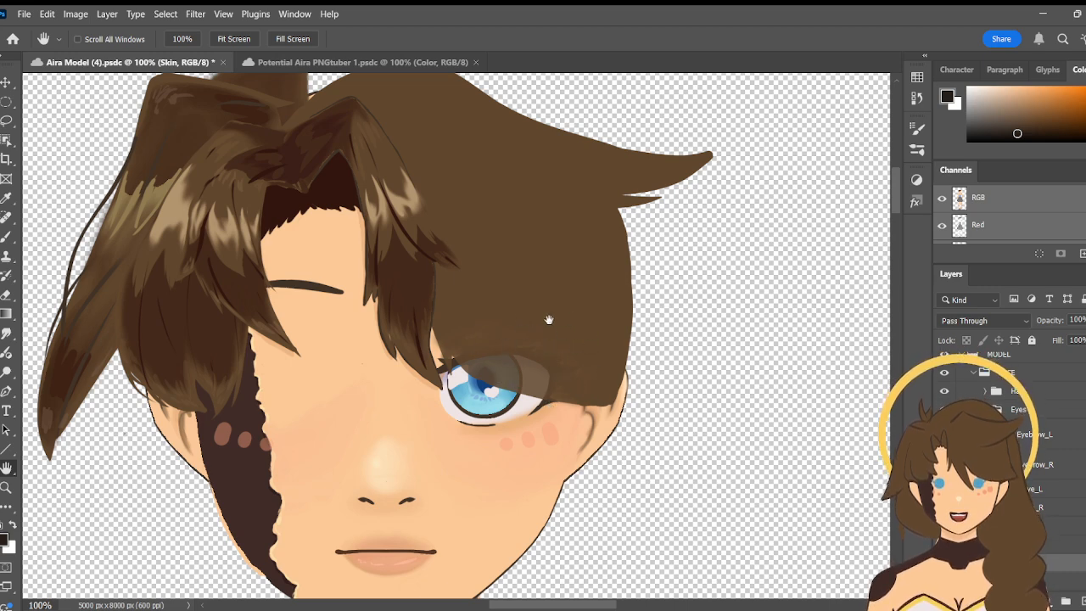
{"action": "left_click_drag", "start_coordinate": [543, 364], "coordinate": [538, 385]}
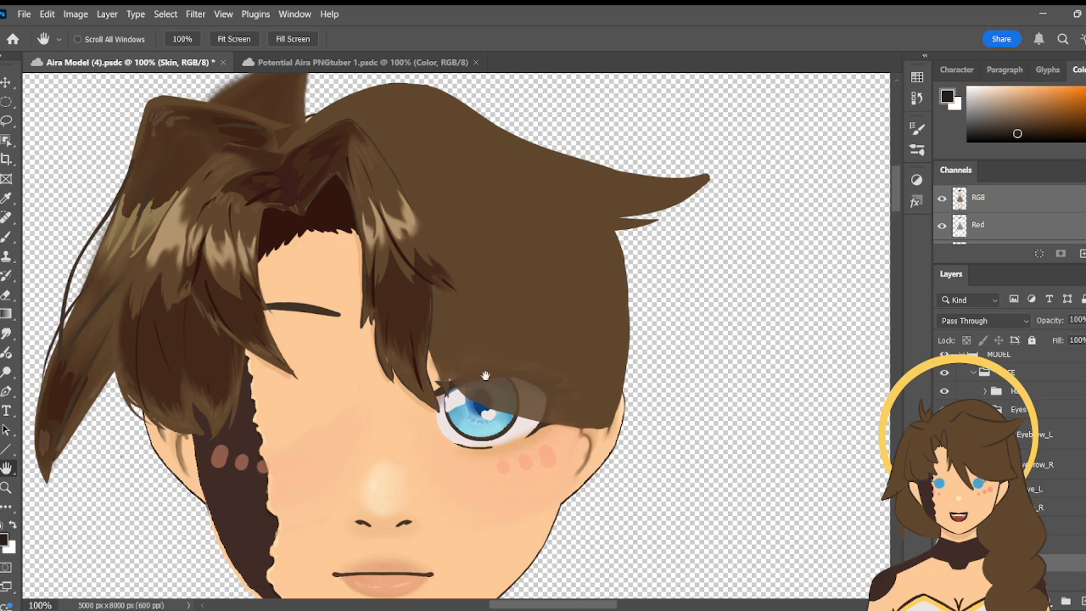
{"action": "left_click_drag", "start_coordinate": [495, 457], "coordinate": [521, 406]}
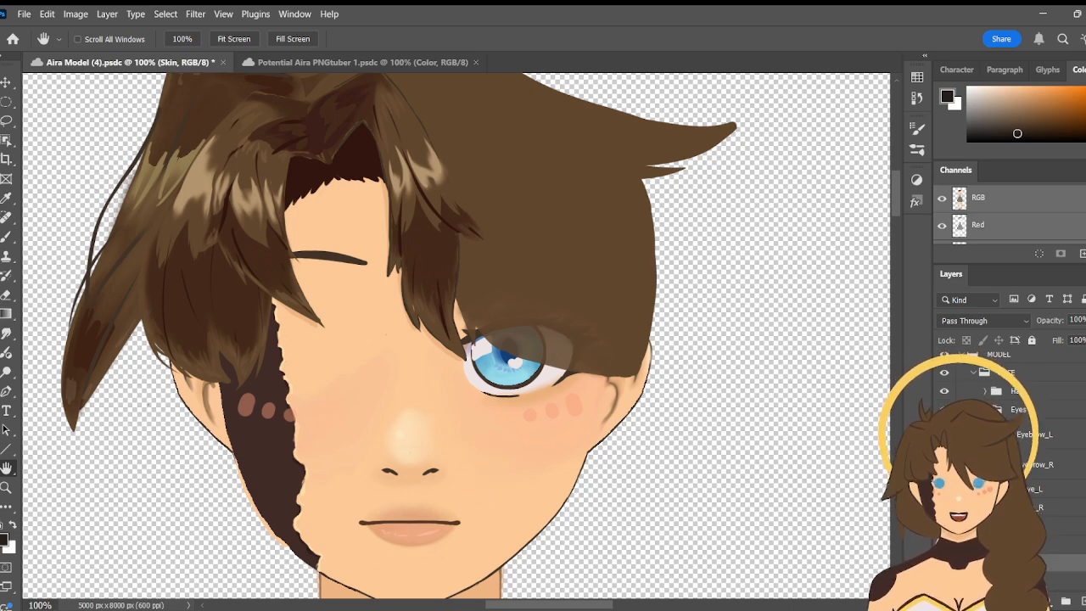
- Show the Eye_R group again and review both eyes together with the hair and the machine side of the face
{"action": "scroll", "coordinate": [1010, 442], "scroll_direction": "down", "scroll_amount": 3}
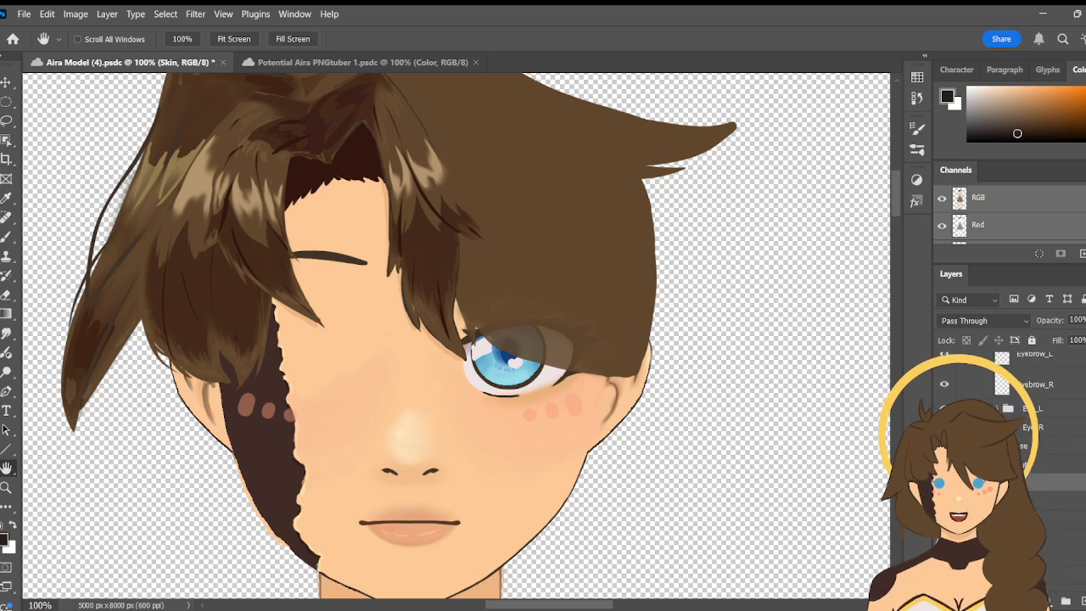
{"action": "left_click", "coordinate": [944, 428]}
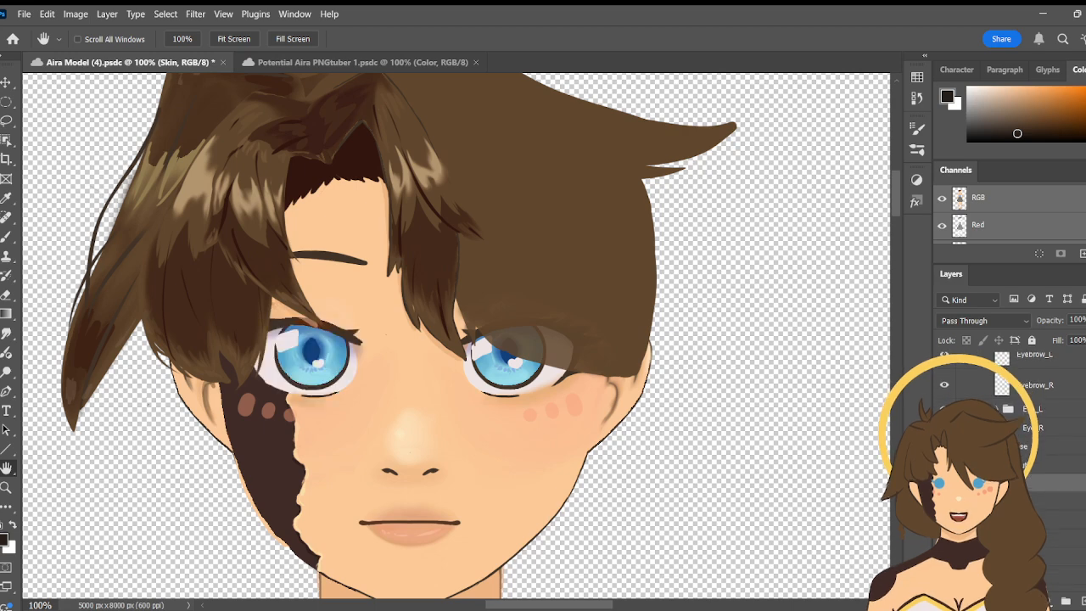
{"action": "scroll", "coordinate": [1010, 425], "scroll_direction": "up", "scroll_amount": 1}
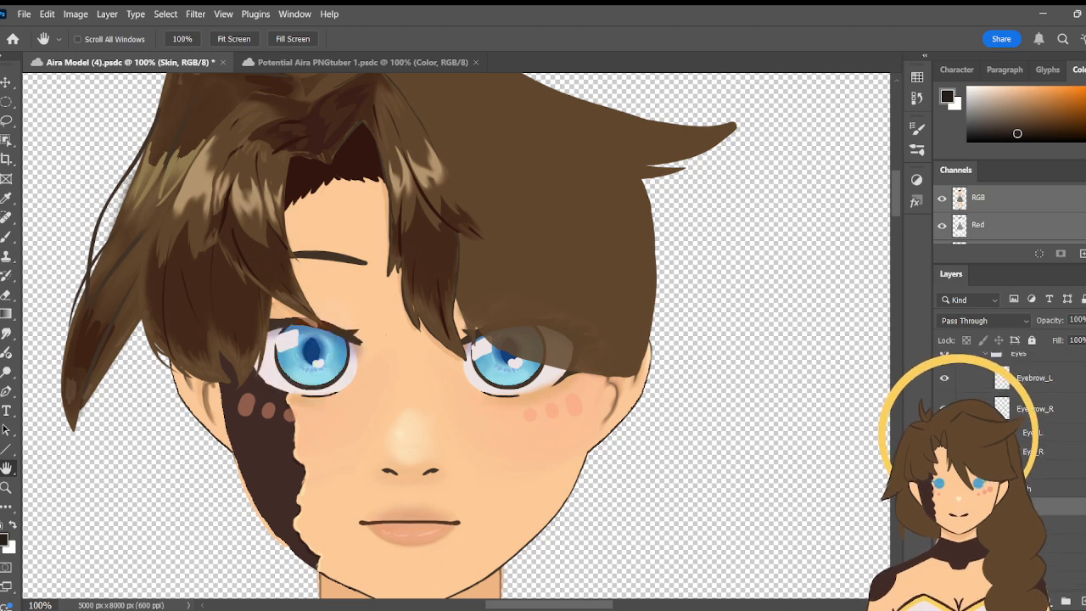
{"action": "scroll", "coordinate": [1010, 424], "scroll_direction": "up", "scroll_amount": 1}
{"action": "scroll", "coordinate": [1010, 424], "scroll_direction": "up", "scroll_amount": 1}
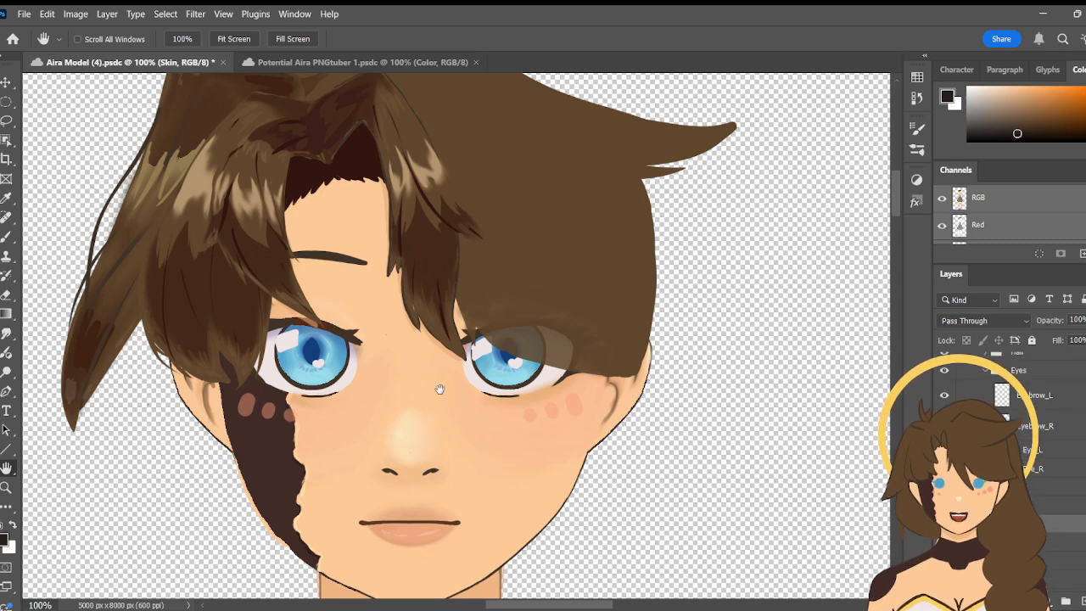
{"action": "left_click_drag", "start_coordinate": [439, 390], "coordinate": [504, 475]}
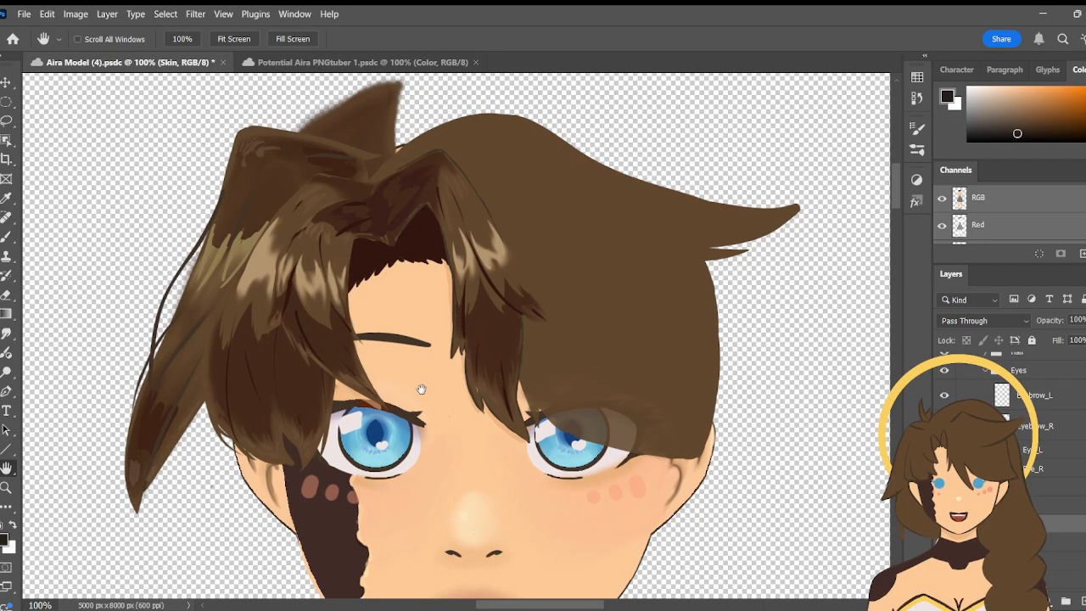
{"action": "left_click_drag", "start_coordinate": [441, 445], "coordinate": [410, 346]}
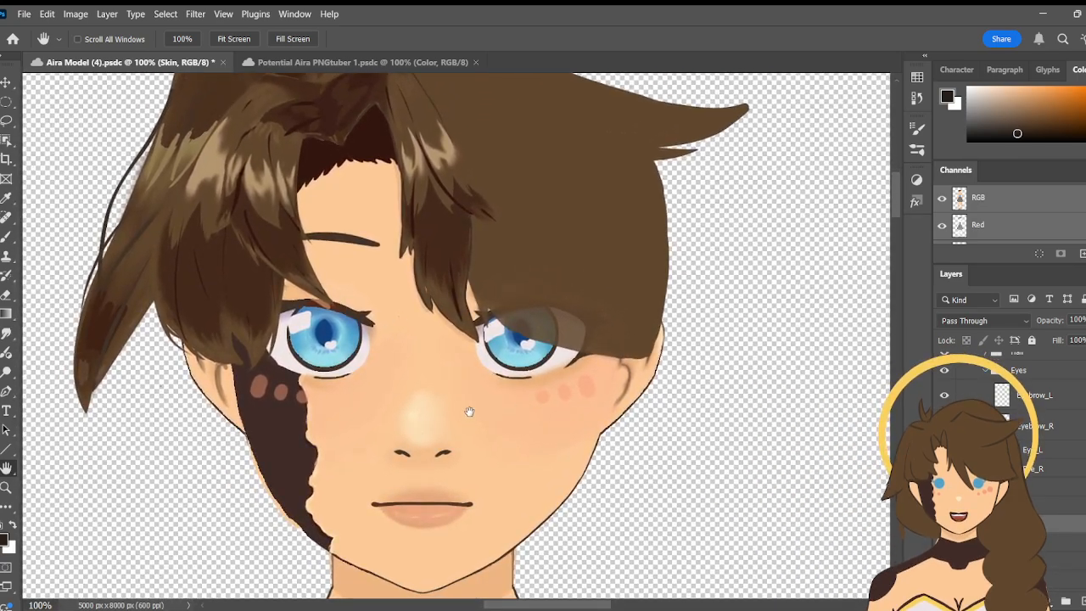
{"action": "left_click_drag", "start_coordinate": [469, 411], "coordinate": [443, 323]}
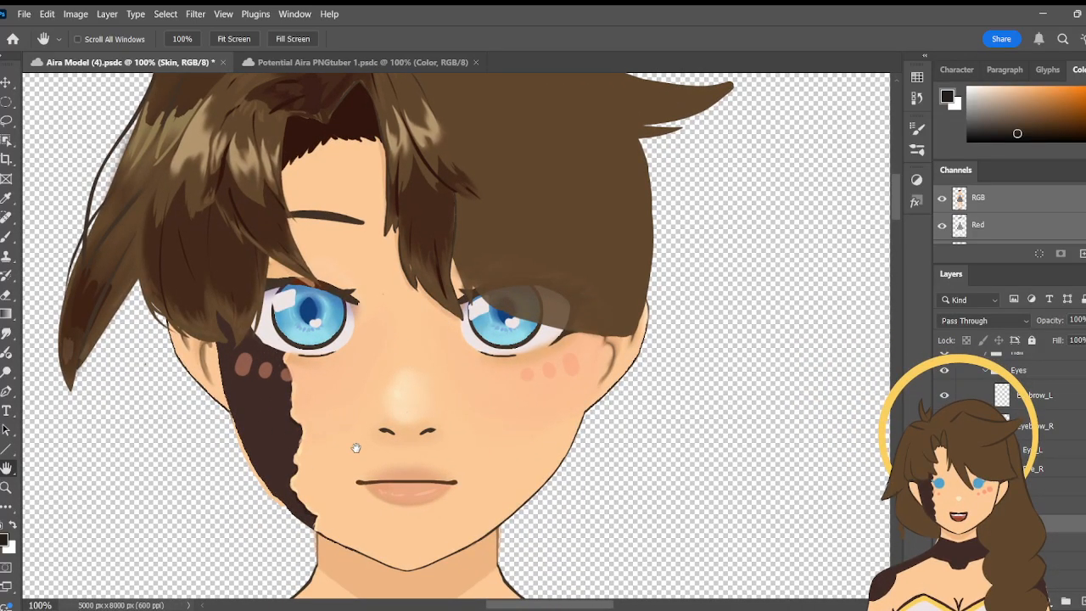
{"action": "left_click_drag", "start_coordinate": [357, 447], "coordinate": [397, 427]}
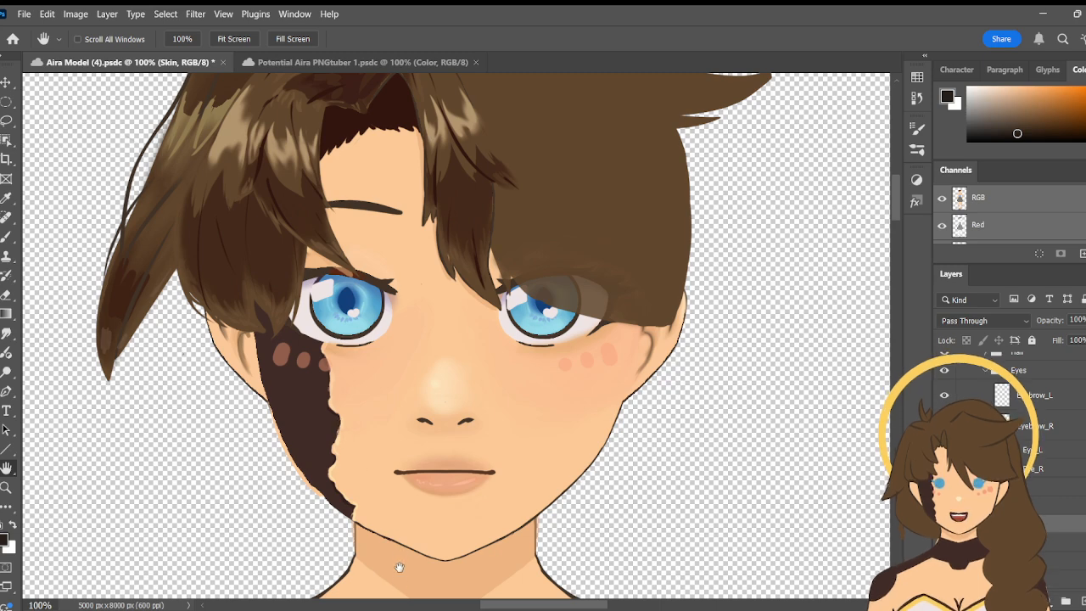
{"action": "left_click_drag", "start_coordinate": [452, 357], "coordinate": [469, 375]}
{"action": "left_click_drag", "start_coordinate": [337, 384], "coordinate": [325, 346]}
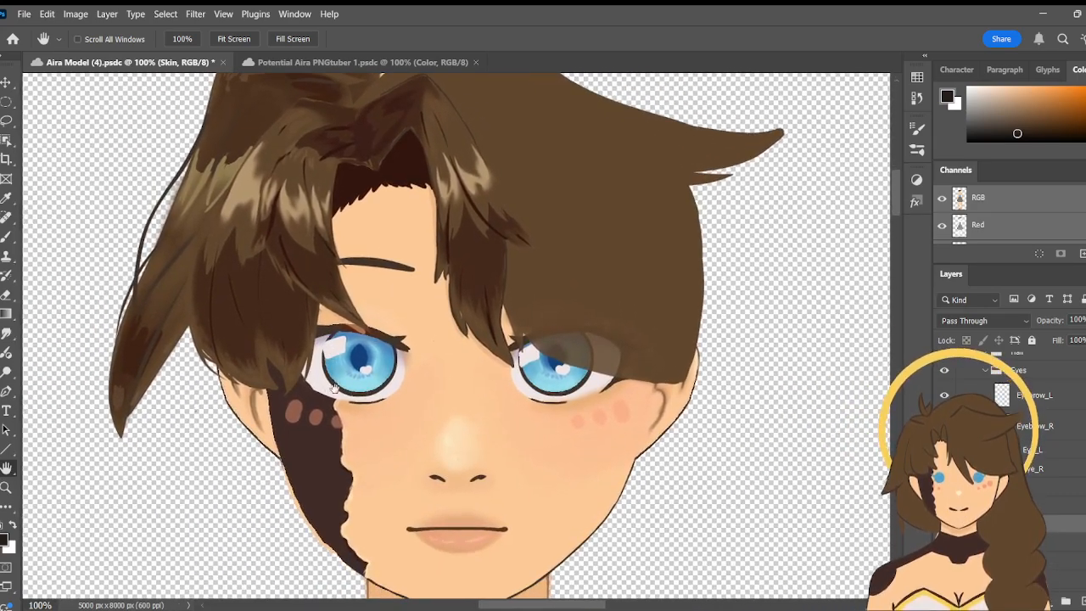
{"action": "left_click_drag", "start_coordinate": [400, 446], "coordinate": [318, 461]}
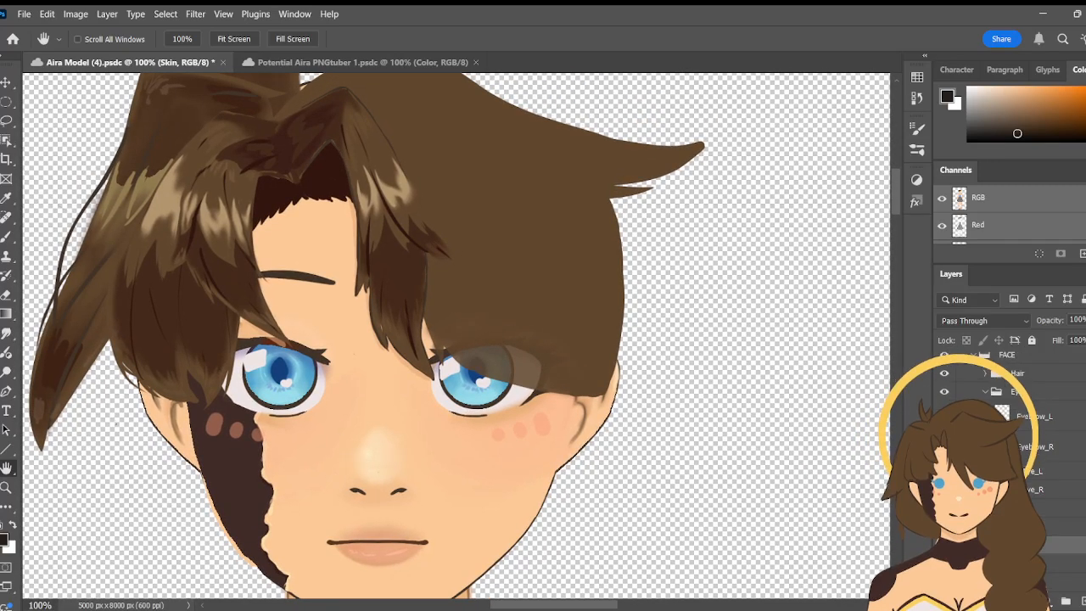
- Hide the rendered centre bang group to check the bang line art underneath, and show it again
{"action": "scroll", "coordinate": [1046, 419], "scroll_direction": "up", "scroll_amount": 3}
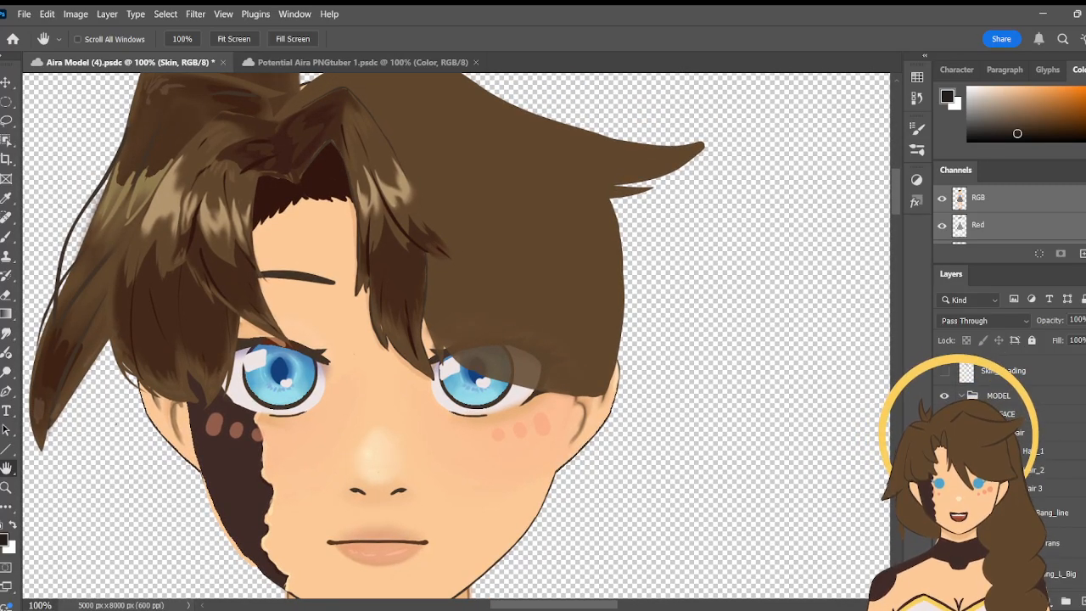
{"action": "scroll", "coordinate": [1046, 419], "scroll_direction": "down", "scroll_amount": 2}
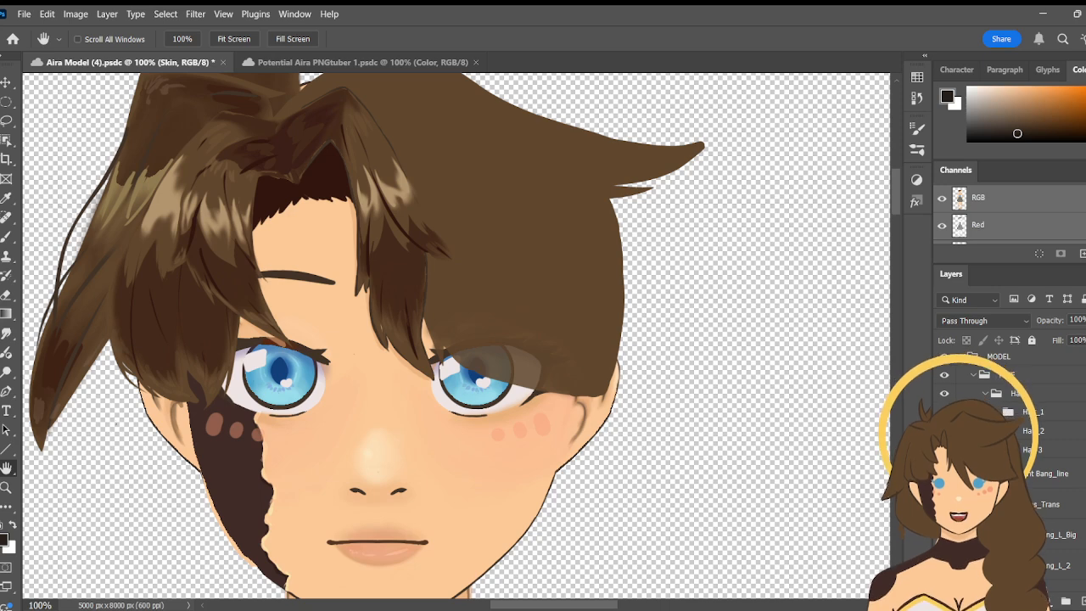
{"action": "left_click", "coordinate": [944, 431]}
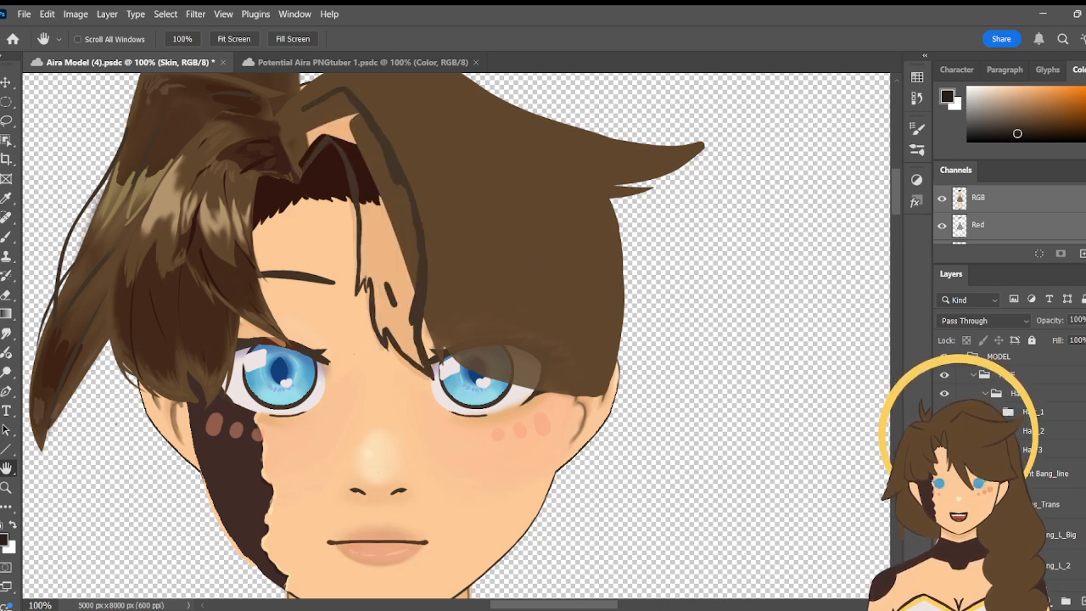
{"action": "left_click", "coordinate": [944, 431]}
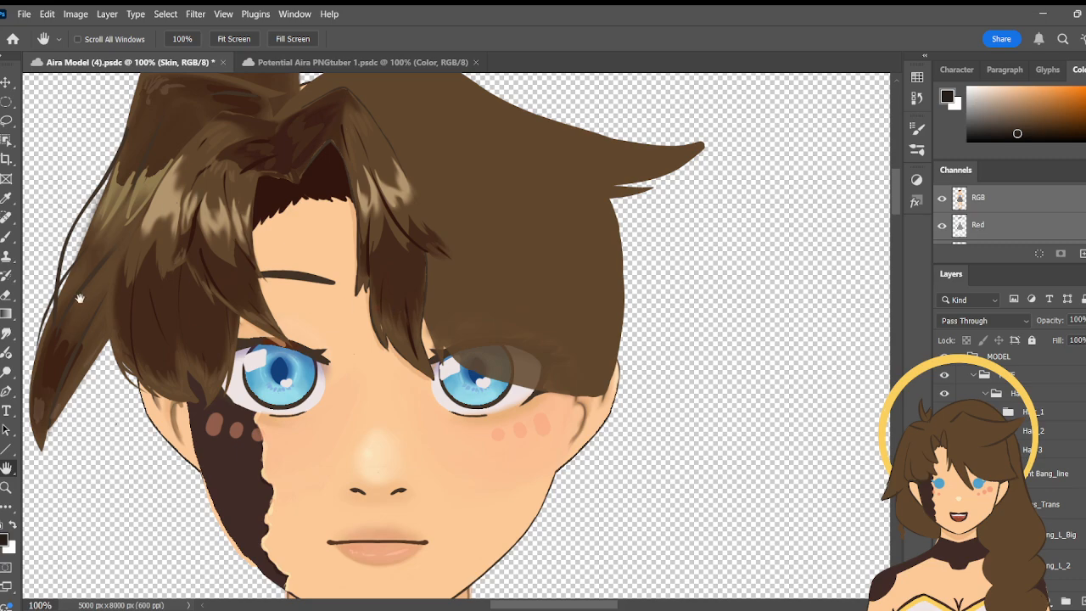
{"action": "scroll", "coordinate": [355, 410], "scroll_direction": "down", "scroll_amount": 15}
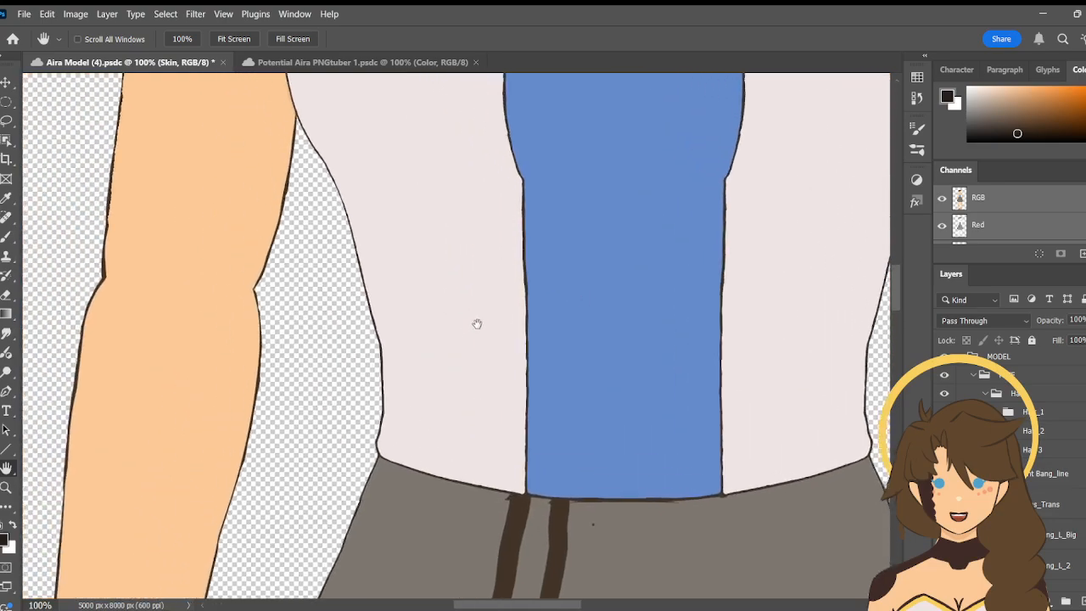
{"action": "left_click_drag", "start_coordinate": [407, 169], "coordinate": [383, 303]}
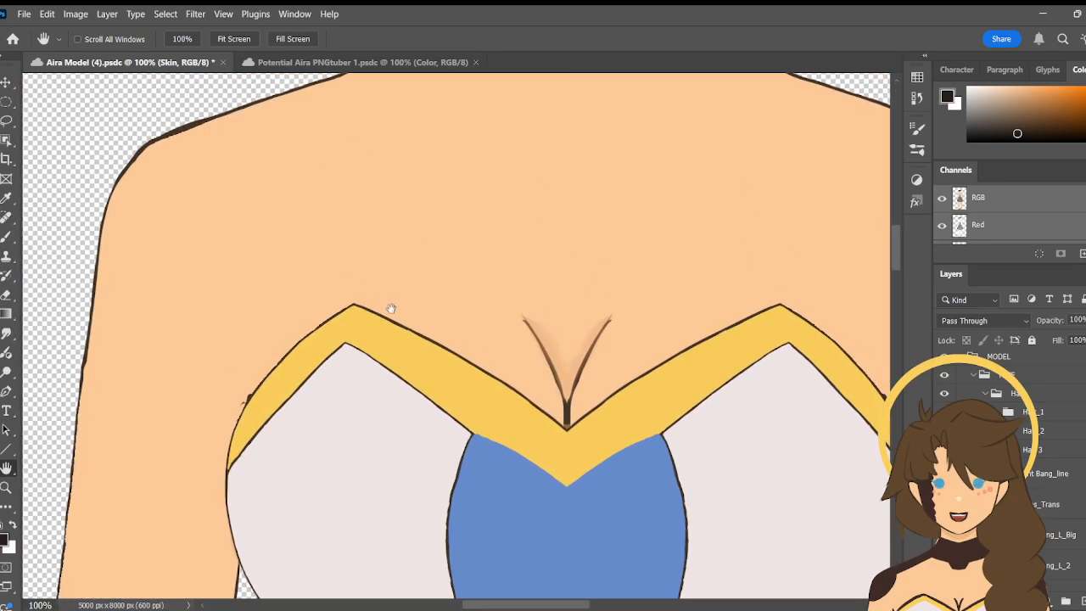
{"action": "scroll", "coordinate": [503, 218], "scroll_direction": "up", "scroll_amount": 10}
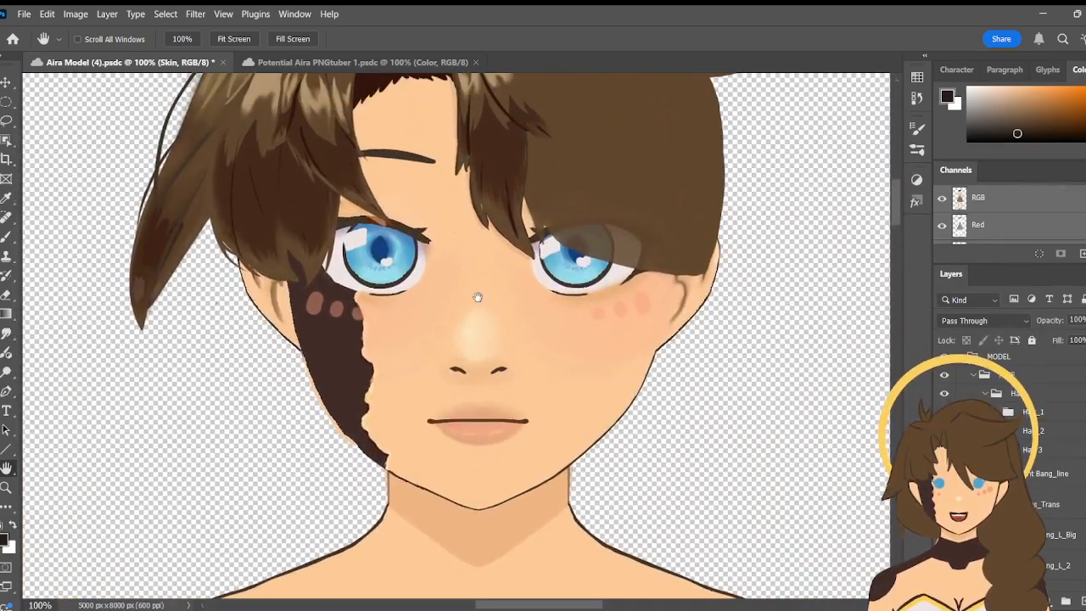
{"action": "left_click_drag", "start_coordinate": [478, 297], "coordinate": [413, 337]}
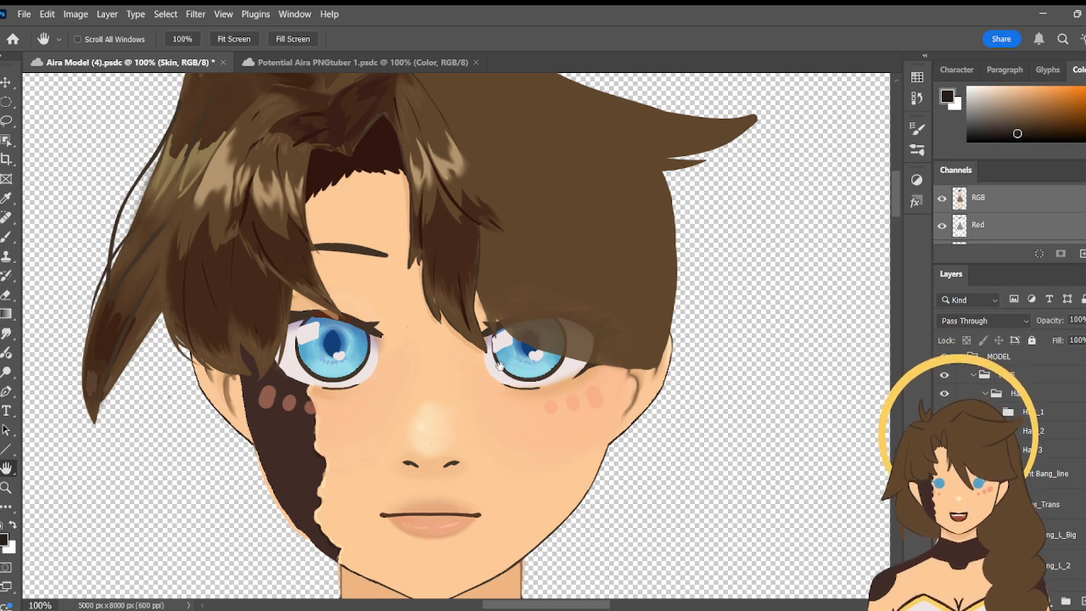
{"action": "left_click_drag", "start_coordinate": [552, 278], "coordinate": [501, 373]}
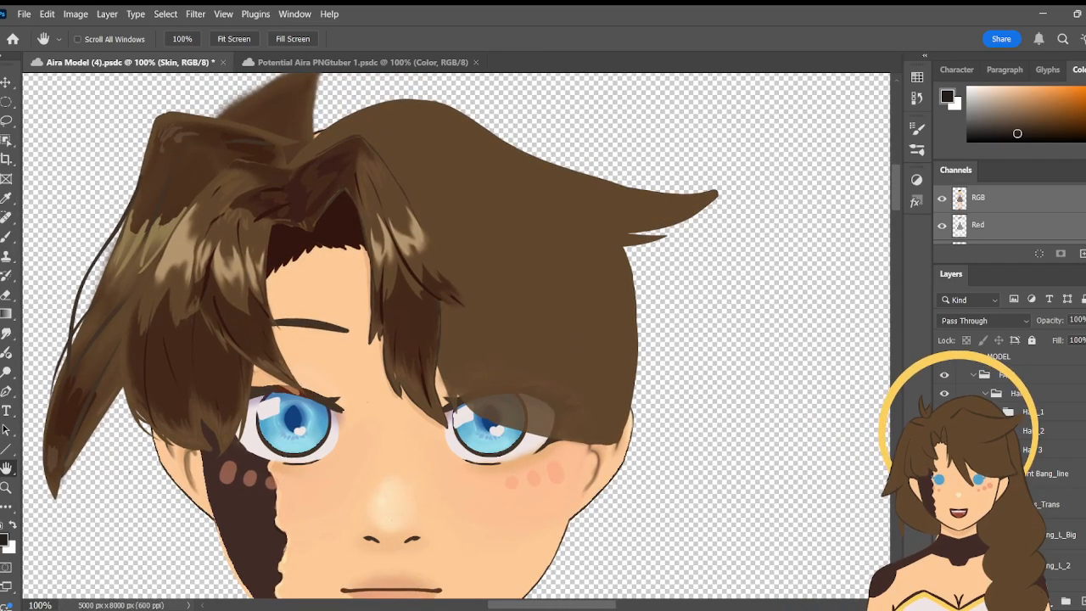
- Hide the rendered centre bang group along with the Front Bang_line and Hair Shadow 1 layers
{"action": "left_click", "coordinate": [944, 430]}
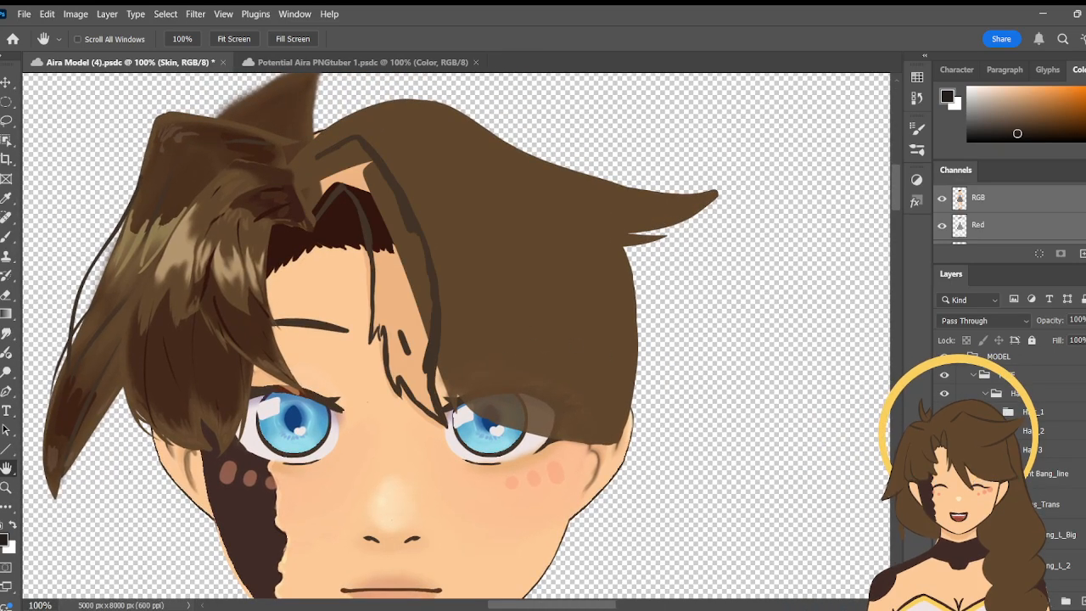
{"action": "left_click", "coordinate": [1019, 393]}
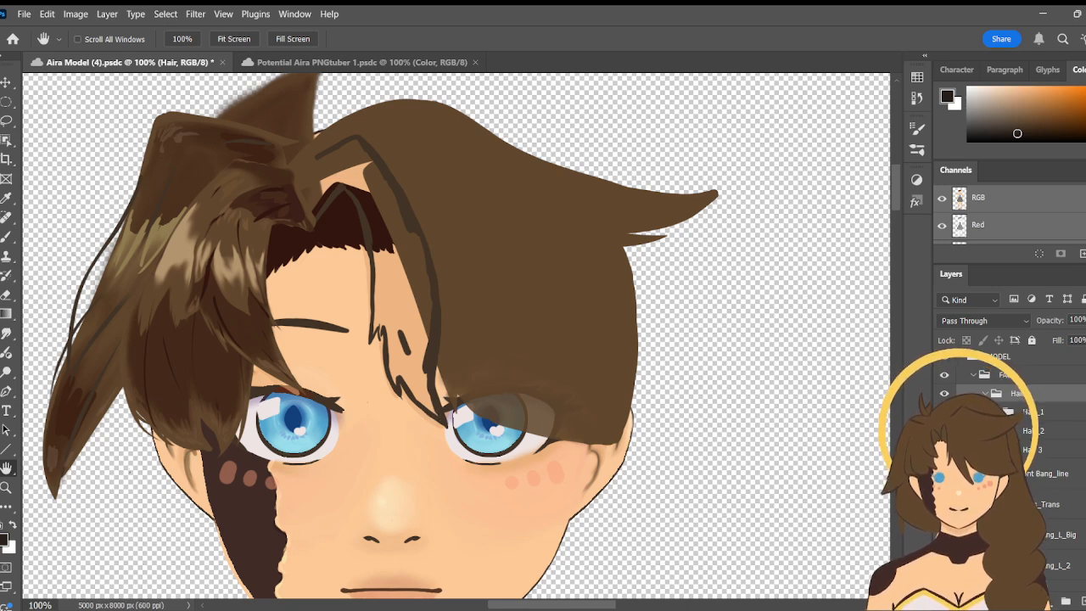
{"action": "key", "text": "v"}
{"action": "left_click", "coordinate": [285, 219]}
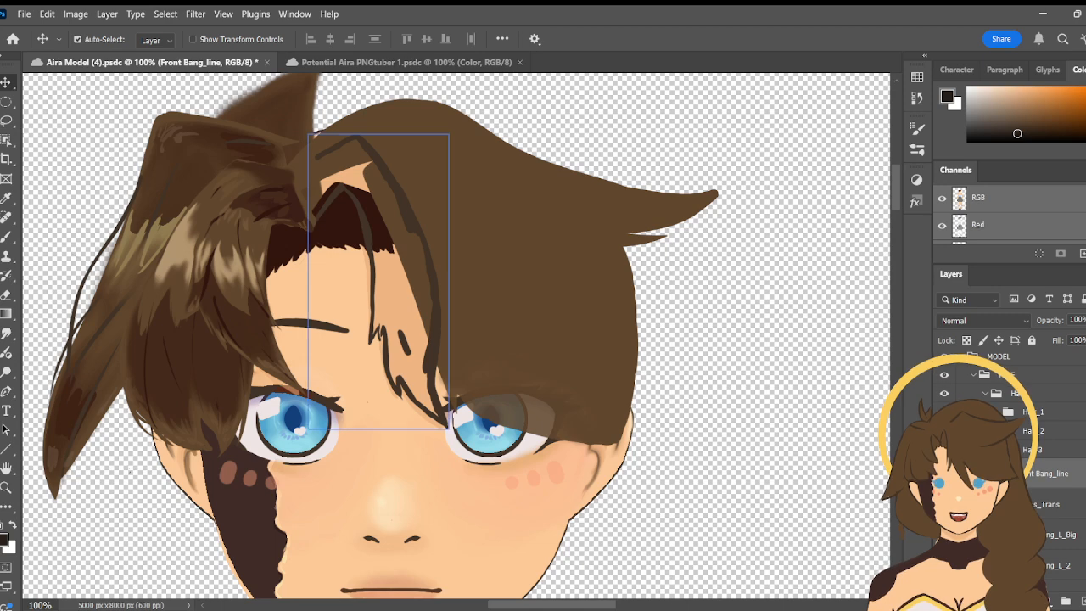
{"action": "left_click", "coordinate": [944, 474]}
{"action": "left_click", "coordinate": [408, 367]}
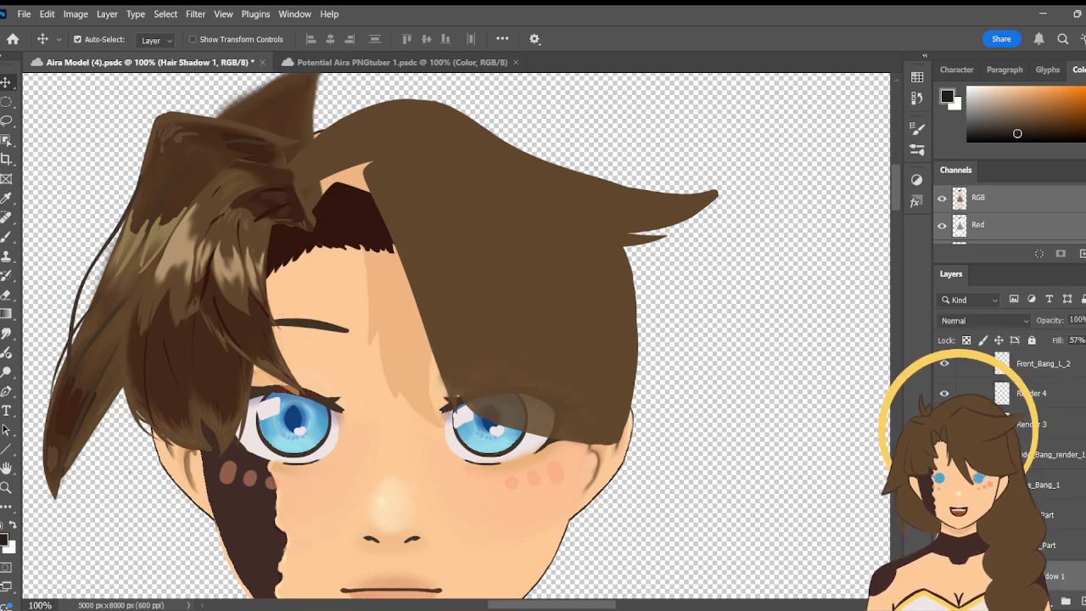
{"action": "left_click", "coordinate": [944, 577]}
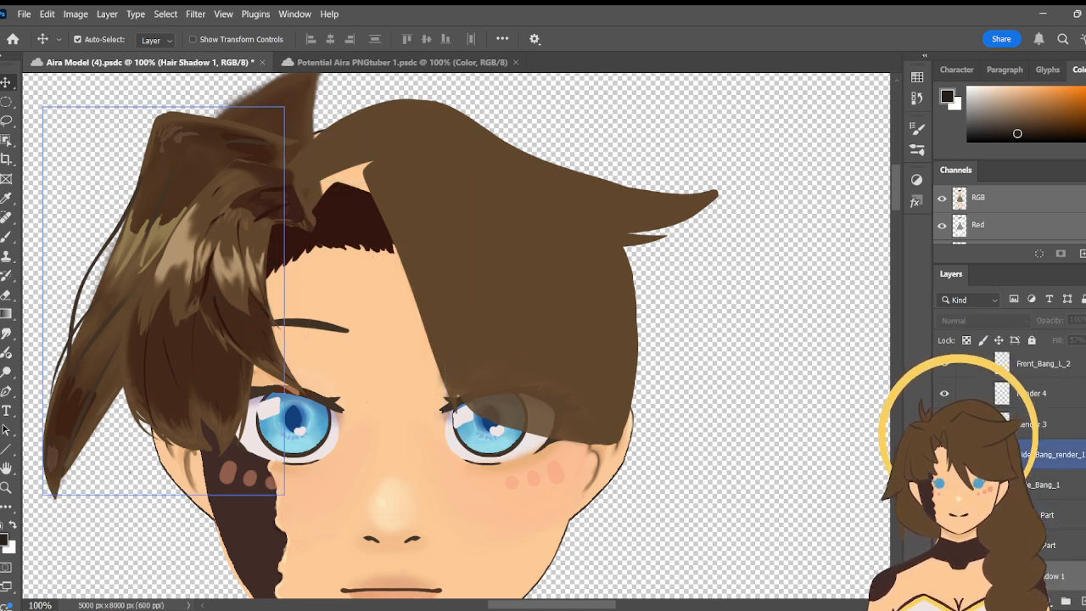
- Move the Front Bang_line layer directly below Front_Bang_L_Big in the Hair group
{"action": "scroll", "coordinate": [976, 455], "scroll_direction": "up", "scroll_amount": 3}
{"action": "scroll", "coordinate": [976, 455], "scroll_direction": "up", "scroll_amount": 2}
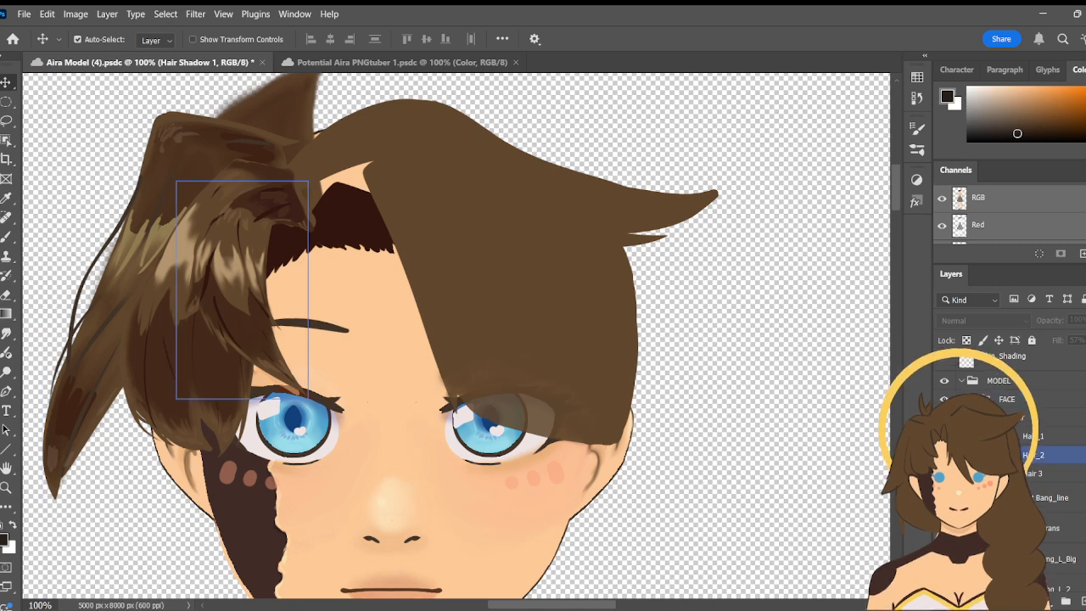
{"action": "left_click", "coordinate": [1036, 455]}
{"action": "left_click", "coordinate": [1035, 474]}
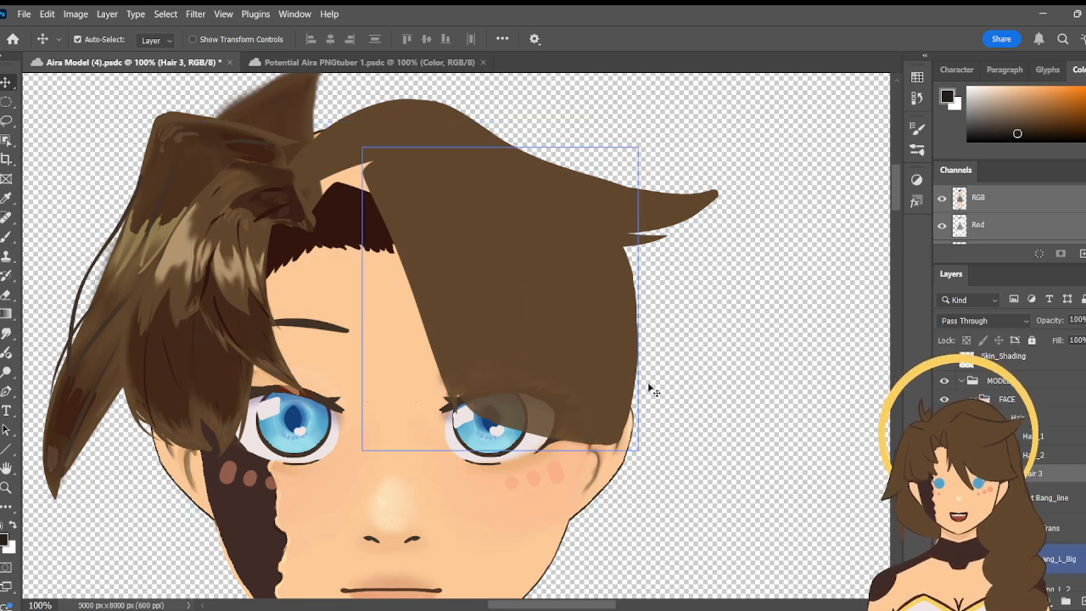
{"action": "left_click", "coordinate": [1035, 560]}
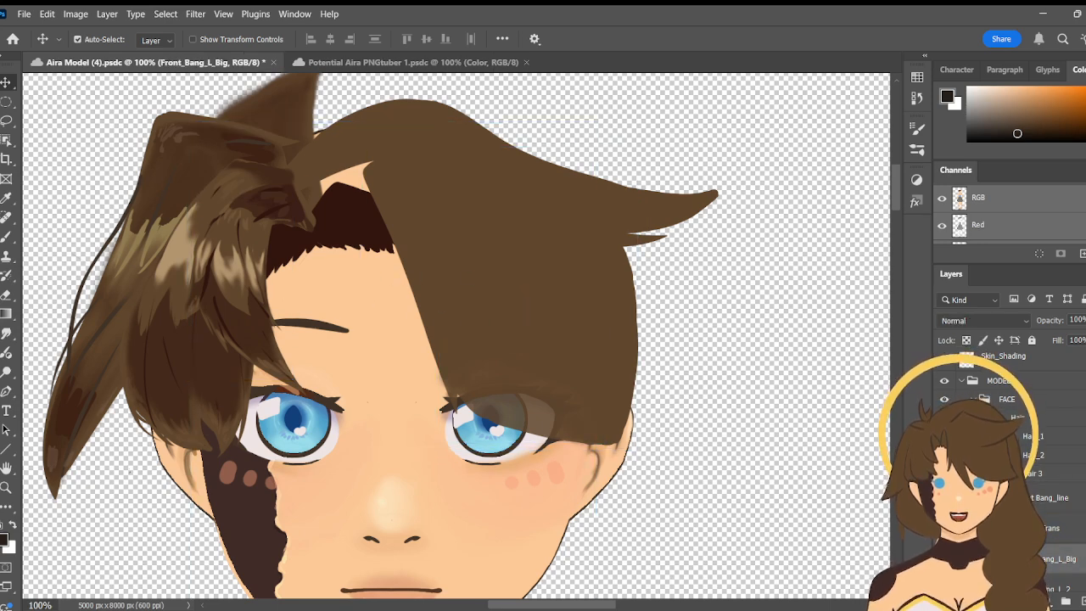
{"action": "scroll", "coordinate": [1036, 509], "scroll_direction": "down", "scroll_amount": 2}
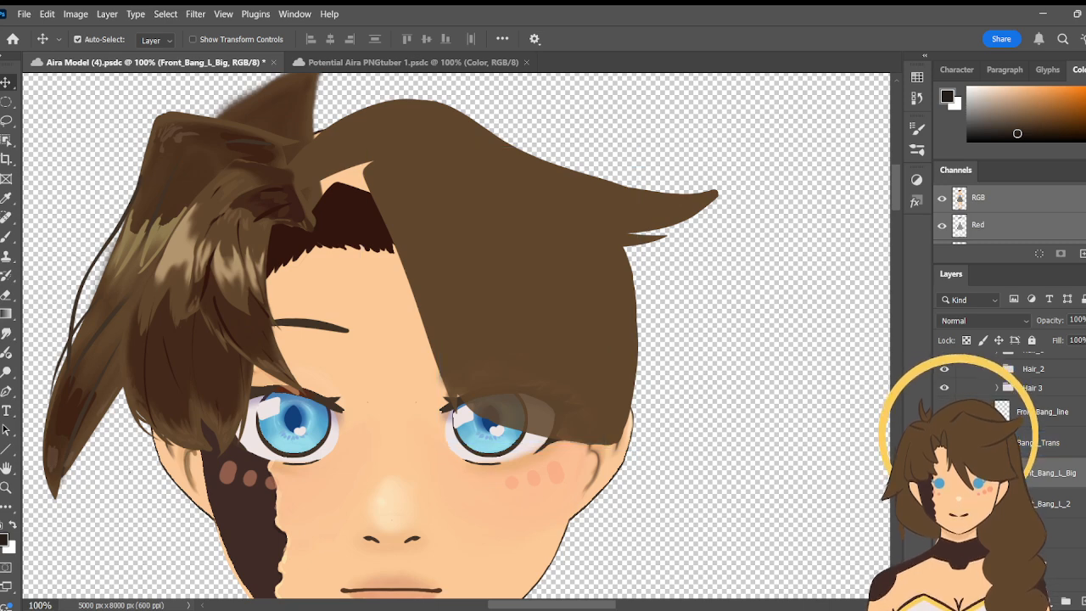
{"action": "left_click_drag", "start_coordinate": [1045, 411], "coordinate": [1045, 489]}
- Create a layer group named Front Bang L above the Bangs_Trans layer
{"action": "left_click", "coordinate": [1025, 411]}
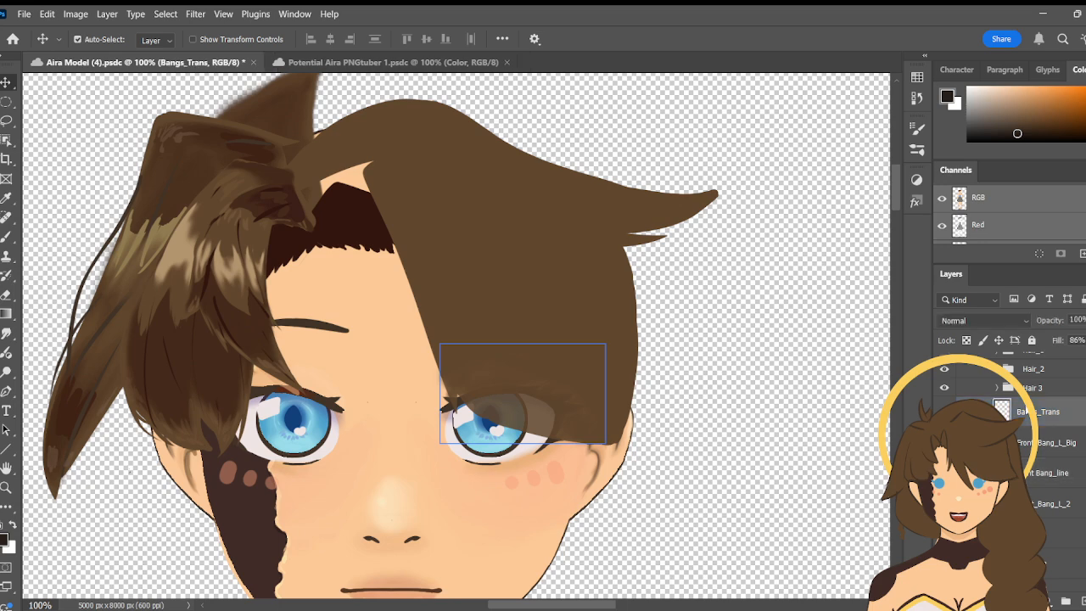
{"action": "left_click", "coordinate": [914, 203]}
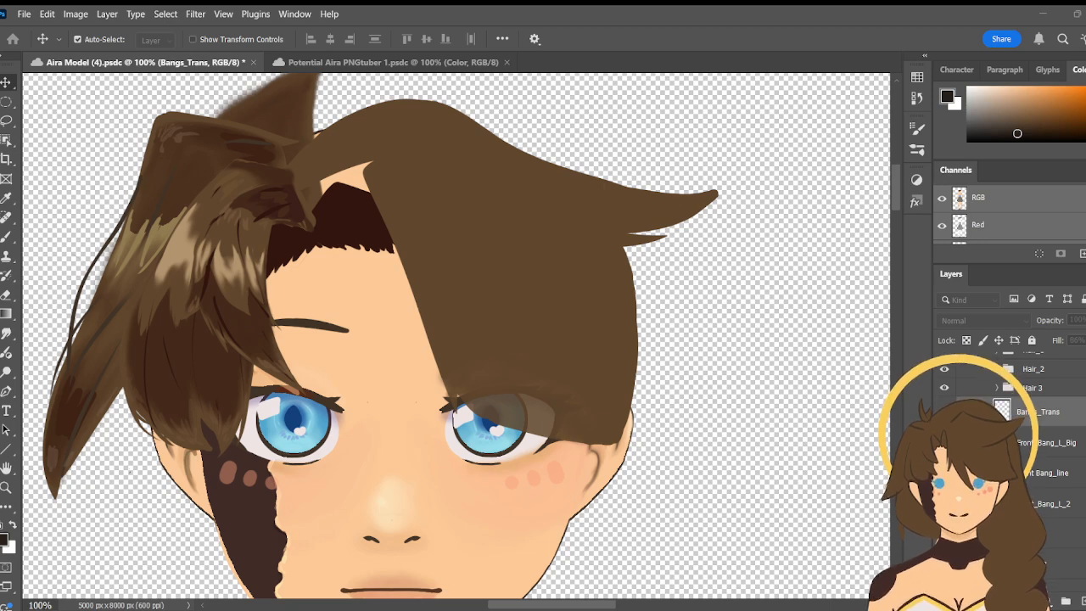
{"action": "key", "text": "Return"}
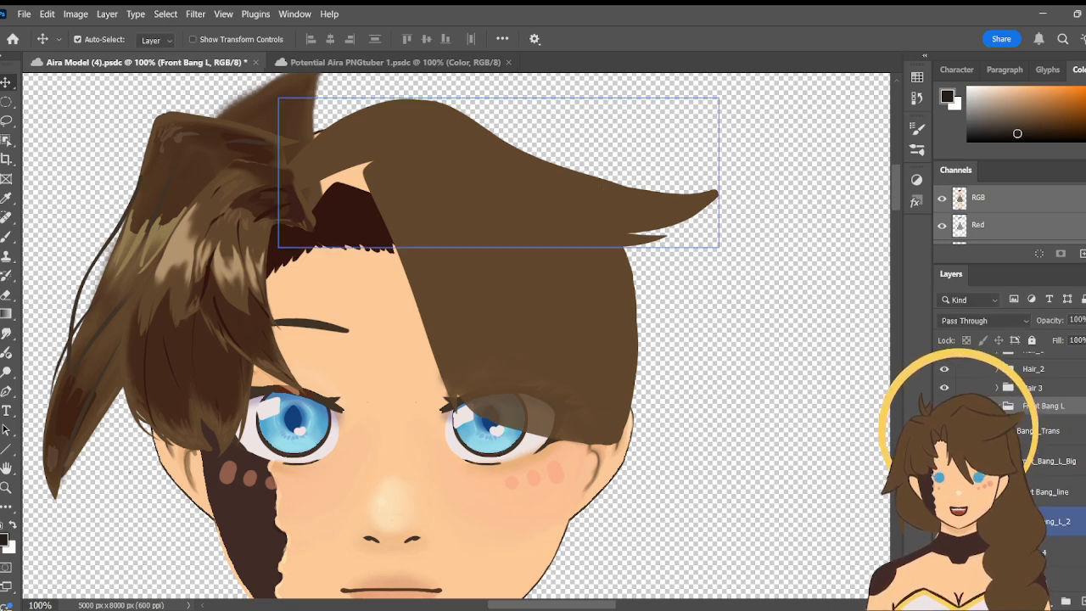
- Place Front_Bang_L_Big and Bangs_Trans inside the Front Bang L group, with Bangs_Trans on top
{"action": "left_click", "coordinate": [1039, 431]}
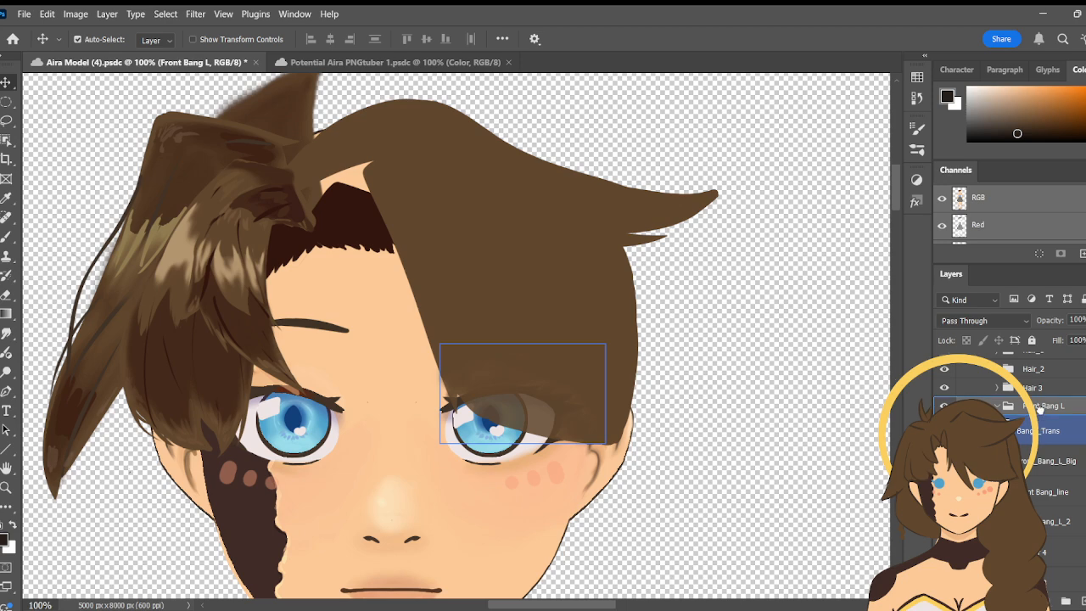
{"action": "left_click_drag", "start_coordinate": [1052, 463], "coordinate": [1049, 411]}
{"action": "left_click", "coordinate": [1049, 410]}
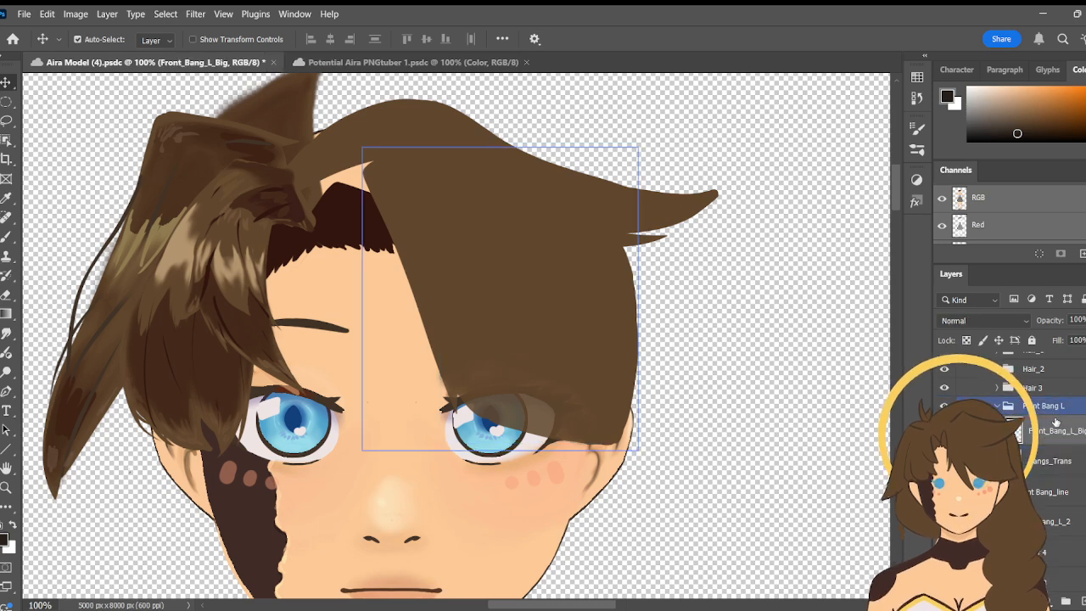
{"action": "left_click_drag", "start_coordinate": [1062, 461], "coordinate": [1057, 423]}
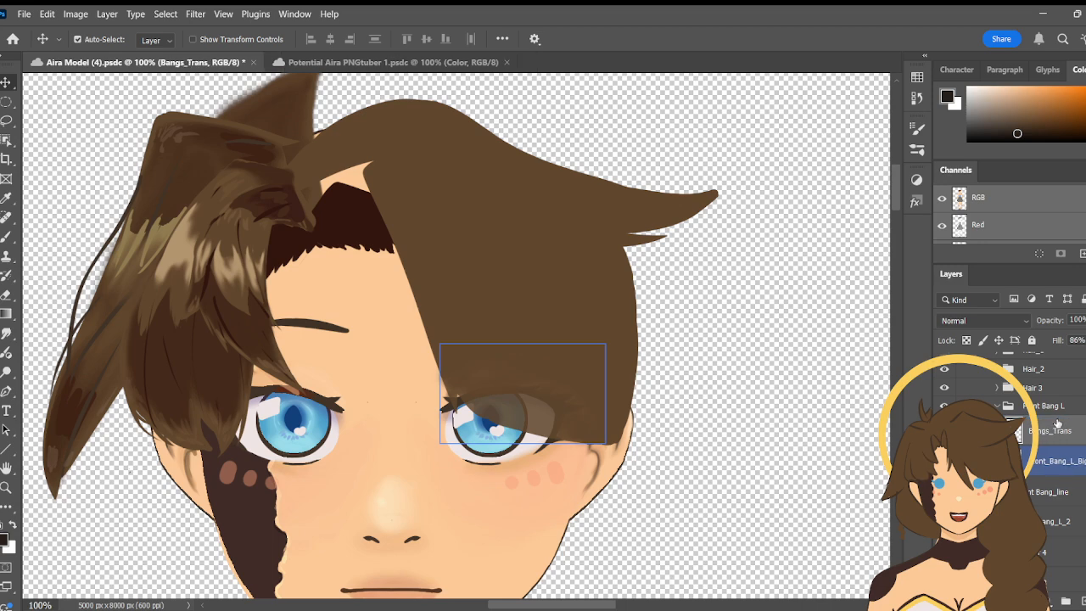
{"action": "left_click", "coordinate": [1065, 471]}
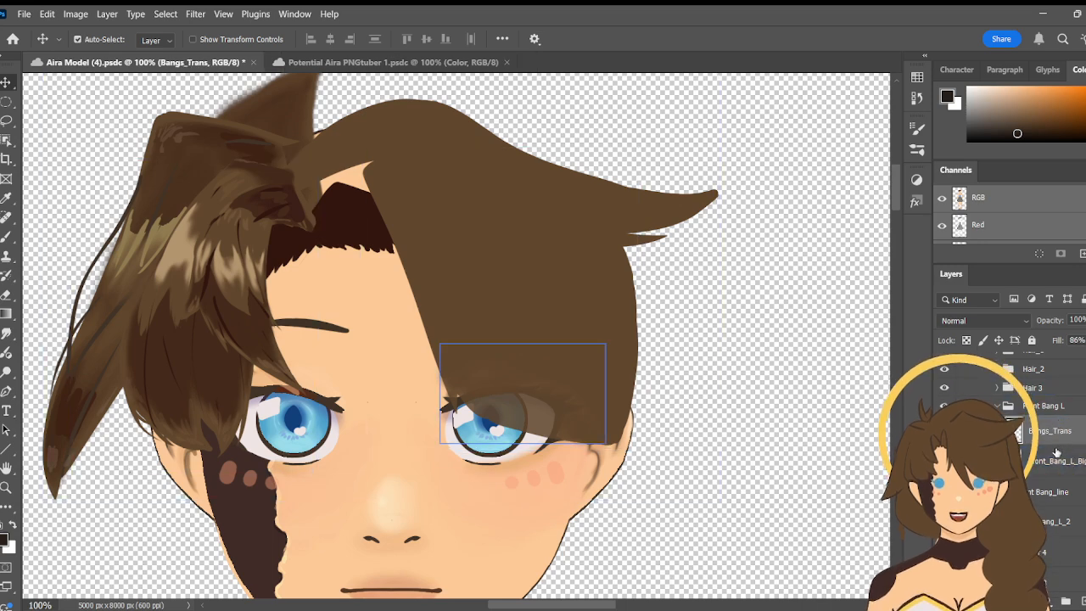
{"action": "left_click", "coordinate": [1053, 464]}
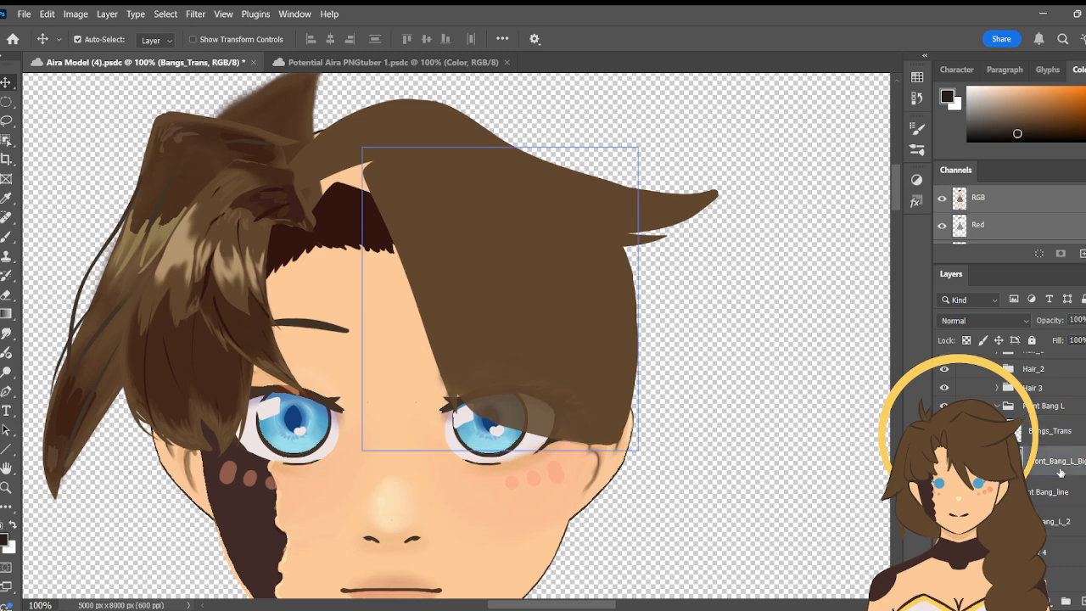
{"action": "left_click", "coordinate": [1063, 442]}
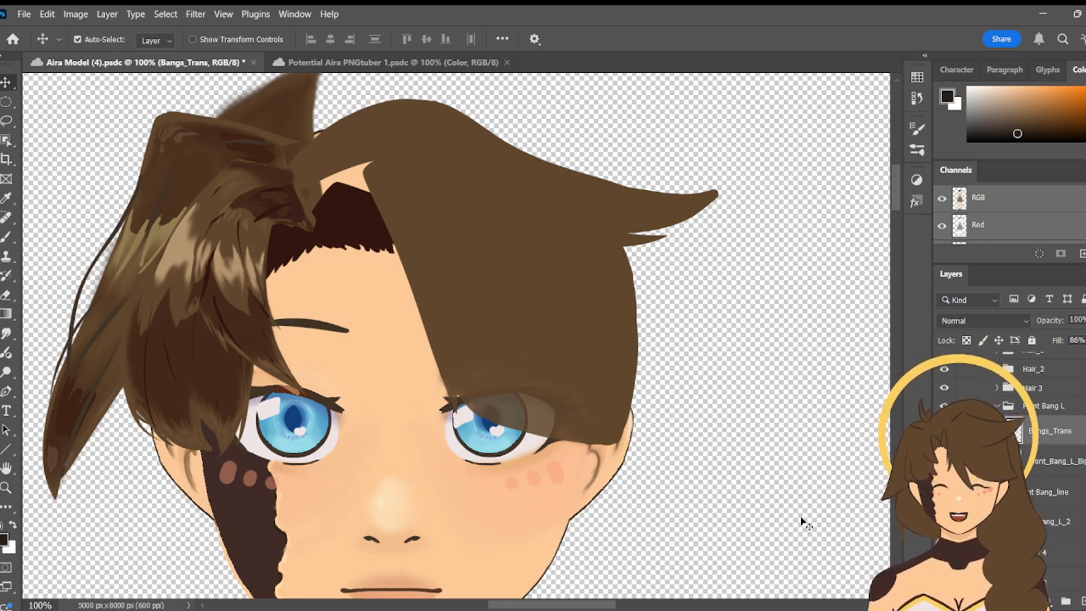
- Hide the Front_Bang_L_2 layer and select Front_Bang_L_Big as the active layer
{"action": "left_click", "coordinate": [625, 366]}
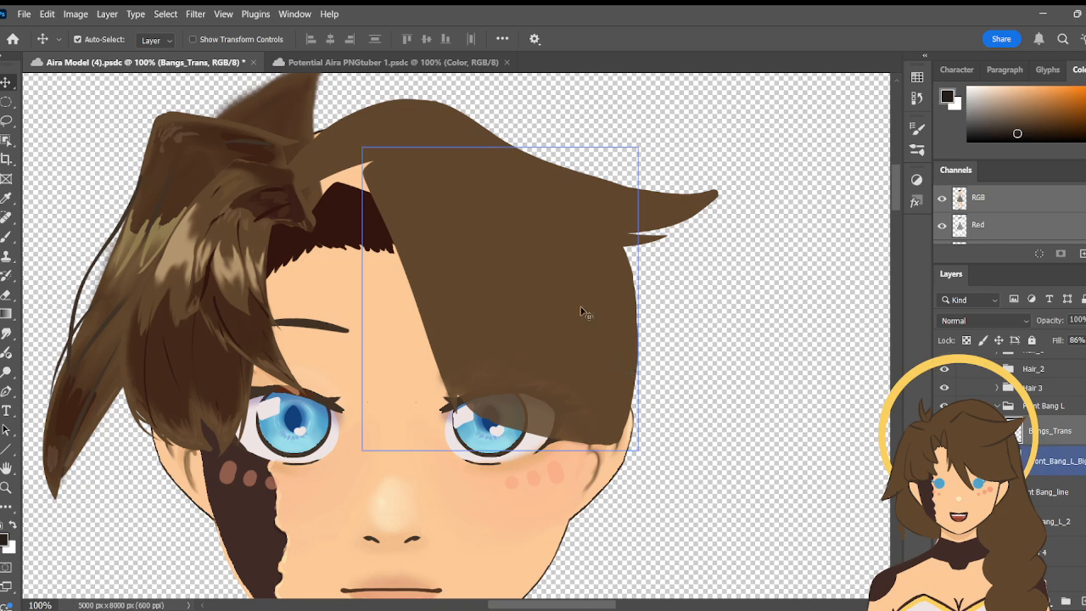
{"action": "left_click", "coordinate": [433, 125]}
{"action": "left_click_drag", "start_coordinate": [410, 155], "coordinate": [485, 189]}
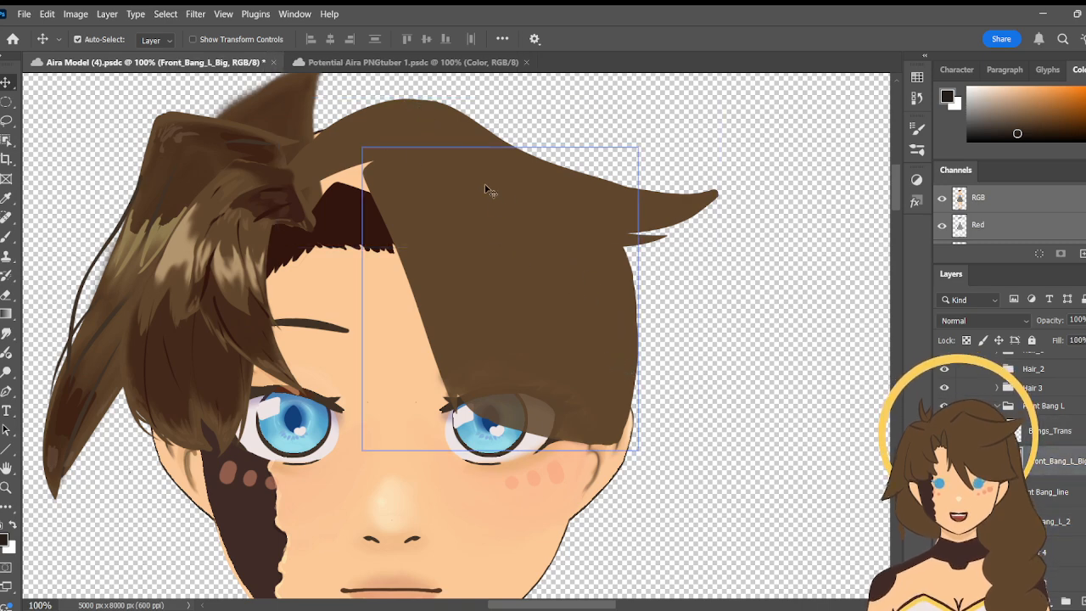
{"action": "key", "text": "ctrl+z"}
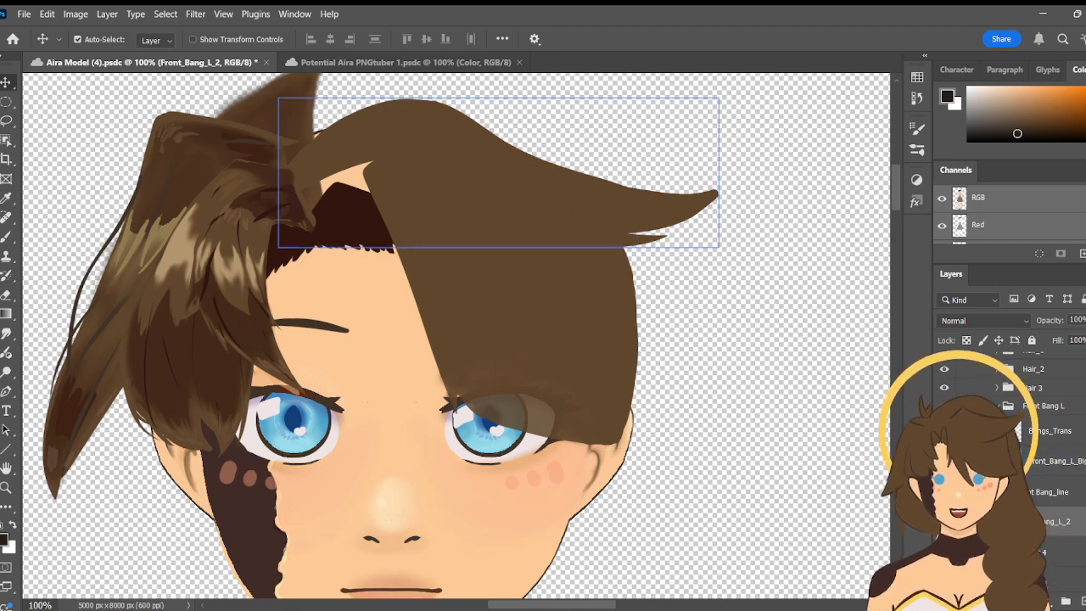
{"action": "left_click", "coordinate": [944, 522]}
{"action": "left_click", "coordinate": [557, 307]}
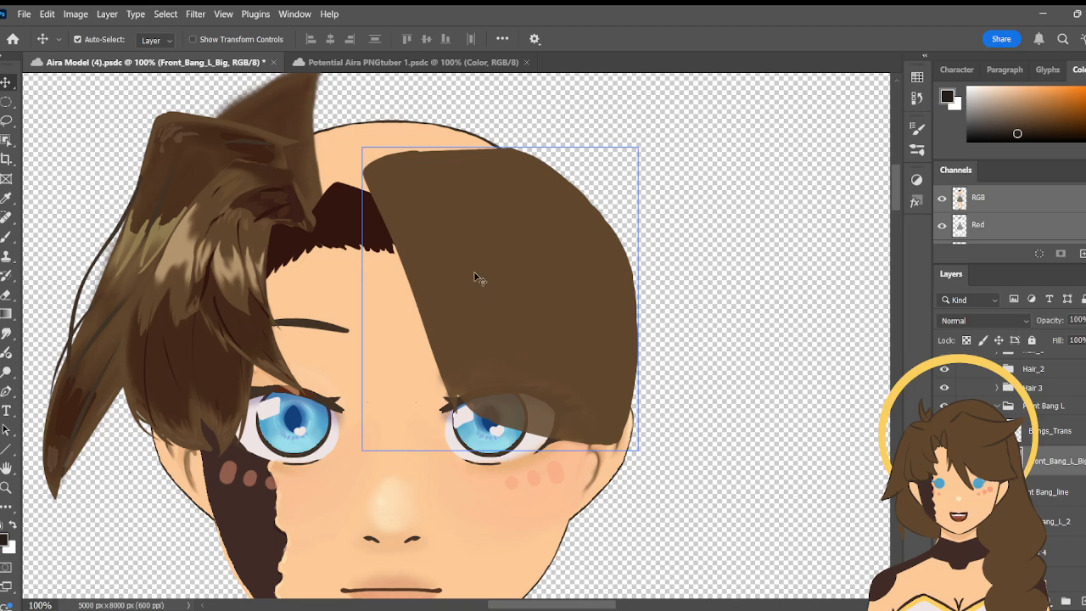
- Delete the Bangs_Trans layer from the Front Bang L group and switch to the Eyedropper tool
{"action": "left_click", "coordinate": [1060, 433]}
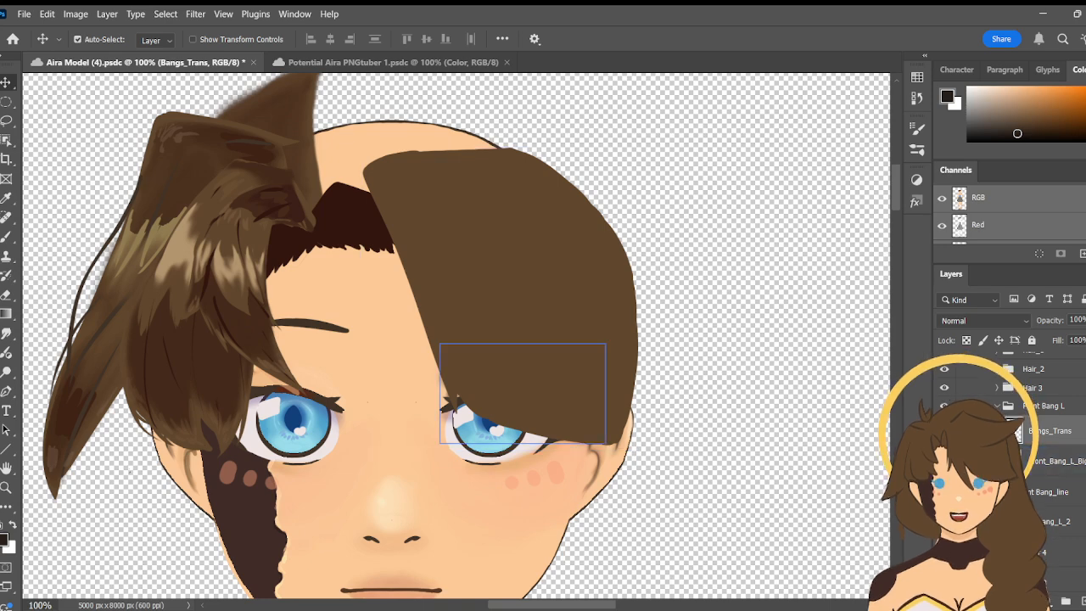
{"action": "key", "text": "Delete"}
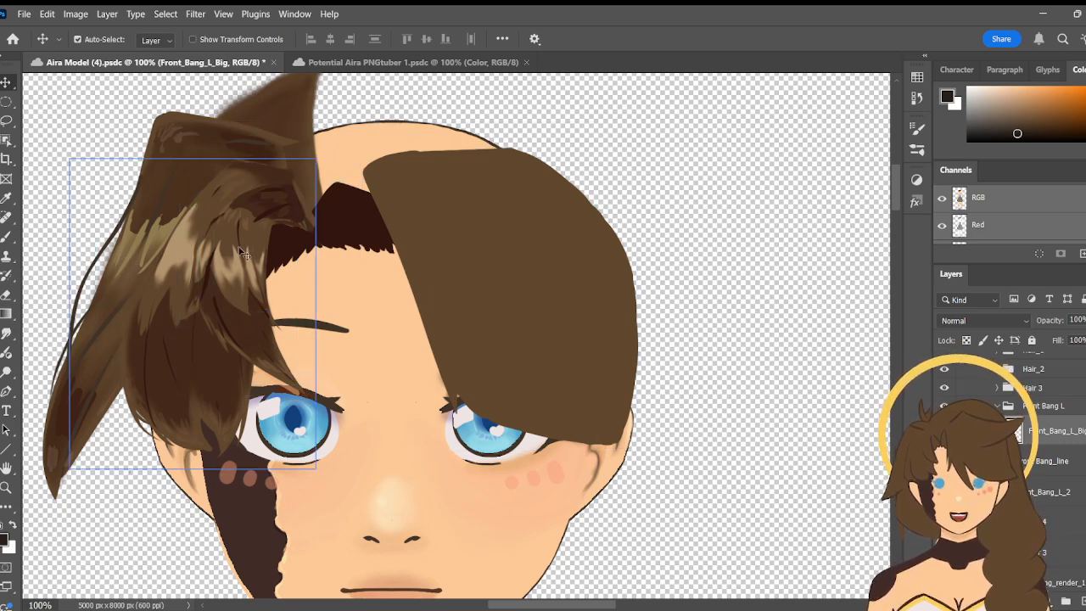
{"action": "key", "text": "i"}
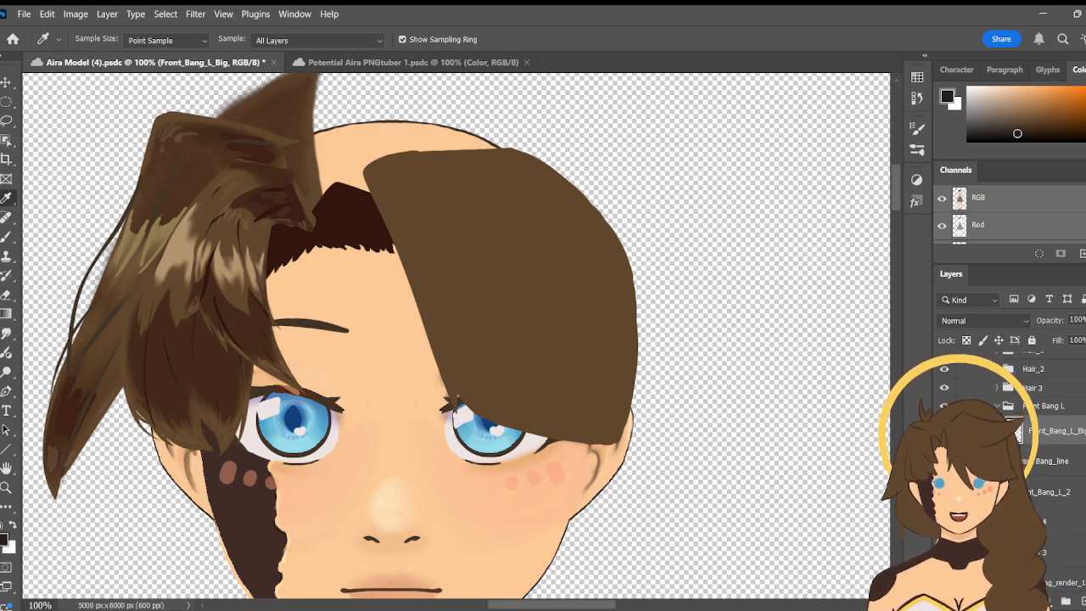
- Show the Hair_1 group and toggle its Outline Layer and Front_Bang_L_1 off and on to examine how the rendered bang is layered
{"action": "scroll", "coordinate": [1015, 429], "scroll_direction": "up", "scroll_amount": 3}
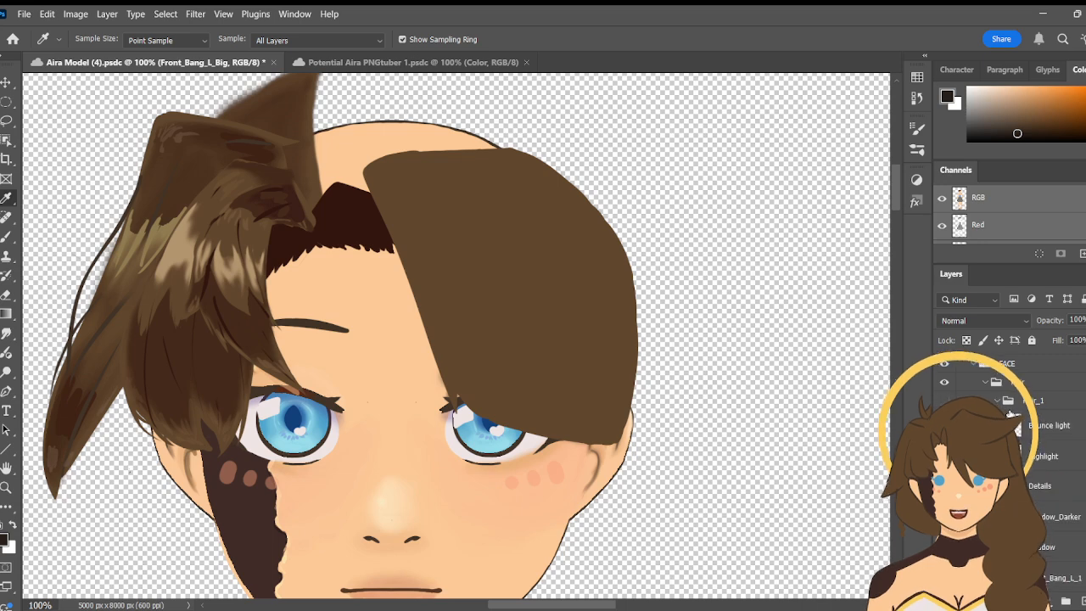
{"action": "scroll", "coordinate": [1012, 414], "scroll_direction": "down", "scroll_amount": 1}
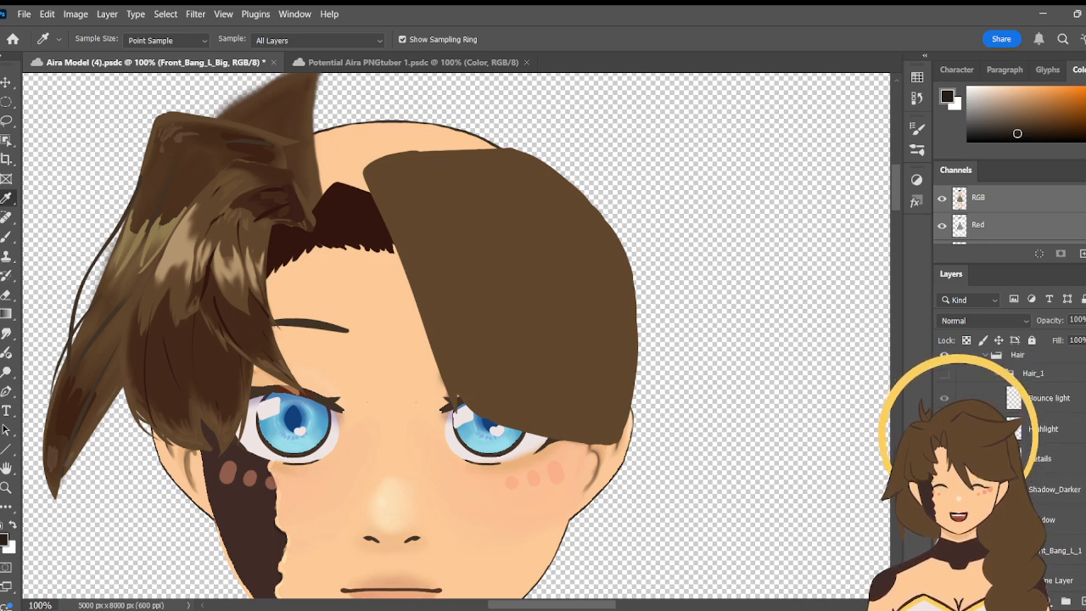
{"action": "scroll", "coordinate": [1011, 429], "scroll_direction": "down", "scroll_amount": 1}
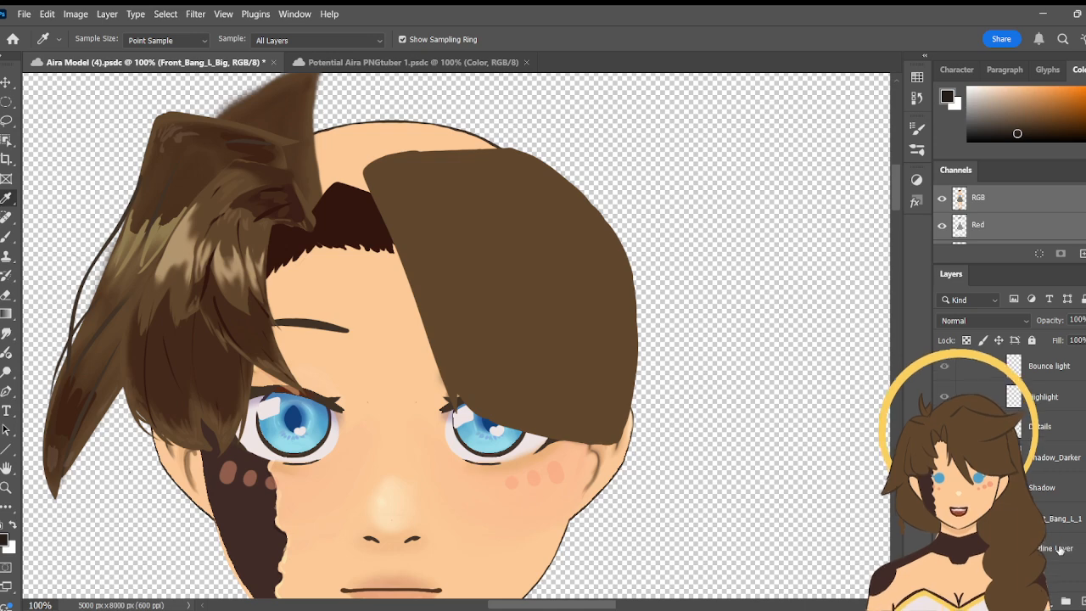
{"action": "left_click", "coordinate": [1059, 551]}
{"action": "left_click", "coordinate": [944, 518]}
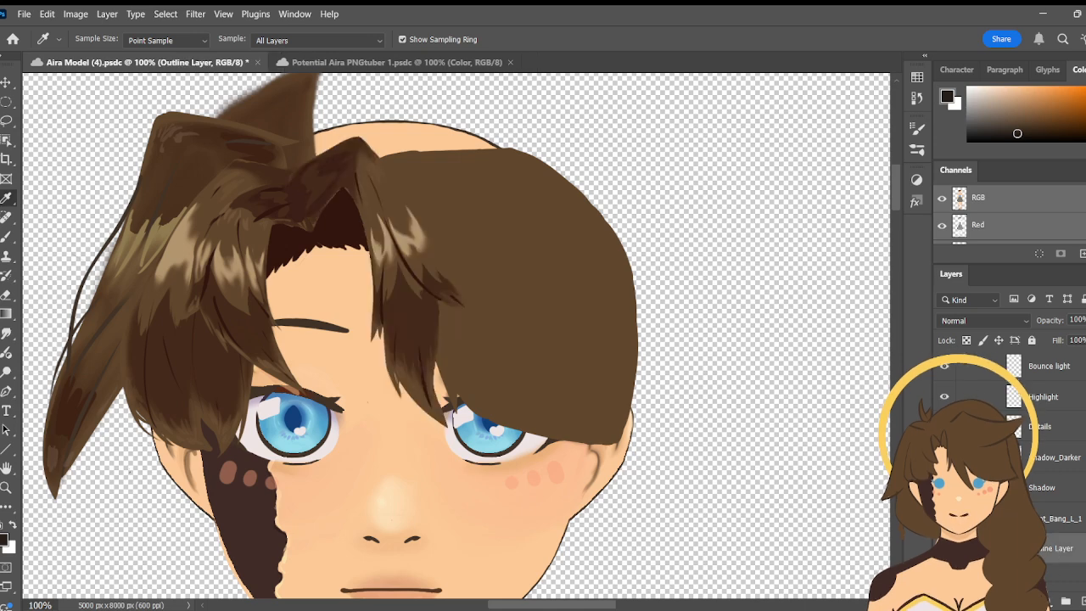
{"action": "left_click", "coordinate": [944, 549]}
{"action": "left_click", "coordinate": [944, 549]}
{"action": "scroll", "coordinate": [985, 476], "scroll_direction": "up", "scroll_amount": 3}
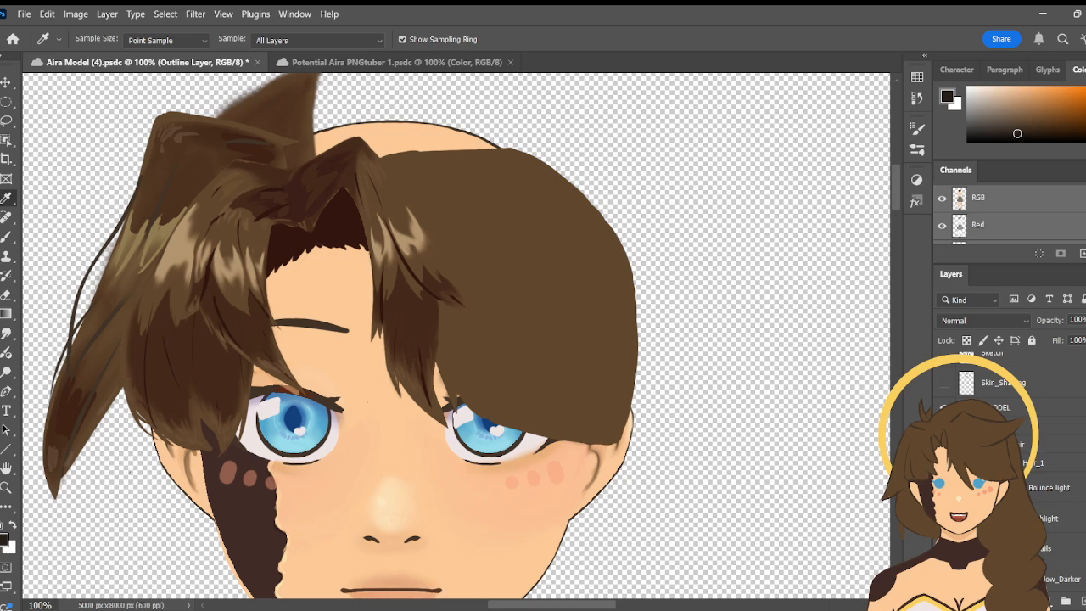
{"action": "scroll", "coordinate": [1010, 467], "scroll_direction": "down", "scroll_amount": 5}
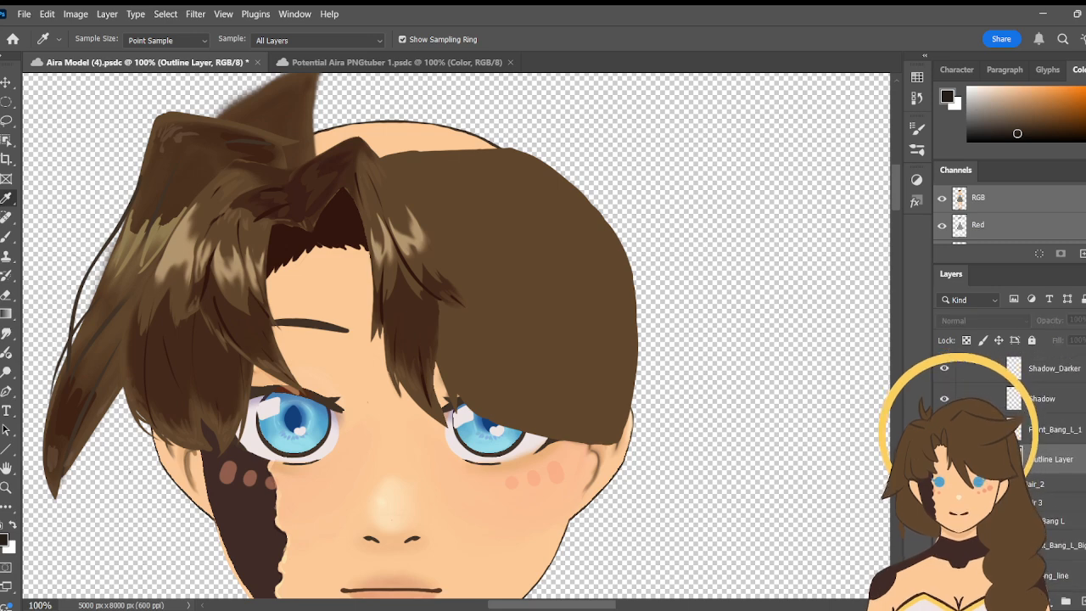
{"action": "left_click", "coordinate": [944, 459]}
{"action": "left_click", "coordinate": [1055, 430]}
{"action": "left_click", "coordinate": [945, 430]}
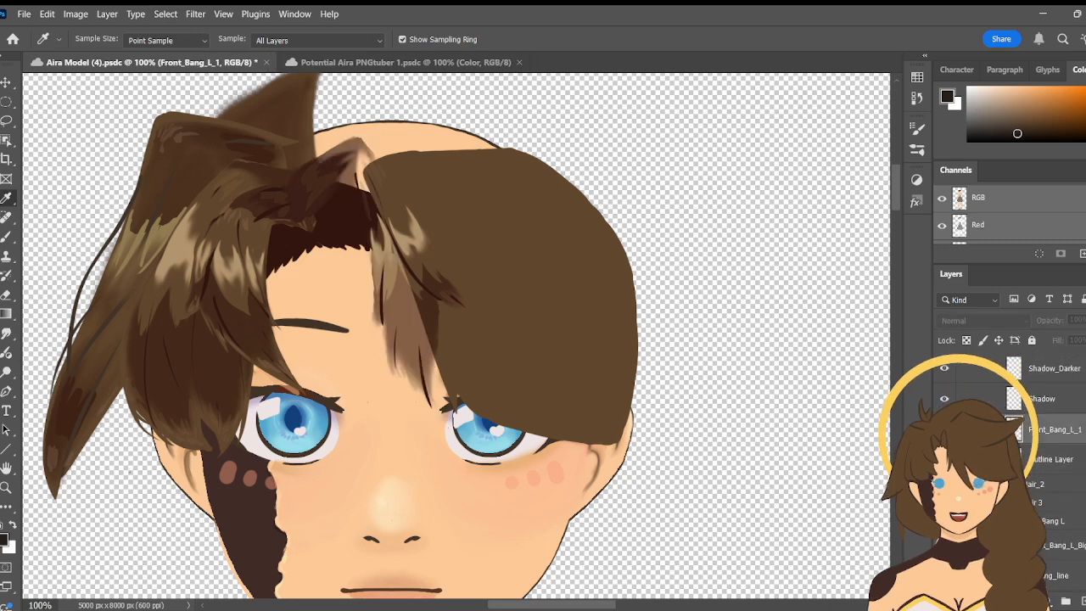
{"action": "left_click", "coordinate": [944, 430]}
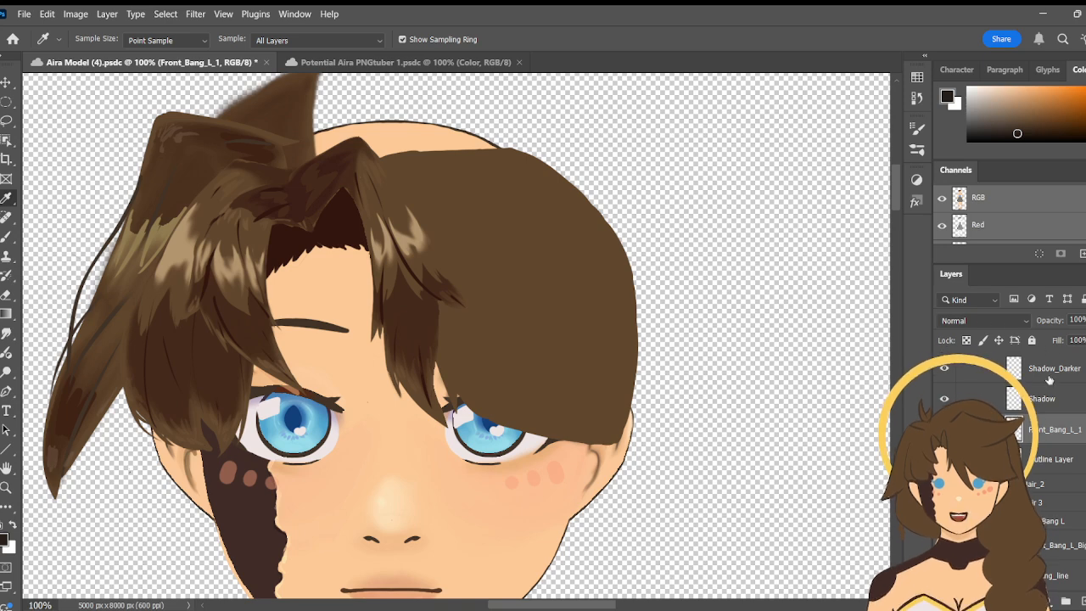
- Toggle the Shadow_Darker and Shadow layers of Hair_1 off and on to compare their shading
{"action": "left_click", "coordinate": [947, 373]}
{"action": "left_click", "coordinate": [947, 373]}
{"action": "left_click", "coordinate": [948, 397]}
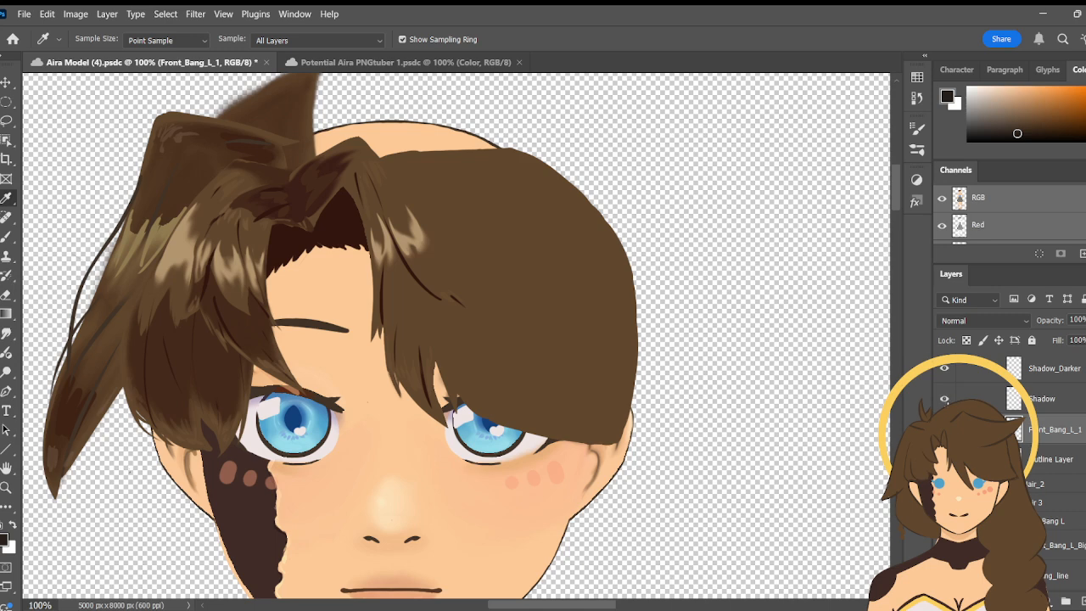
{"action": "left_click", "coordinate": [947, 398]}
{"action": "left_click", "coordinate": [948, 374]}
{"action": "left_click", "coordinate": [947, 374]}
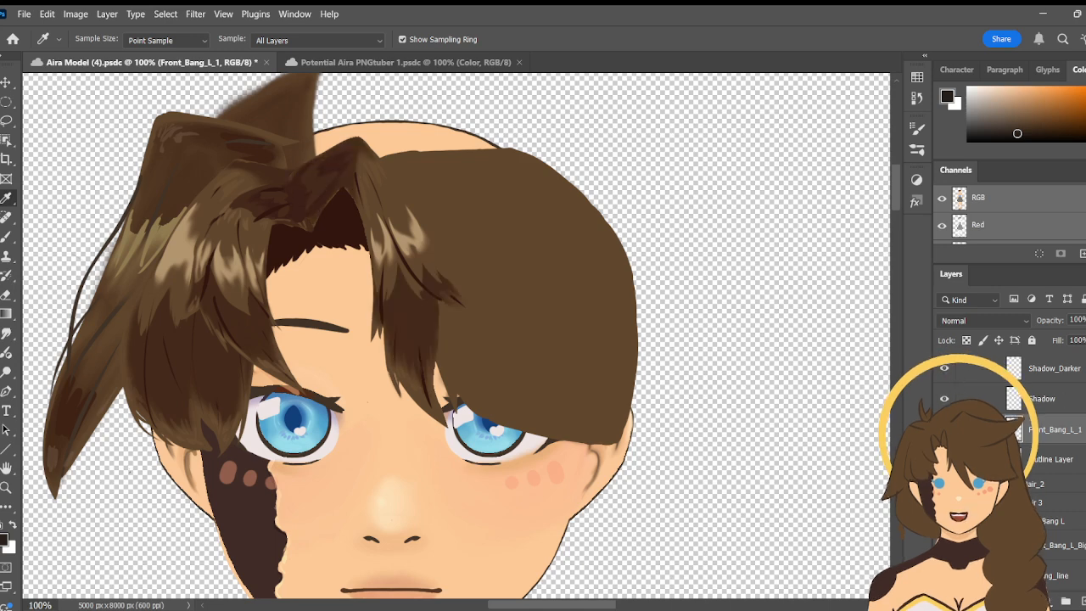
- Collapse the Hair_1 group and hide it
{"action": "scroll", "coordinate": [1001, 425], "scroll_direction": "up", "scroll_amount": 3}
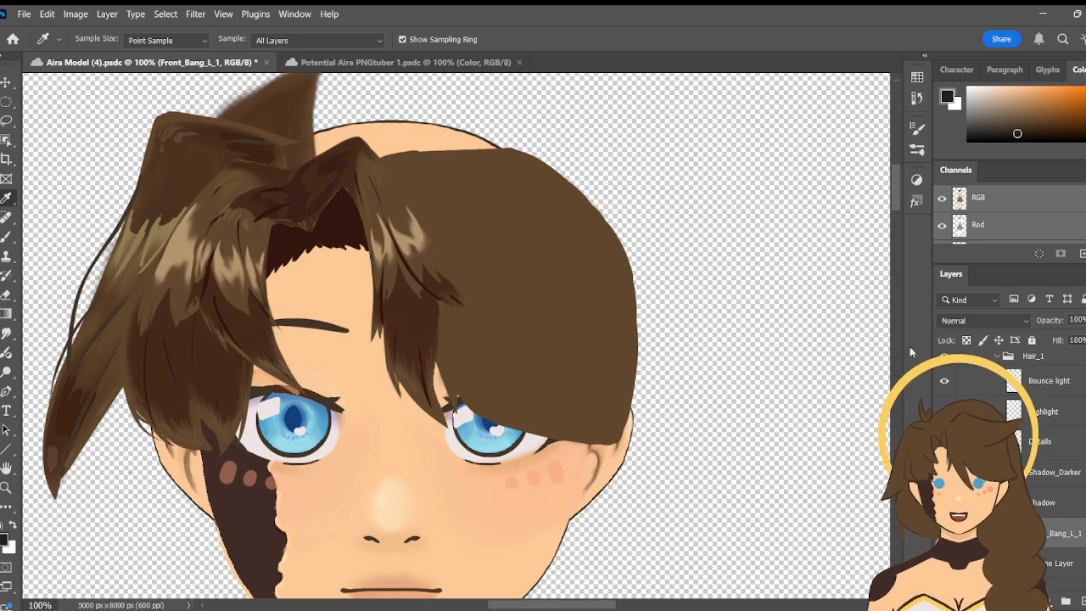
{"action": "left_click", "coordinate": [998, 357]}
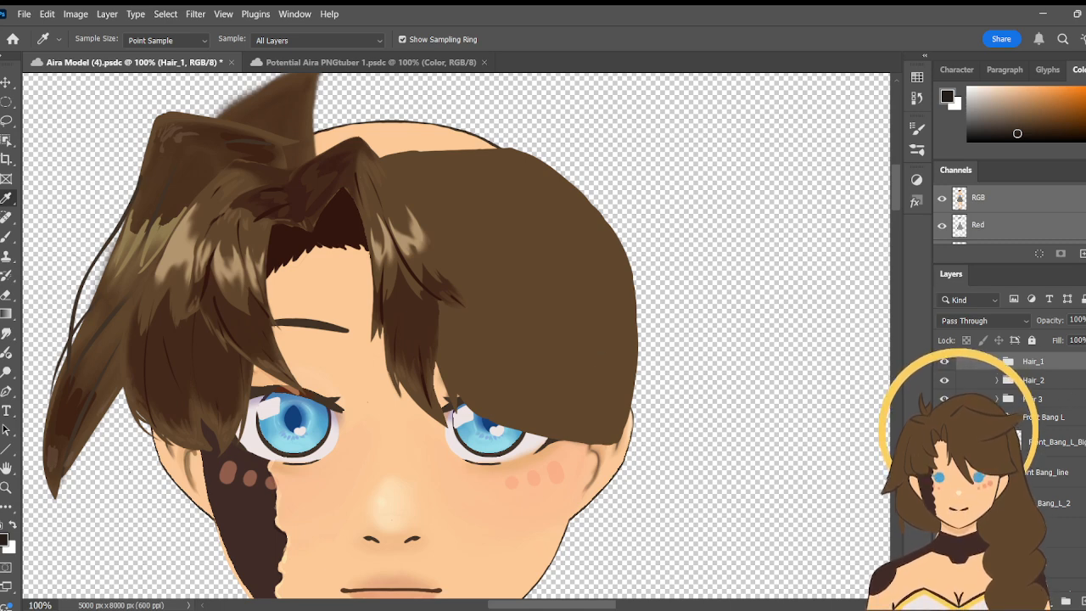
{"action": "scroll", "coordinate": [1010, 424], "scroll_direction": "down", "scroll_amount": 1}
{"action": "scroll", "coordinate": [1021, 362], "scroll_direction": "down", "scroll_amount": 1}
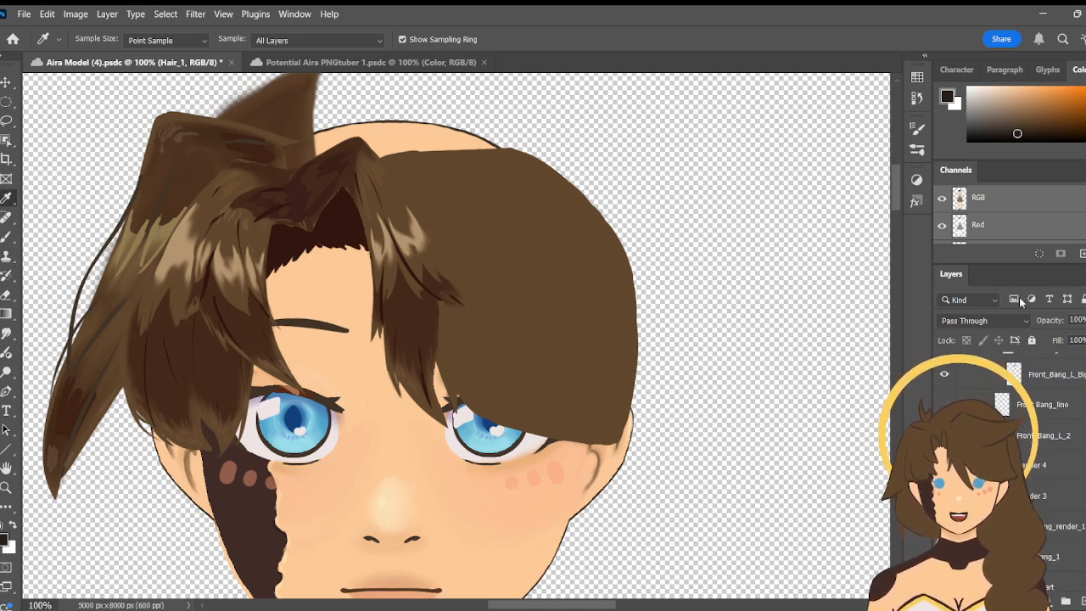
{"action": "scroll", "coordinate": [1021, 362], "scroll_direction": "up", "scroll_amount": 3}
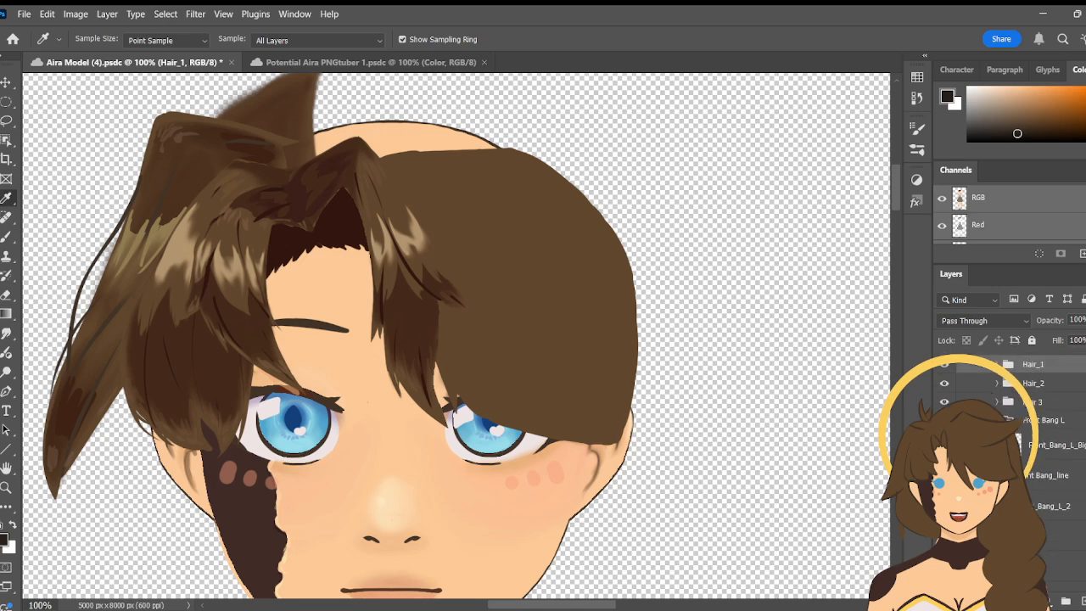
{"action": "left_click", "coordinate": [945, 418]}
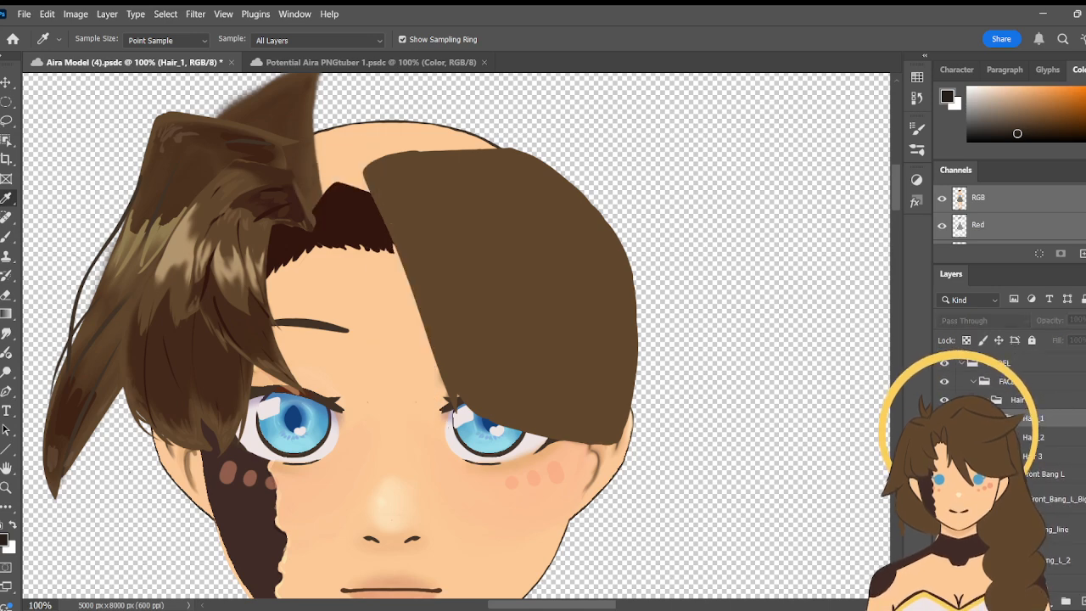
- Create a layer named Front_Bang_L_Shadows above Front_Bang_L_Big and sample the dark brown shadow of the rendered bang for the brush
{"action": "scroll", "coordinate": [1001, 424], "scroll_direction": "down", "scroll_amount": 3}
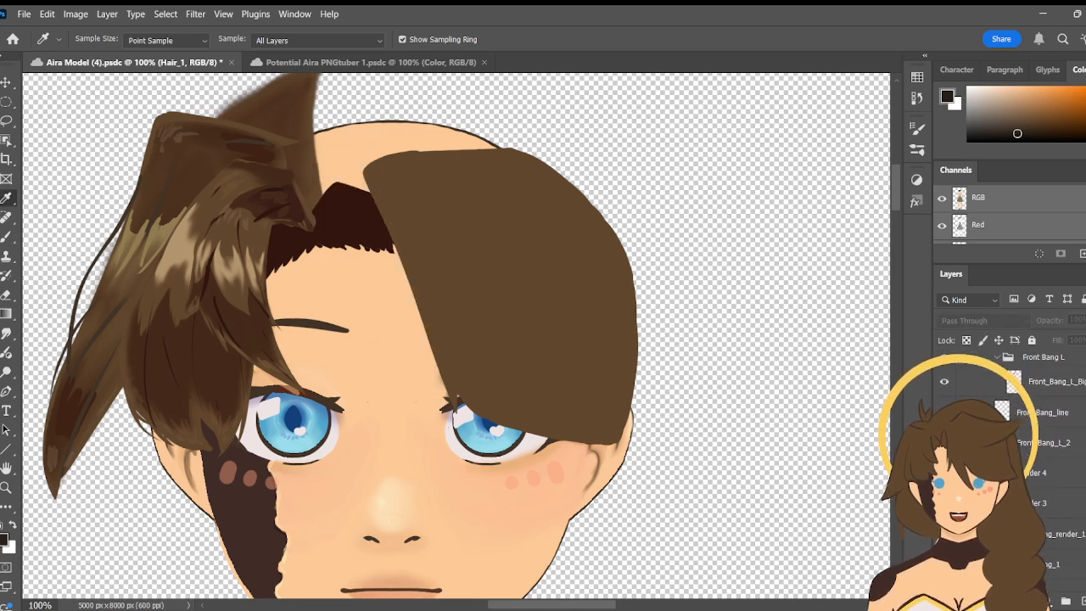
{"action": "left_click", "coordinate": [1071, 387]}
{"action": "scroll", "coordinate": [1070, 387], "scroll_direction": "up", "scroll_amount": 1}
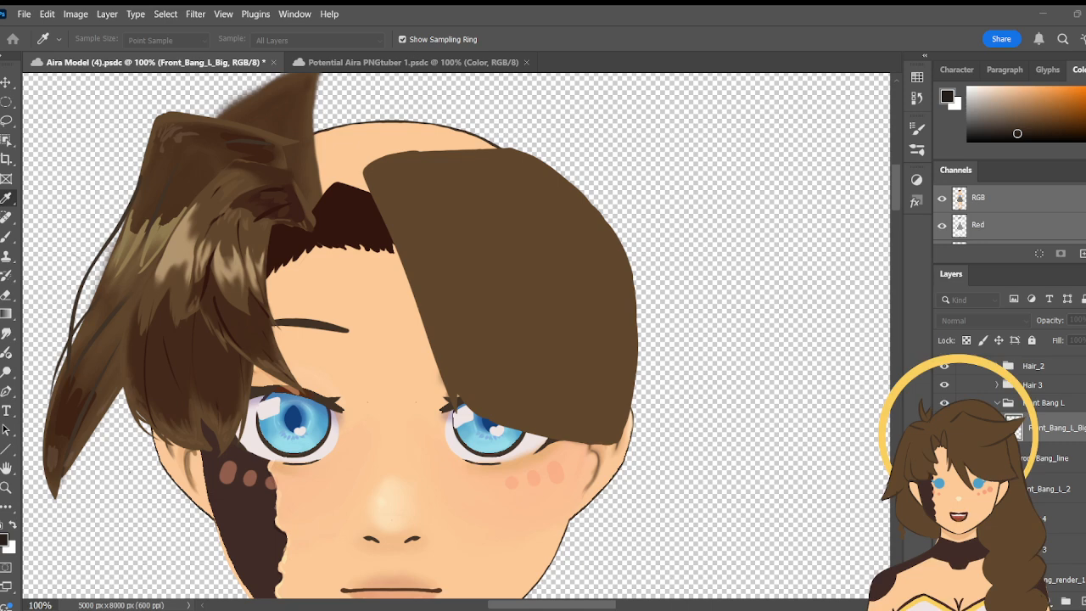
{"action": "key", "text": "Return"}
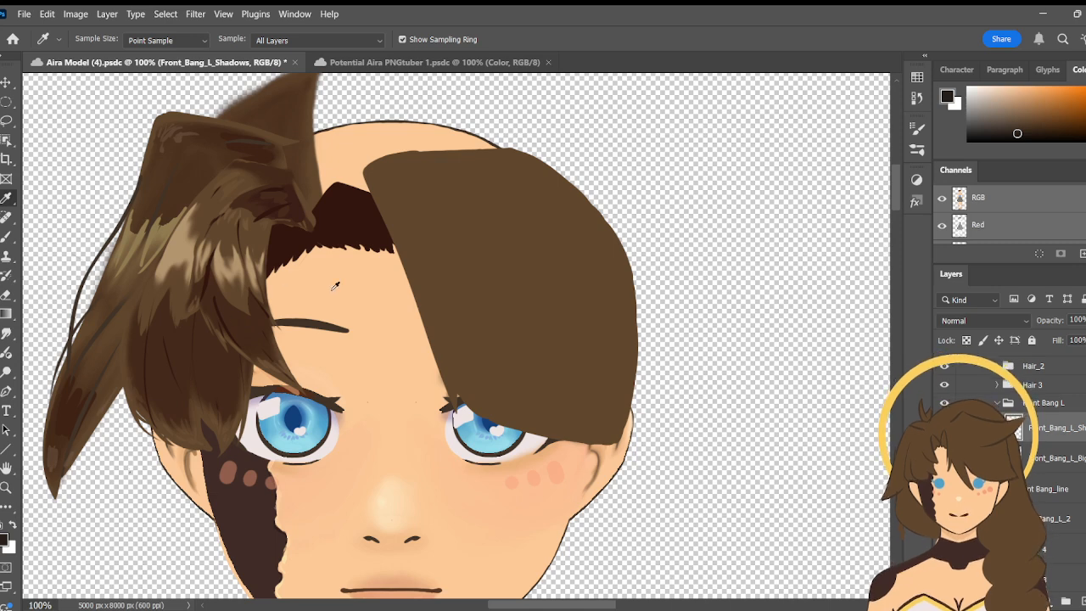
{"action": "left_click", "coordinate": [173, 345]}
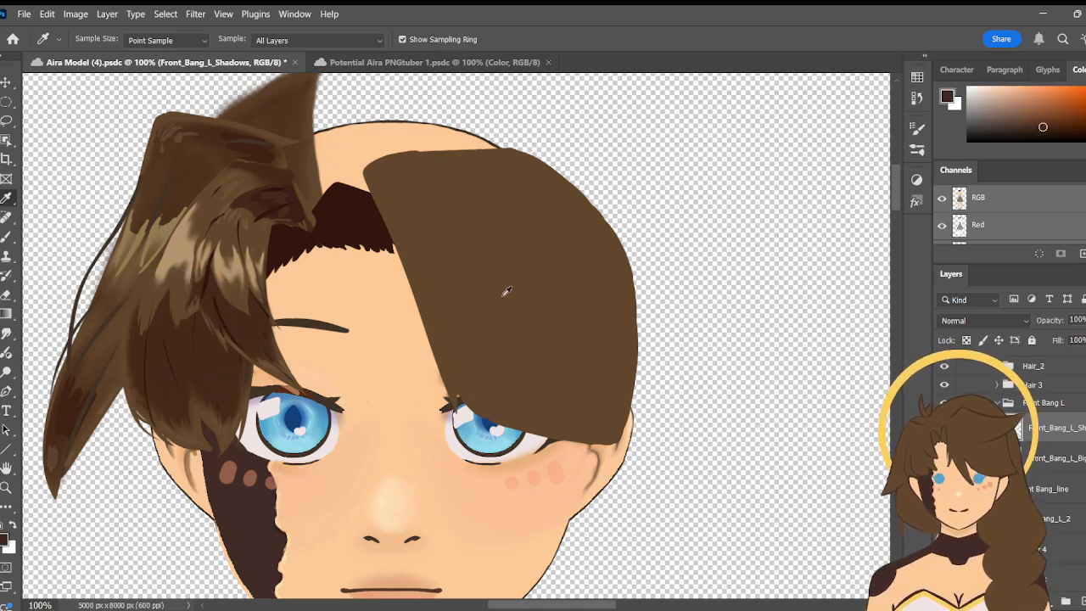
{"action": "key", "text": "b"}
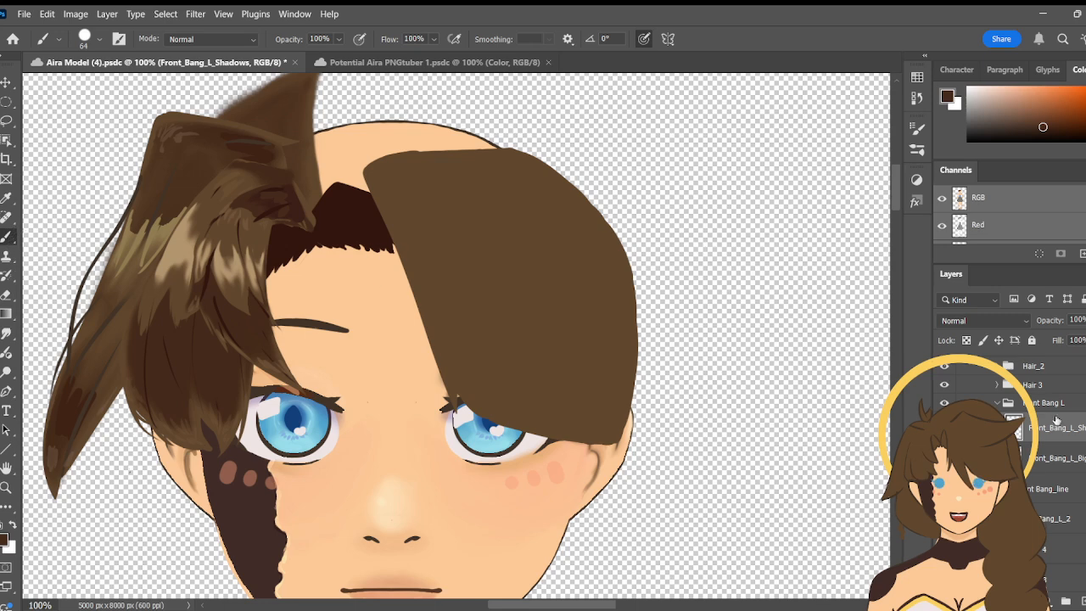
- Erase the inner edge of Front_Bang_L_Big along the forehead into a smooth curve with a size 37 pencil eraser
{"action": "left_click", "coordinate": [1063, 466]}
{"action": "left_click", "coordinate": [8, 294]}
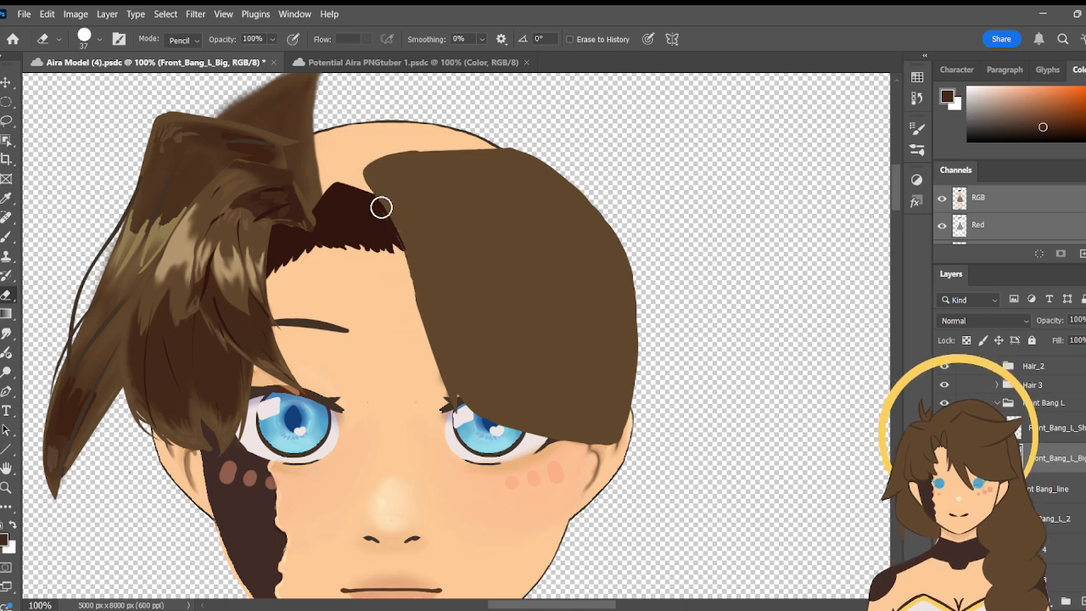
{"action": "left_click_drag", "start_coordinate": [393, 219], "coordinate": [438, 357]}
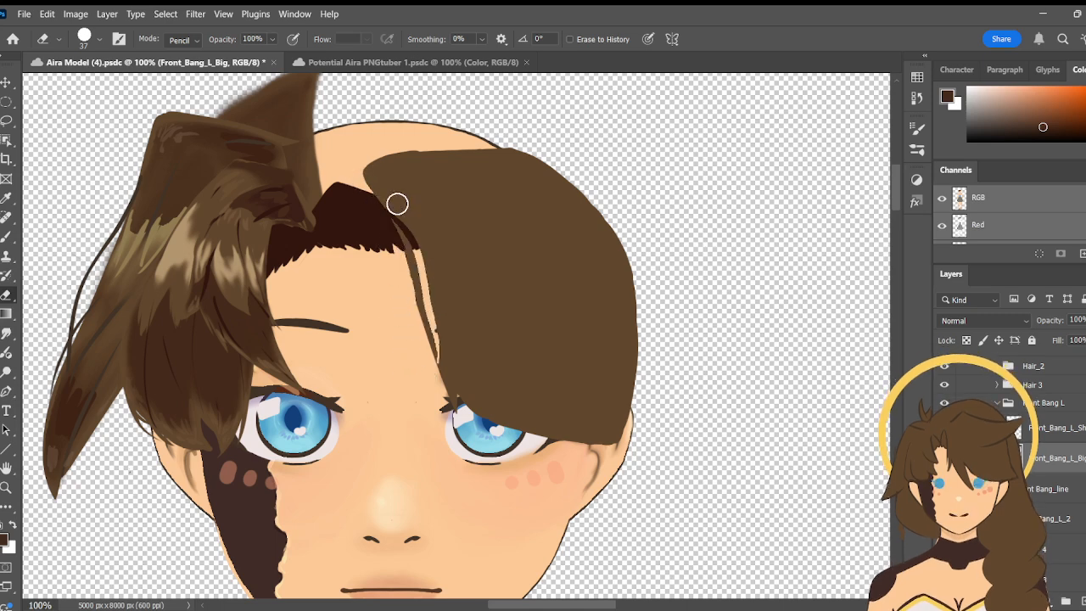
{"action": "key", "text": "ctrl+z"}
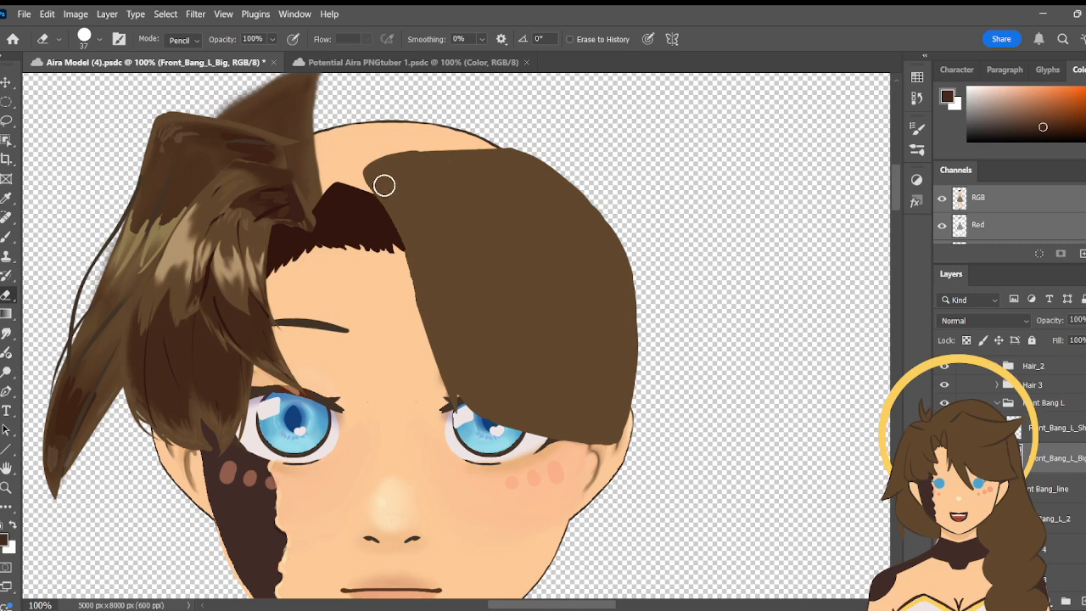
{"action": "left_click_drag", "start_coordinate": [389, 212], "coordinate": [405, 284]}
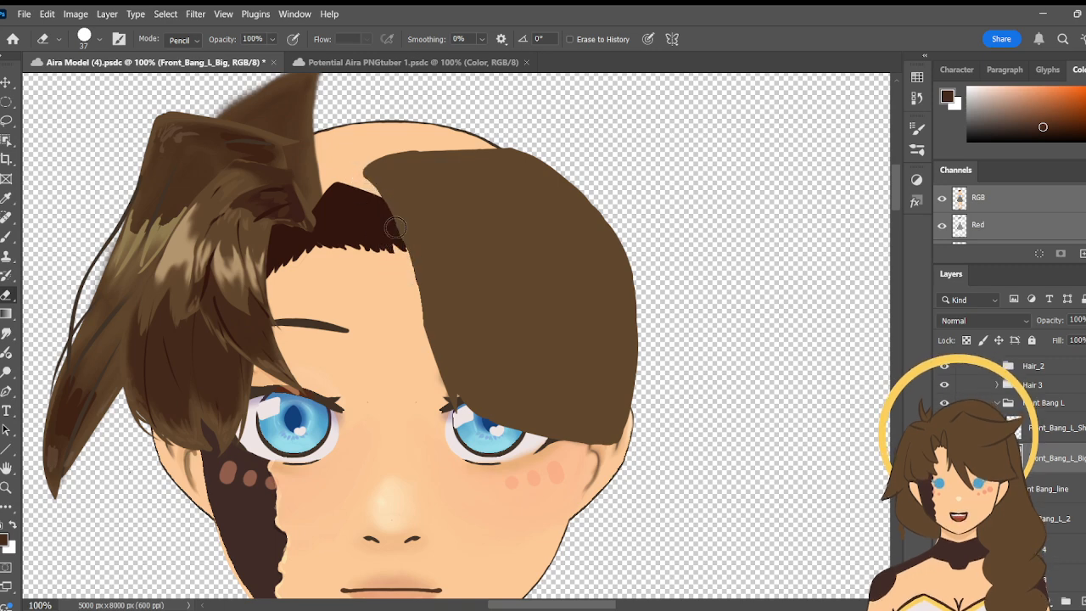
{"action": "mouse_move", "coordinate": [381, 199]}
{"action": "left_mouse_down"}
{"action": "mouse_move", "coordinate": [399, 237]}
{"action": "mouse_move", "coordinate": [395, 291]}
{"action": "mouse_move", "coordinate": [388, 208]}
{"action": "mouse_move", "coordinate": [404, 263]}
{"action": "left_mouse_up"}
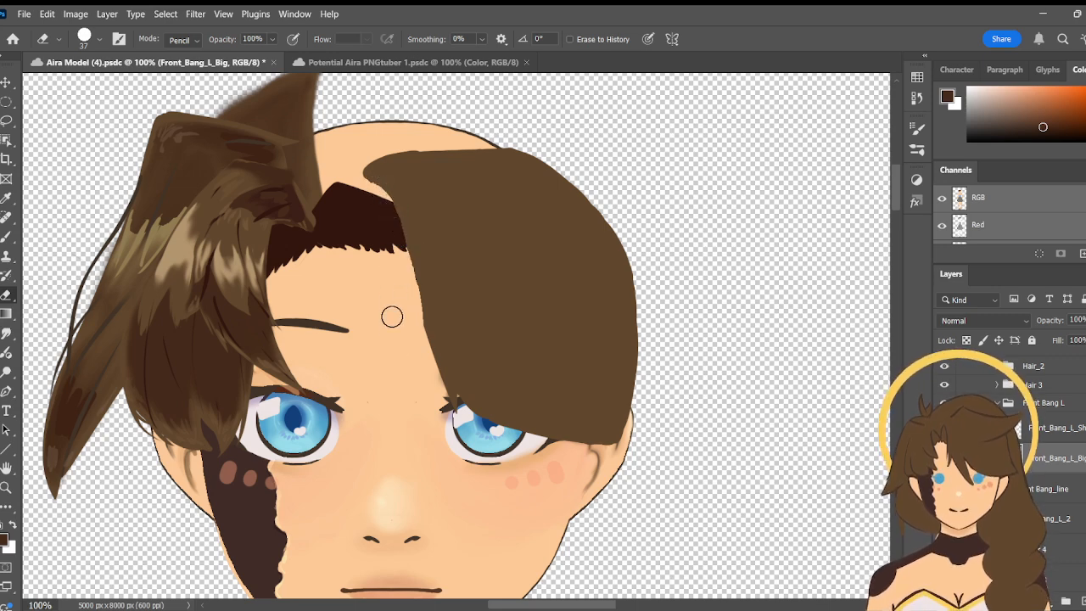
{"action": "mouse_move", "coordinate": [383, 194]}
{"action": "left_mouse_down"}
{"action": "mouse_move", "coordinate": [412, 299]}
{"action": "mouse_move", "coordinate": [398, 328]}
{"action": "mouse_move", "coordinate": [390, 201]}
{"action": "left_mouse_up"}
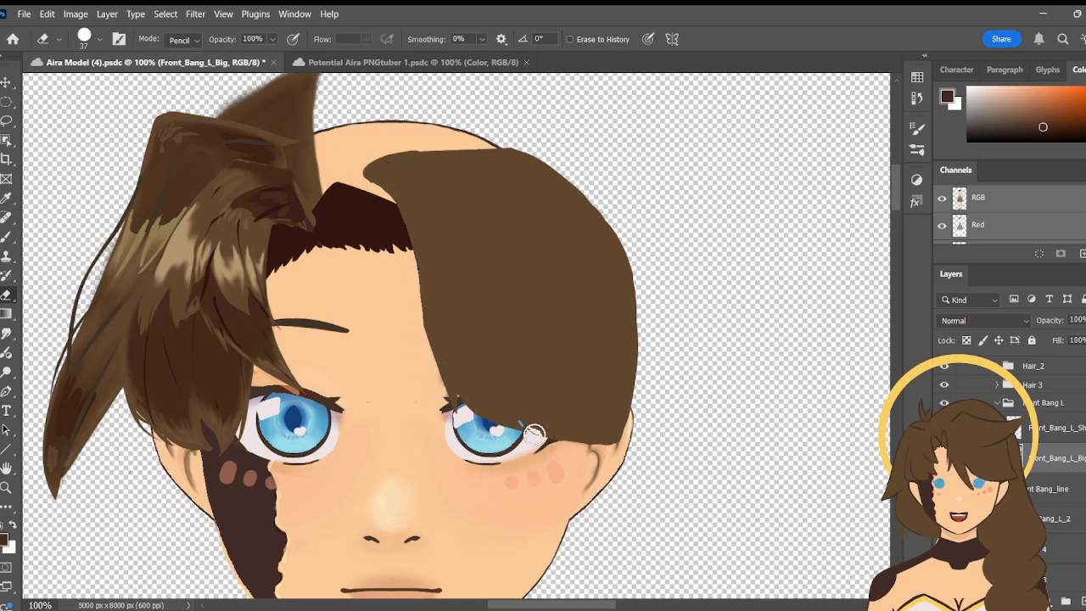
- Erase the lower edge of Front_Bang_L_Big into pointed strand tips and cut a thin slit up its middle
{"action": "left_click_drag", "start_coordinate": [518, 413], "coordinate": [536, 434]}
{"action": "mouse_move", "coordinate": [510, 389]}
{"action": "left_mouse_down"}
{"action": "mouse_move", "coordinate": [524, 407]}
{"action": "mouse_move", "coordinate": [516, 366]}
{"action": "mouse_move", "coordinate": [514, 384]}
{"action": "mouse_move", "coordinate": [528, 328]}
{"action": "mouse_move", "coordinate": [491, 230]}
{"action": "left_mouse_up"}
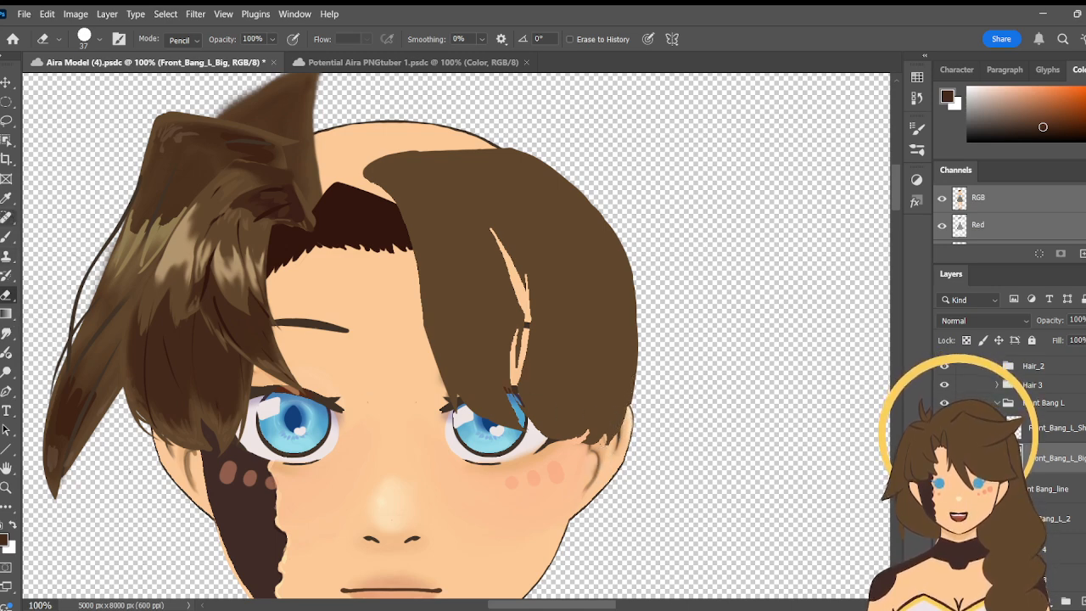
- Sample the bang's base brown and paint over the slit in Front_Bang_L_Big with a size 64 brush, undoing the last stroke
{"action": "left_click", "coordinate": [6, 237]}
{"action": "left_click", "coordinate": [6, 198]}
{"action": "left_click", "coordinate": [502, 331]}
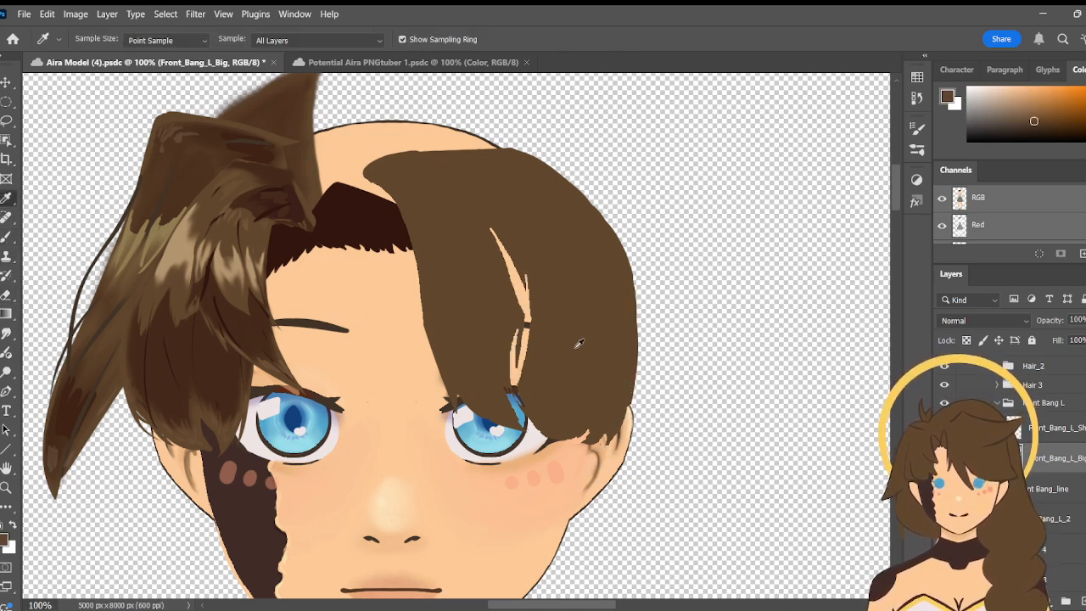
{"action": "key", "text": "b"}
{"action": "mouse_move", "coordinate": [541, 243]}
{"action": "left_mouse_down"}
{"action": "mouse_move", "coordinate": [534, 296]}
{"action": "mouse_move", "coordinate": [503, 271]}
{"action": "mouse_move", "coordinate": [545, 351]}
{"action": "mouse_move", "coordinate": [507, 369]}
{"action": "mouse_move", "coordinate": [504, 357]}
{"action": "mouse_move", "coordinate": [529, 402]}
{"action": "mouse_move", "coordinate": [513, 374]}
{"action": "left_mouse_up"}
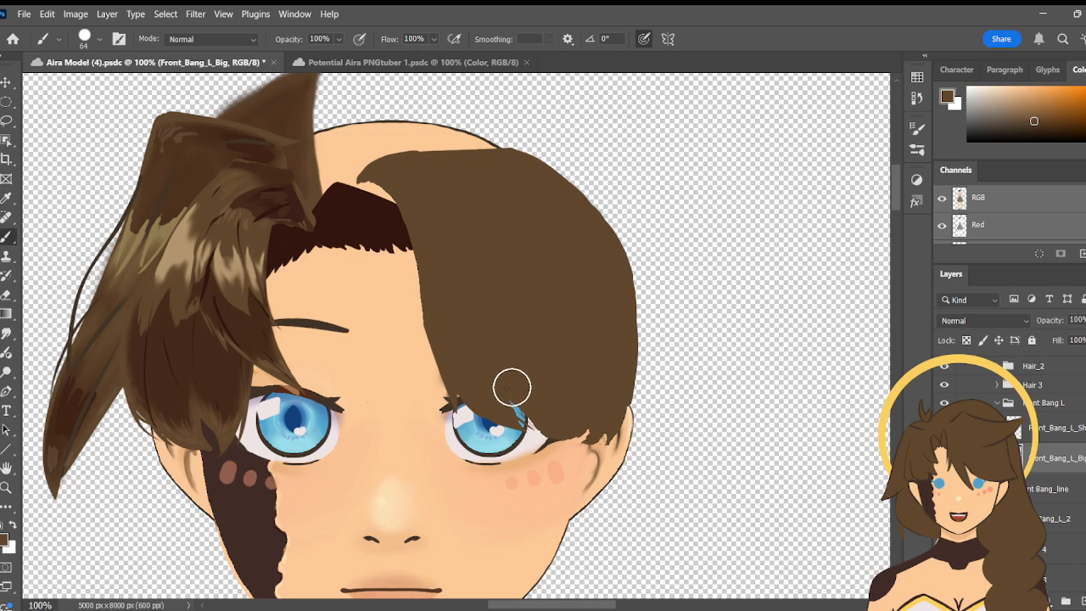
{"action": "key", "text": "ctrl+z"}
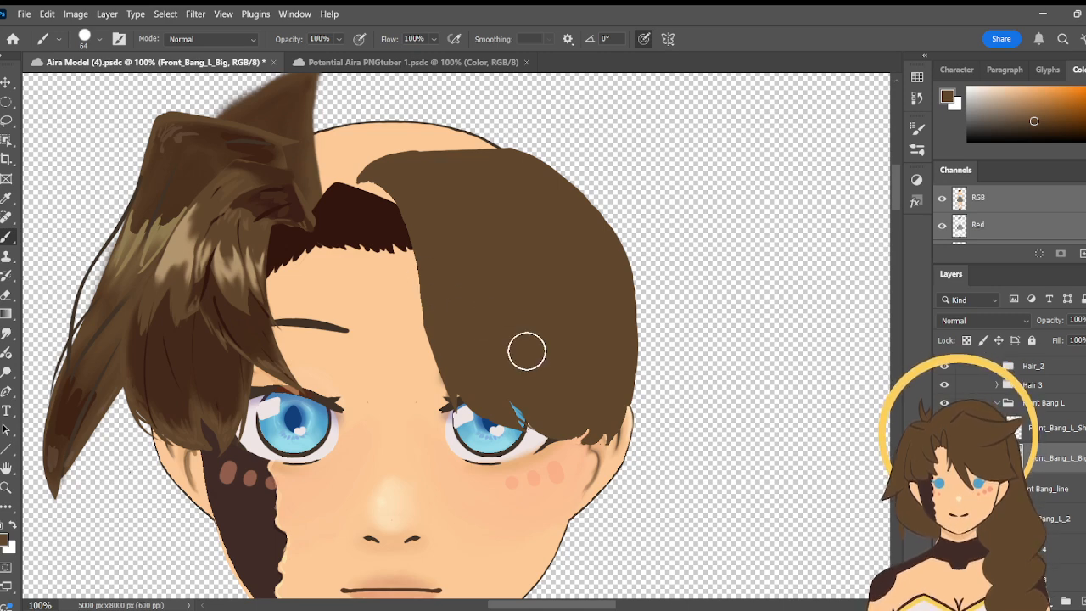
{"action": "key", "text": "e"}
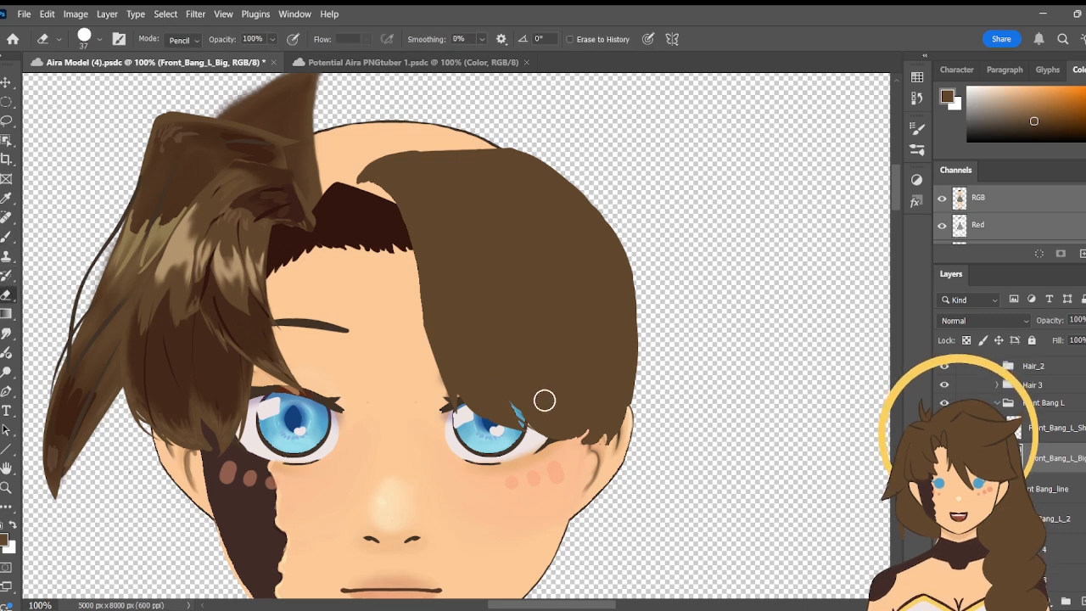
{"action": "left_click_drag", "start_coordinate": [519, 421], "coordinate": [544, 449]}
{"action": "left_click_drag", "start_coordinate": [537, 262], "coordinate": [576, 371]}
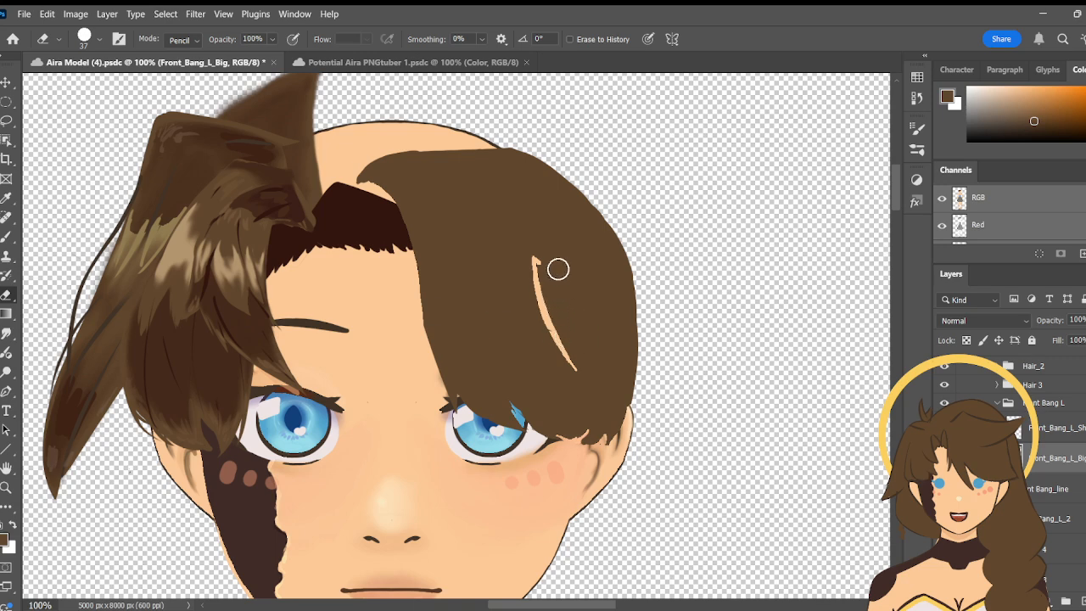
{"action": "key", "text": "ctrl+z"}
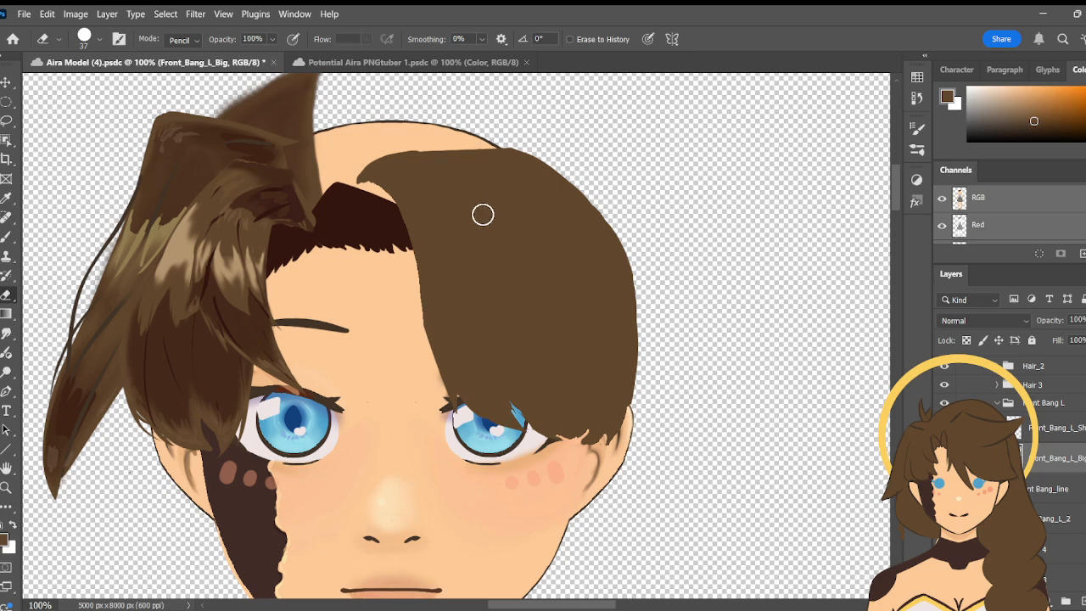
- Paint along the upper edge of Front_Bang_L_Big with the size 64 brush, raising it towards the crown and rounding its tip at the parting
{"action": "key", "text": "b"}
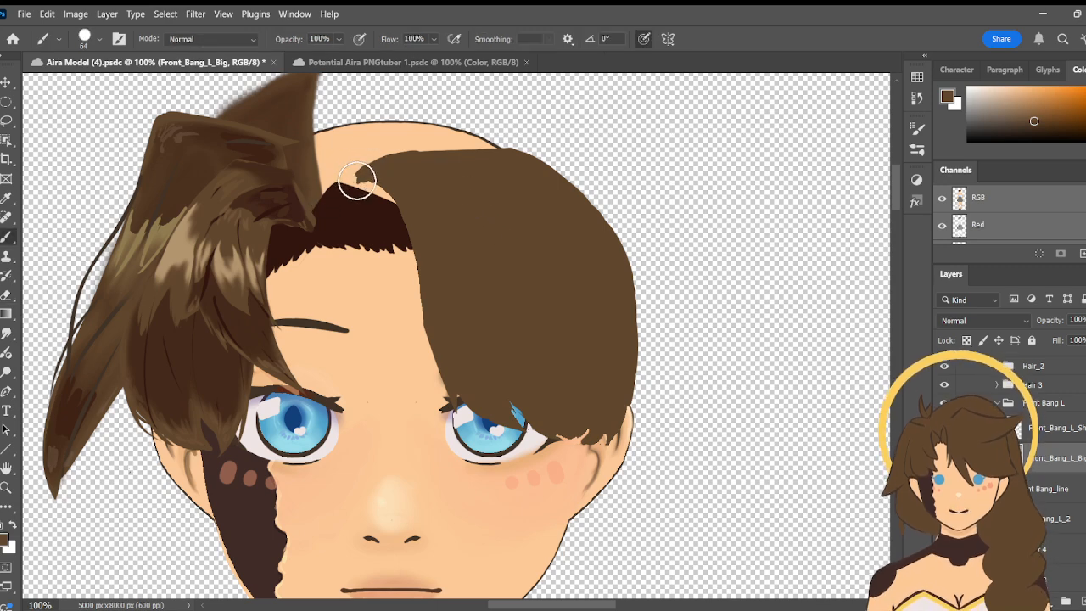
{"action": "left_click_drag", "start_coordinate": [365, 180], "coordinate": [356, 174]}
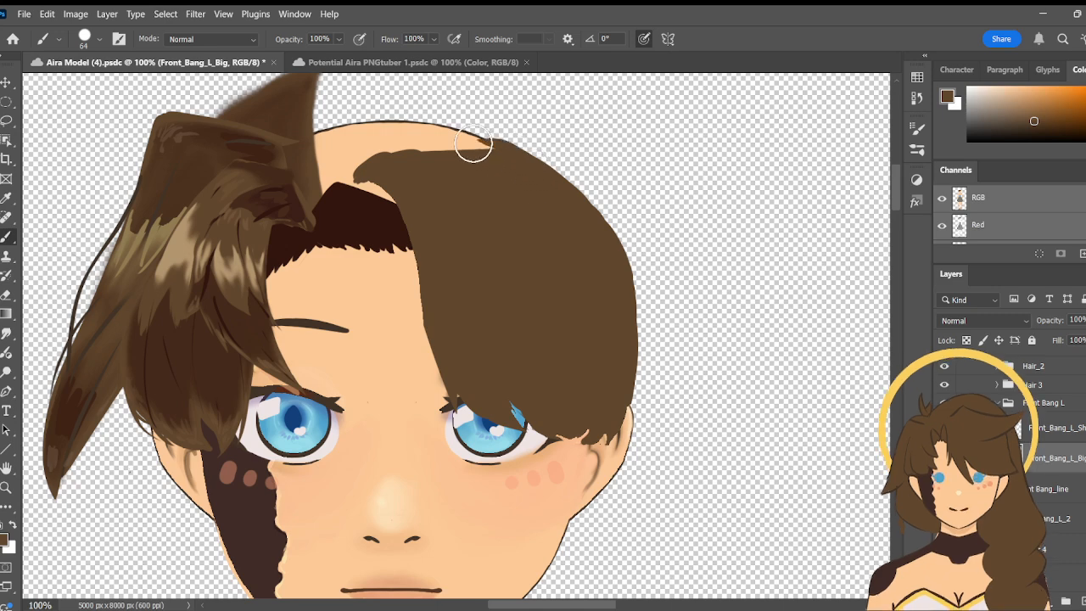
{"action": "left_click_drag", "start_coordinate": [505, 142], "coordinate": [360, 157]}
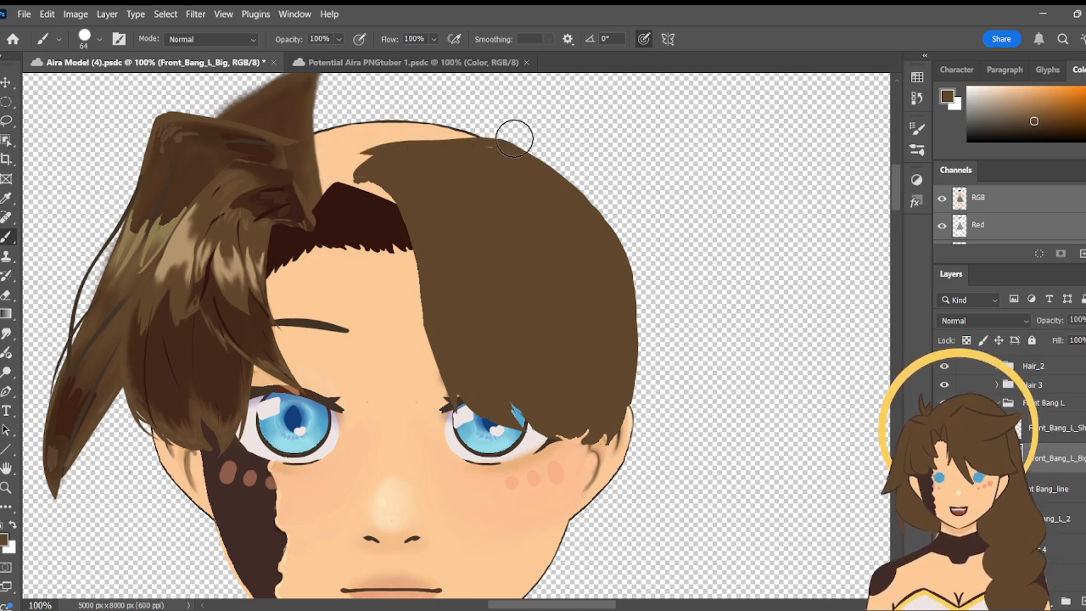
{"action": "mouse_move", "coordinate": [498, 162]}
{"action": "left_mouse_down"}
{"action": "mouse_move", "coordinate": [466, 157]}
{"action": "mouse_move", "coordinate": [488, 151]}
{"action": "mouse_move", "coordinate": [368, 155]}
{"action": "mouse_move", "coordinate": [352, 180]}
{"action": "mouse_move", "coordinate": [360, 158]}
{"action": "mouse_move", "coordinate": [377, 178]}
{"action": "left_mouse_up"}
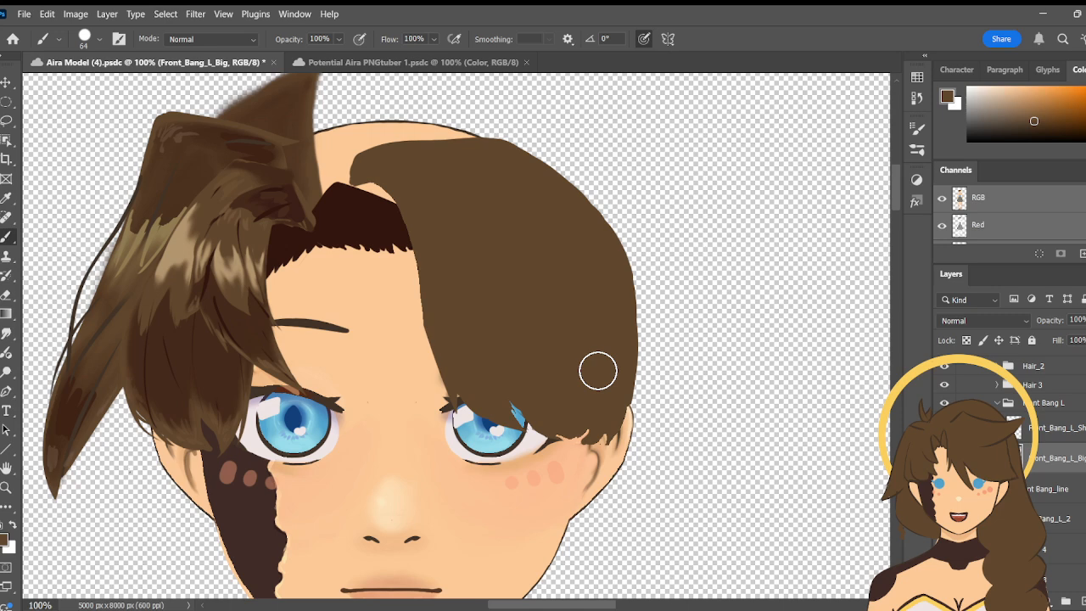
- Refine the pointed strand tips along the lower edge of Front_Bang_L_Big, alternating the size 37 pencil eraser and the size 64 base-brown brush
{"action": "key", "text": "e"}
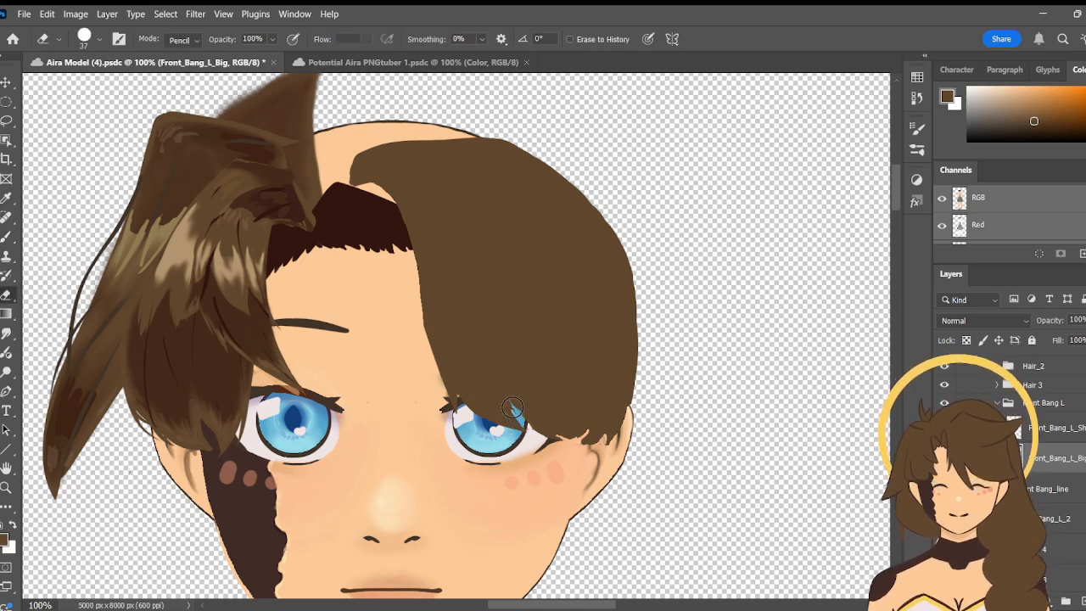
{"action": "left_click_drag", "start_coordinate": [513, 405], "coordinate": [525, 421]}
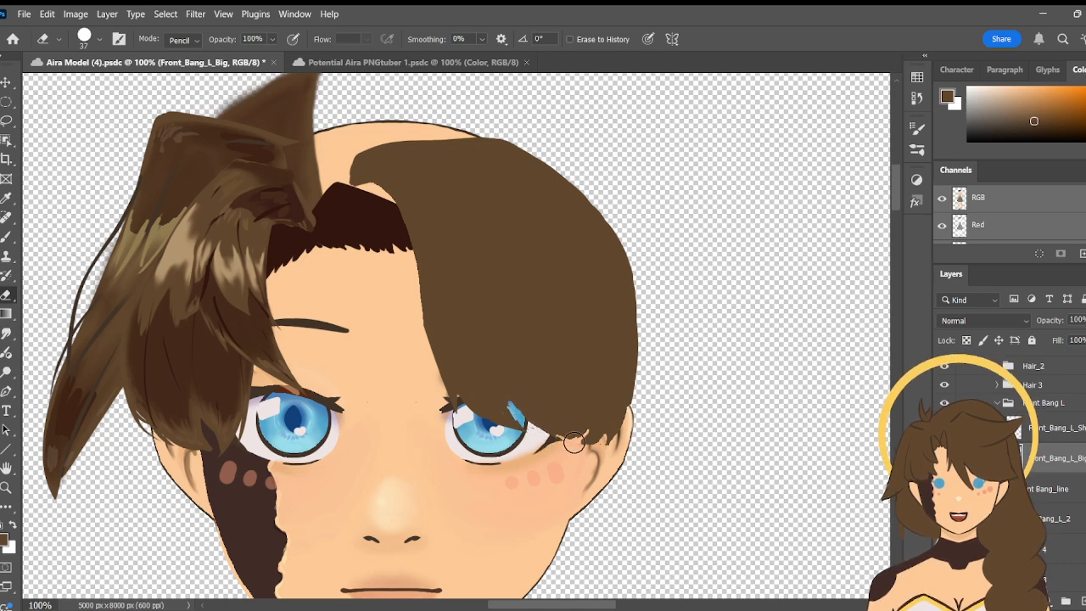
{"action": "key", "text": "b"}
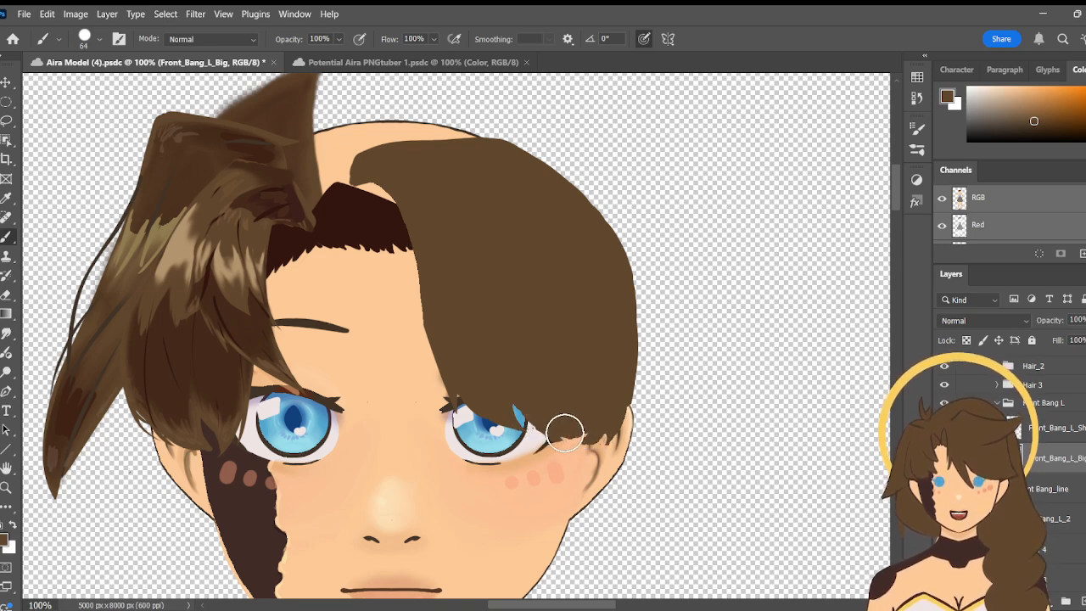
{"action": "left_click", "coordinate": [6, 295]}
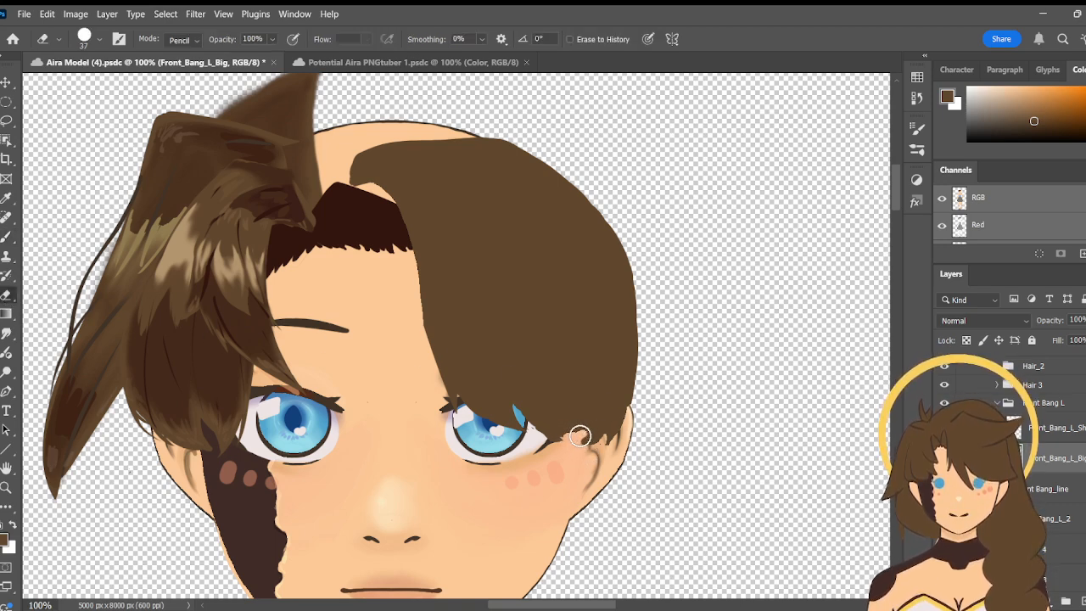
{"action": "key", "text": "b"}
{"action": "mouse_move", "coordinate": [594, 412]}
{"action": "left_mouse_down"}
{"action": "mouse_move", "coordinate": [578, 445]}
{"action": "mouse_move", "coordinate": [599, 428]}
{"action": "mouse_move", "coordinate": [563, 430]}
{"action": "left_mouse_up"}
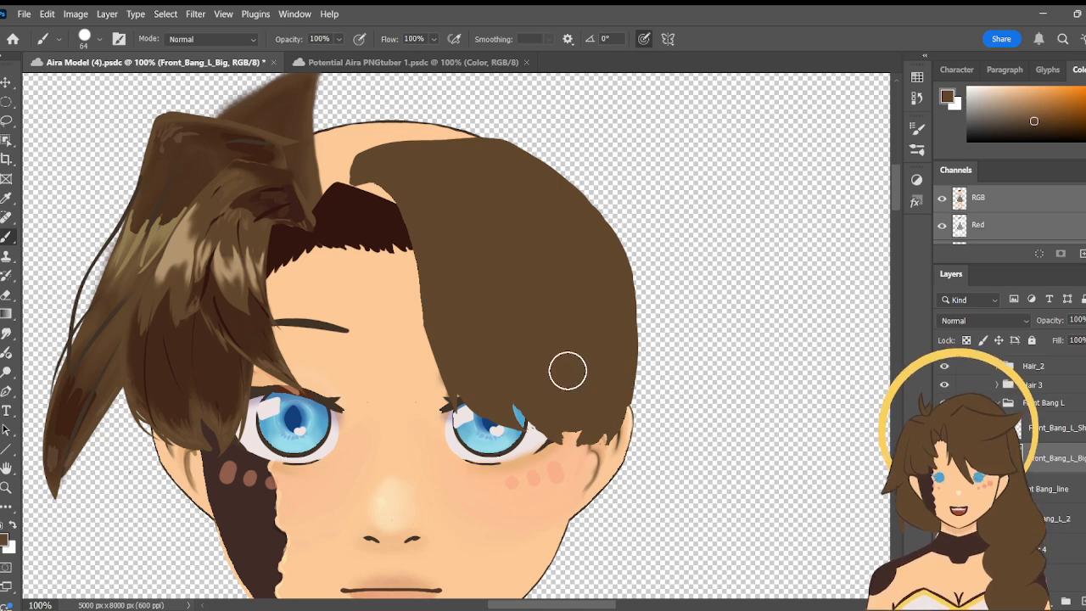
{"action": "mouse_move", "coordinate": [571, 436]}
{"action": "left_mouse_down"}
{"action": "mouse_move", "coordinate": [570, 420]}
{"action": "mouse_move", "coordinate": [600, 405]}
{"action": "left_mouse_up"}
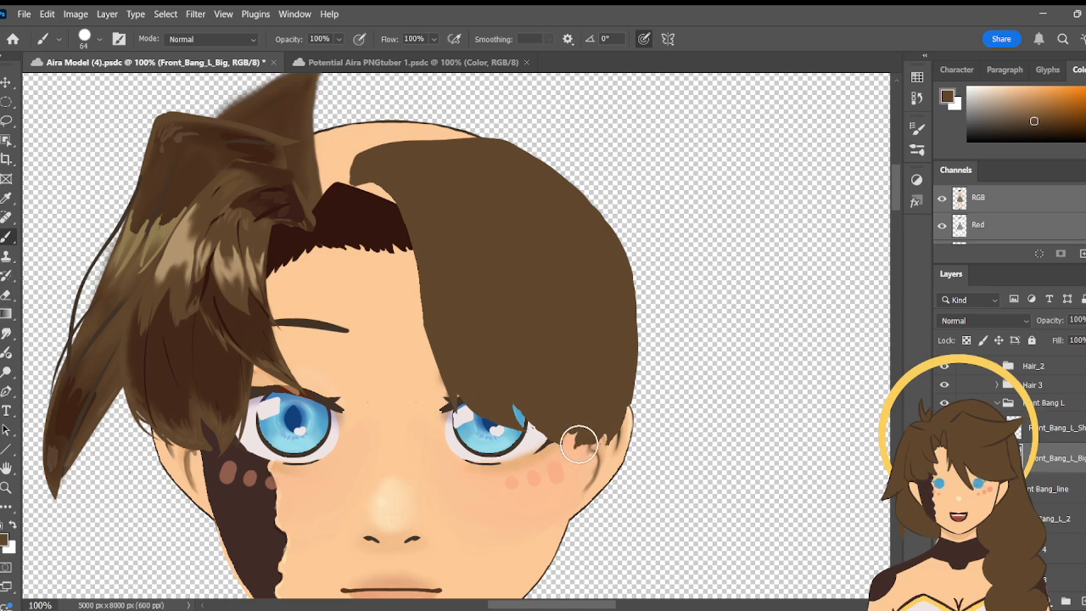
- Touch up the outer lower edge of Front_Bang_L_Big beside the ear with the size 64 base-brown brush
{"action": "mouse_move", "coordinate": [610, 425]}
{"action": "left_mouse_down"}
{"action": "mouse_move", "coordinate": [601, 431]}
{"action": "mouse_move", "coordinate": [621, 376]}
{"action": "left_mouse_up"}
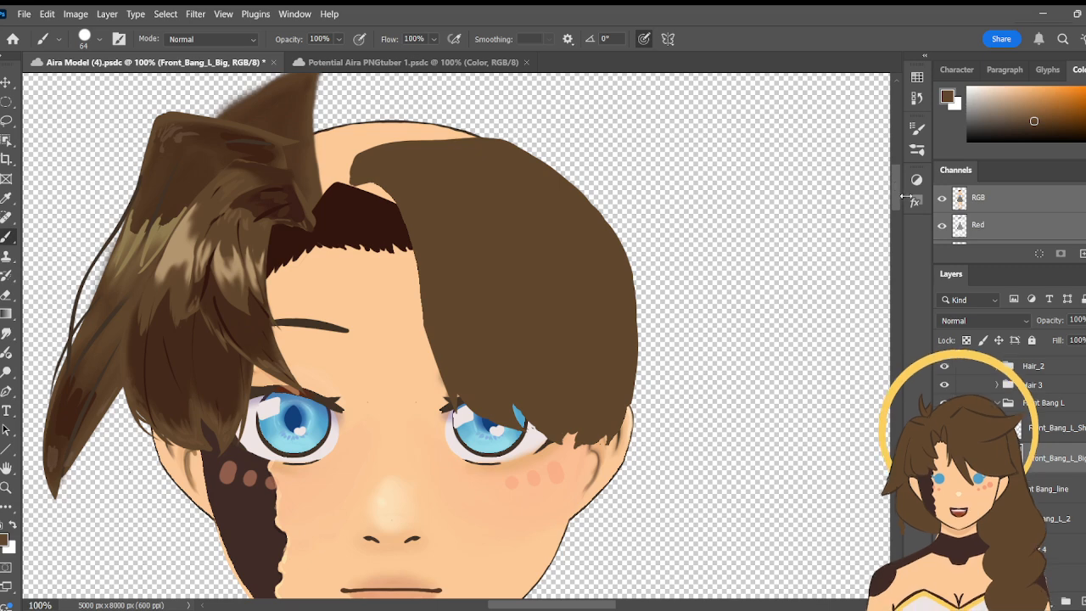
- Show the Hair_1 and Sketch layers to compare the big front bang's shape with the rendered strand and the original sketch
{"action": "left_click_drag", "start_coordinate": [896, 186], "coordinate": [898, 195]}
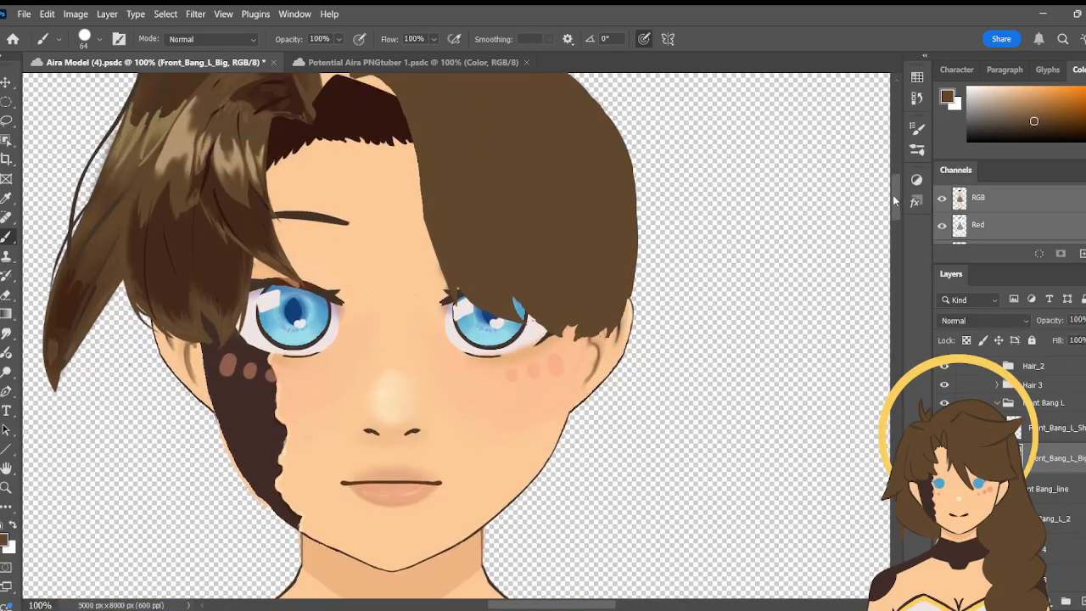
{"action": "left_click", "coordinate": [8, 490]}
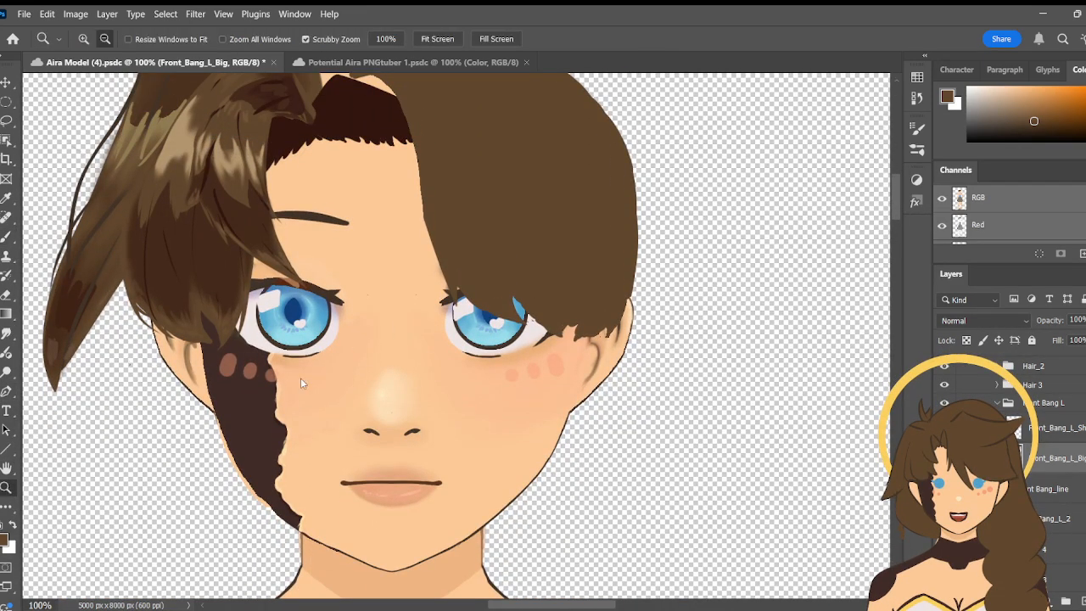
{"action": "left_click", "coordinate": [315, 298]}
{"action": "left_click", "coordinate": [391, 376]}
{"action": "key", "text": "h"}
{"action": "left_click_drag", "start_coordinate": [335, 362], "coordinate": [412, 367]}
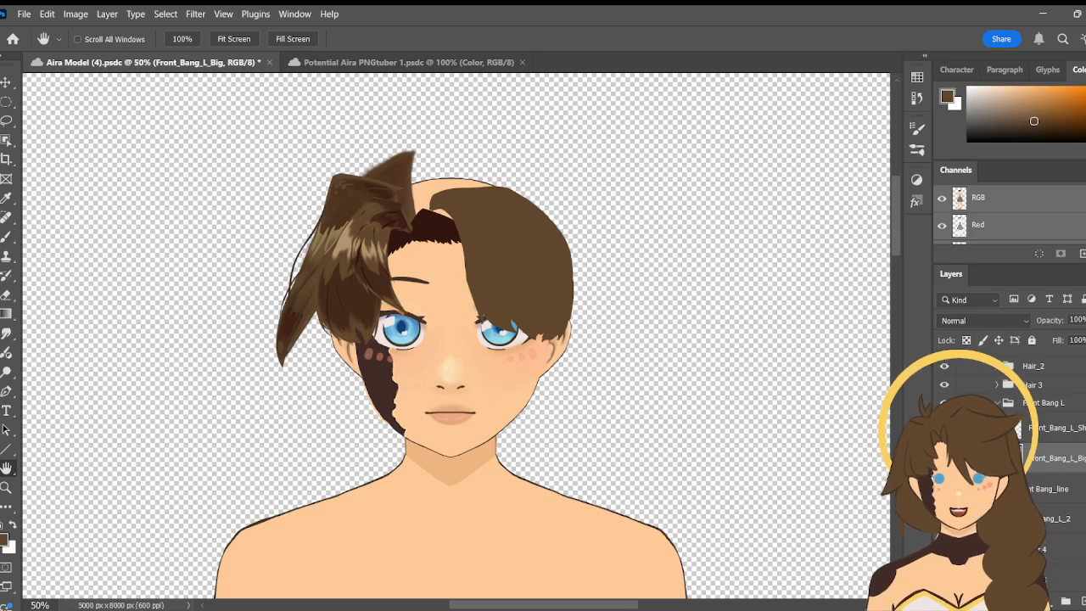
{"action": "scroll", "coordinate": [1065, 408], "scroll_direction": "up", "scroll_amount": 2}
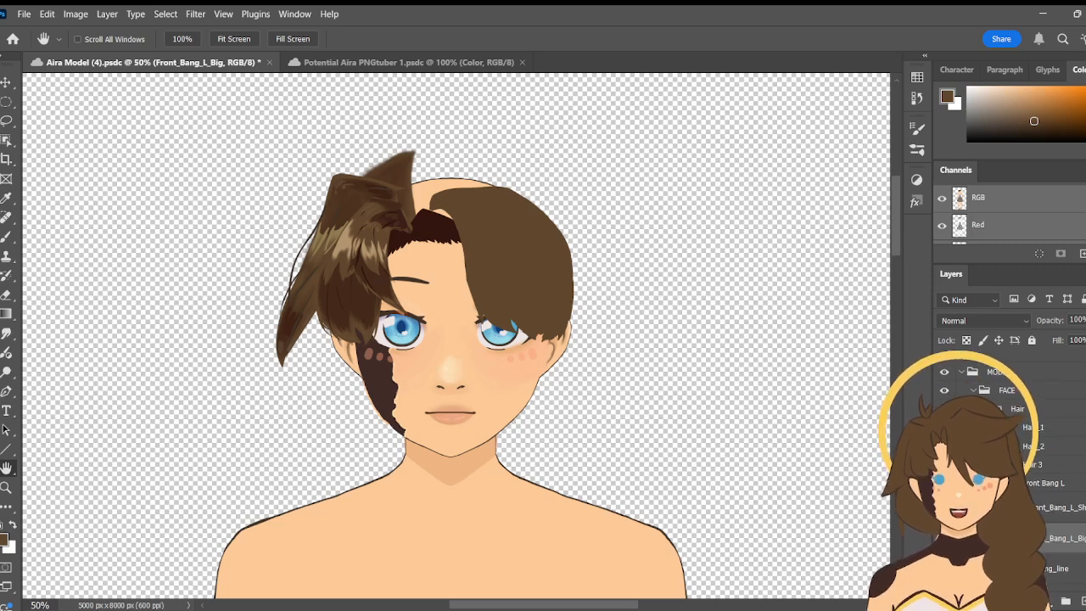
{"action": "left_click", "coordinate": [944, 428]}
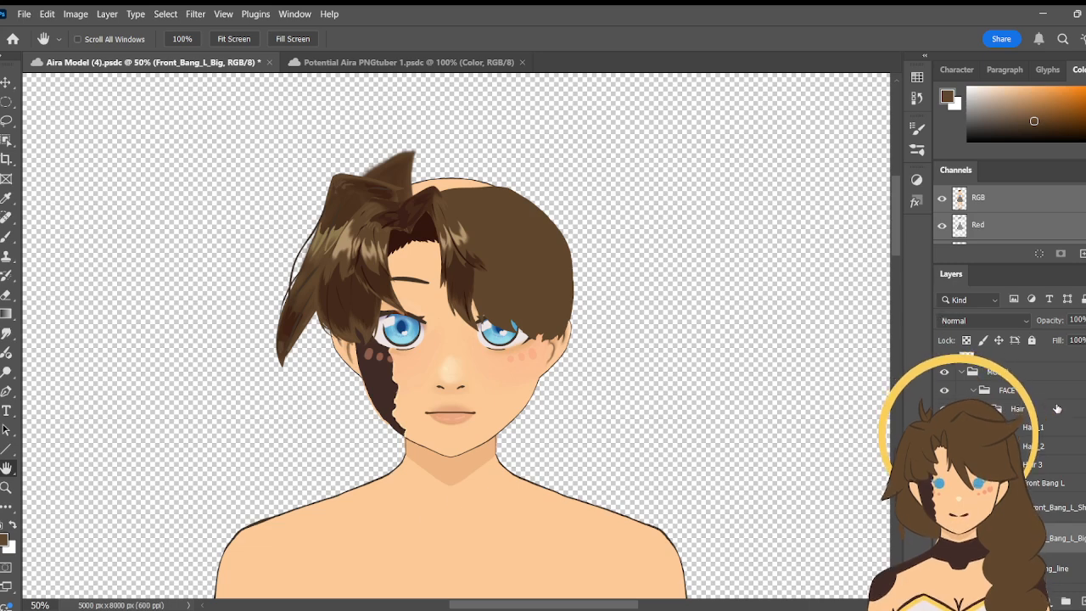
{"action": "scroll", "coordinate": [1010, 415], "scroll_direction": "up", "scroll_amount": 2}
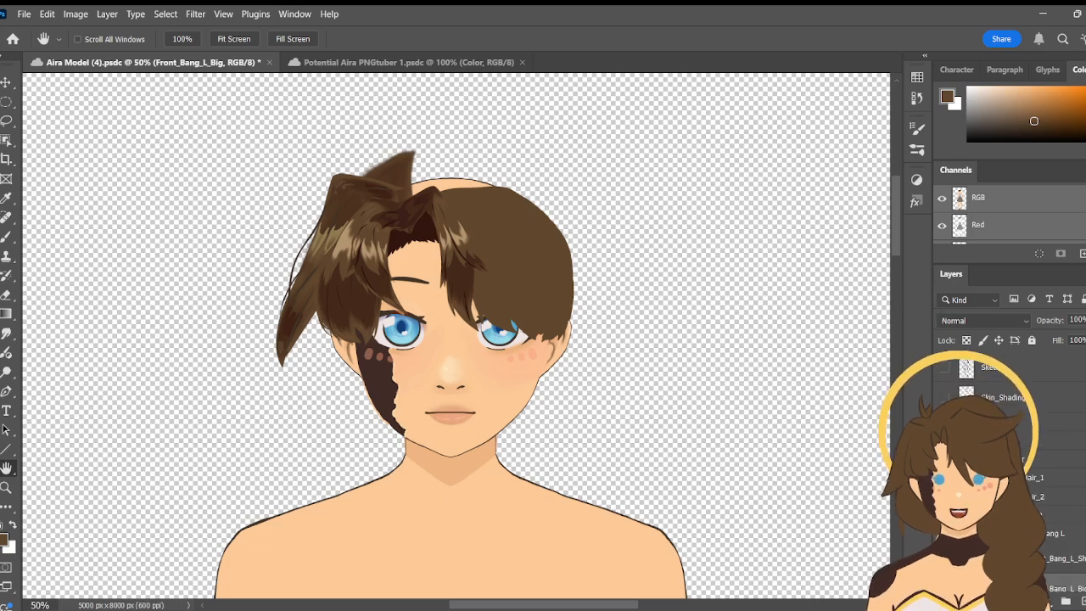
{"action": "left_click", "coordinate": [945, 367]}
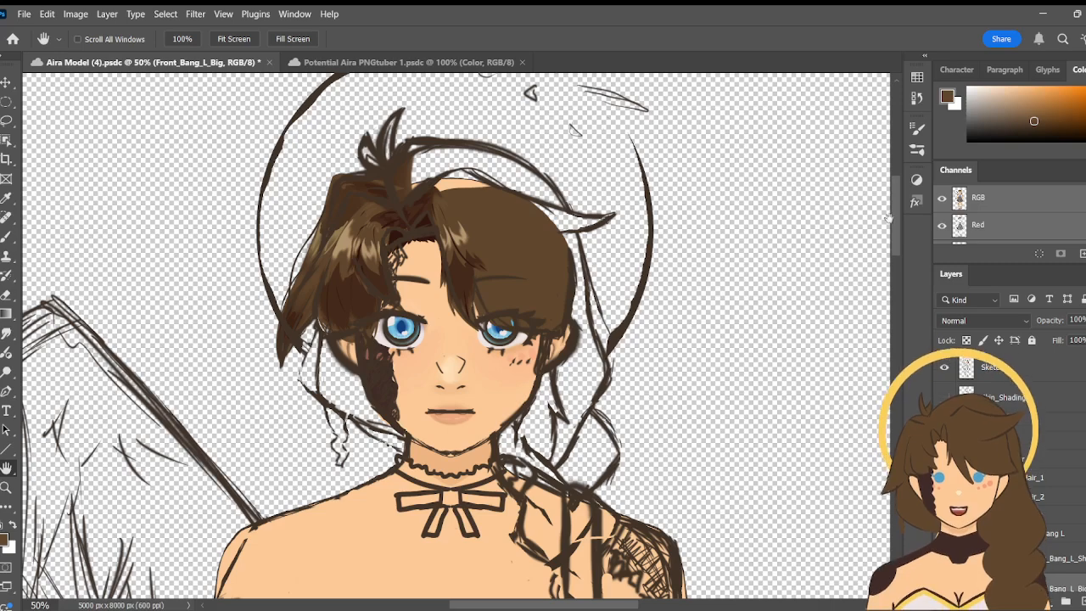
{"action": "mouse_move", "coordinate": [896, 224]}
{"action": "left_mouse_down"}
{"action": "mouse_move", "coordinate": [896, 243]}
{"action": "mouse_move", "coordinate": [893, 229]}
{"action": "left_mouse_up"}
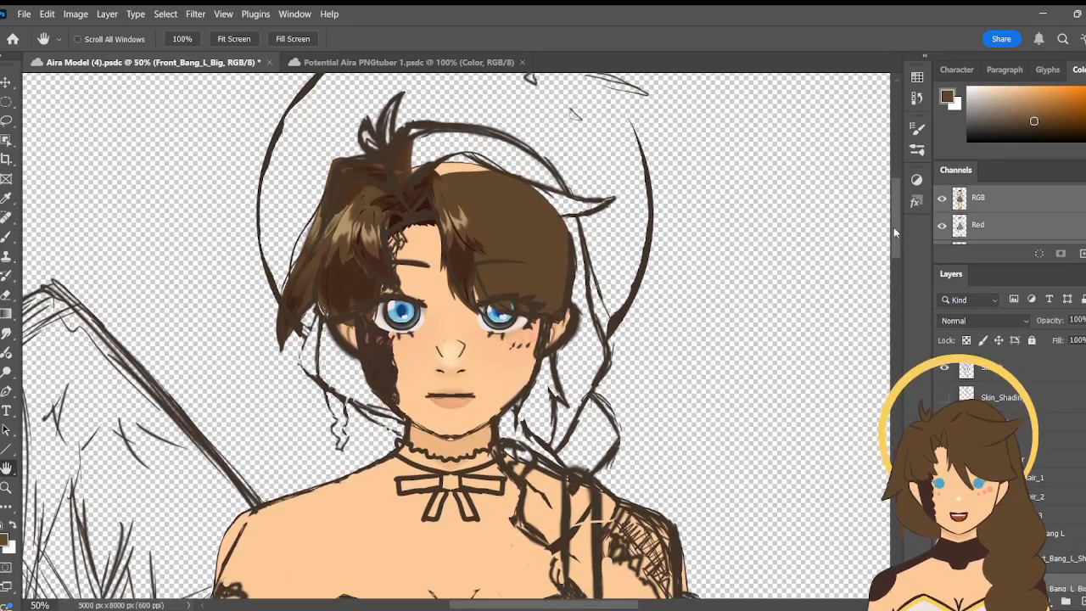